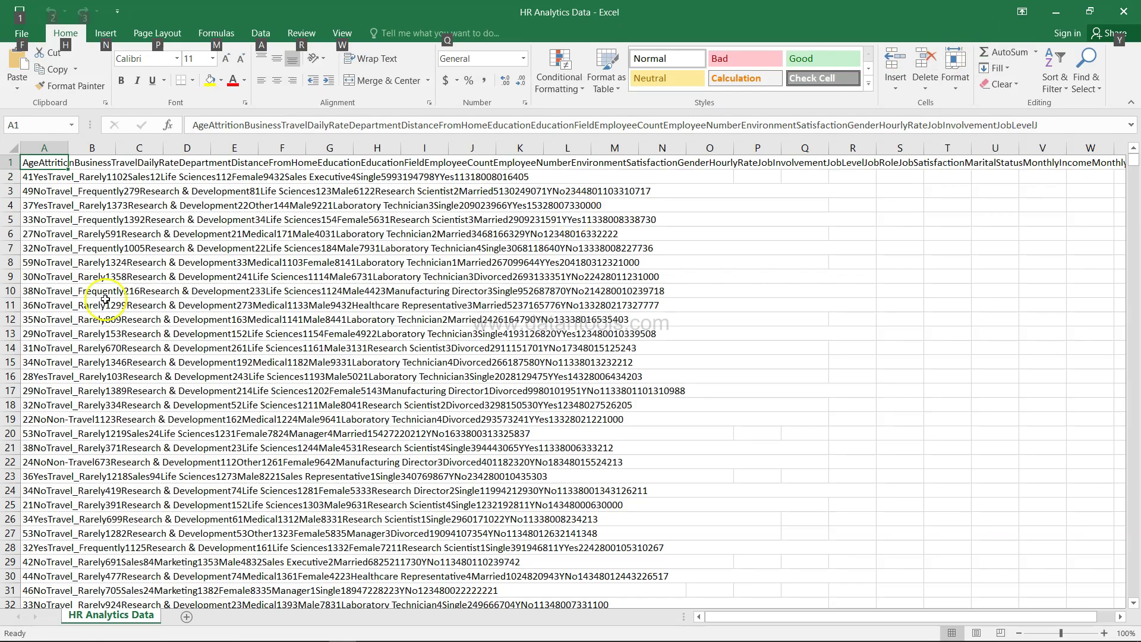
# Examine the column layout of the HR Analytics Data sheet and the dashboard title slide in Google Slides.
pyautogui.click(40, 200)
pyautogui.click(41, 162)
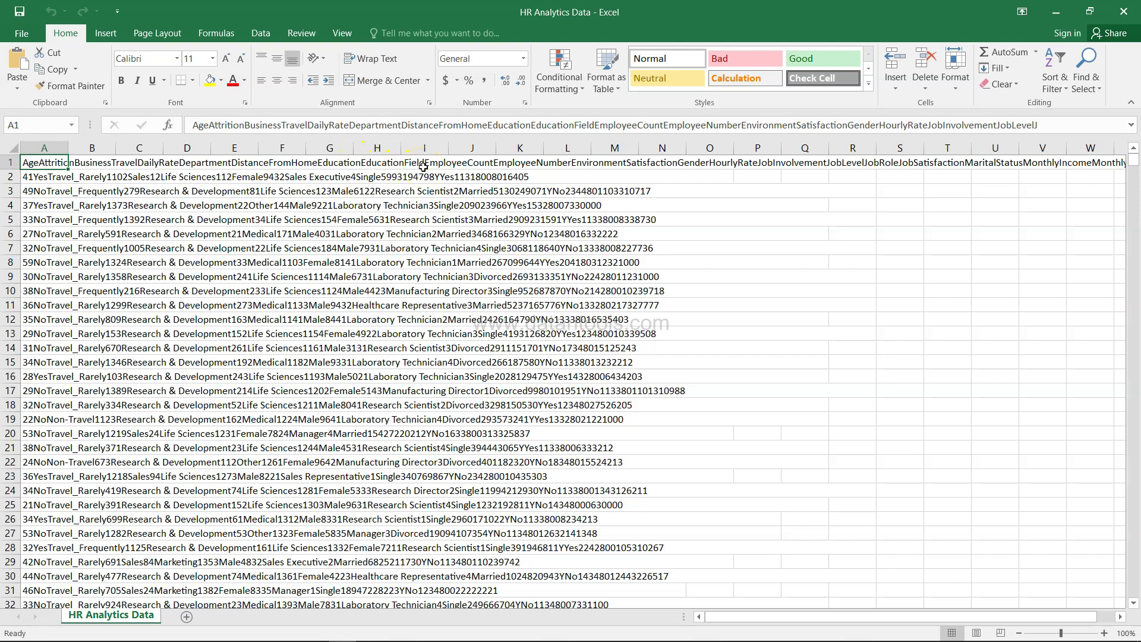
pyautogui.hscroll(5, 424, 167)
pyautogui.hscroll(-2, 423, 167)
pyautogui.hotkey('alt', 'Tab')
pyautogui.hotkey('alt', 'Tab')
pyautogui.hotkey('alt', 'Tab')
pyautogui.press('Tab')
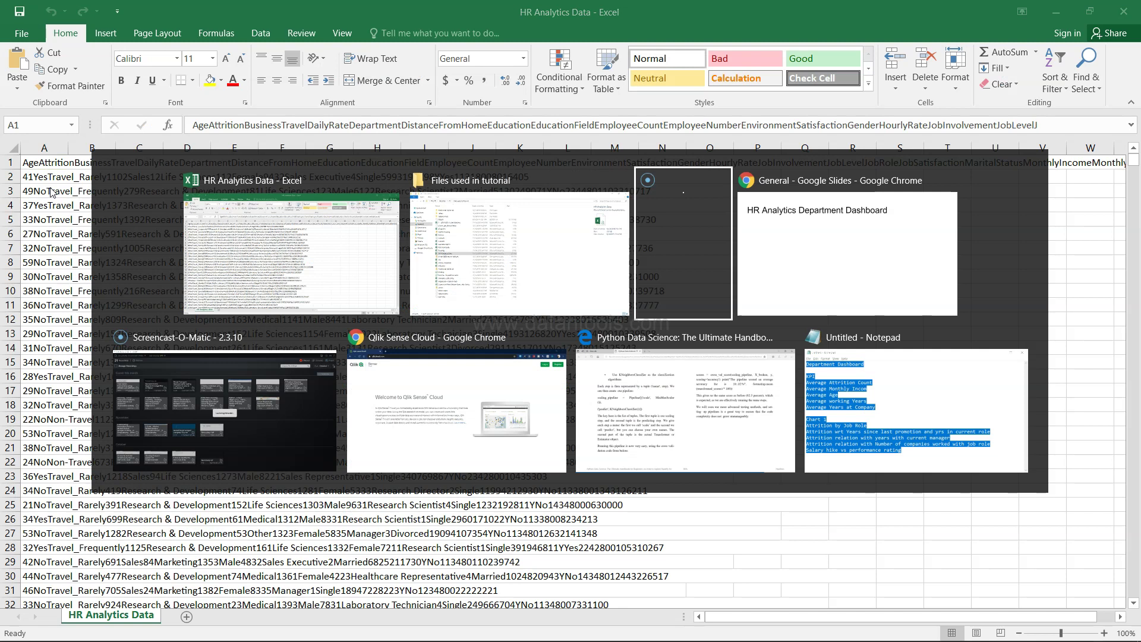
pyautogui.press('Tab')
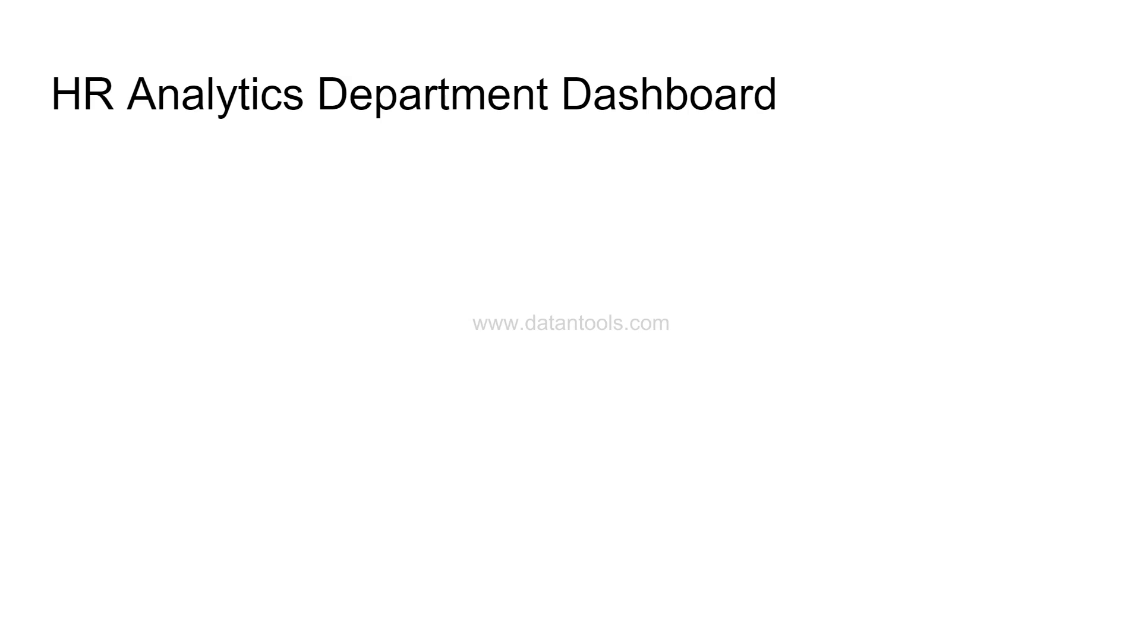
# Switch to Qlik Sense Cloud in Chrome and log in with the saved account credentials.
pyautogui.hotkey('alt', 'Tab')
pyautogui.hotkey('alt', 'Tab')
pyautogui.hotkey('alt', 'Tab')
pyautogui.hotkey('alt', 'Tab')
pyautogui.hotkey('alt', 'Tab')
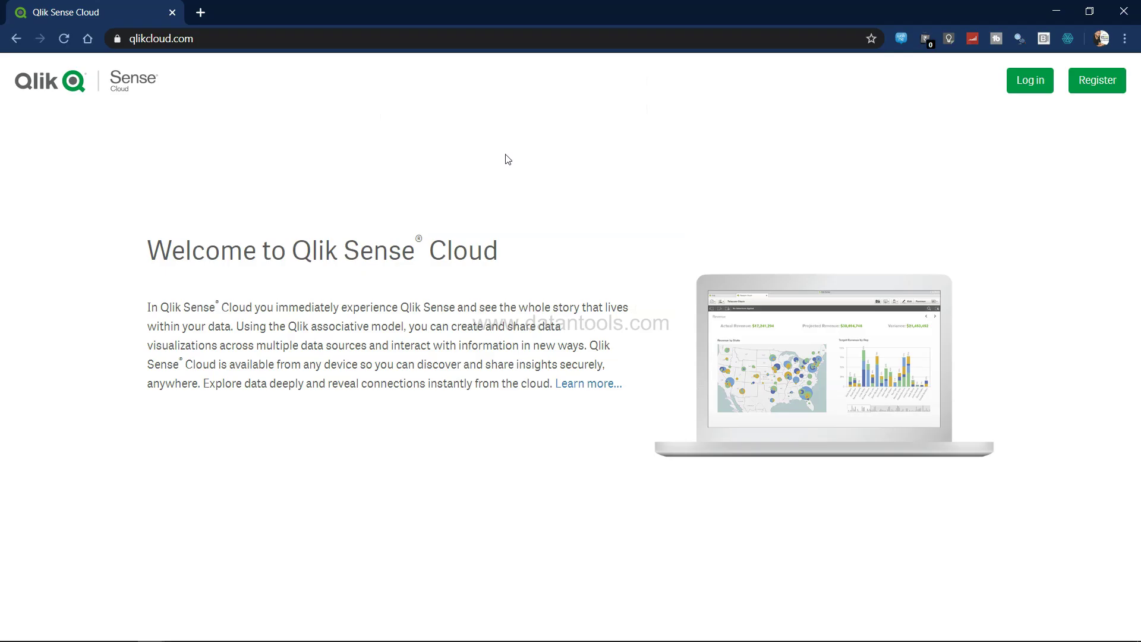
pyautogui.click(227, 45)
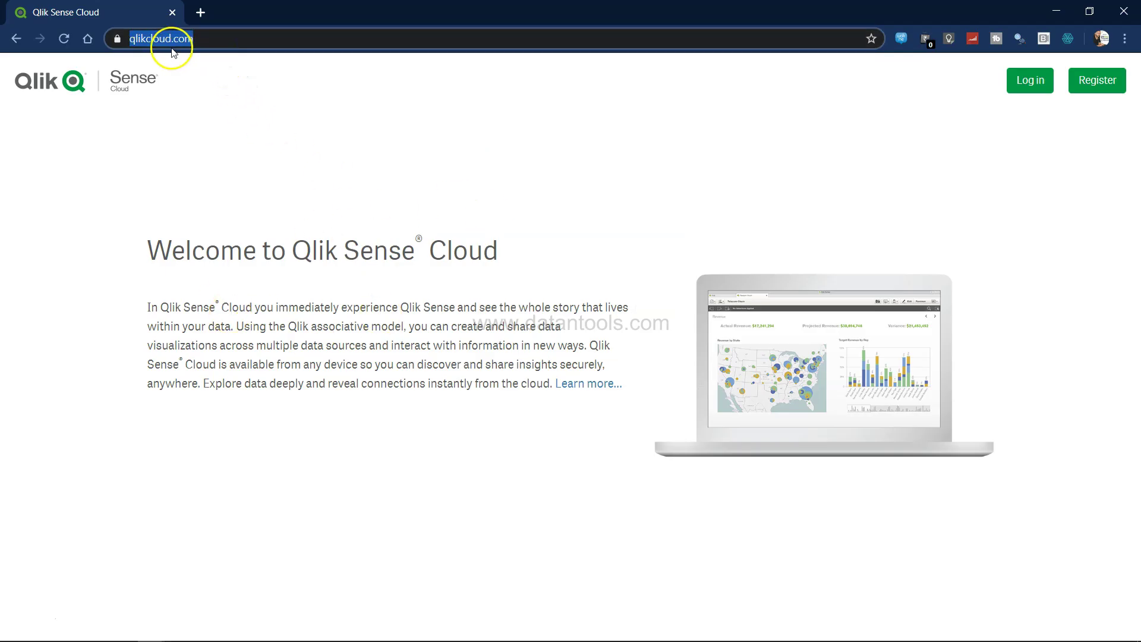
pyautogui.press('End')
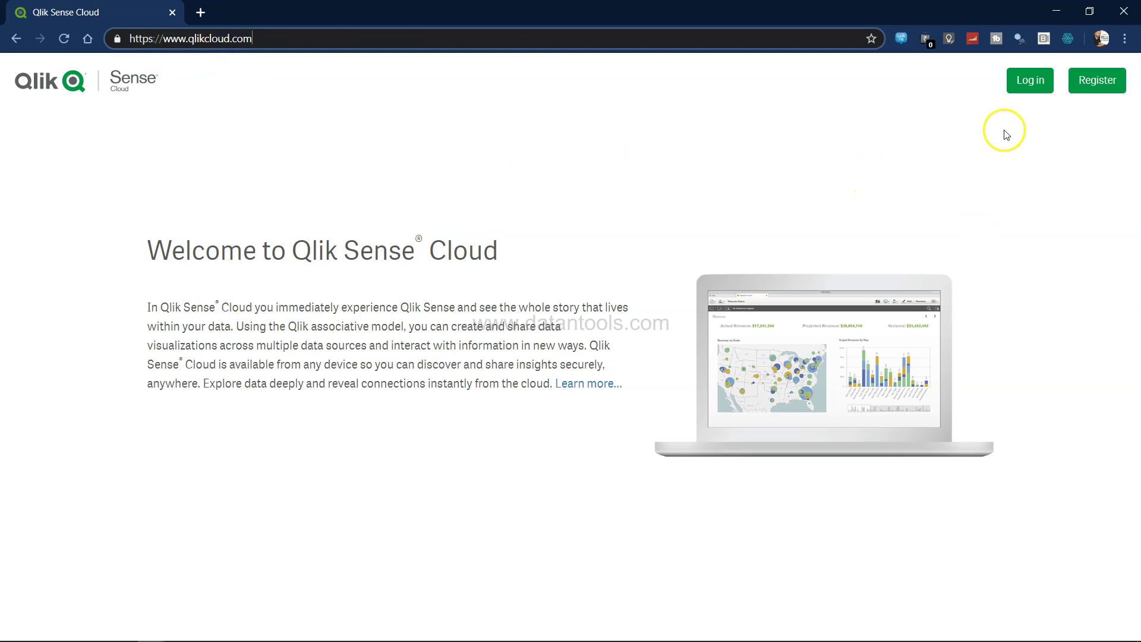
pyautogui.click(1025, 91)
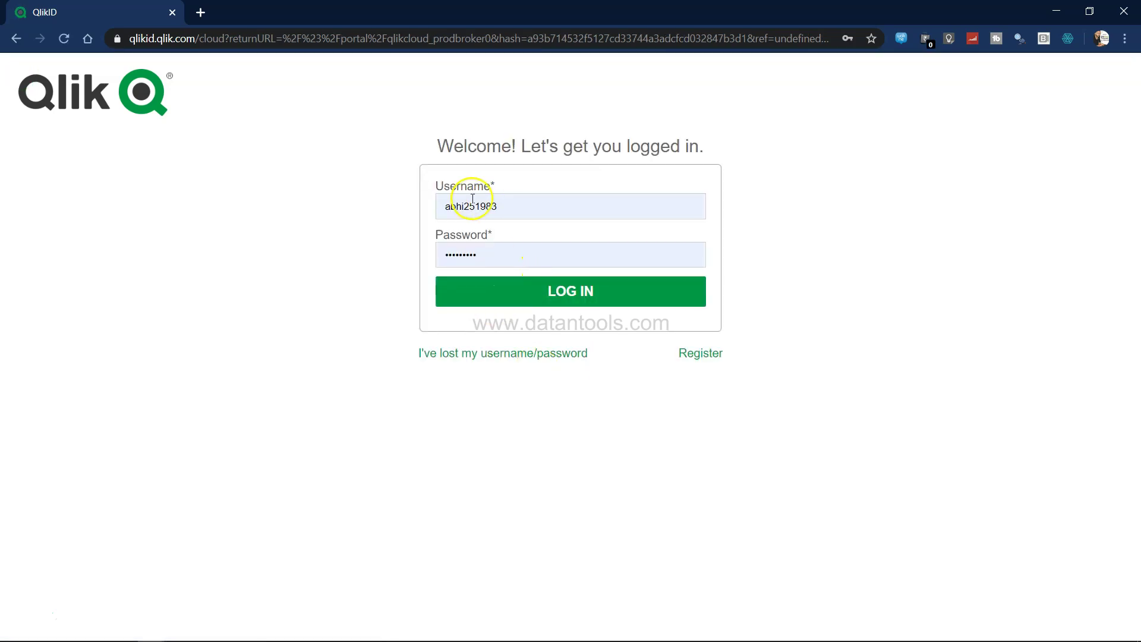
pyautogui.click(574, 292)
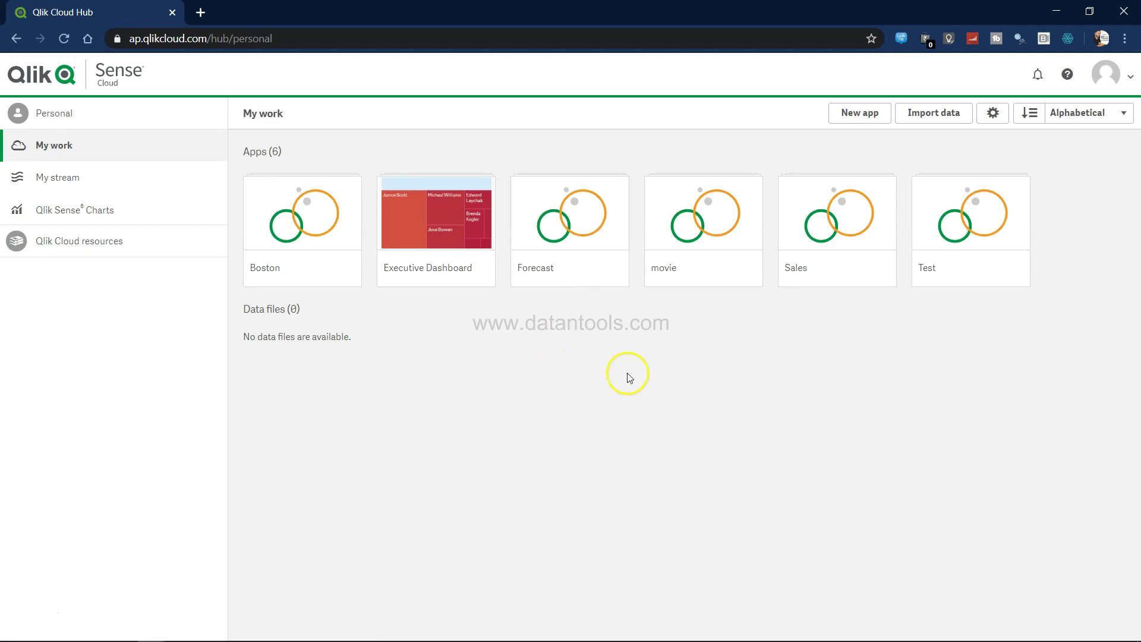
# Create a new cloud app titled HR Analytics and bring the new app into view.
pyautogui.click(859, 114)
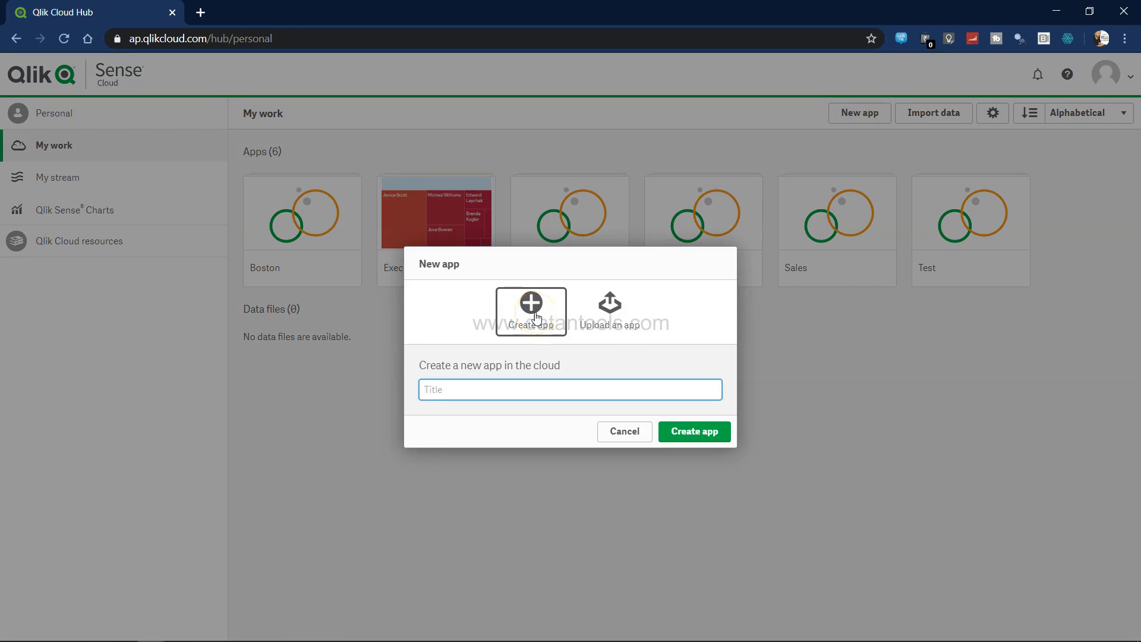
pyautogui.click(511, 390)
pyautogui.write('Hr Anal')
pyautogui.write('Analytics')
pyautogui.click(691, 437)
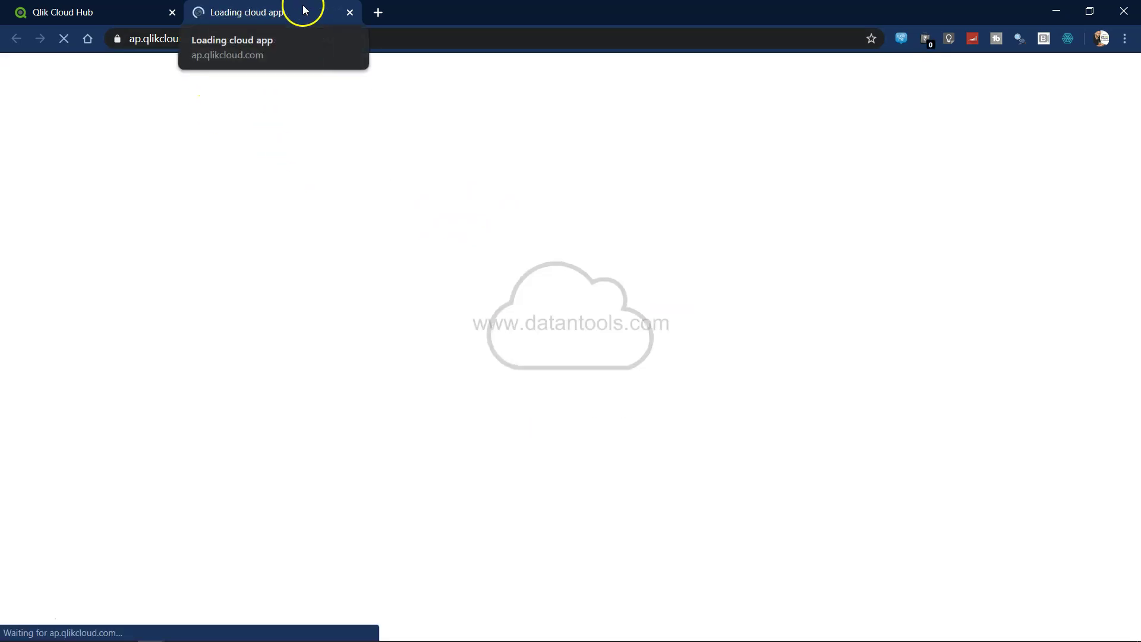
pyautogui.click(89, 12)
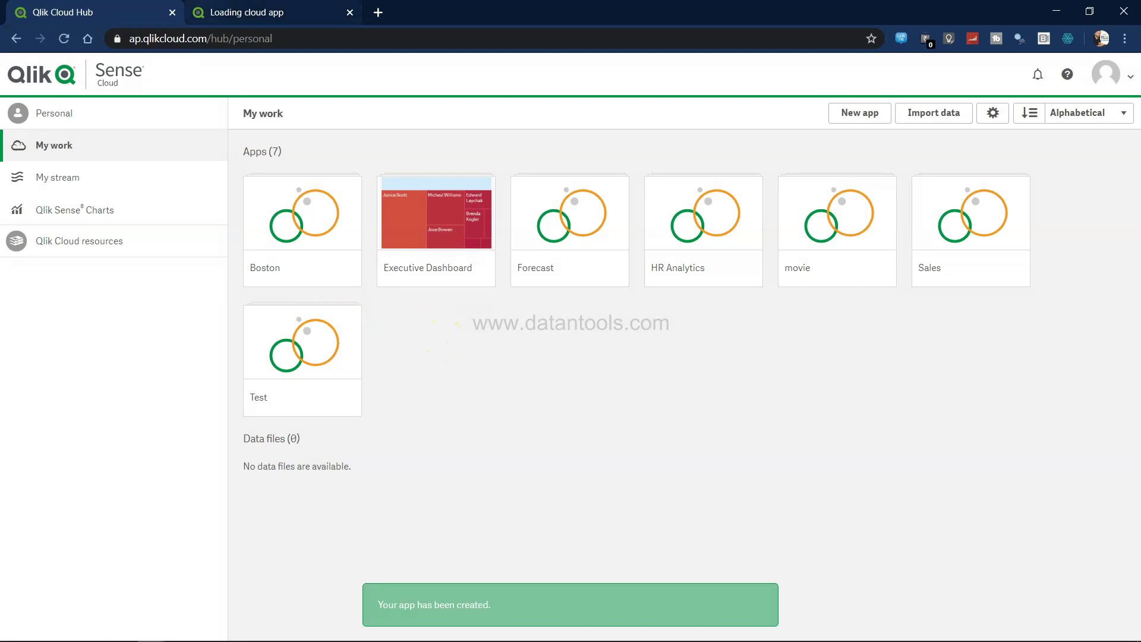
pyautogui.hotkey('ctrl', 'Tab')
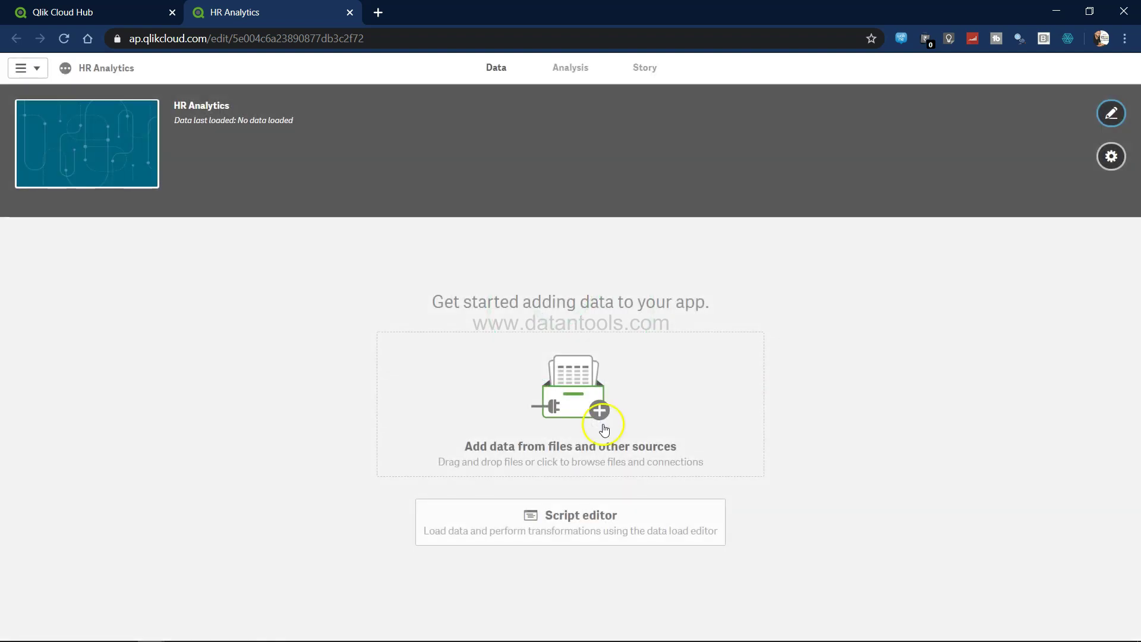
# Attach the HR Analytics Data CSV file from the YT folder's Files used in tutorial subfolder as the app's data source.
pyautogui.click(589, 451)
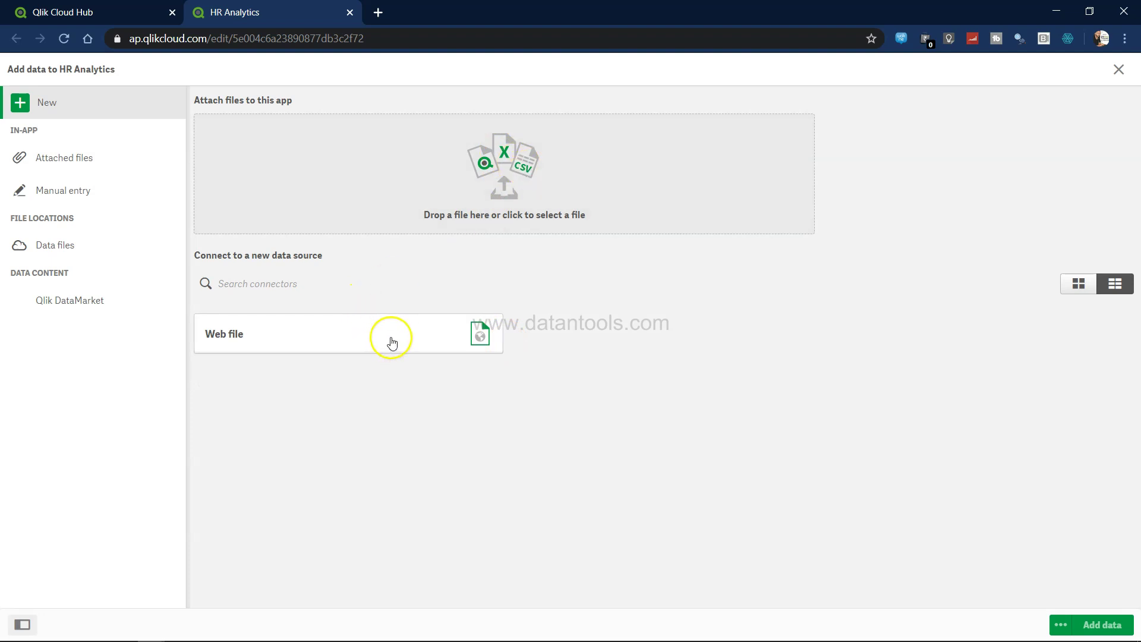
pyautogui.click(494, 185)
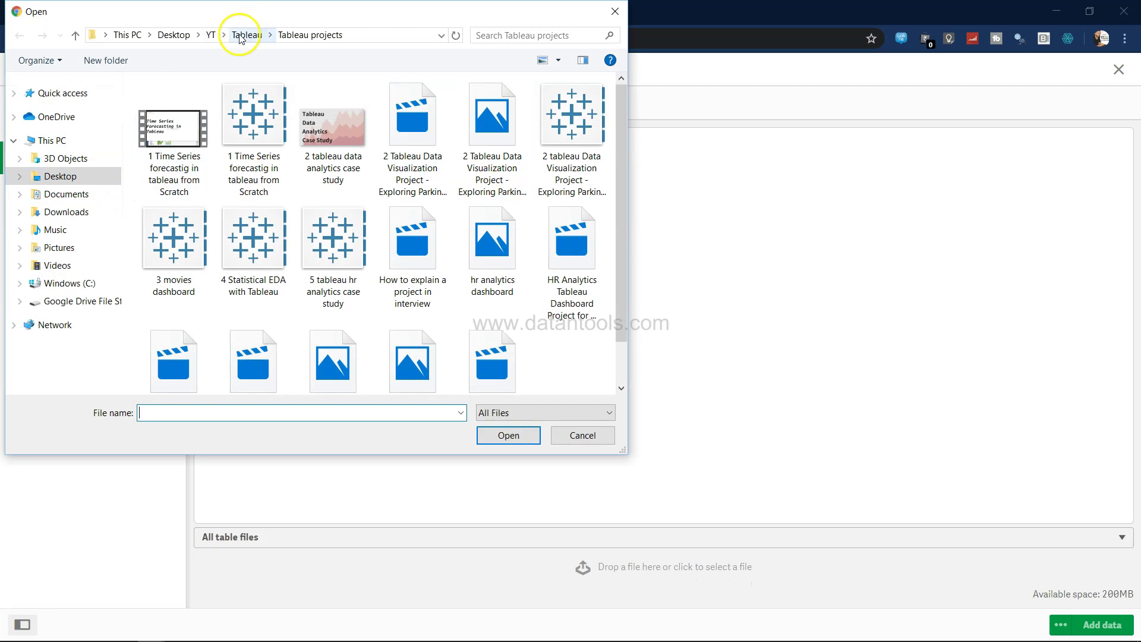
pyautogui.click(210, 34)
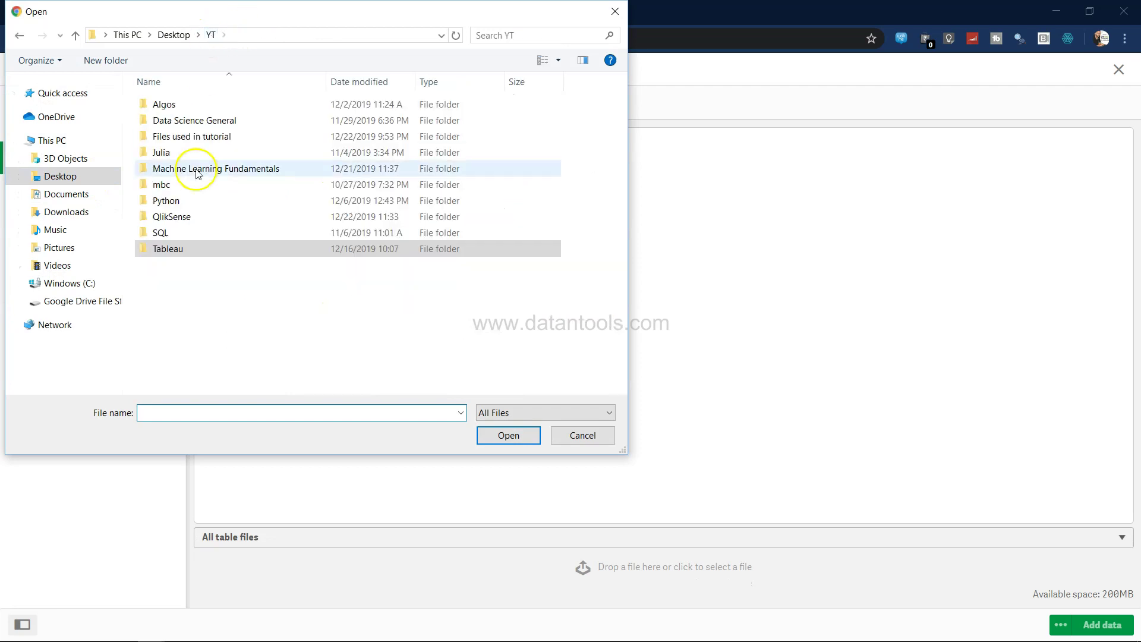
pyautogui.doubleClick(212, 140)
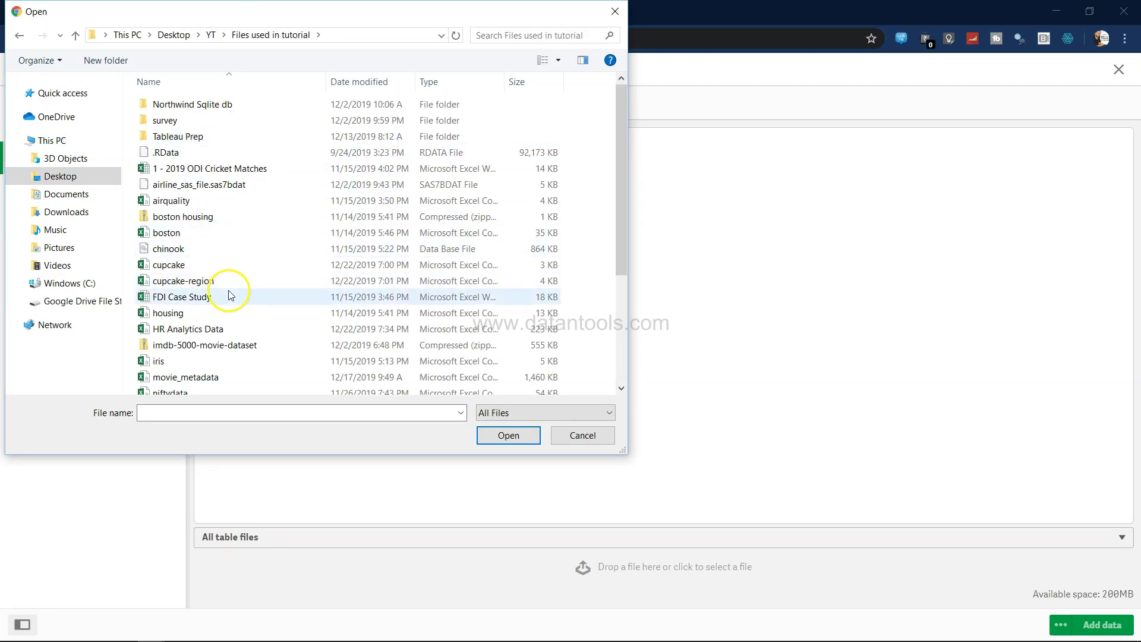
pyautogui.doubleClick(235, 331)
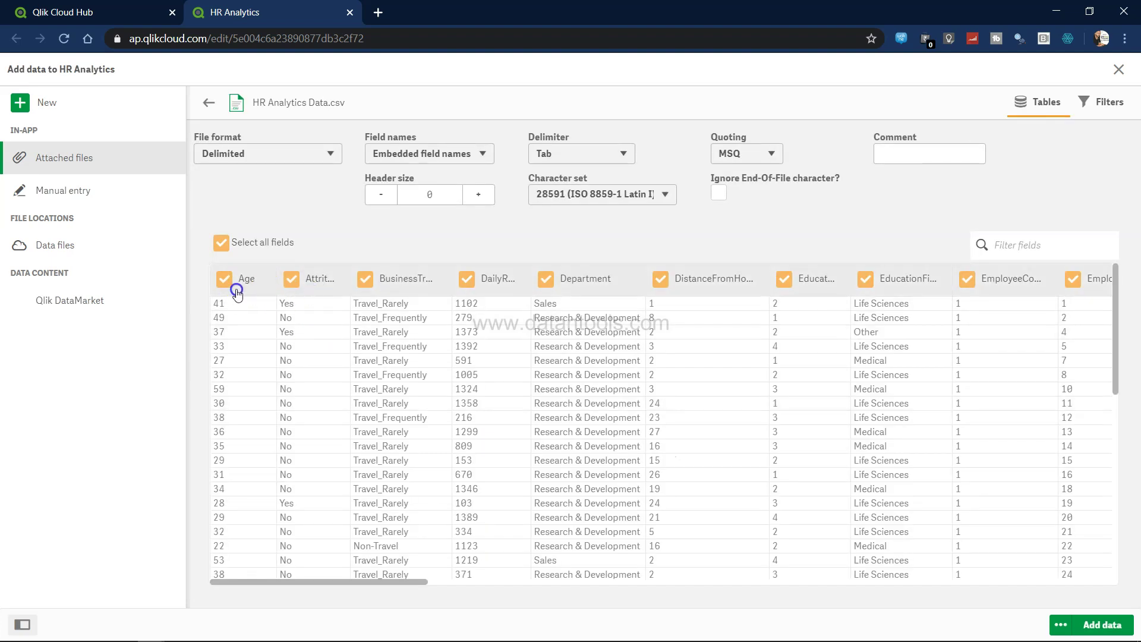
# Examine the fields, delimiter settings and filter options in the preview of HR Analytics Data.csv.
pyautogui.click(332, 284)
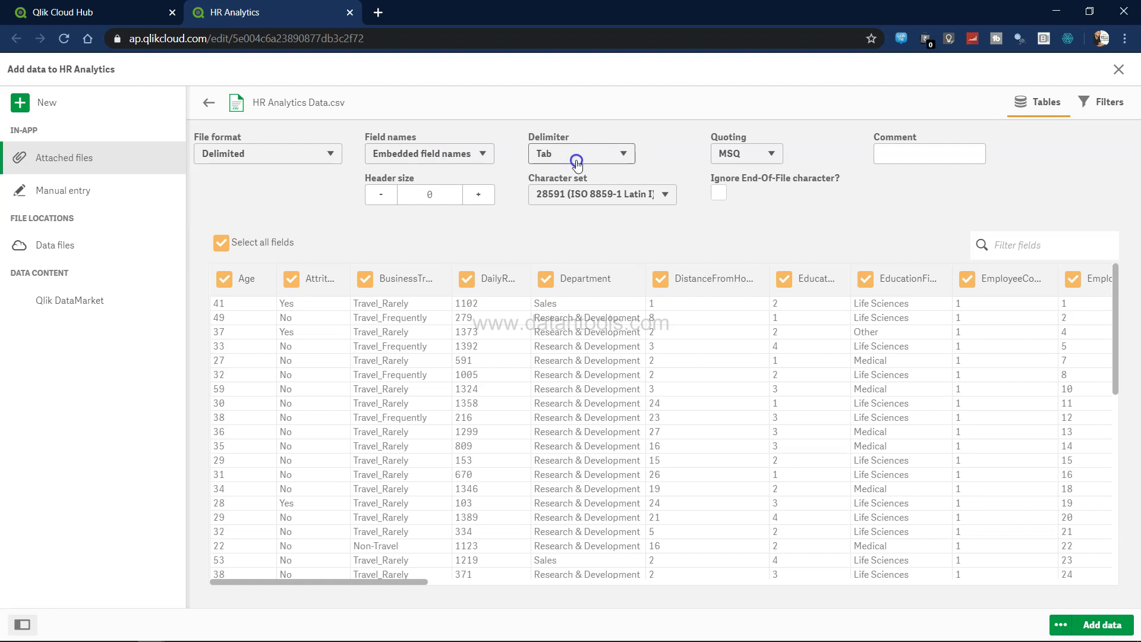
pyautogui.hscroll(1, 564, 418)
pyautogui.hscroll(15, 563, 418)
pyautogui.hscroll(20, 564, 418)
pyautogui.hscroll(20, 564, 418)
pyautogui.hscroll(-20, 564, 419)
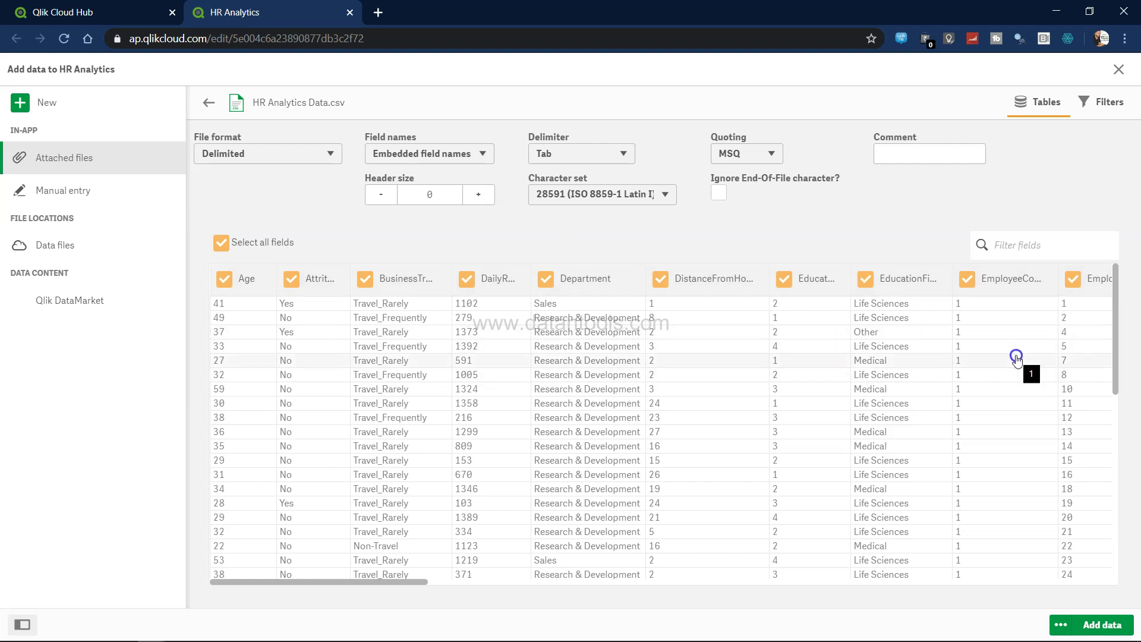
pyautogui.click(1117, 104)
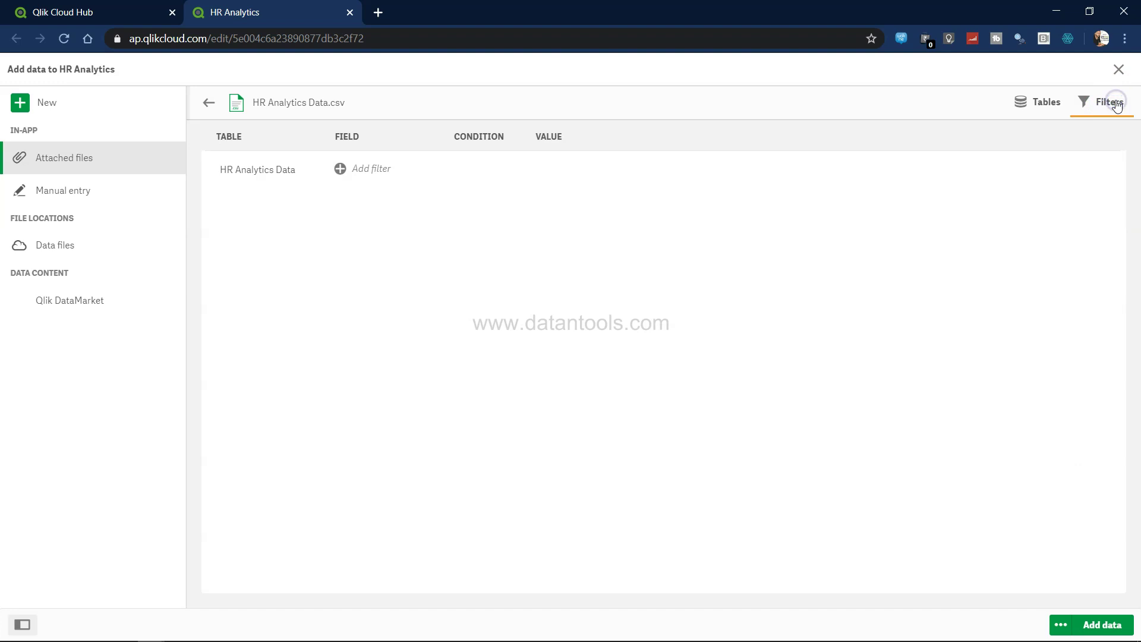
pyautogui.click(1044, 101)
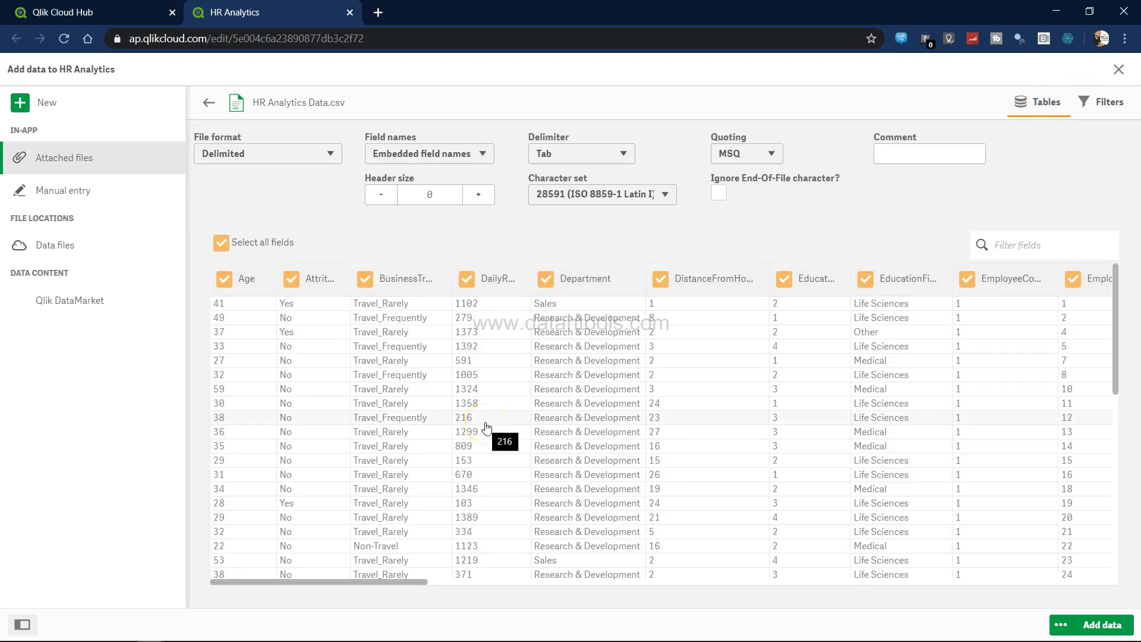
pyautogui.hscroll(10, 486, 427)
pyautogui.hscroll(-10, 486, 426)
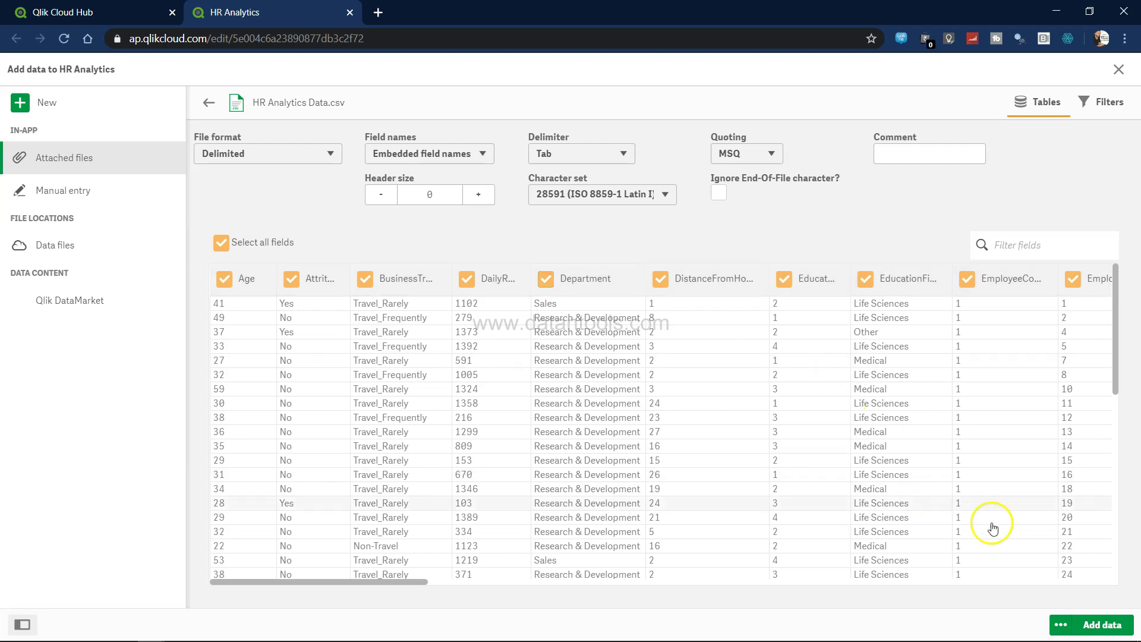
# Load the previewed HR data into the app and generate insights from it.
pyautogui.click(1089, 626)
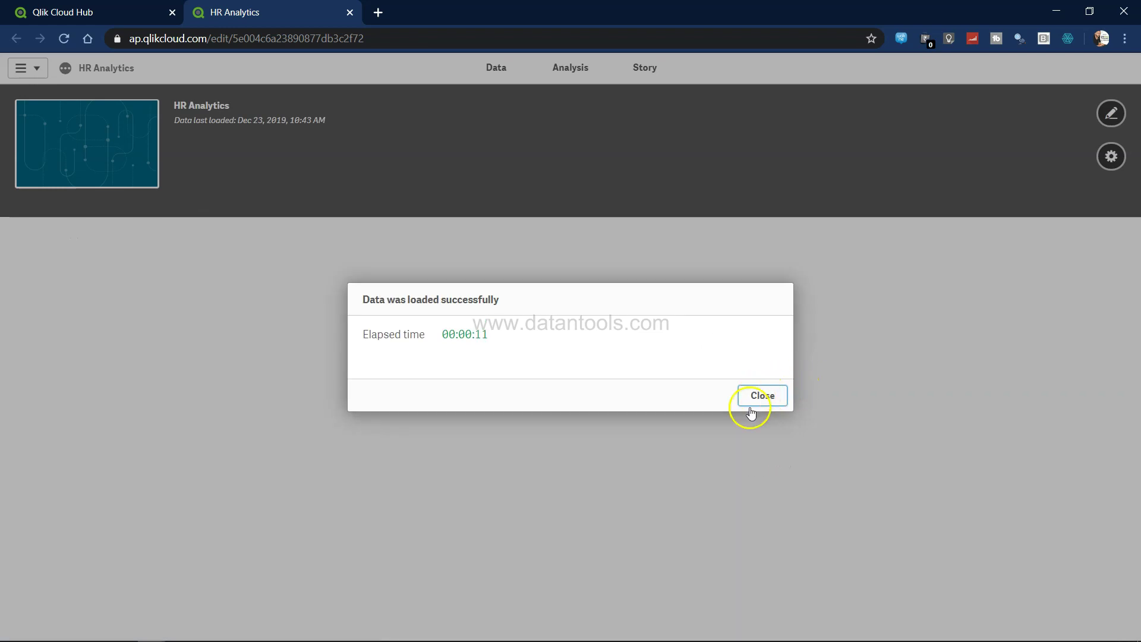
pyautogui.click(763, 398)
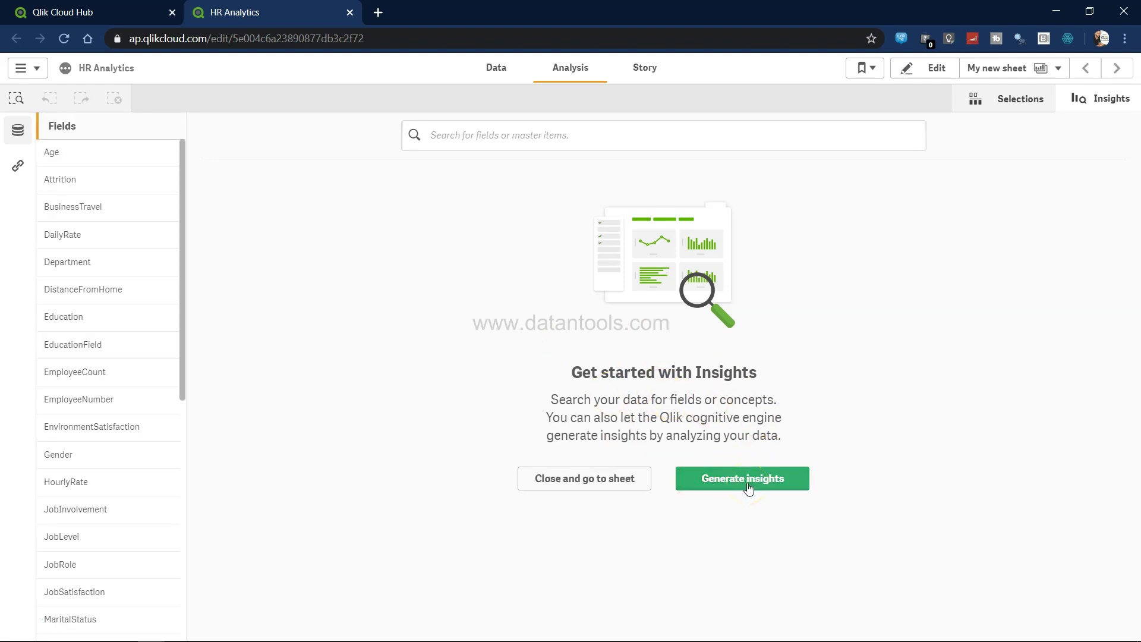
pyautogui.click(748, 486)
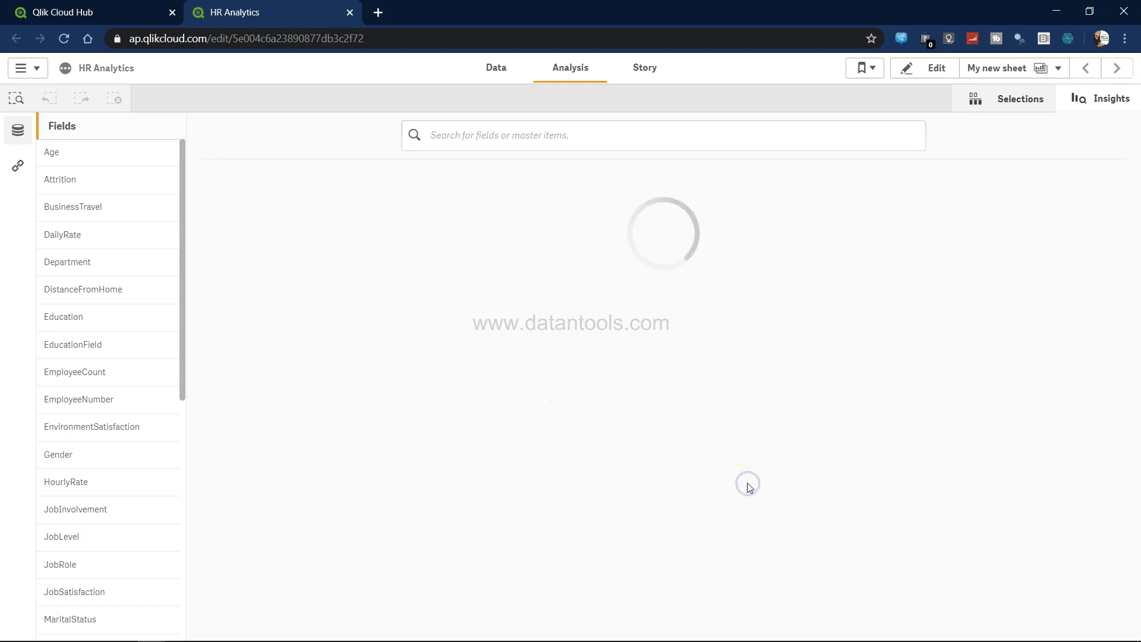
pyautogui.click(658, 456)
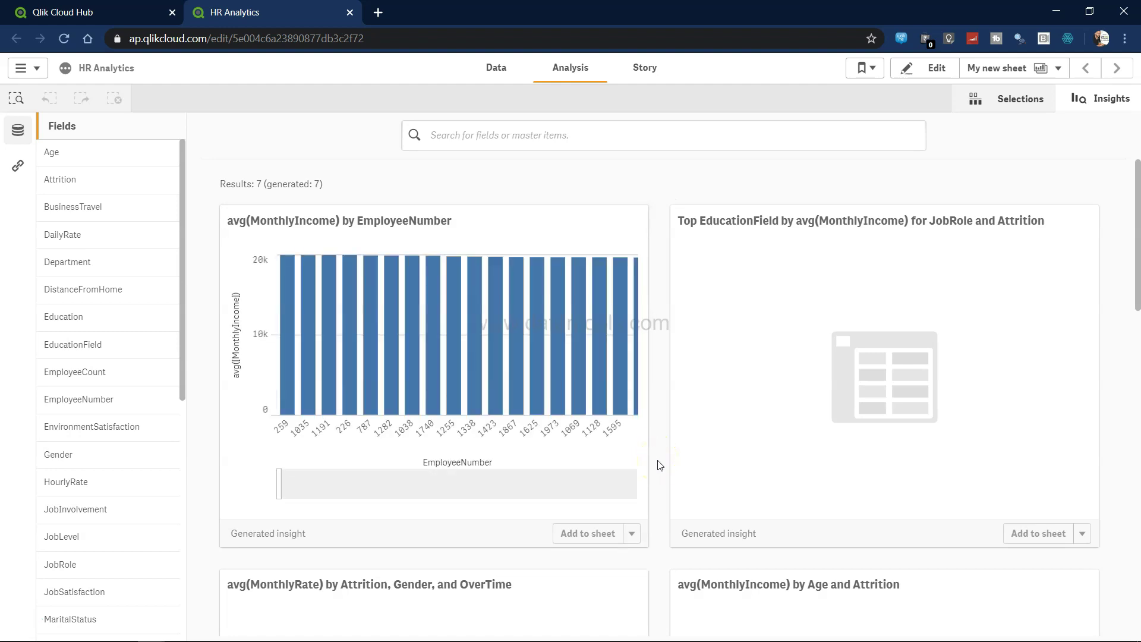
# Review the generated insight charts on monthly income, monthly rate, attrition, gender and age.
pyautogui.scroll(-3, 658, 463)
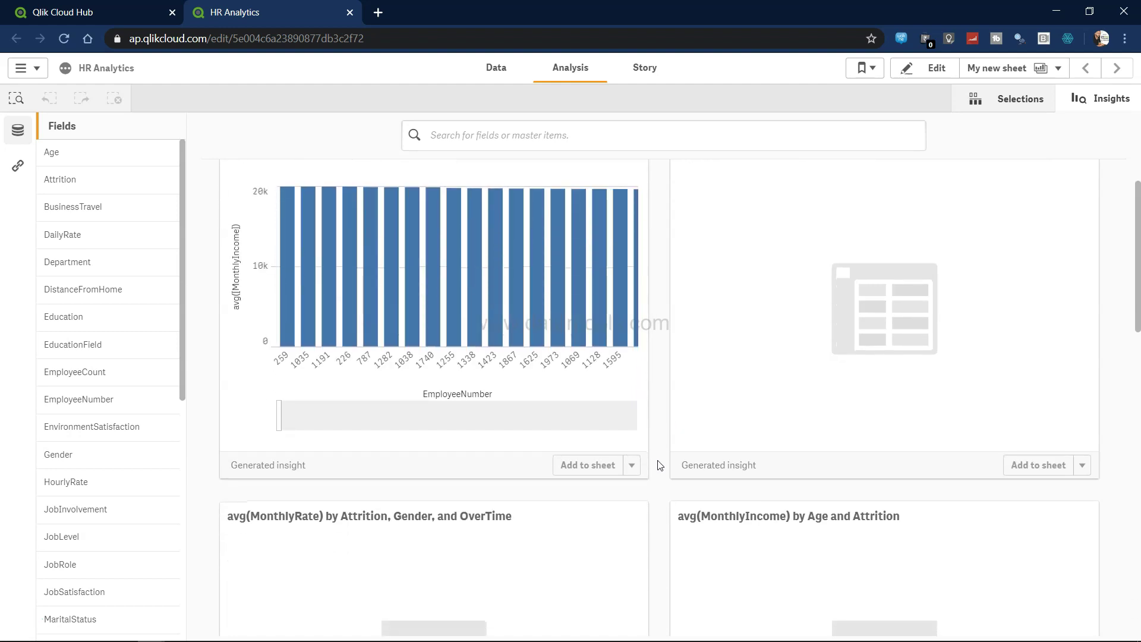
pyautogui.scroll(-6, 658, 463)
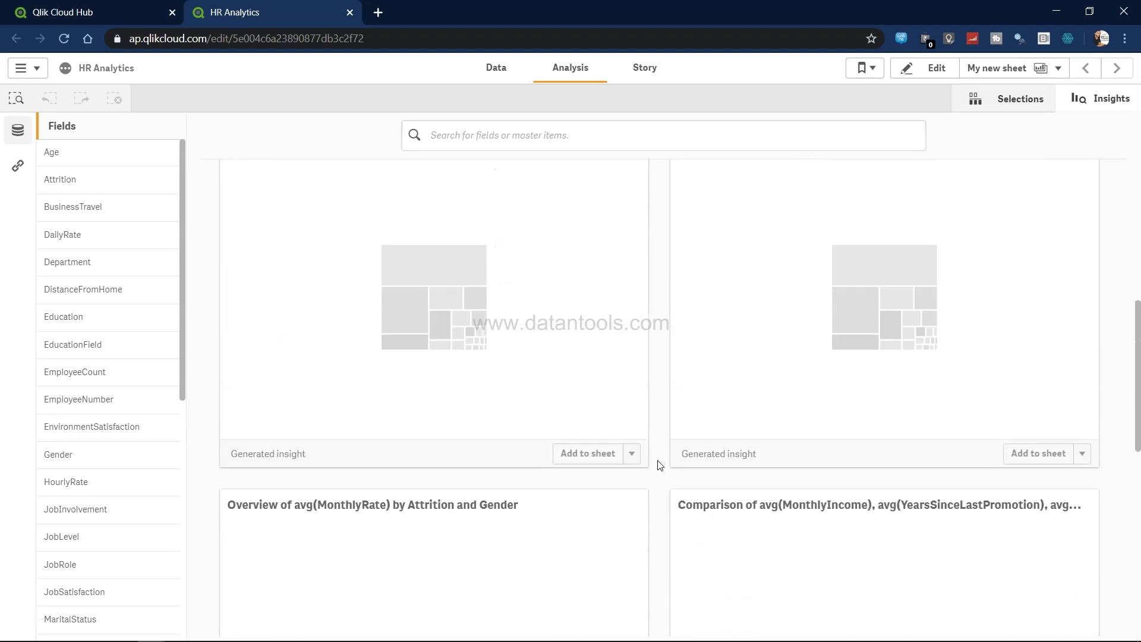
pyautogui.scroll(8, 658, 464)
pyautogui.scroll(-6, 658, 464)
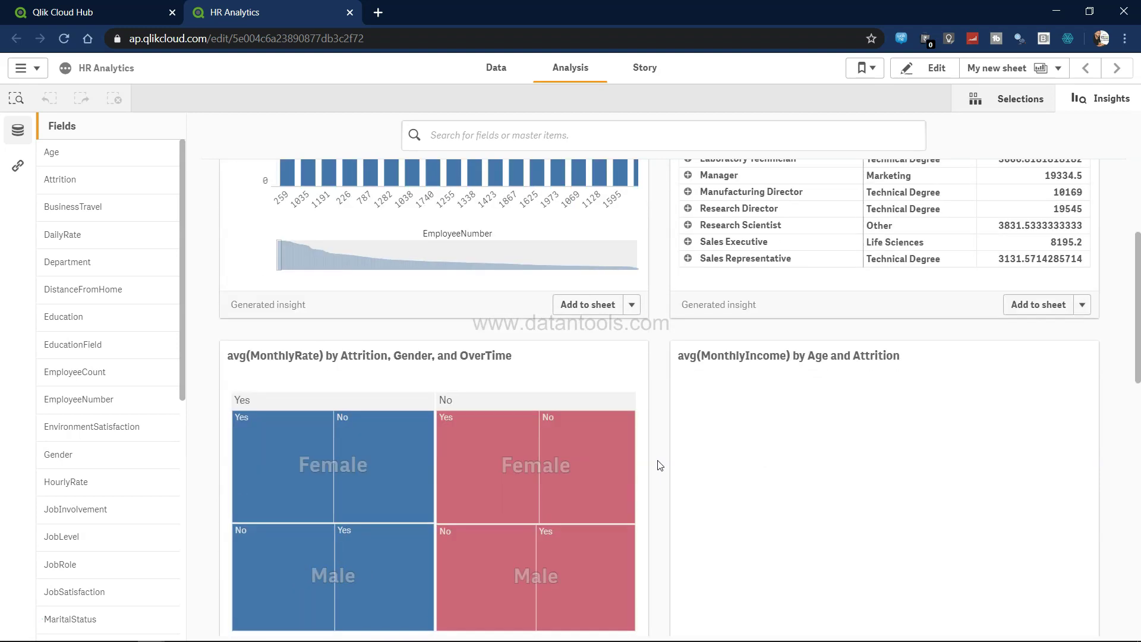
pyautogui.scroll(-10, 658, 465)
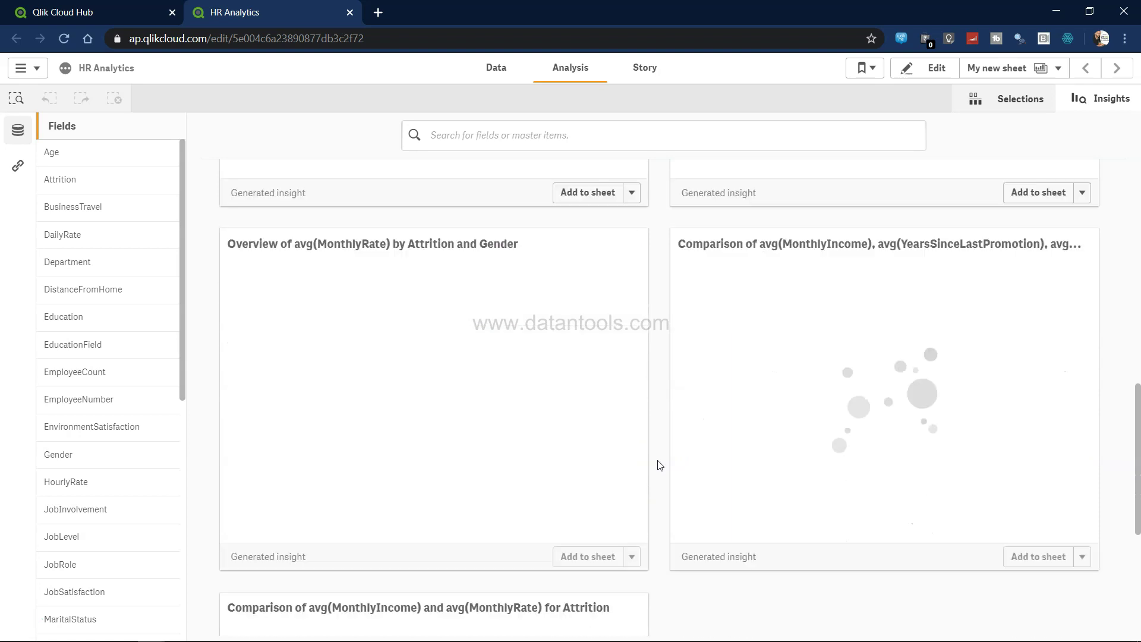
pyautogui.scroll(6, 658, 465)
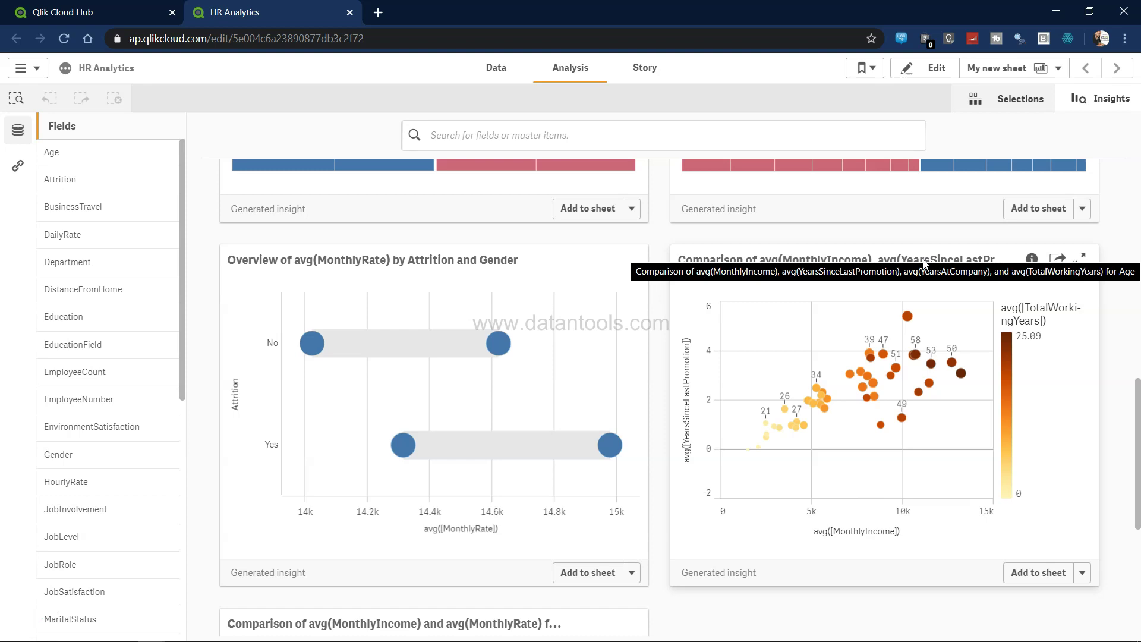
pyautogui.scroll(-5, 925, 542)
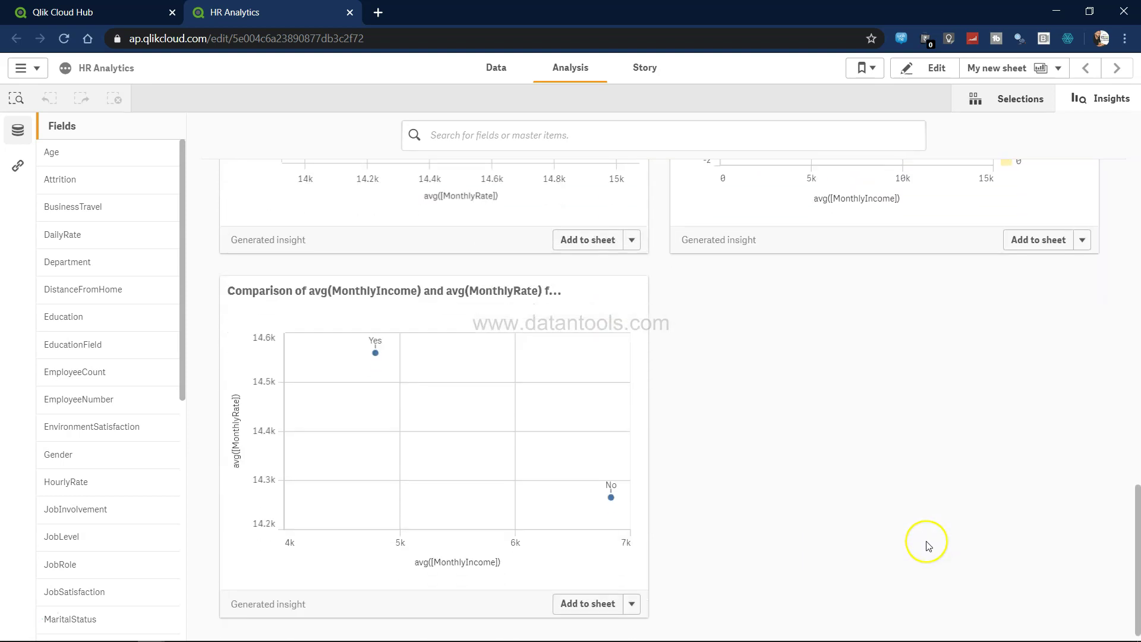
pyautogui.scroll(2, 928, 546)
pyautogui.scroll(10, 929, 545)
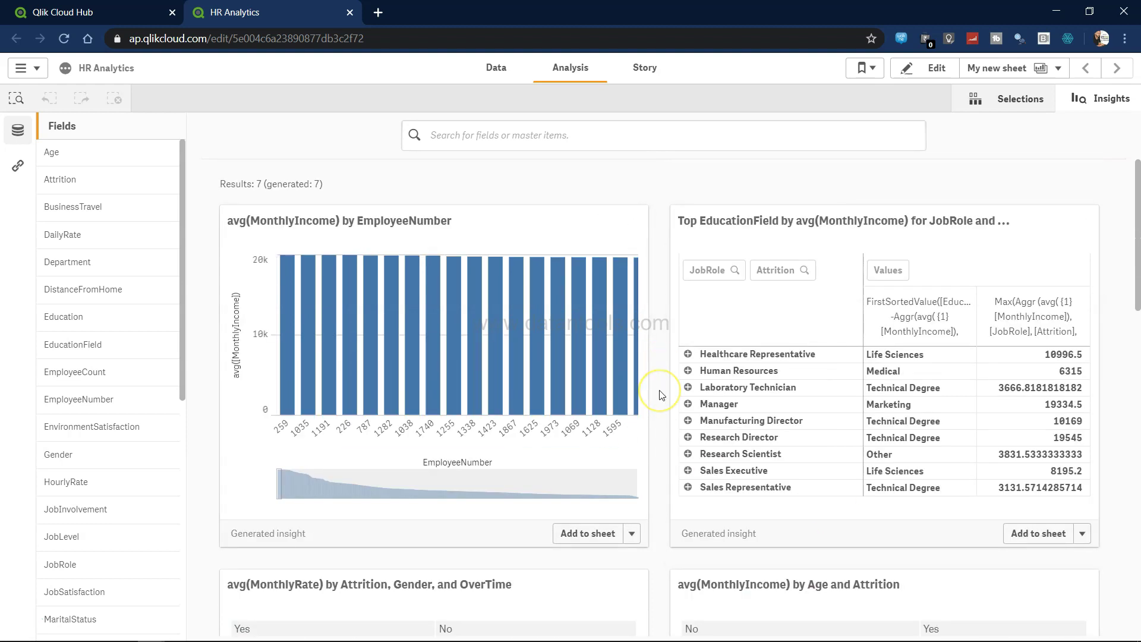
# Check which sheets the avg(MonthlyIncome) by EmployeeNumber insight chart can be added to.
pyautogui.click(592, 537)
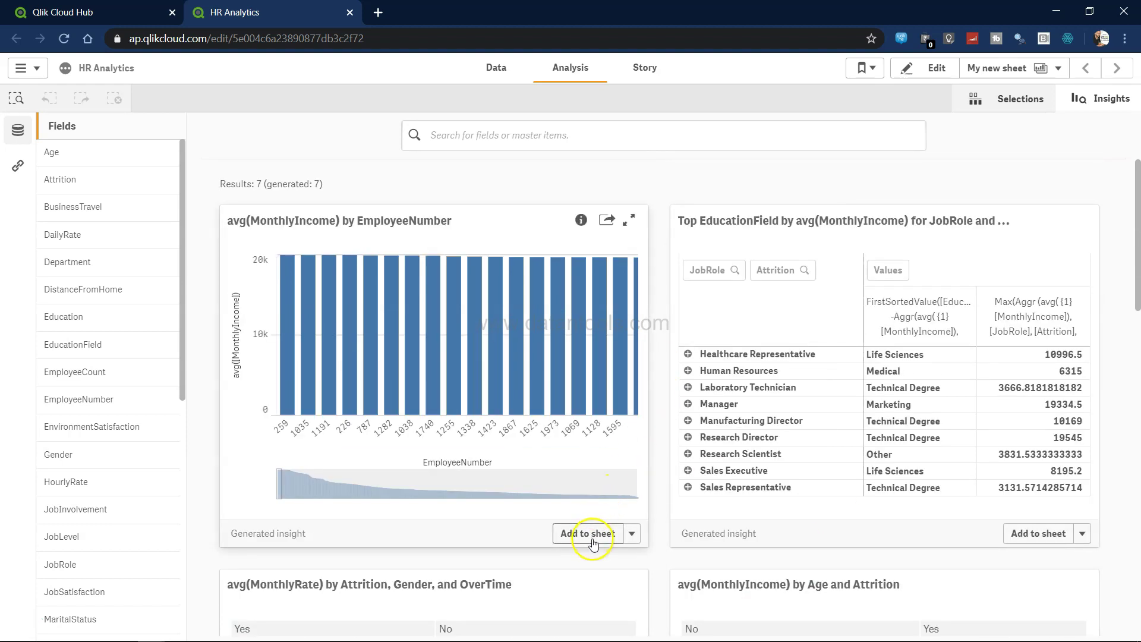
pyautogui.click(632, 535)
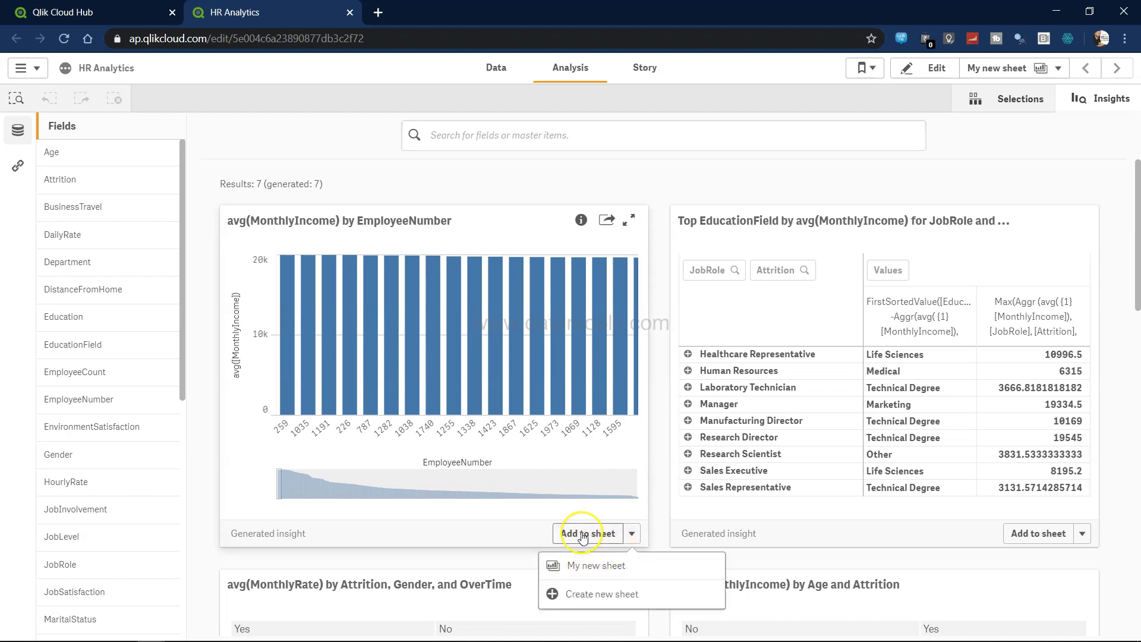
pyautogui.click(602, 567)
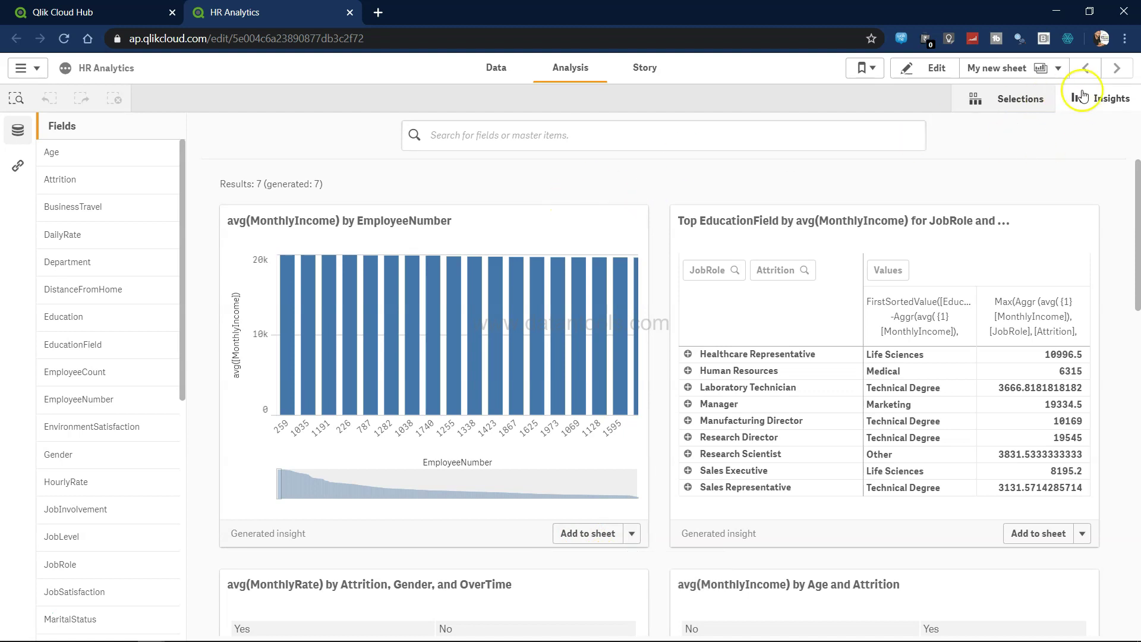
# Open the selections tool and apply the Attrition value Yes as a selection.
pyautogui.click(996, 103)
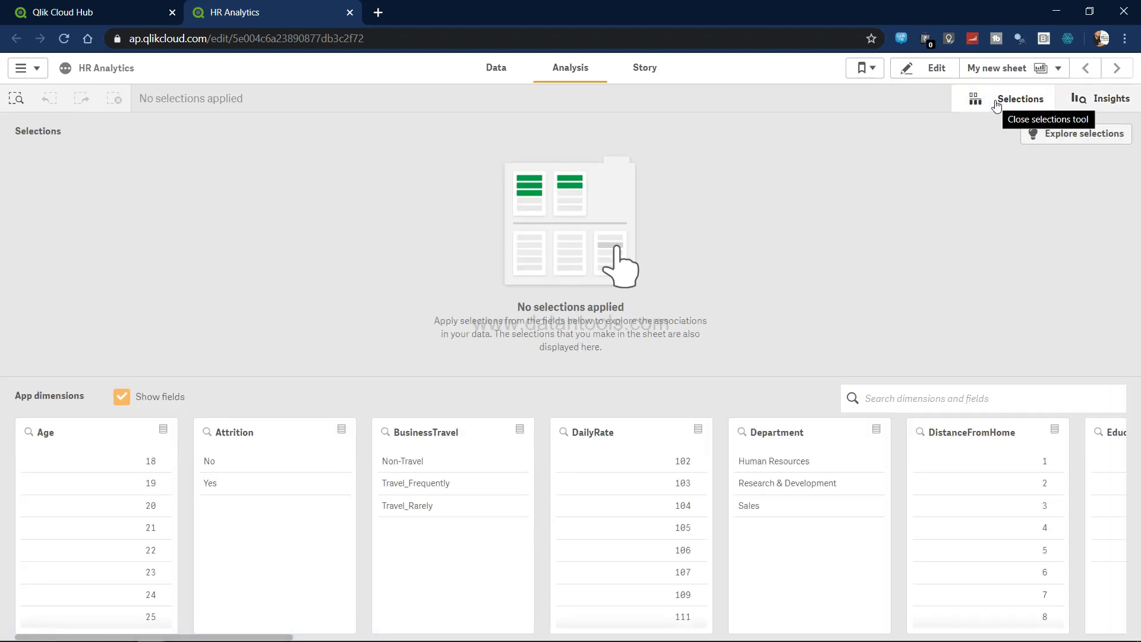
pyautogui.click(1007, 121)
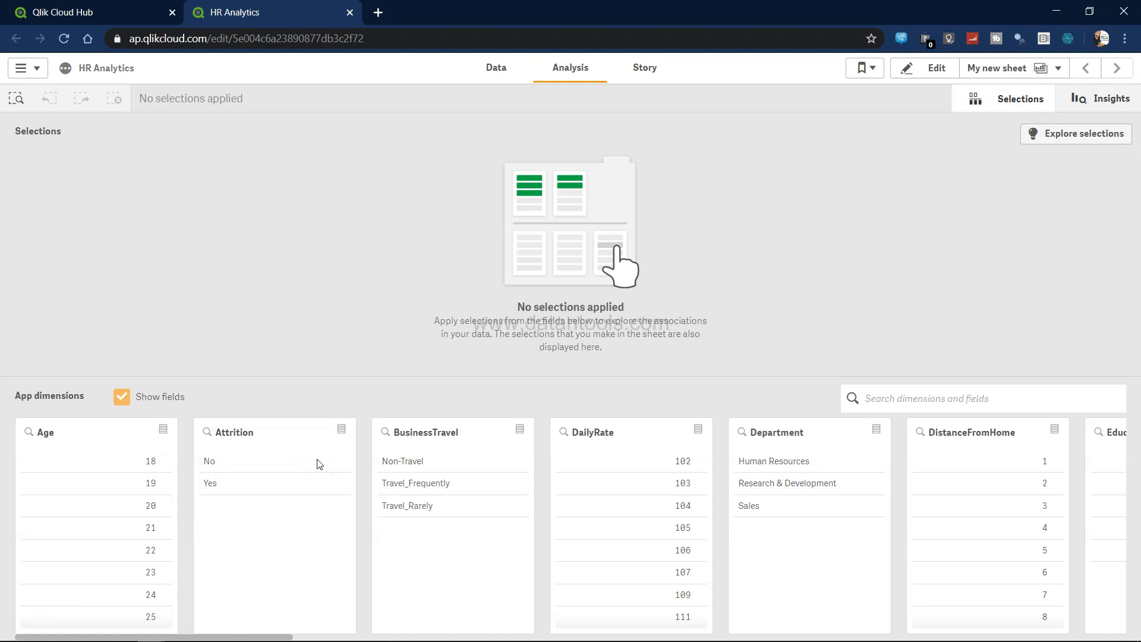
pyautogui.moveTo(300, 561); pyautogui.dragTo(268, 504)
pyautogui.click(230, 483)
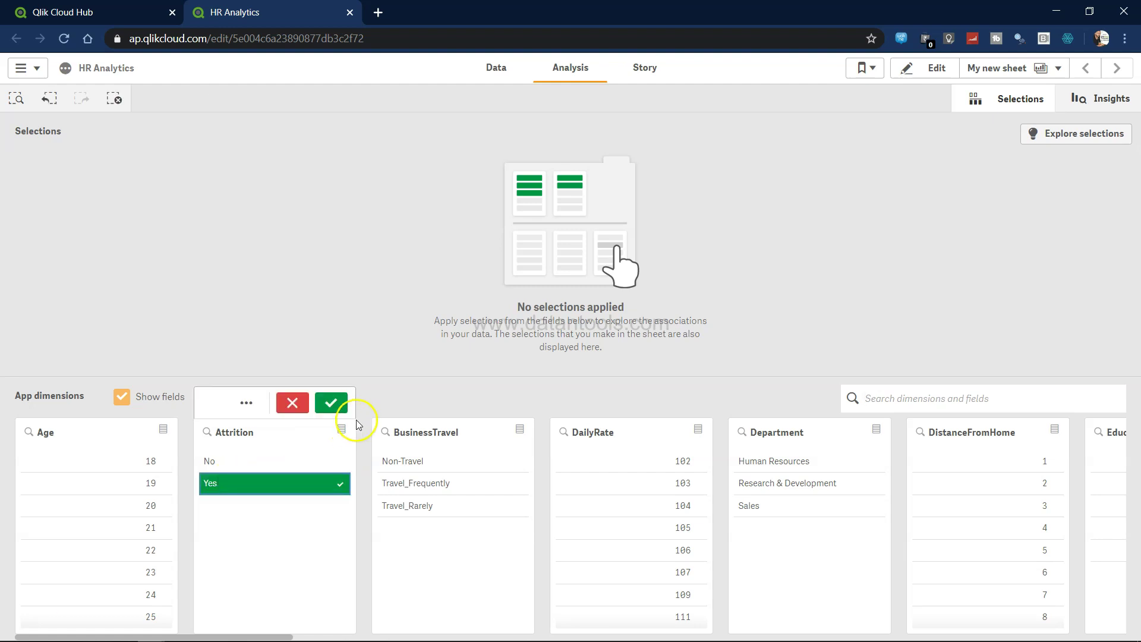
pyautogui.click(342, 406)
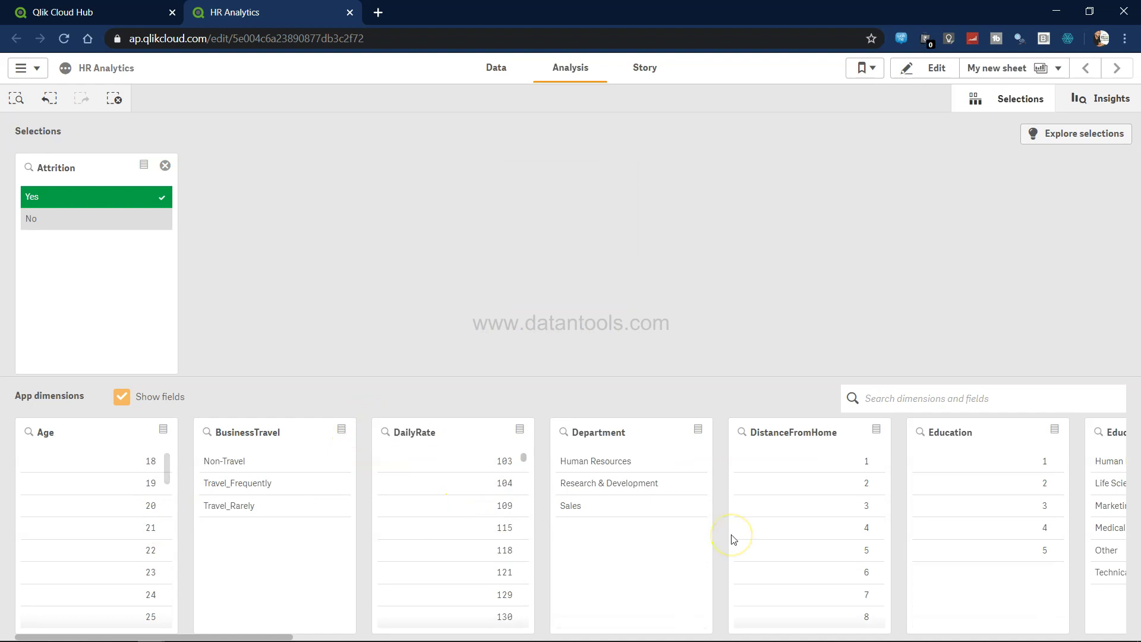
# Clear the Attrition selection and look through the app dimensions available for filtering.
pyautogui.hscroll(2, 734, 539)
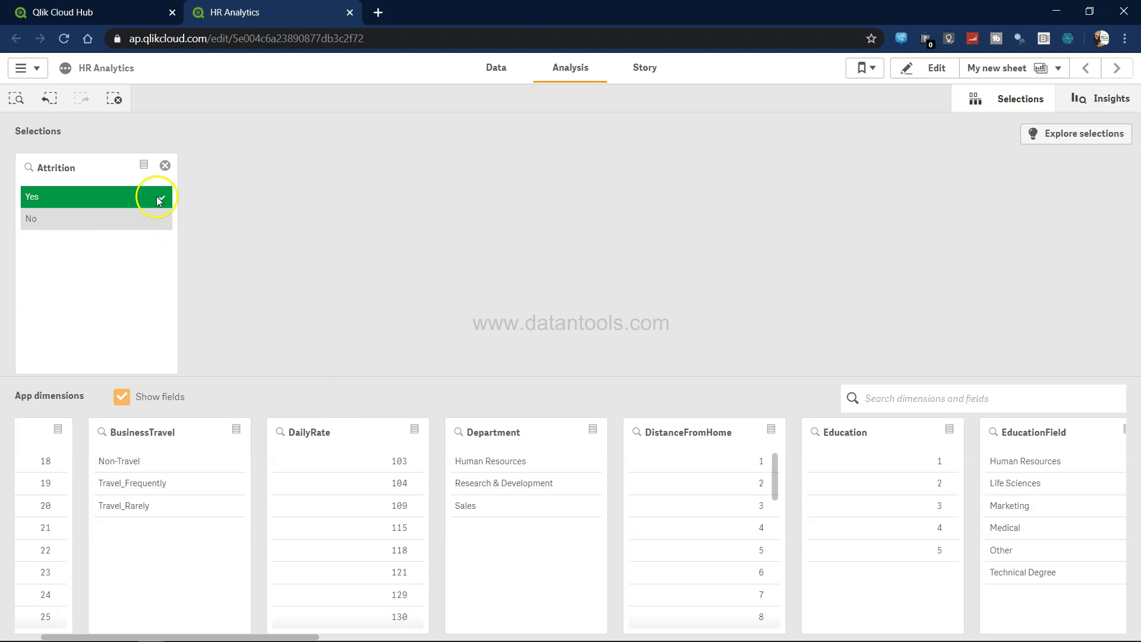
pyautogui.click(165, 169)
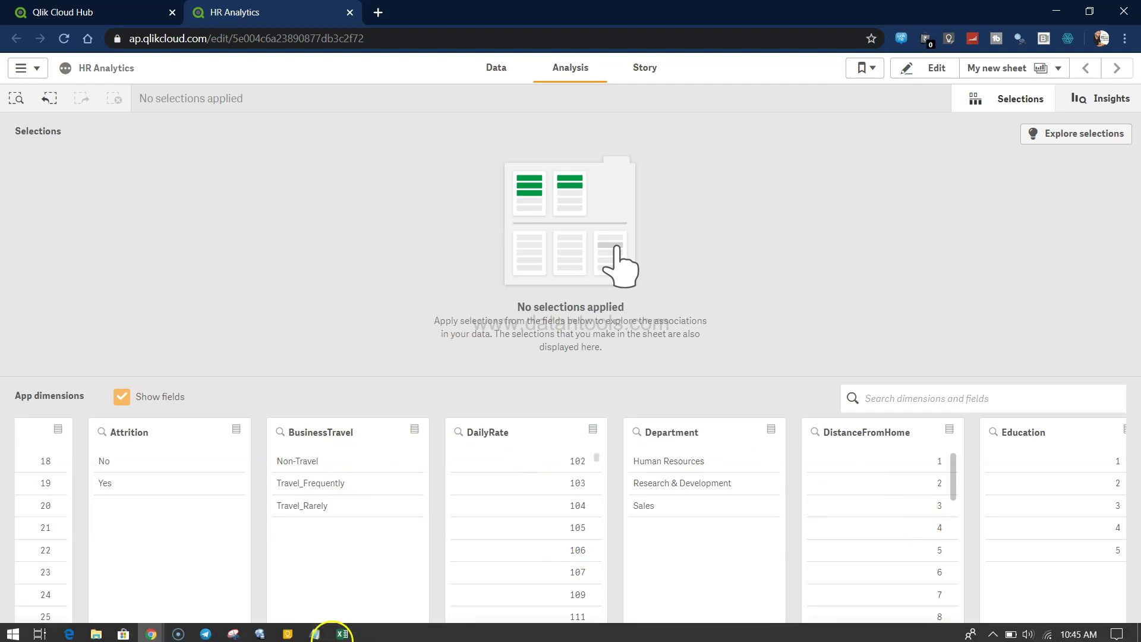
pyautogui.moveTo(292, 635); pyautogui.dragTo(1059, 632)
pyautogui.moveTo(1087, 631); pyautogui.dragTo(92, 617)
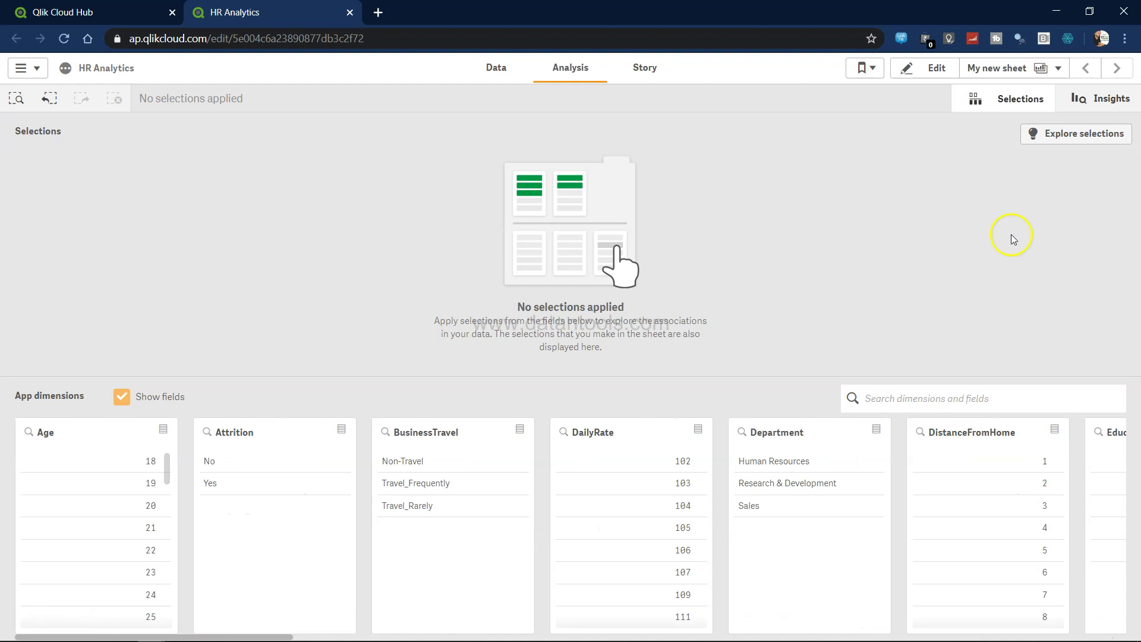
# Open My new sheet for editing and look through its available fields, master items, charts and custom objects.
pyautogui.click(928, 70)
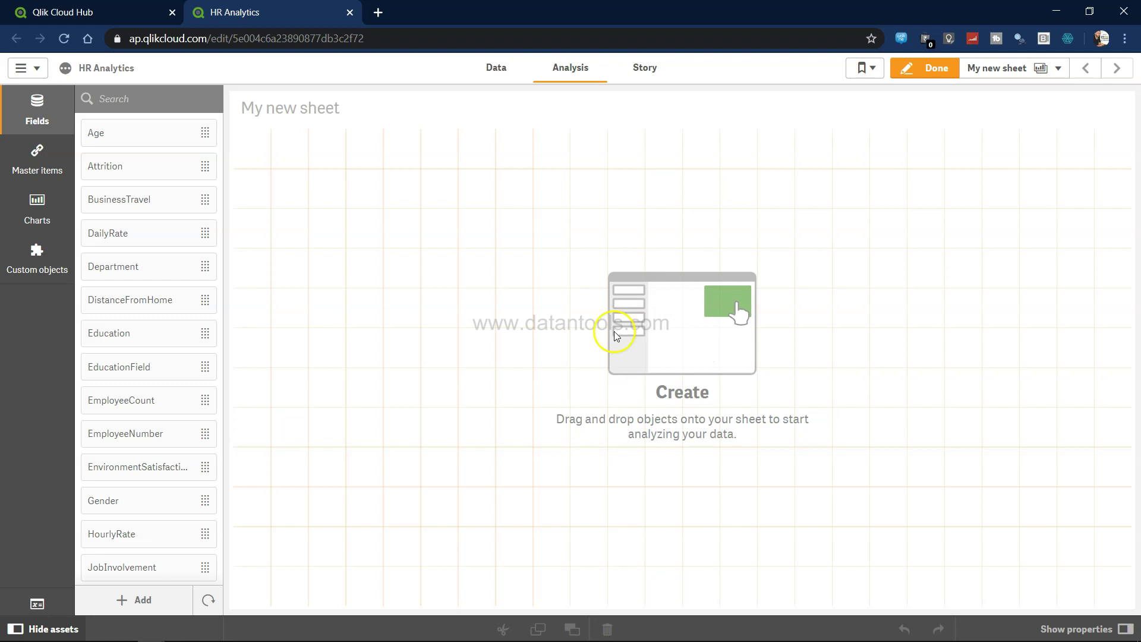
pyautogui.click(49, 227)
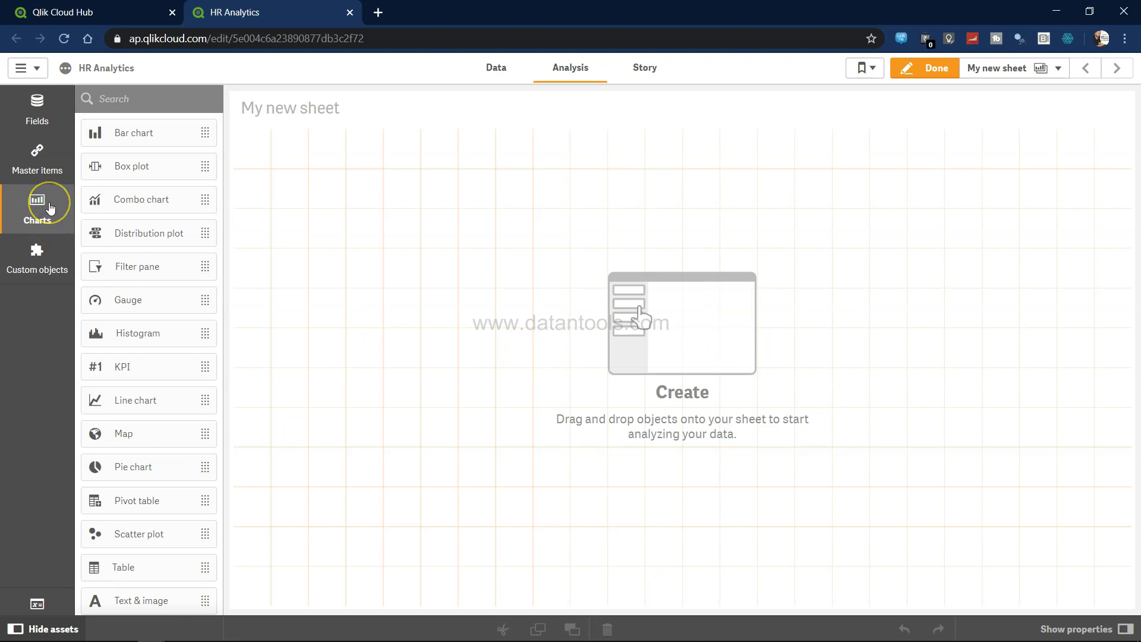
pyautogui.click(33, 119)
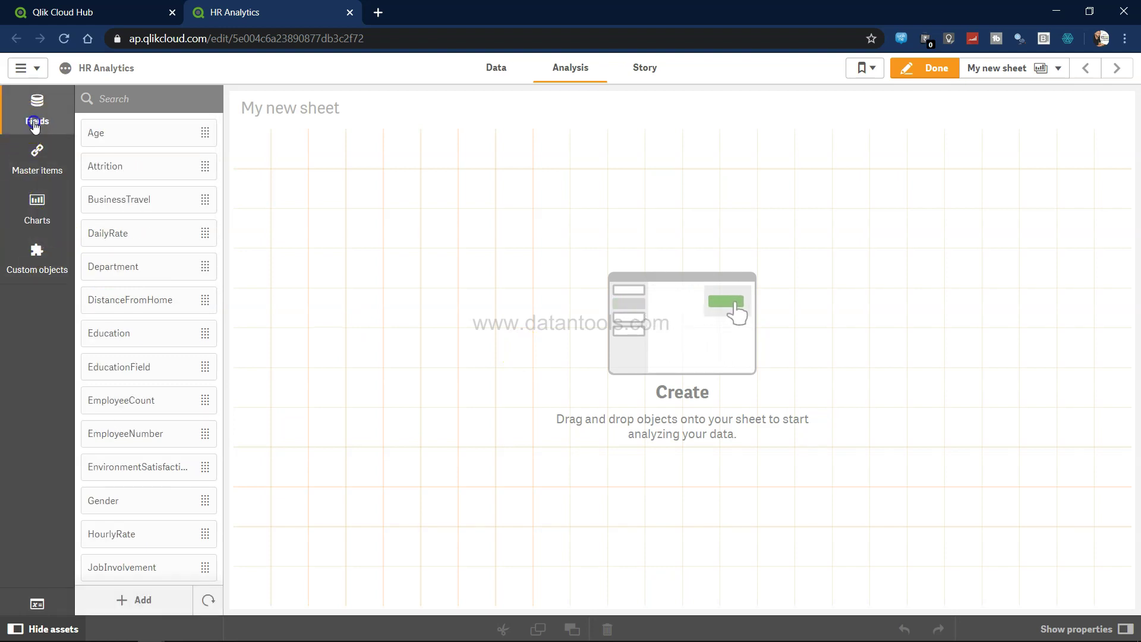
pyautogui.click(38, 160)
pyautogui.click(47, 211)
pyautogui.click(51, 268)
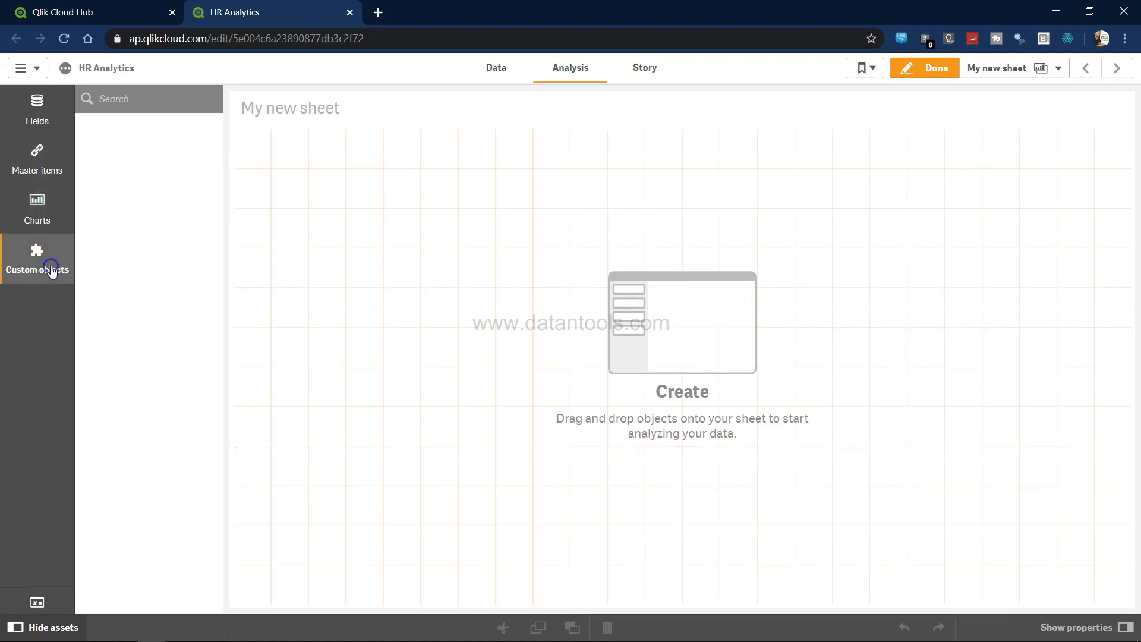
# Place two KPI charts side by side from the sheet's upper-left corner, shrinking each to a small tile.
pyautogui.click(40, 209)
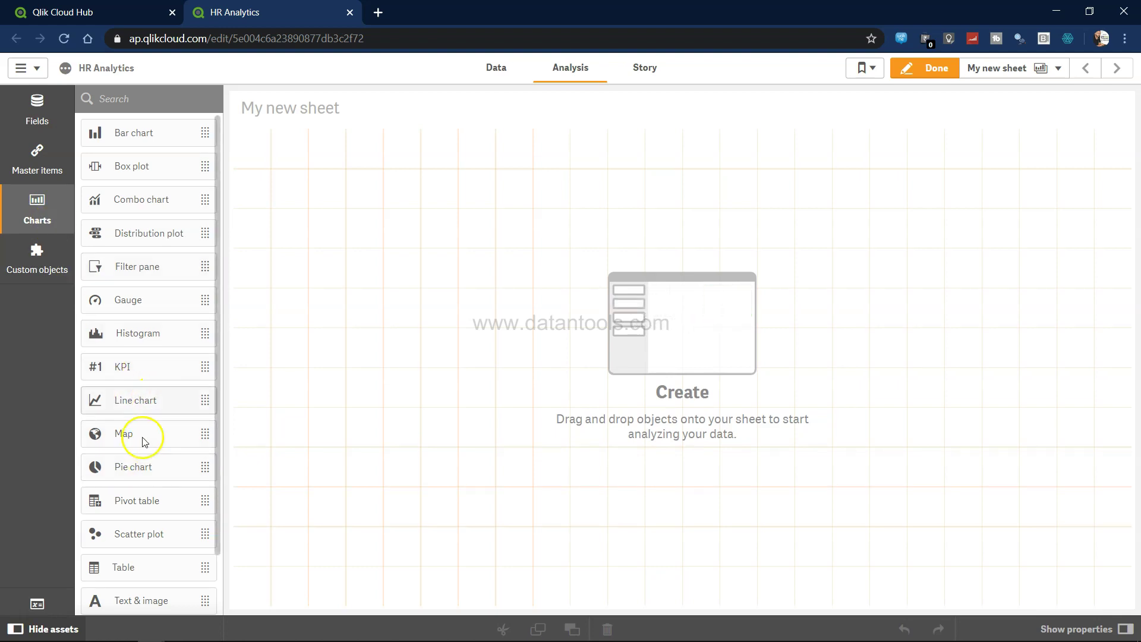
pyautogui.moveTo(148, 366); pyautogui.dragTo(313, 168)
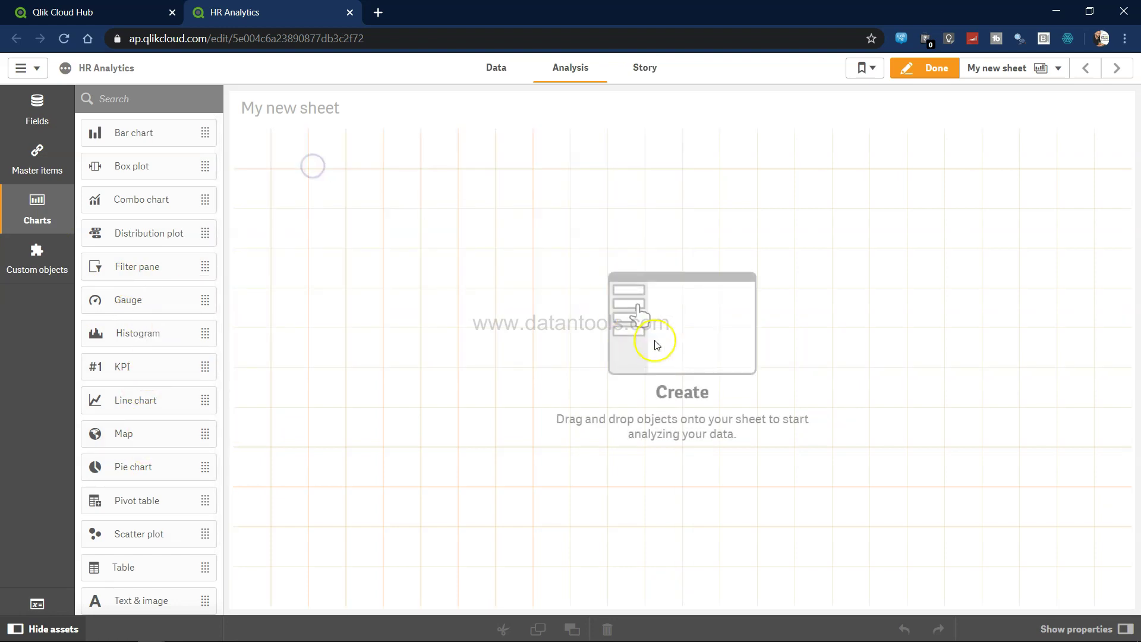
pyautogui.moveTo(584, 363); pyautogui.dragTo(387, 197)
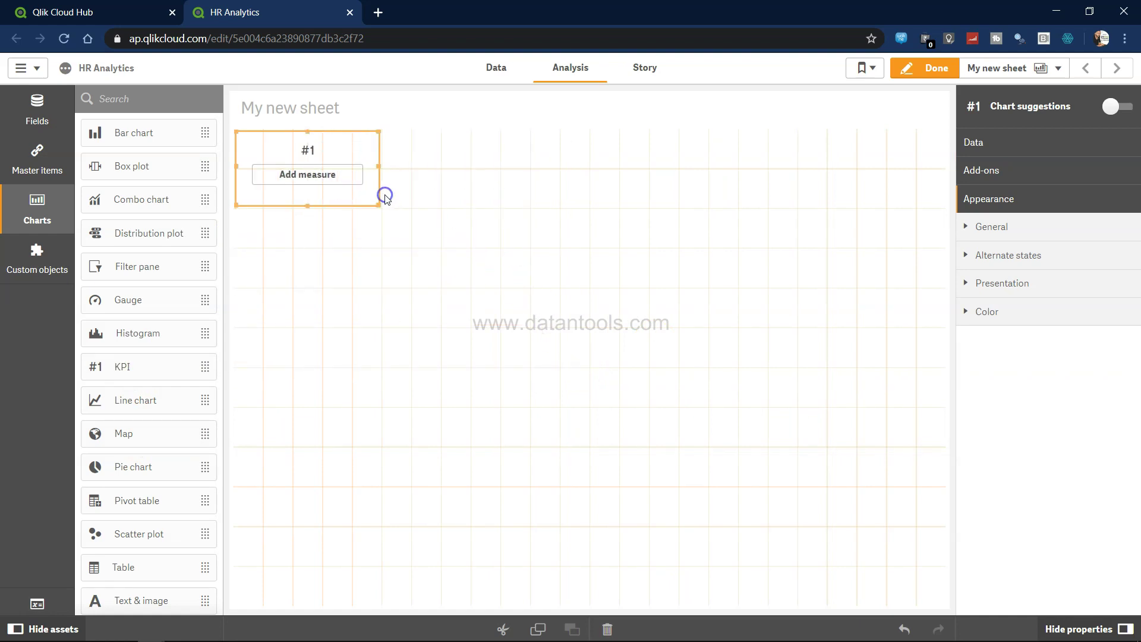
pyautogui.moveTo(156, 368); pyautogui.dragTo(422, 172)
pyautogui.click(587, 169)
pyautogui.moveTo(587, 169); pyautogui.dragTo(525, 167)
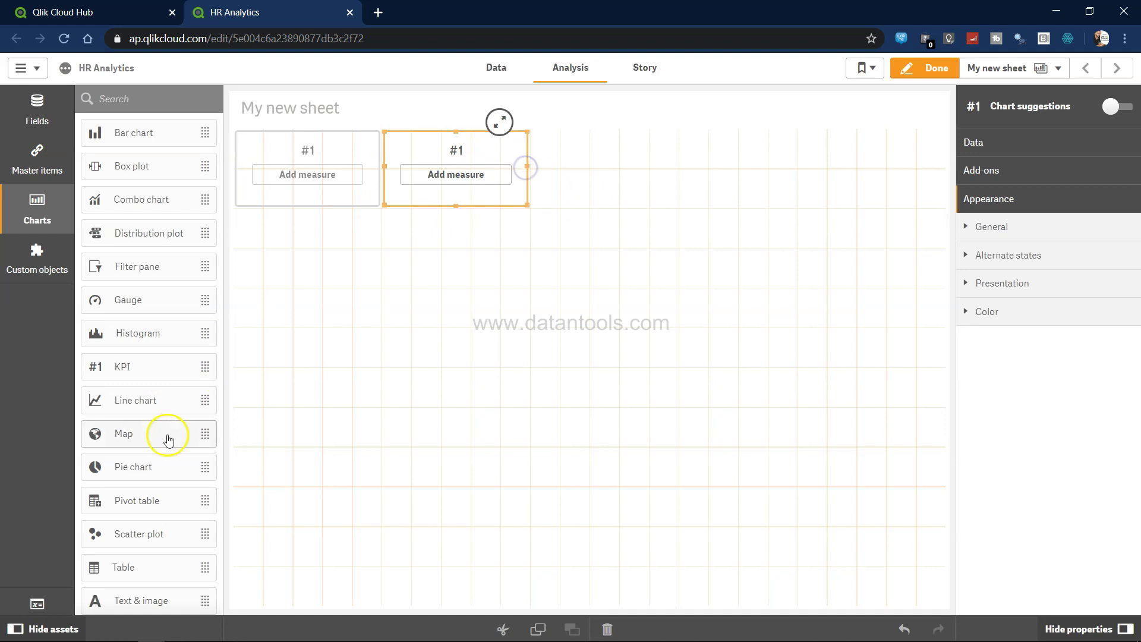
# Add a third and a fourth KPI chart to the row at the same tile size as the first two.
pyautogui.moveTo(148, 437); pyautogui.dragTo(107, 300)
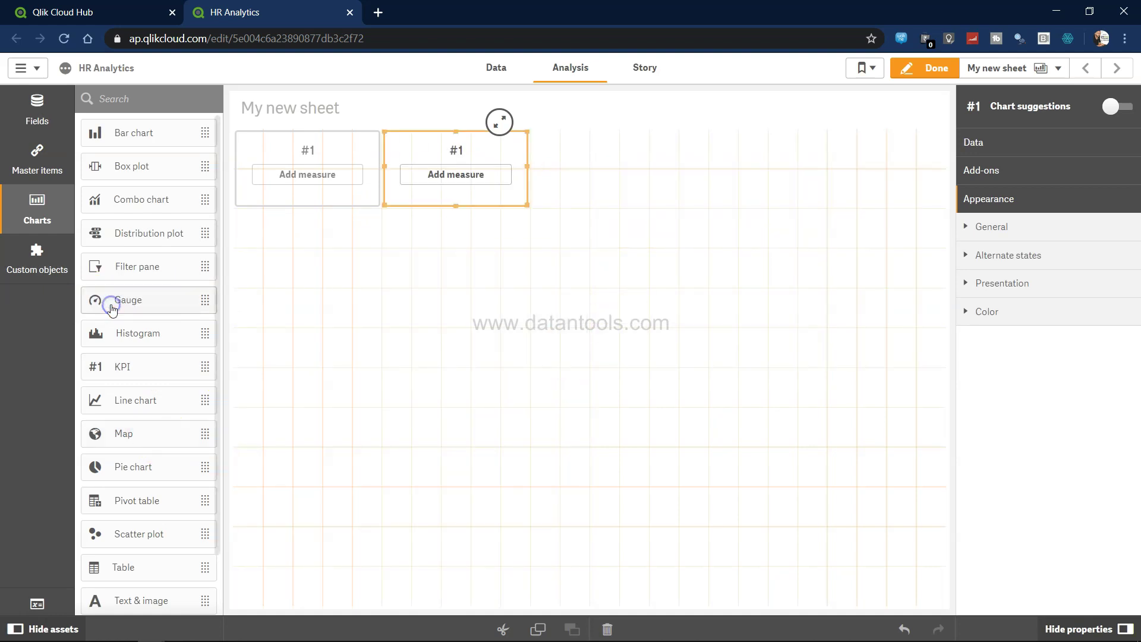
pyautogui.moveTo(112, 367); pyautogui.dragTo(662, 160)
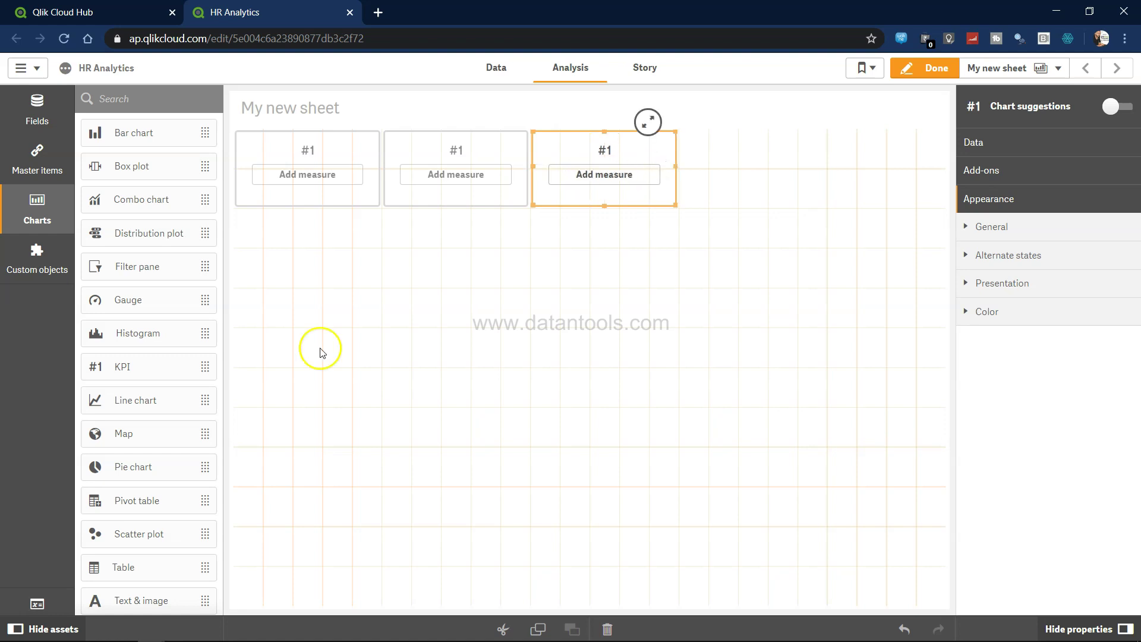
pyautogui.moveTo(128, 367); pyautogui.dragTo(759, 202)
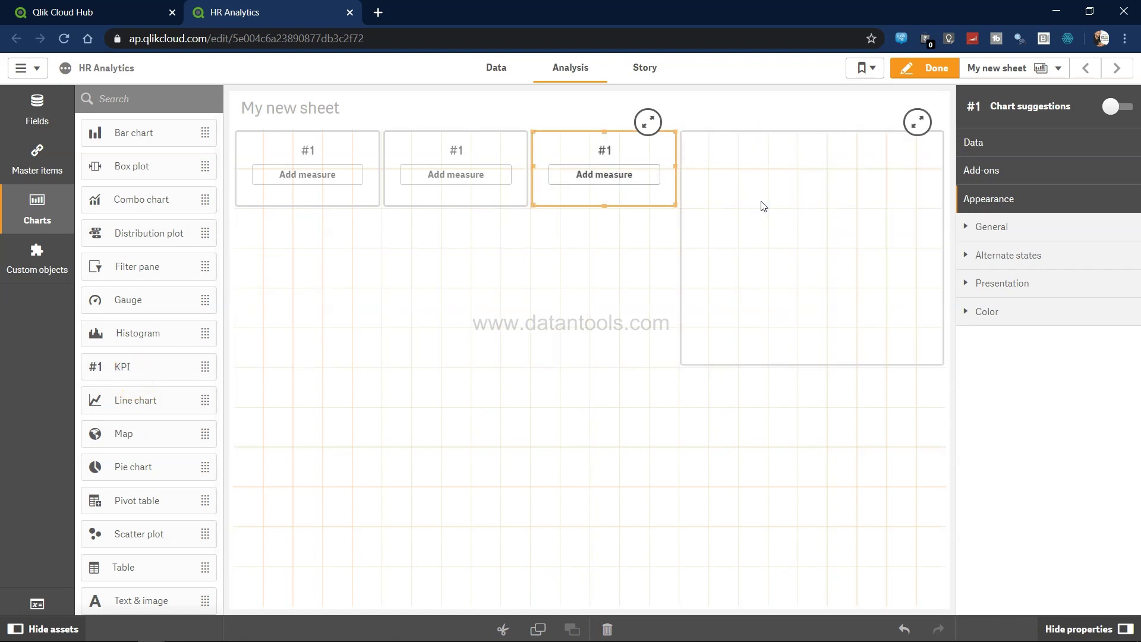
pyautogui.moveTo(943, 365); pyautogui.dragTo(836, 208)
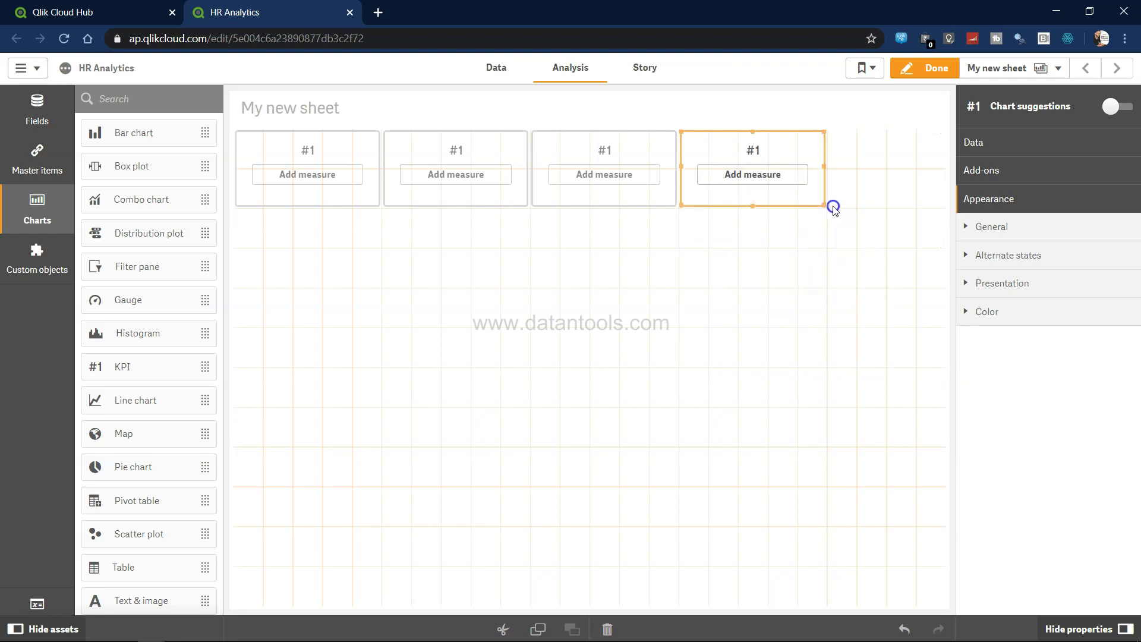
# Shift the four KPI tiles to the sheet's right edge at equal widths, freeing the row's left end.
pyautogui.moveTo(761, 196); pyautogui.dragTo(802, 167)
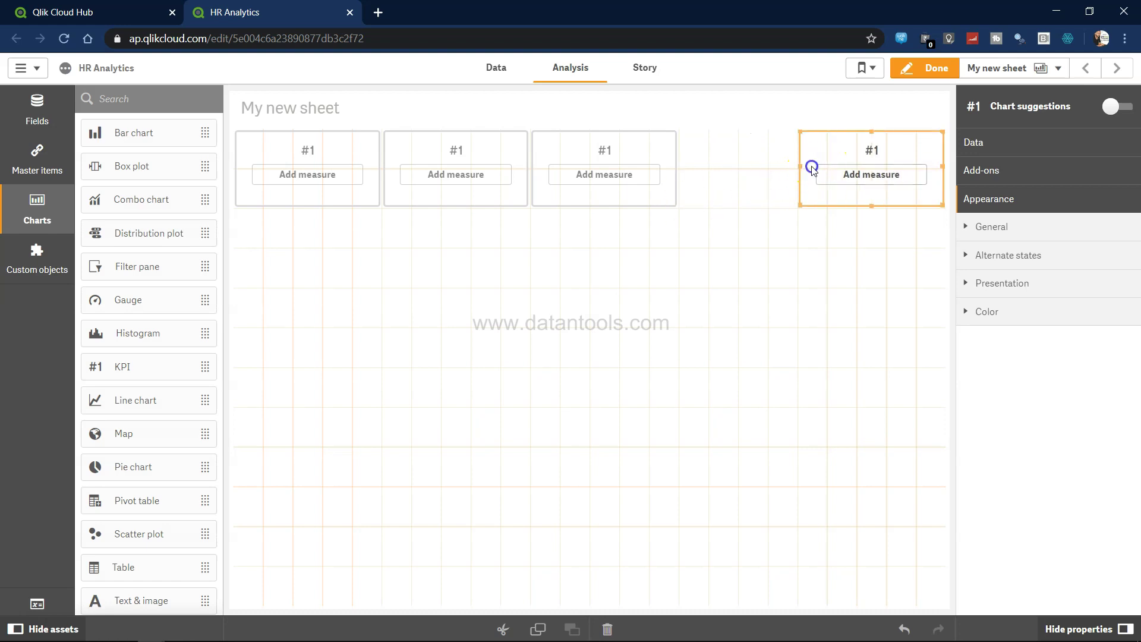
pyautogui.moveTo(644, 154); pyautogui.dragTo(746, 156)
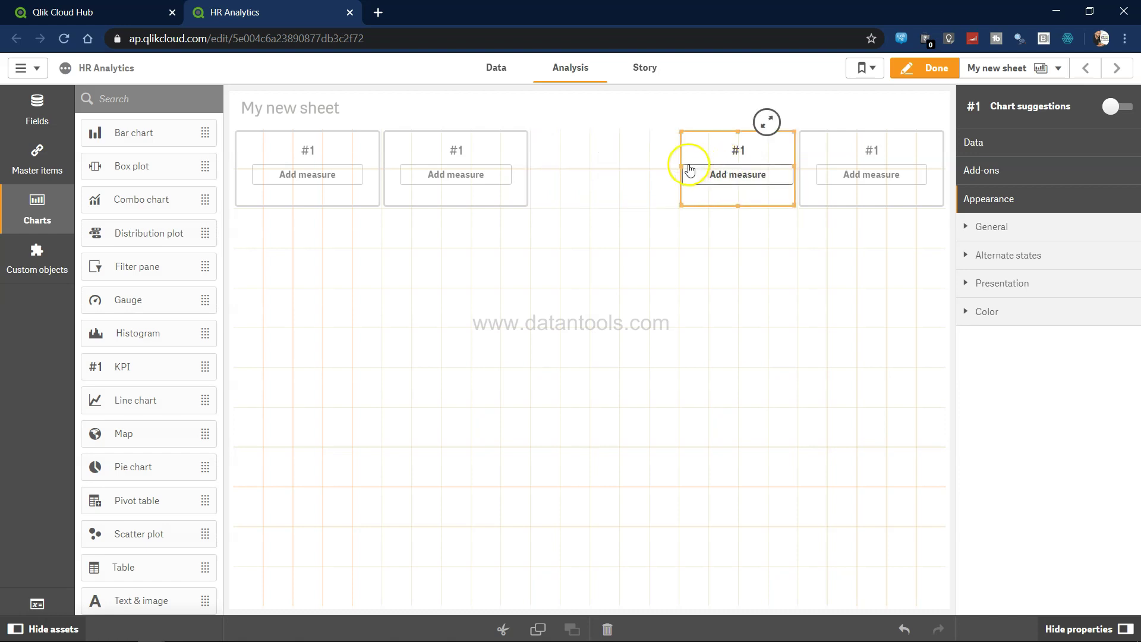
pyautogui.click(669, 167)
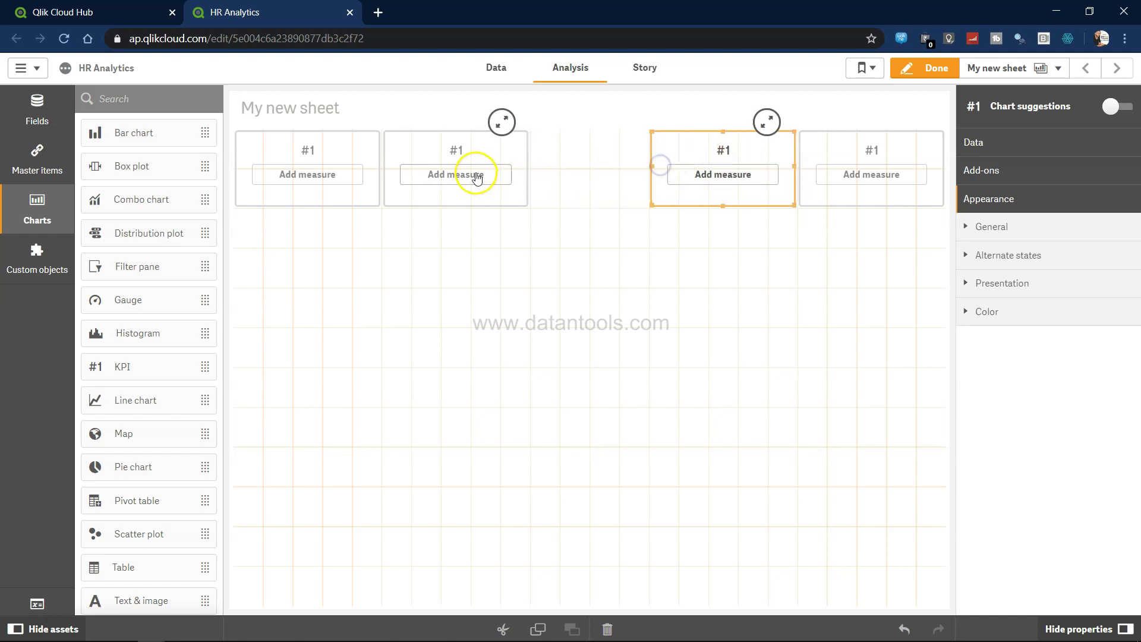
pyautogui.moveTo(492, 155); pyautogui.dragTo(612, 160)
pyautogui.click(593, 169)
pyautogui.moveTo(592, 169); pyautogui.dragTo(533, 179)
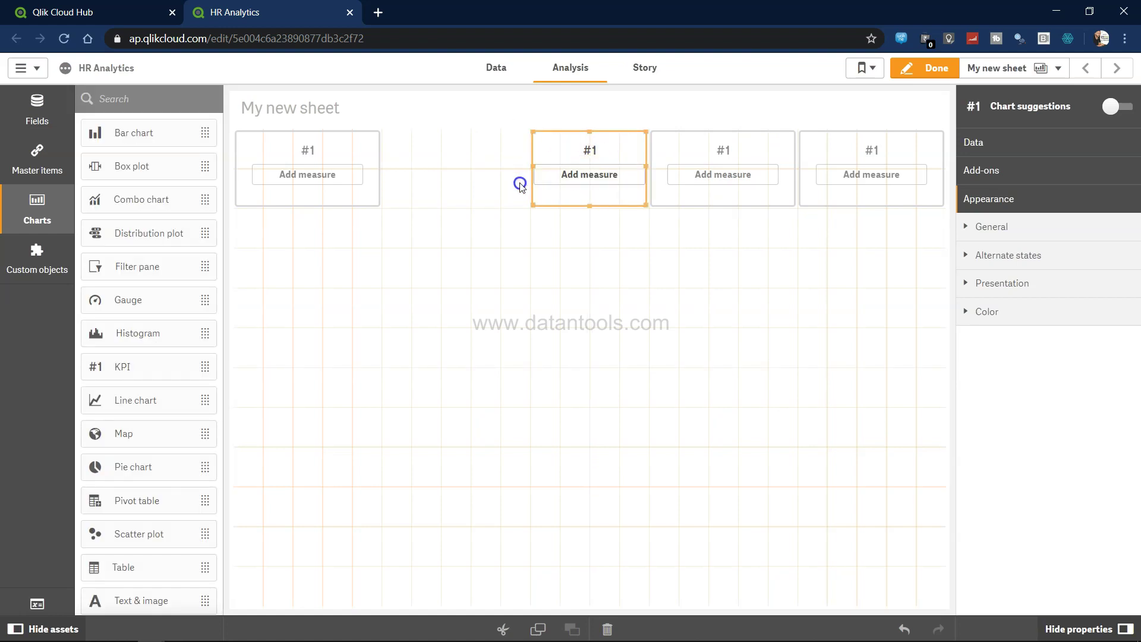
pyautogui.click(359, 180)
pyautogui.moveTo(336, 145); pyautogui.dragTo(454, 157)
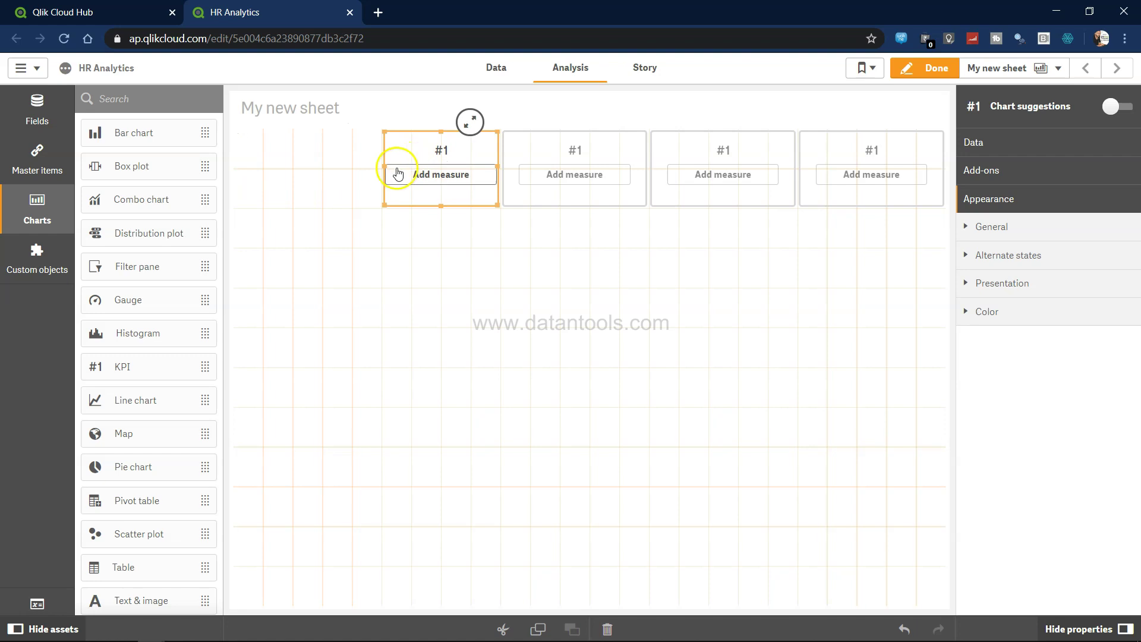
pyautogui.moveTo(376, 172); pyautogui.dragTo(363, 173)
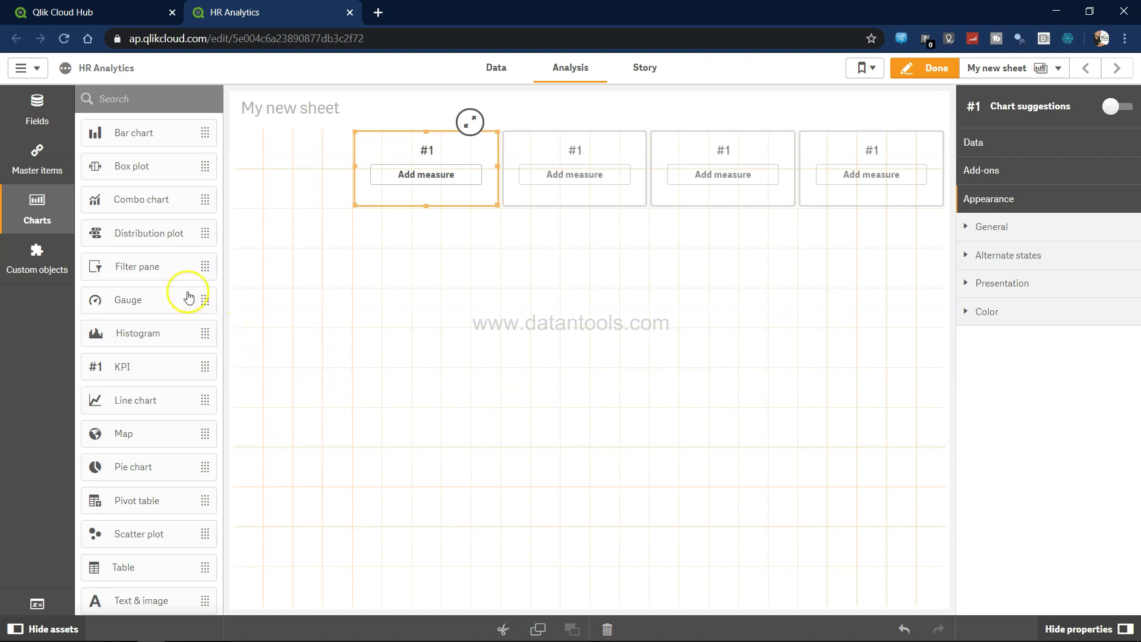
# Add a filter pane in the free space before the first KPI tile, with Department as its dimension.
pyautogui.moveTo(150, 265); pyautogui.dragTo(287, 165)
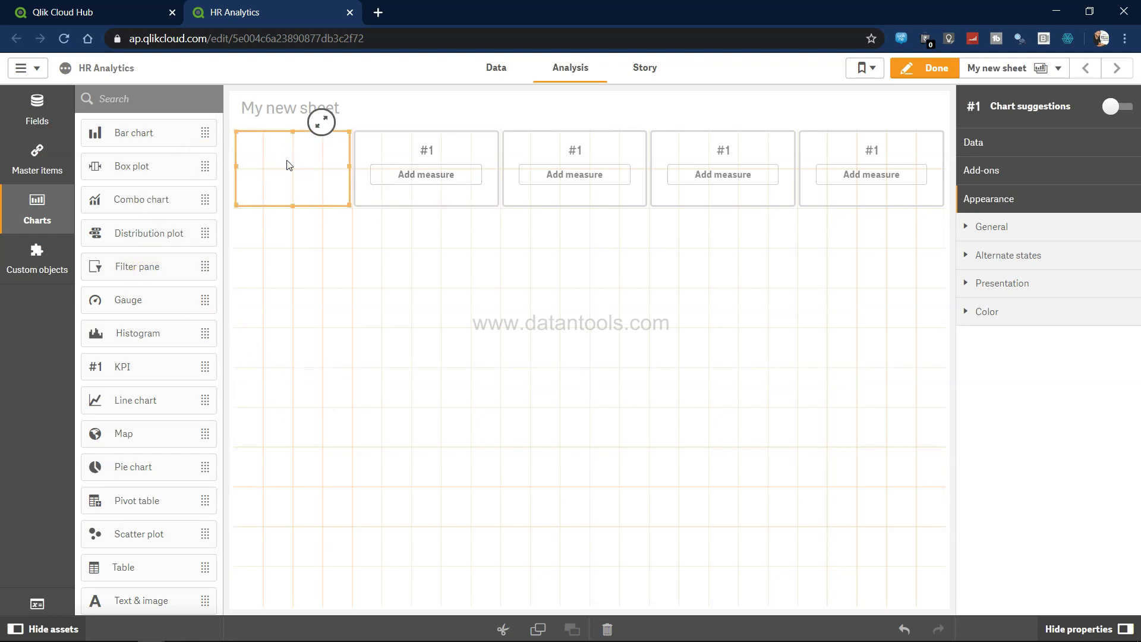
pyautogui.click(294, 186)
pyautogui.click(304, 176)
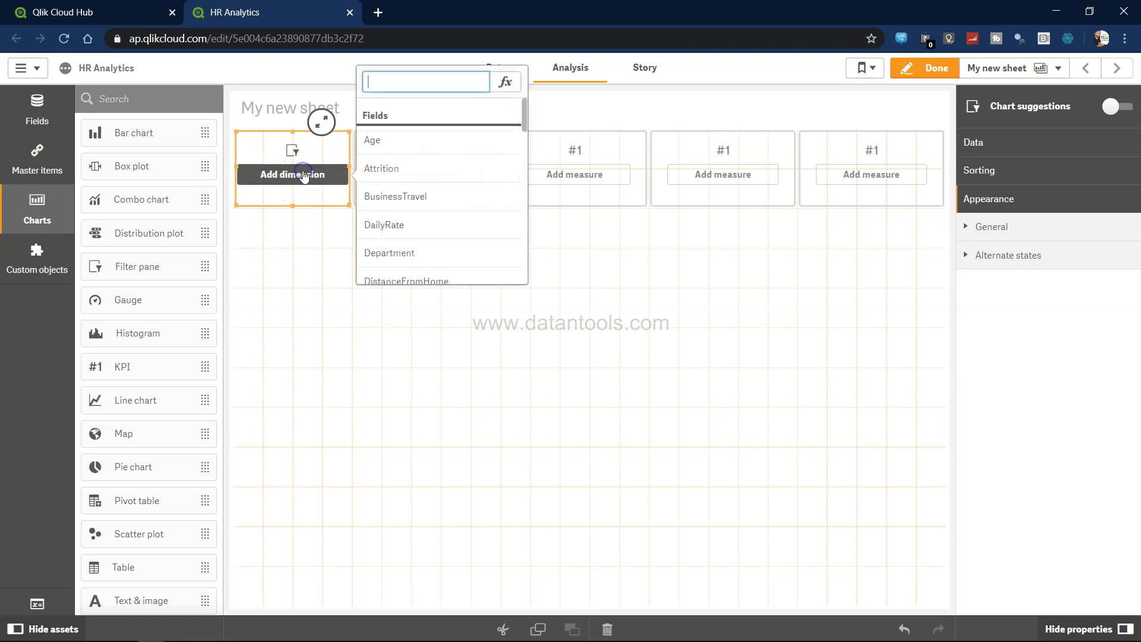
pyautogui.scroll(-1, 448, 225)
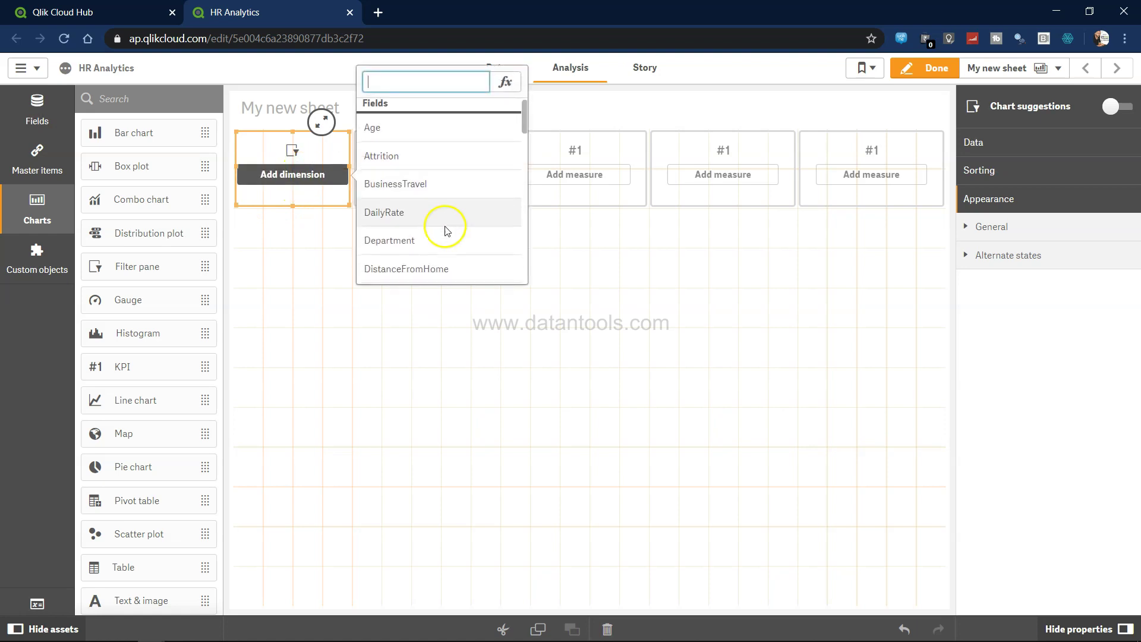
pyautogui.click(440, 238)
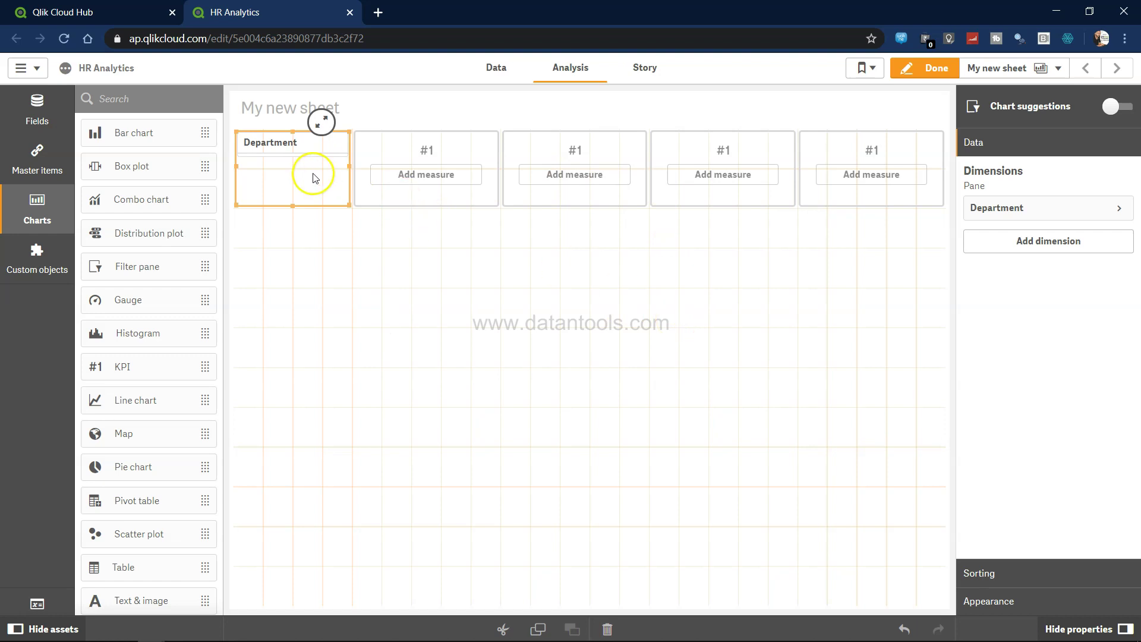
# Move the Department filter pane below the KPI row at the sheet's left edge and shrink it to fit its list of values.
pyautogui.moveTo(314, 177); pyautogui.dragTo(306, 254)
pyautogui.moveTo(589, 280); pyautogui.dragTo(345, 278)
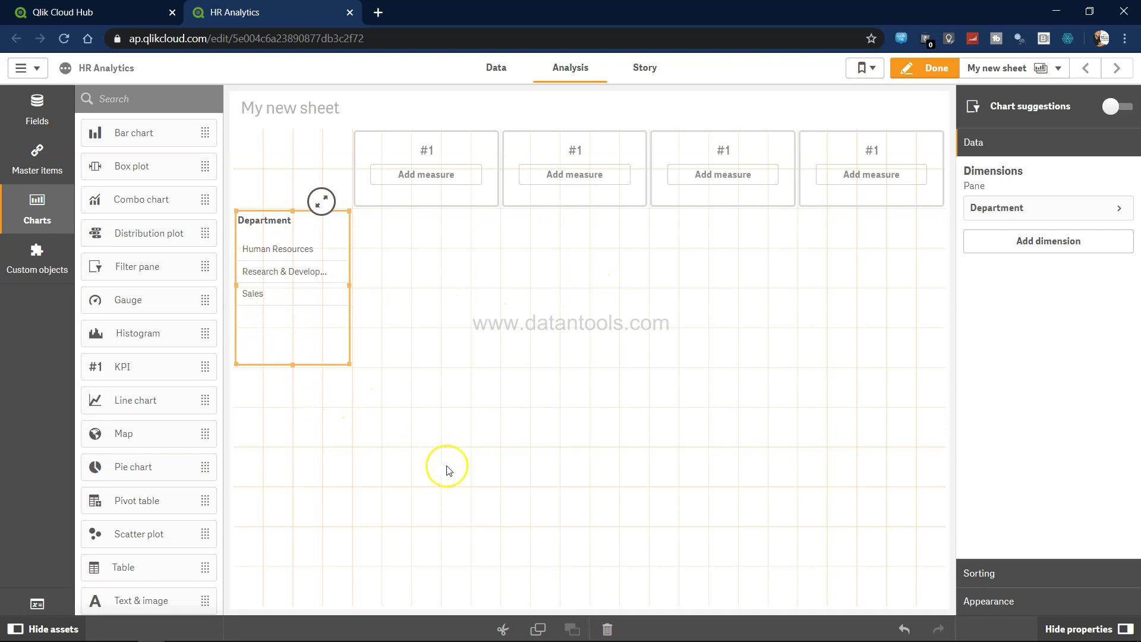
pyautogui.moveTo(293, 365); pyautogui.dragTo(288, 347)
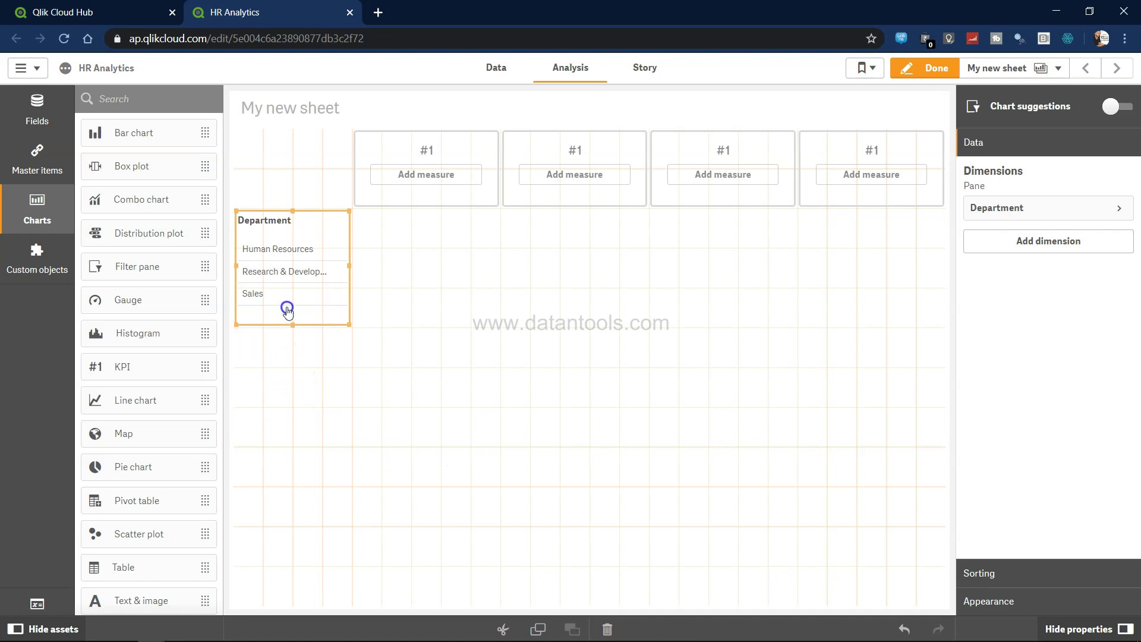
pyautogui.click(287, 270)
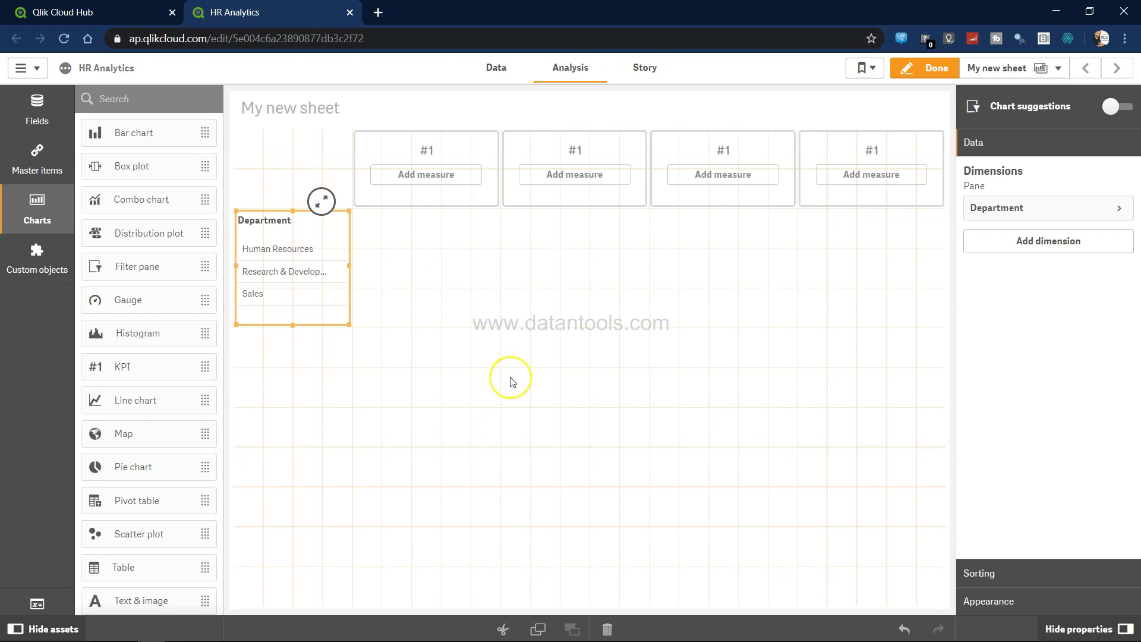
# Check the planned KPI in the Google Slides deck and give the first KPI tile the measure Count(Attrition).
pyautogui.hotkey('alt', 'Tab')
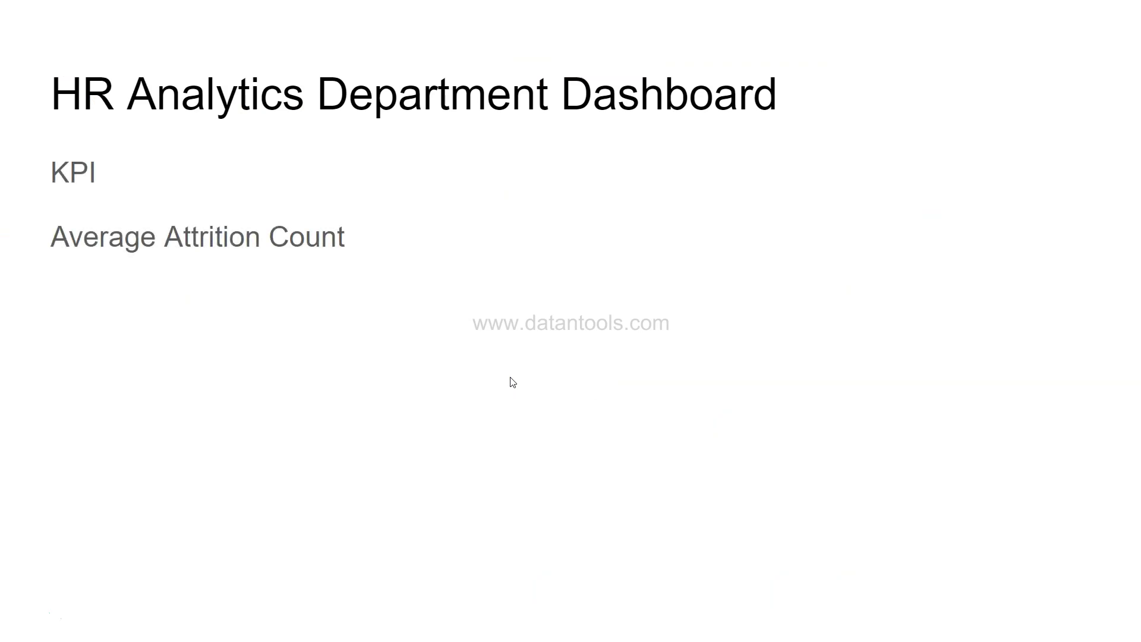
pyautogui.hotkey('alt', 'Tab')
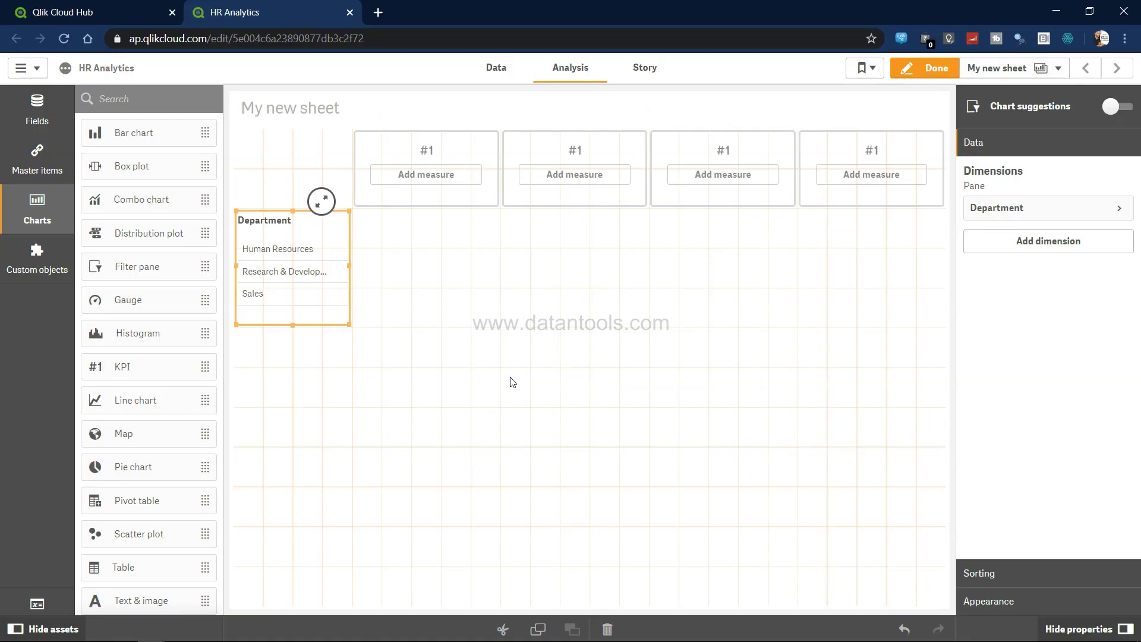
pyautogui.click(432, 174)
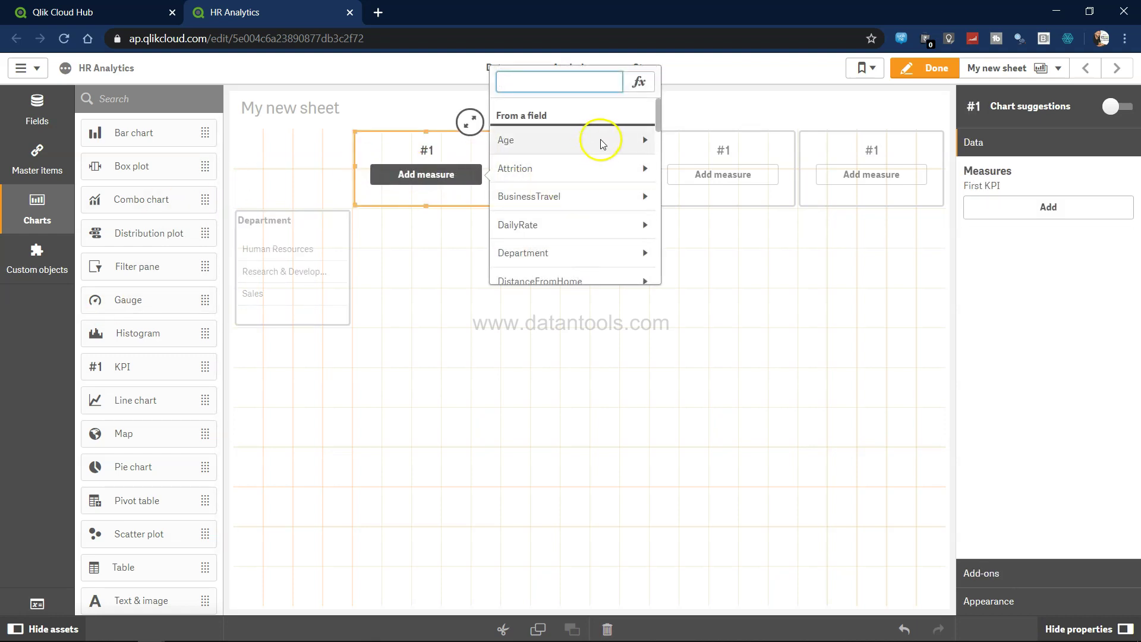
pyautogui.click(620, 173)
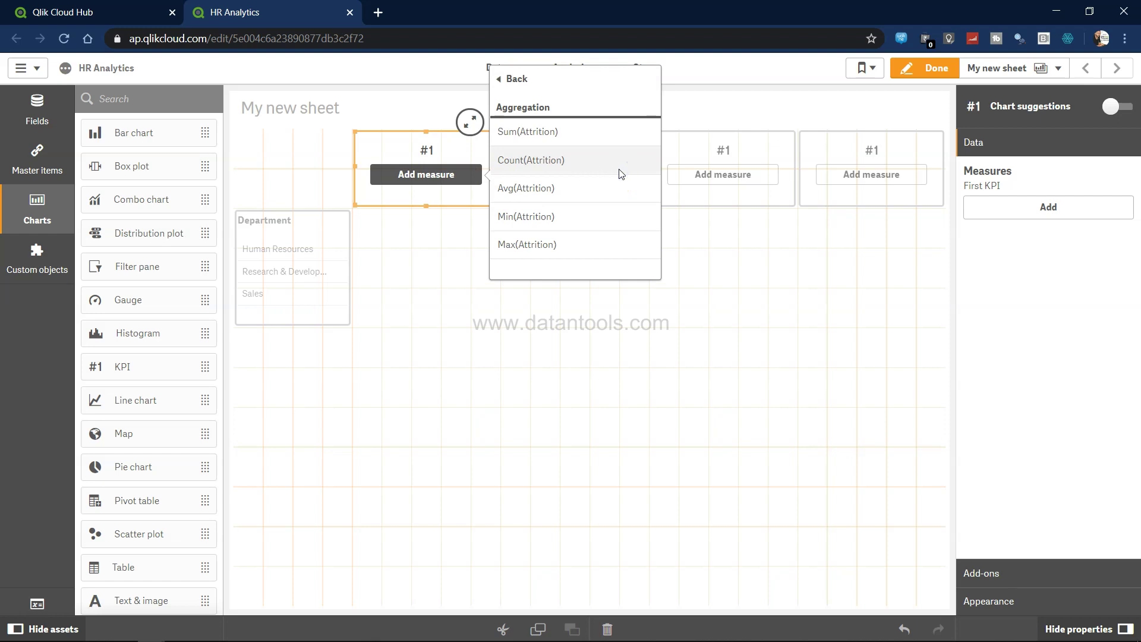
pyautogui.click(528, 170)
pyautogui.click(401, 180)
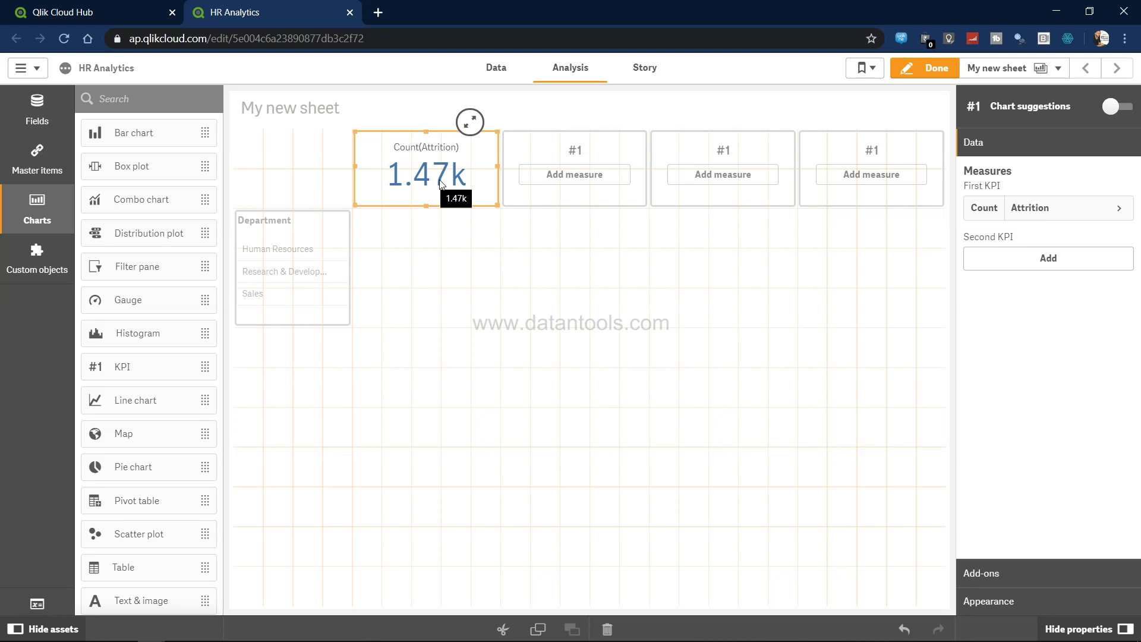
# Check the source data in Excel and put the condition If Attrition = 'Yes' before Count(Attrition) in the first KPI's expression.
pyautogui.hotkey('alt', 'Tab')
pyautogui.press('Tab')
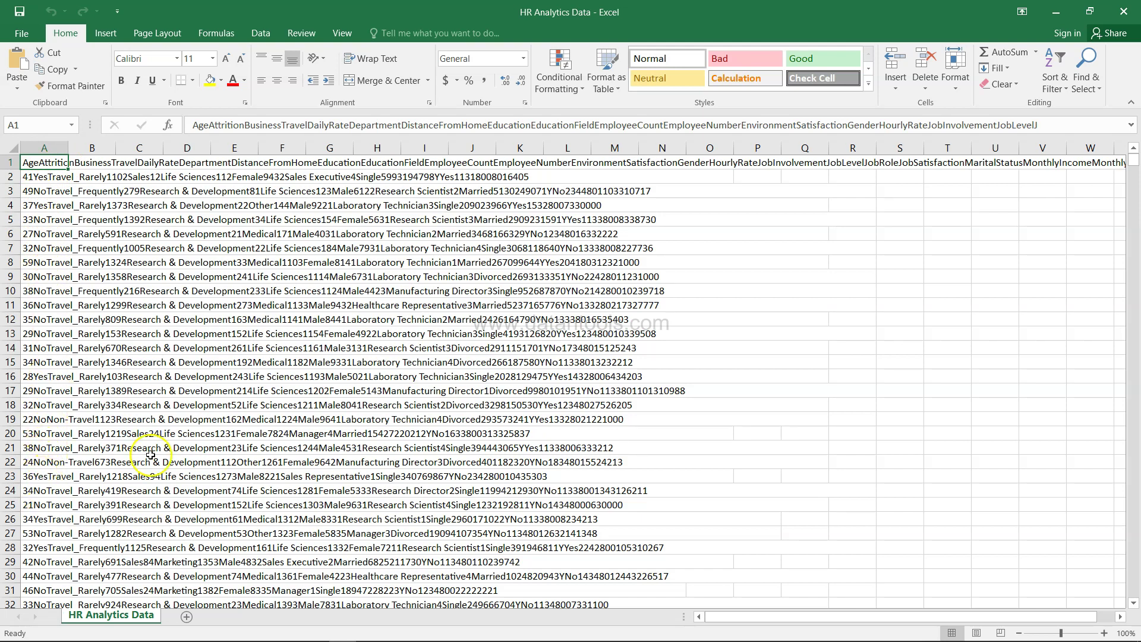
pyautogui.hotkey('alt', 'Tab')
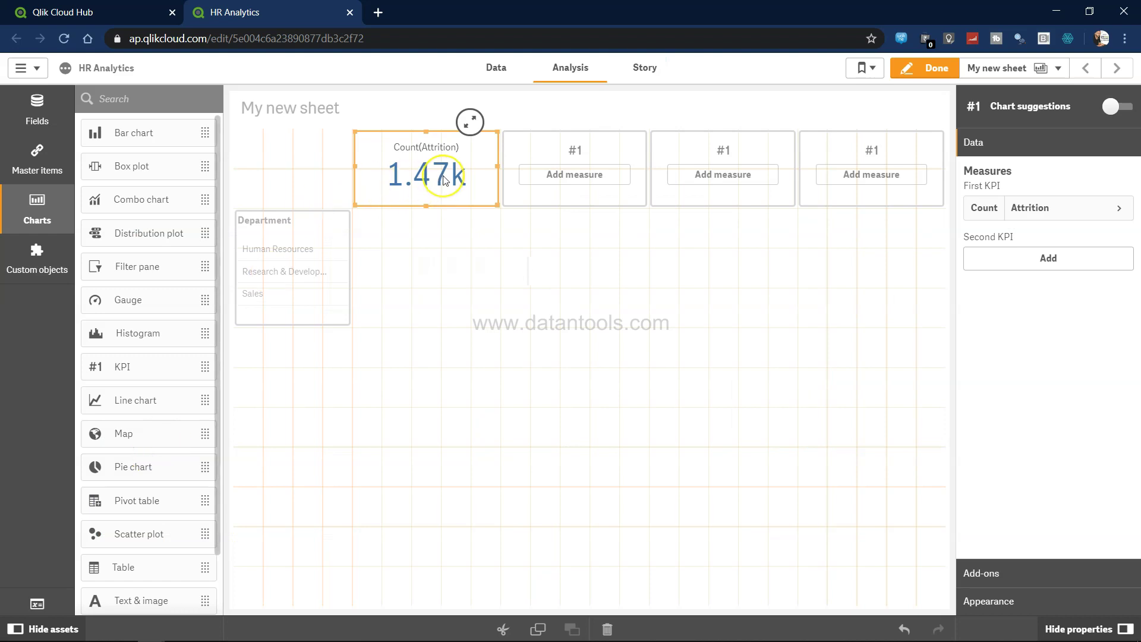
pyautogui.click(1123, 209)
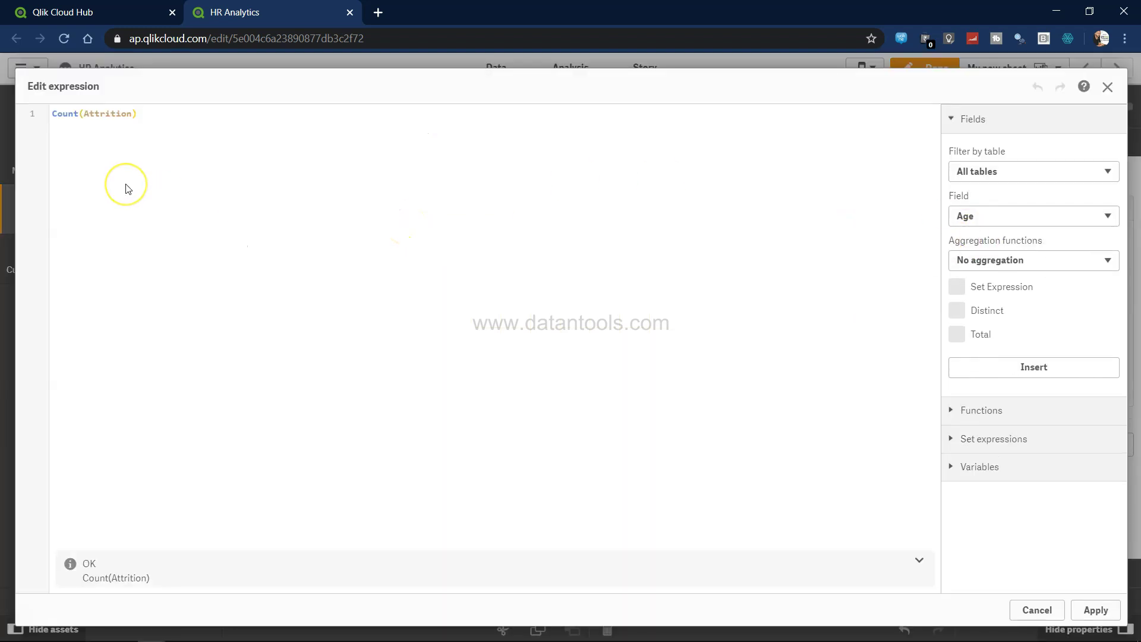
pyautogui.press('Home')
pyautogui.write('If ')
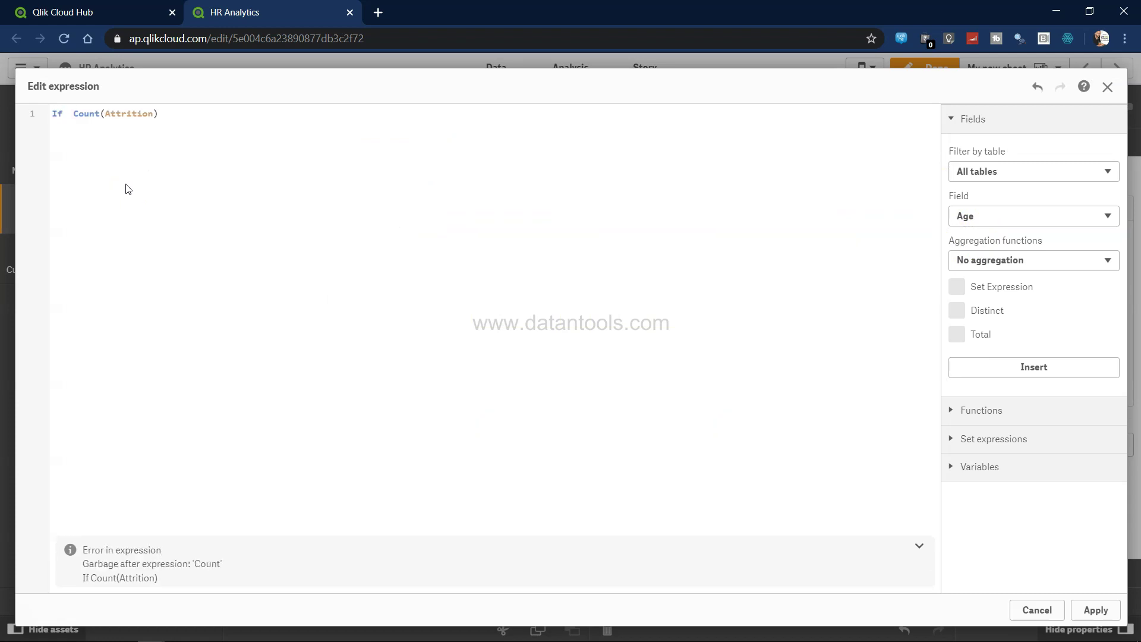
pyautogui.write('attr')
pyautogui.press('Return')
pyautogui.write("= 'Ye")
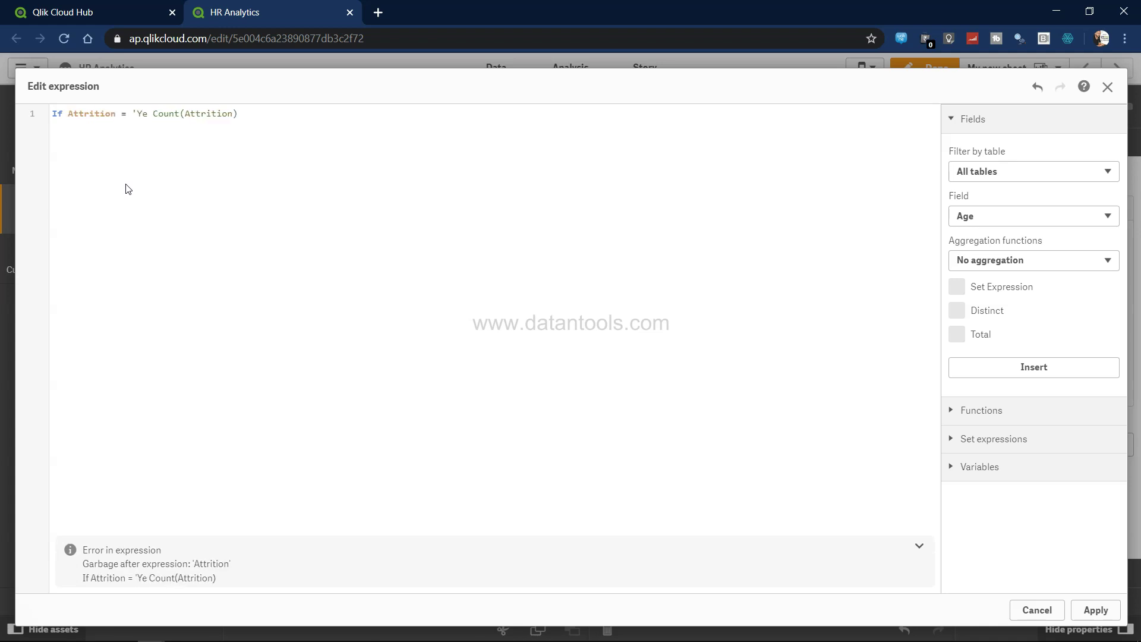
pyautogui.write("s'")
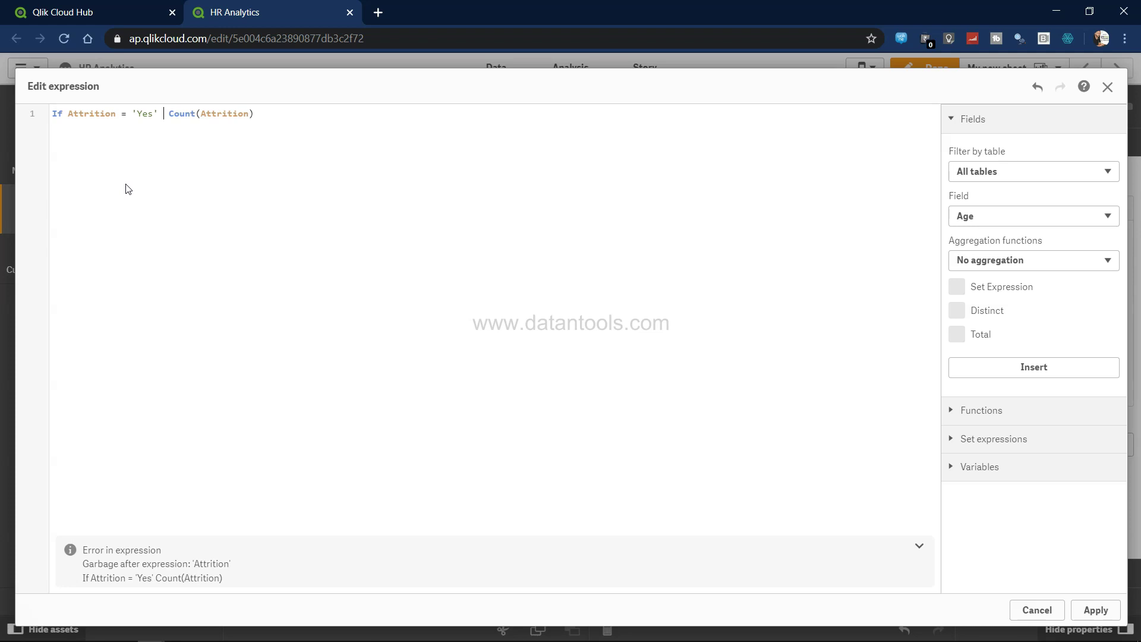
# Correct the syntax to If(Attrition = 'Yes', Count(Attrition)) and apply the expression to the first KPI.
pyautogui.click(176, 128)
pyautogui.press('Up')
pyautogui.press('Right')
pyautogui.press('Right')
pyautogui.write('(')
pyautogui.press('Delete')
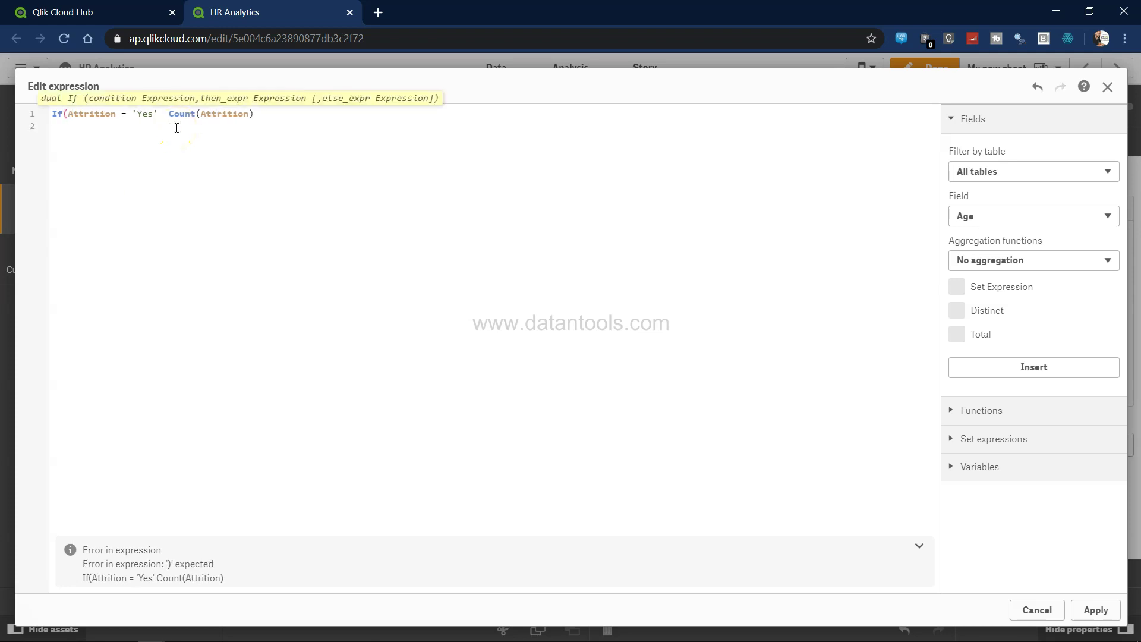
pyautogui.click(160, 114)
pyautogui.write(',')
pyautogui.press('Delete')
pyautogui.click(292, 114)
pyautogui.write(')')
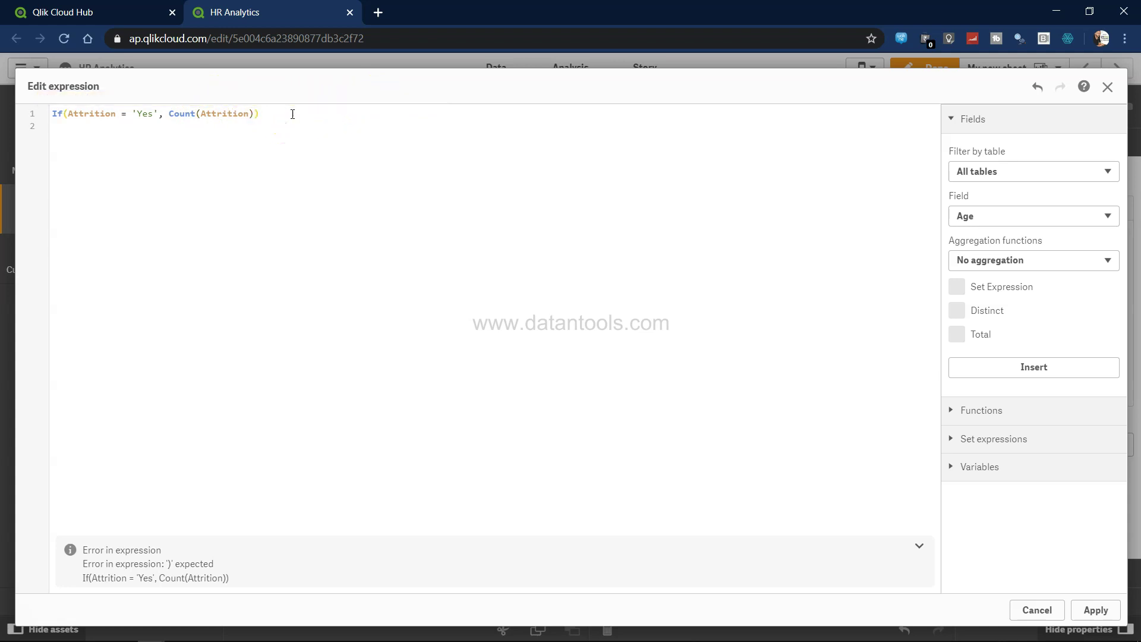
pyautogui.click(1095, 610)
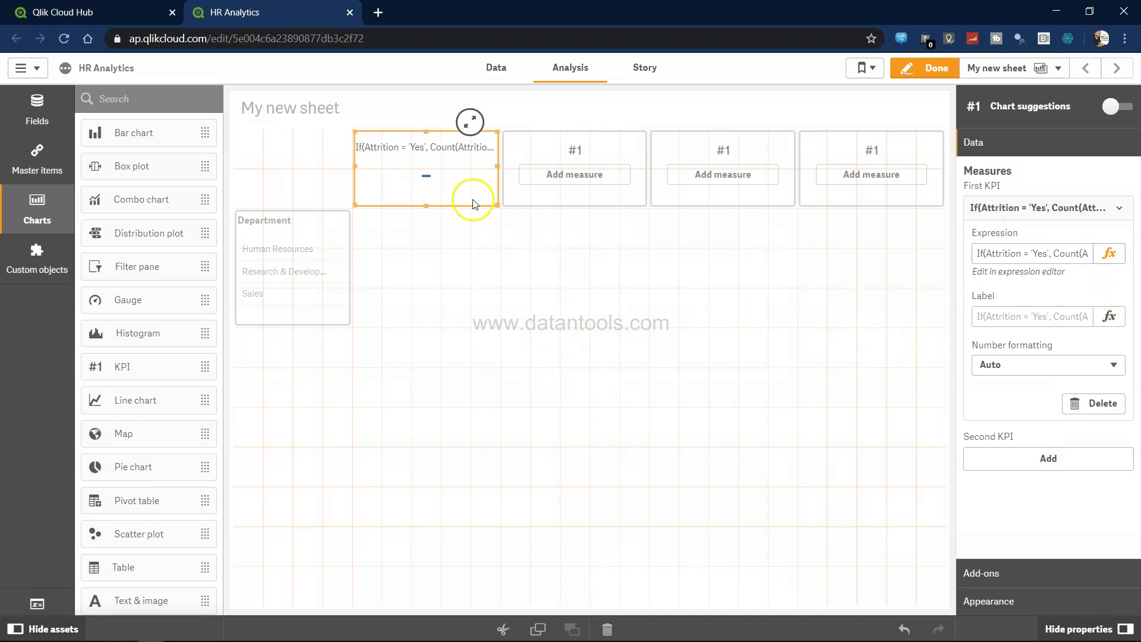
# Add 0 as the else value of the first KPI's If expression and apply it.
pyautogui.click(1108, 254)
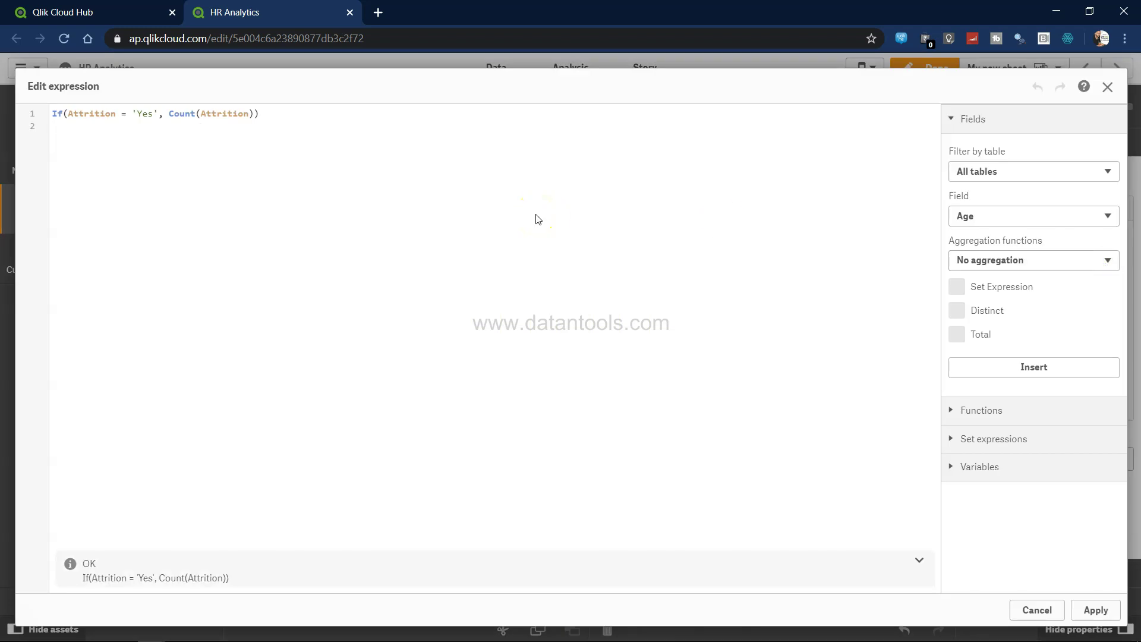
pyautogui.click(256, 114)
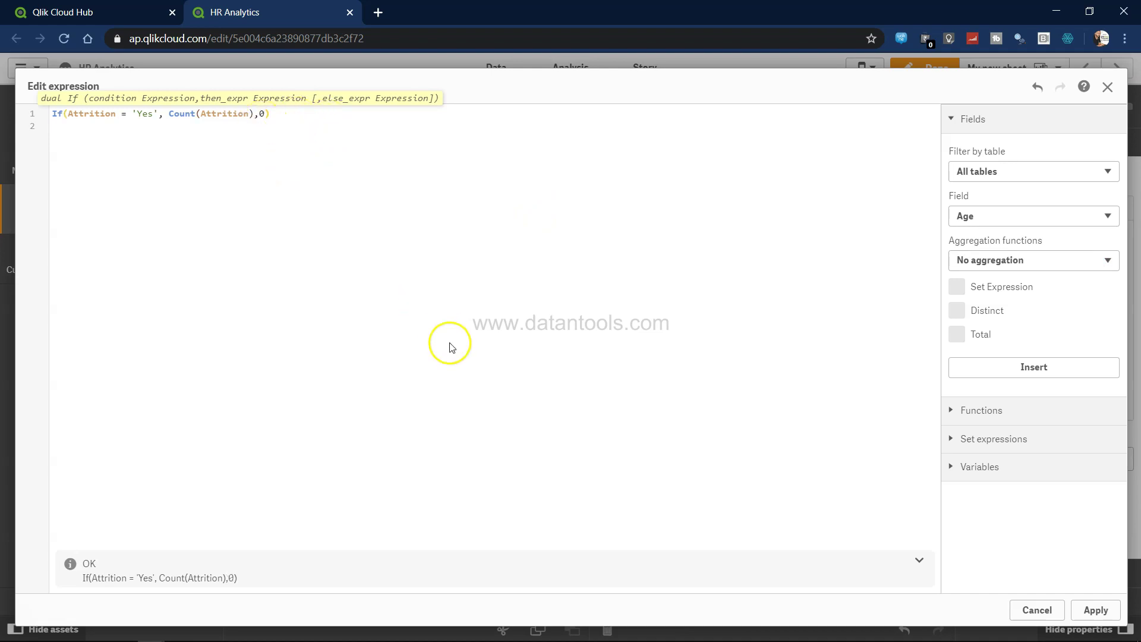
pyautogui.click(1097, 610)
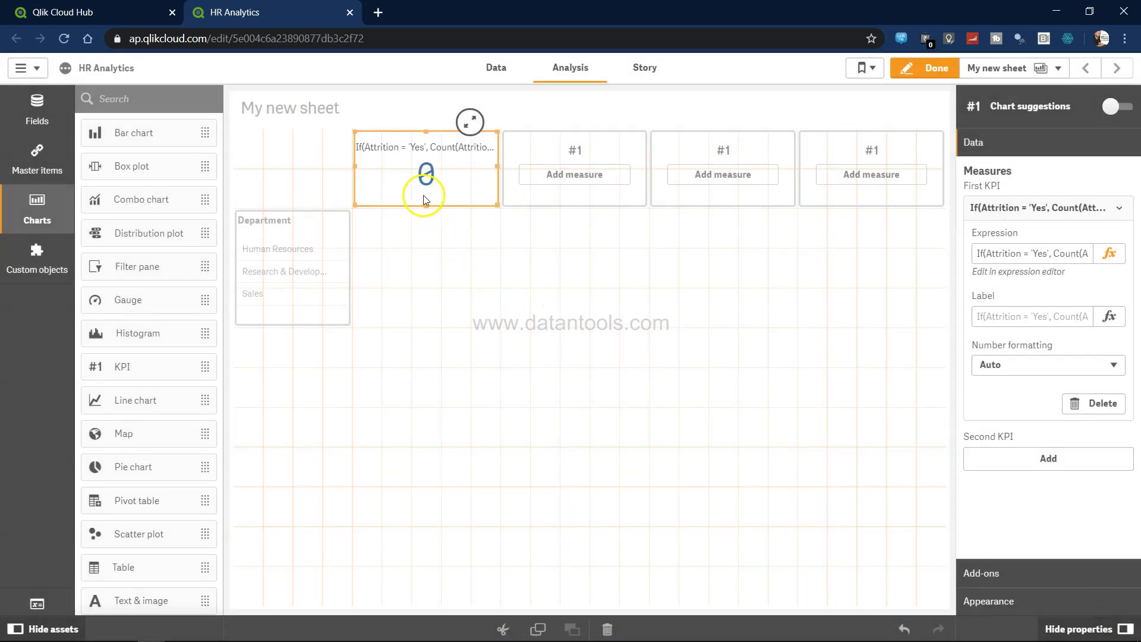
pyautogui.moveTo(425, 185)
# Replace Count(Attrition) with 1 as the then value in the first KPI's If expression.
pyautogui.click(1109, 253)
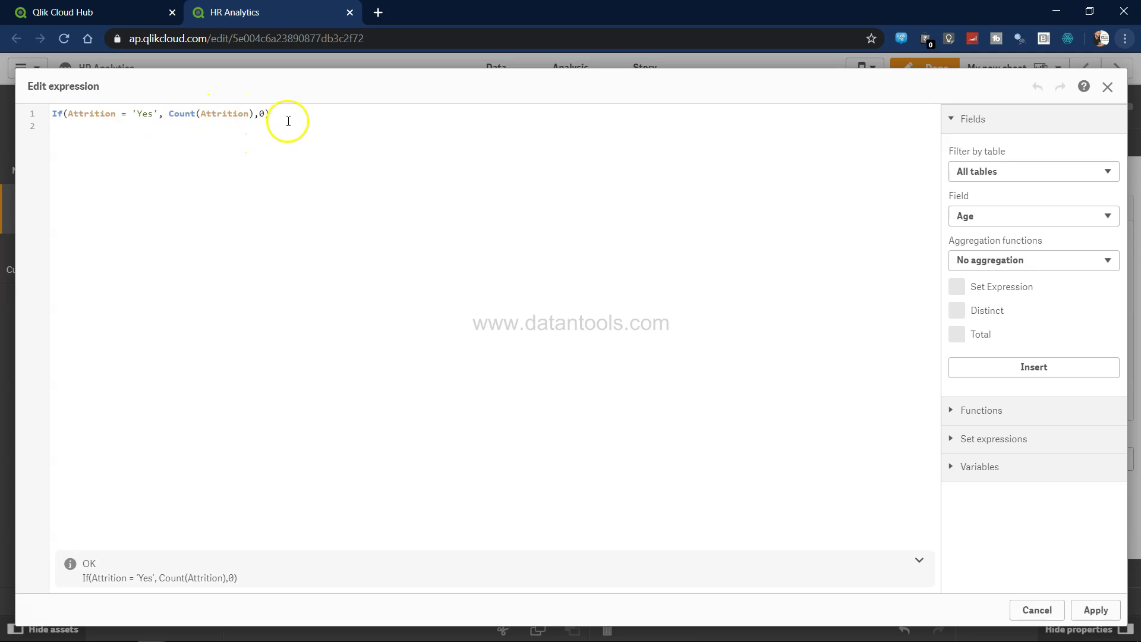
pyautogui.moveTo(169, 113); pyautogui.dragTo(254, 113)
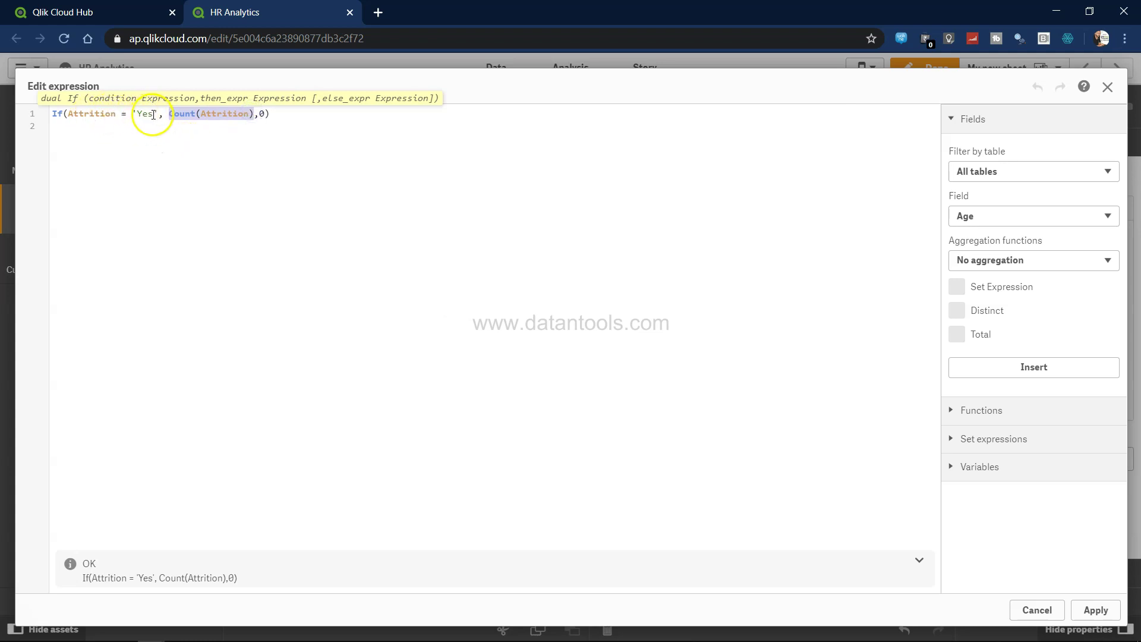
pyautogui.moveTo(154, 114); pyautogui.dragTo(87, 118)
pyautogui.click(85, 117)
pyautogui.moveTo(174, 115); pyautogui.dragTo(223, 117)
pyautogui.click(249, 115)
pyautogui.click(223, 118)
pyautogui.hotkey('shift', 'Right')
pyautogui.hotkey('shift', 'Right')
pyautogui.hotkey('shift', 'Right')
pyautogui.hotkey('shift', 'Right')
pyautogui.hotkey('shift', 'Right')
pyautogui.hotkey('shift', 'Right')
pyautogui.hotkey('shift', 'Right')
pyautogui.hotkey('shift', 'Right')
pyautogui.hotkey('shift', 'Right')
pyautogui.hotkey('shift', 'Right')
pyautogui.hotkey('shift', 'Right')
pyautogui.hotkey('shift', 'Right')
pyautogui.hotkey('shift', 'Right')
pyautogui.hotkey('shift', 'Right')
pyautogui.hotkey('shift', 'Right')
pyautogui.hotkey('shift', 'Right')
pyautogui.press('BackSpace')
pyautogui.write('1')
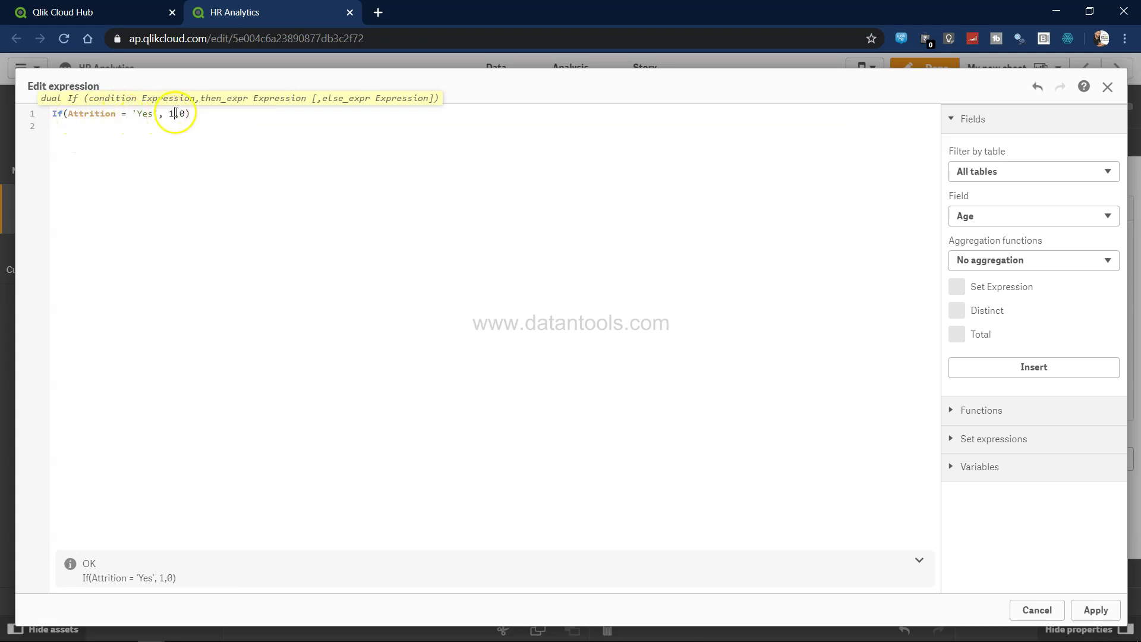
# Wrap the expression in a sum as Sum(If(Attrition = 'Yes', 1,0)) and apply it to the first KPI.
pyautogui.click(53, 114)
pyautogui.write('Sum(')
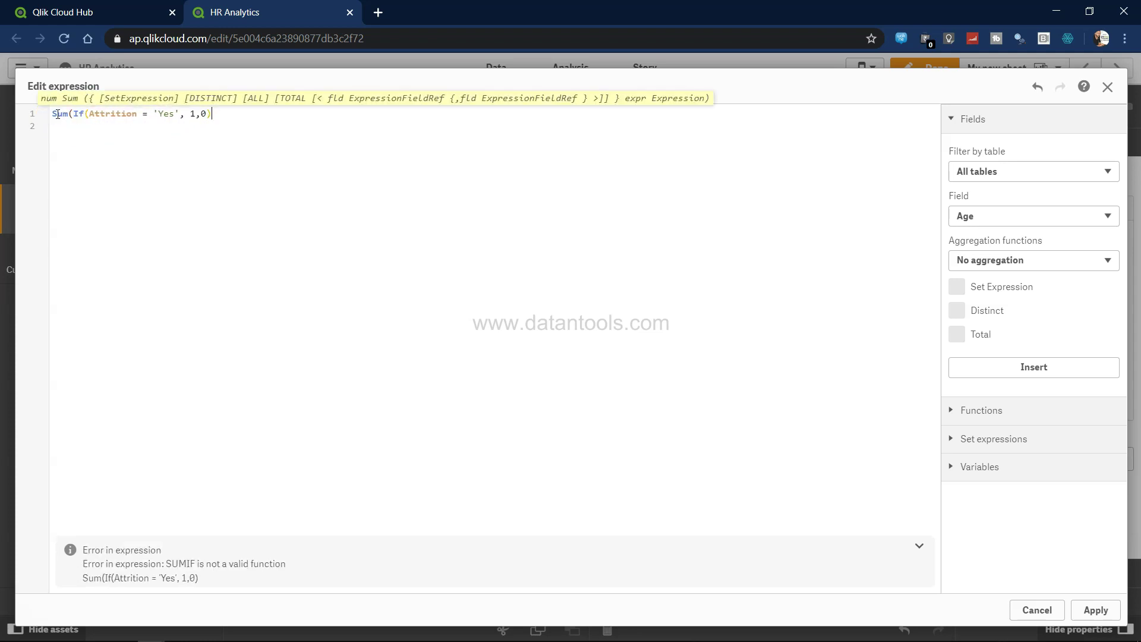
pyautogui.write(')')
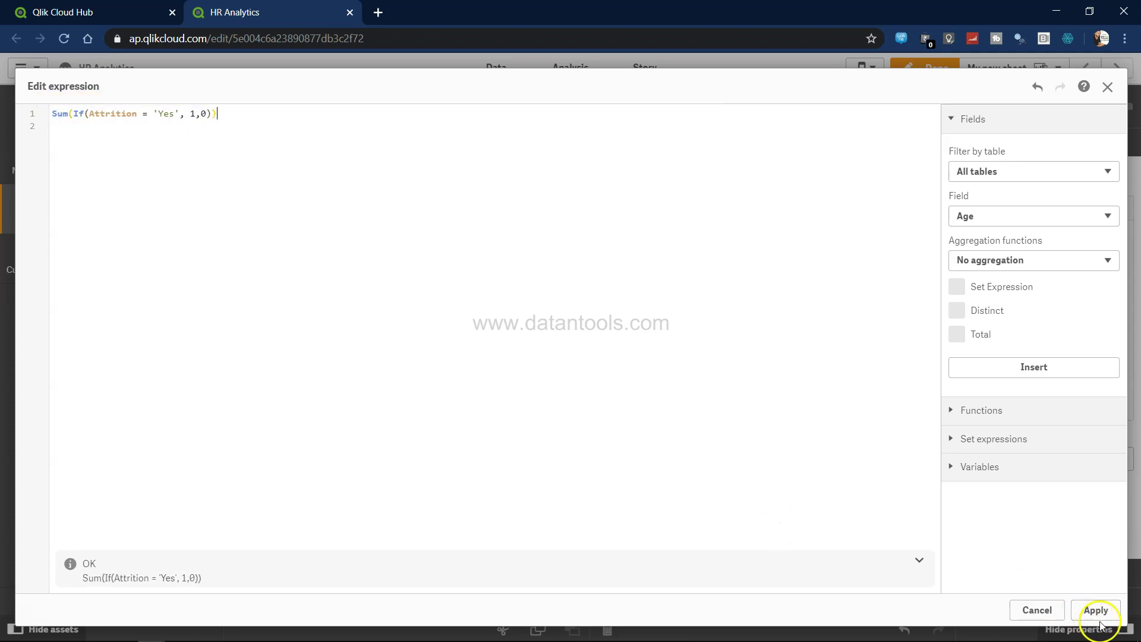
pyautogui.click(1098, 614)
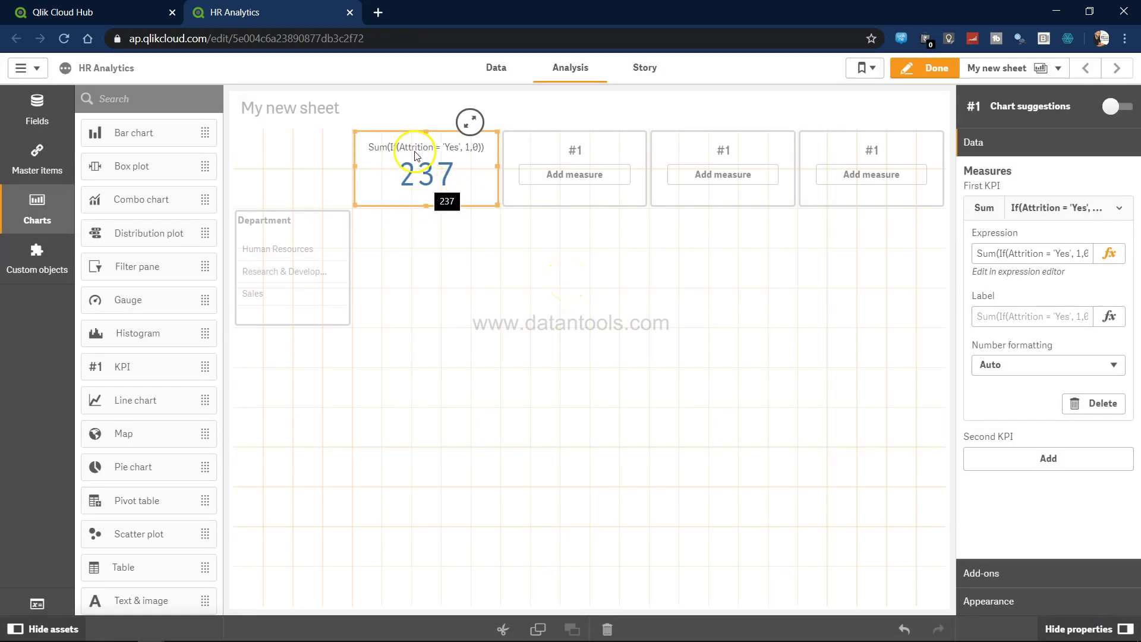
# Label the first KPI's measure Attrition Count.
pyautogui.click(1022, 317)
pyautogui.write('Av')
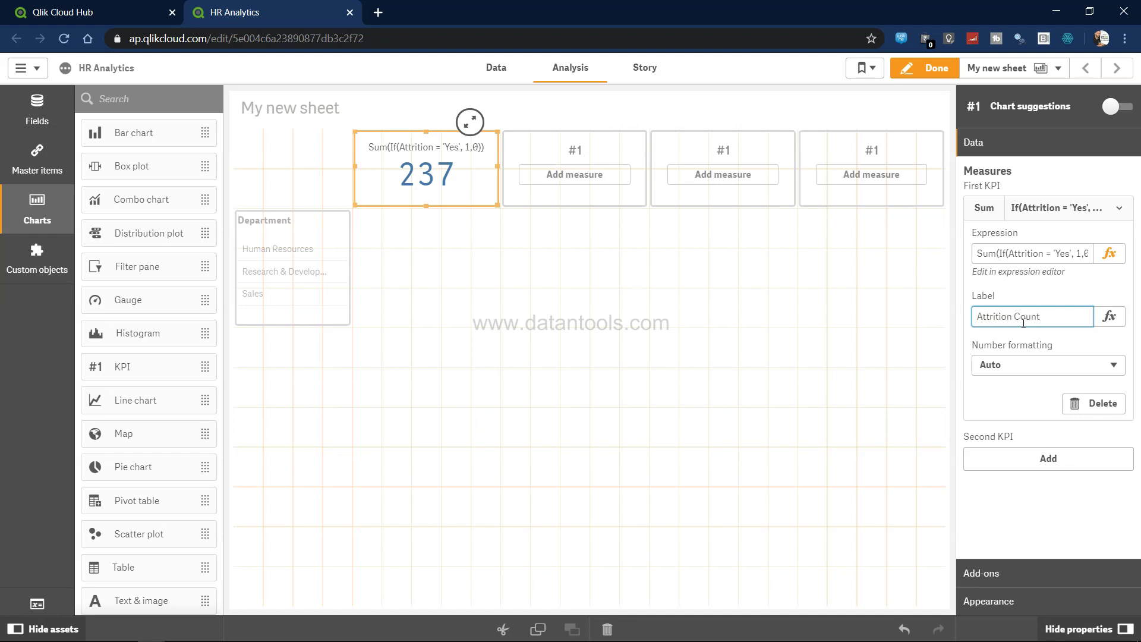
pyautogui.click(718, 315)
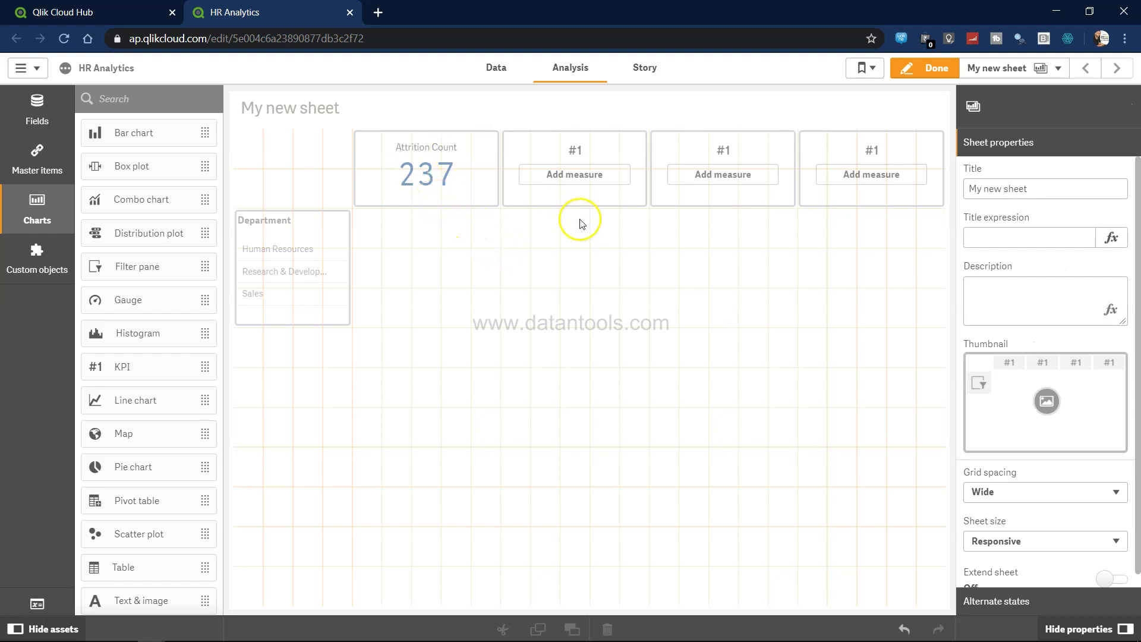
# Look up the next planned KPI in Google Slides and give the second KPI tile the measure Avg(MonthlyIncome).
pyautogui.hotkey('alt', 'Tab')
pyautogui.hotkey('alt', 'Tab')
pyautogui.hotkey('alt', 'Tab')
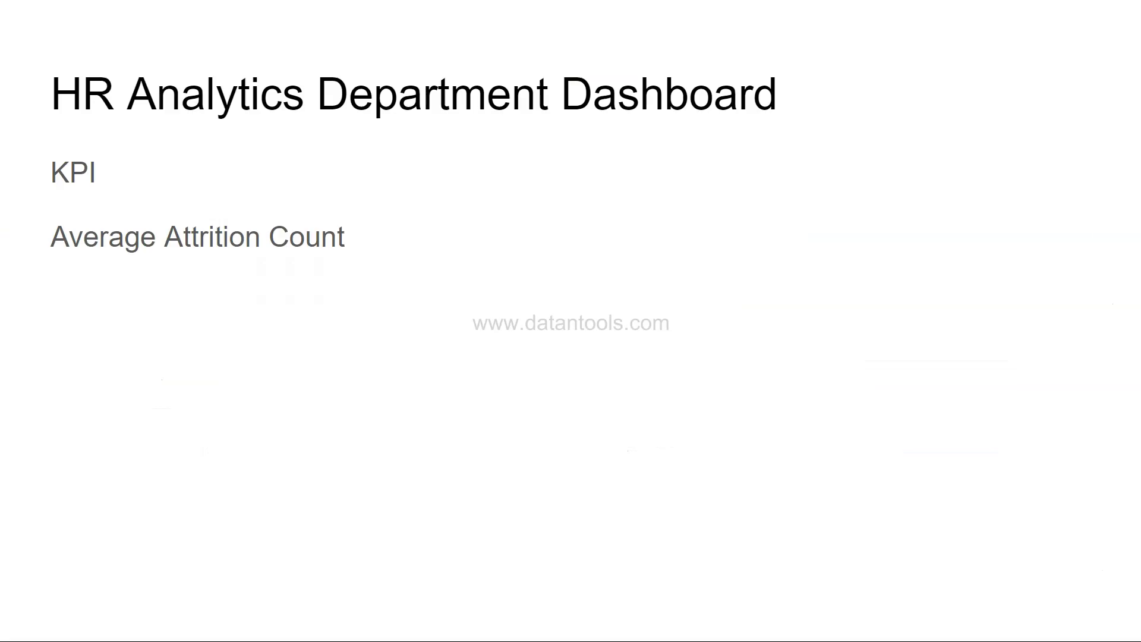
pyautogui.click(245, 234)
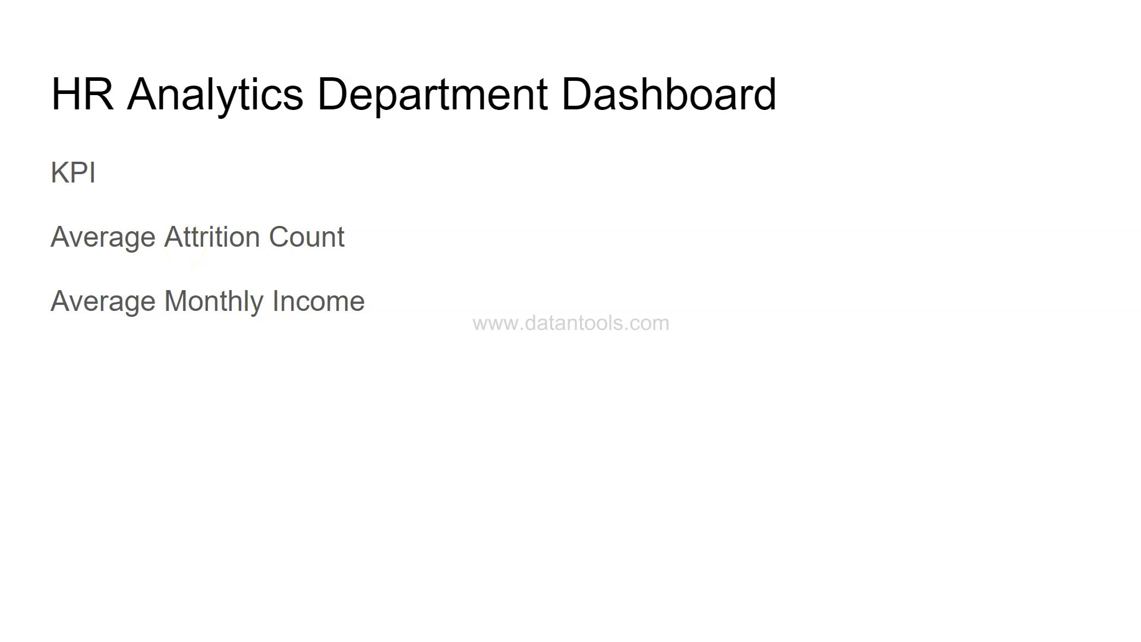
pyautogui.hotkey('alt', 'Tab')
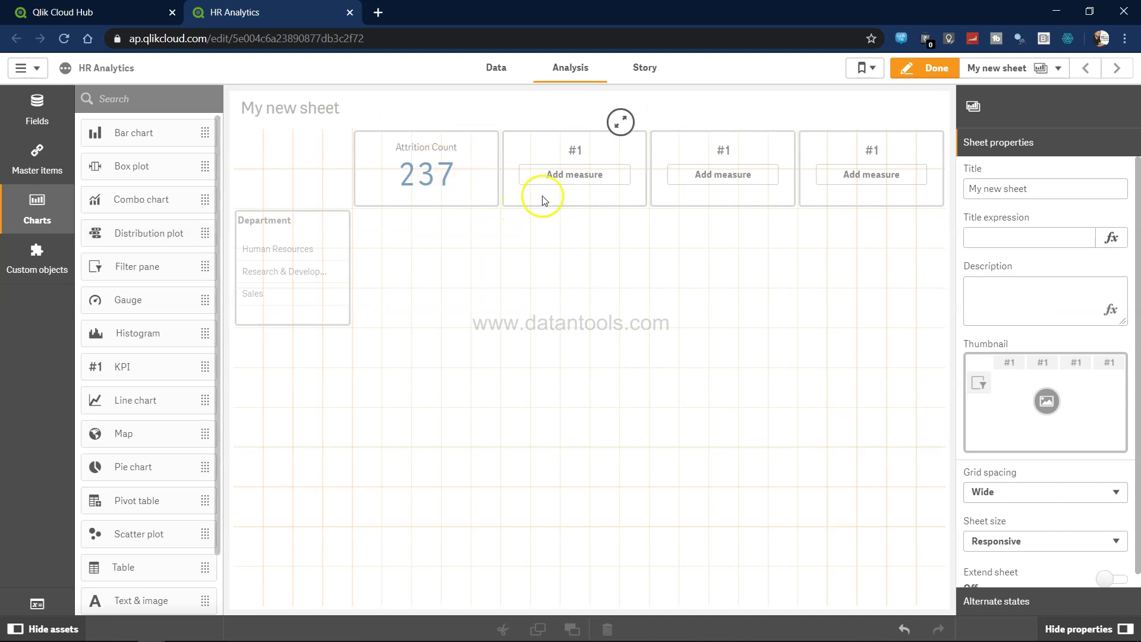
pyautogui.click(570, 179)
pyautogui.click(573, 178)
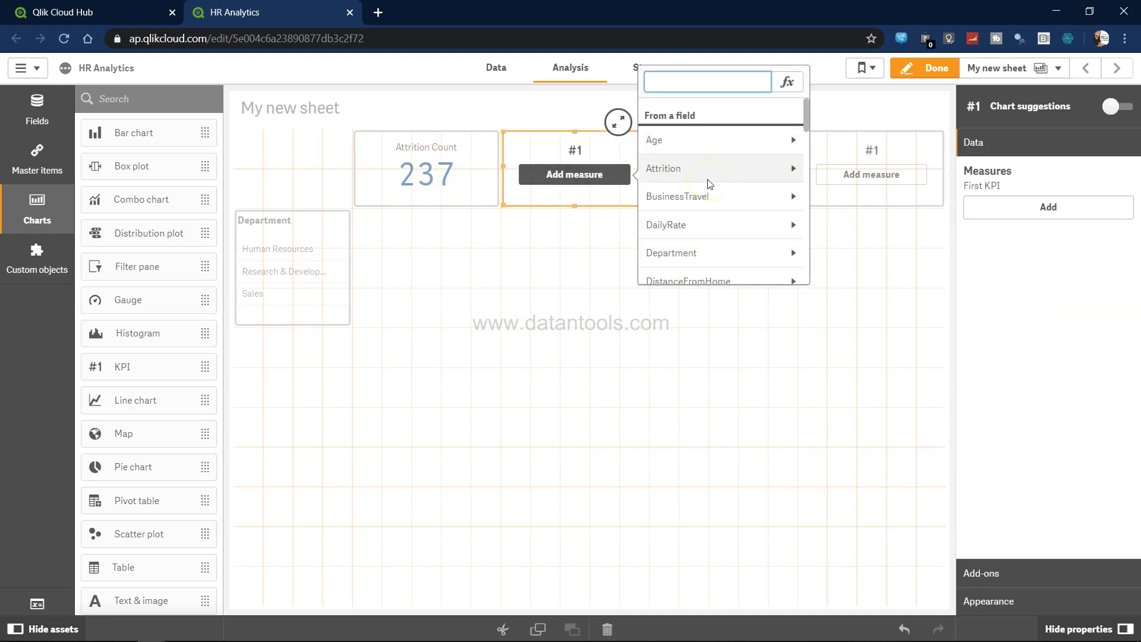
pyautogui.write('month')
pyautogui.click(798, 139)
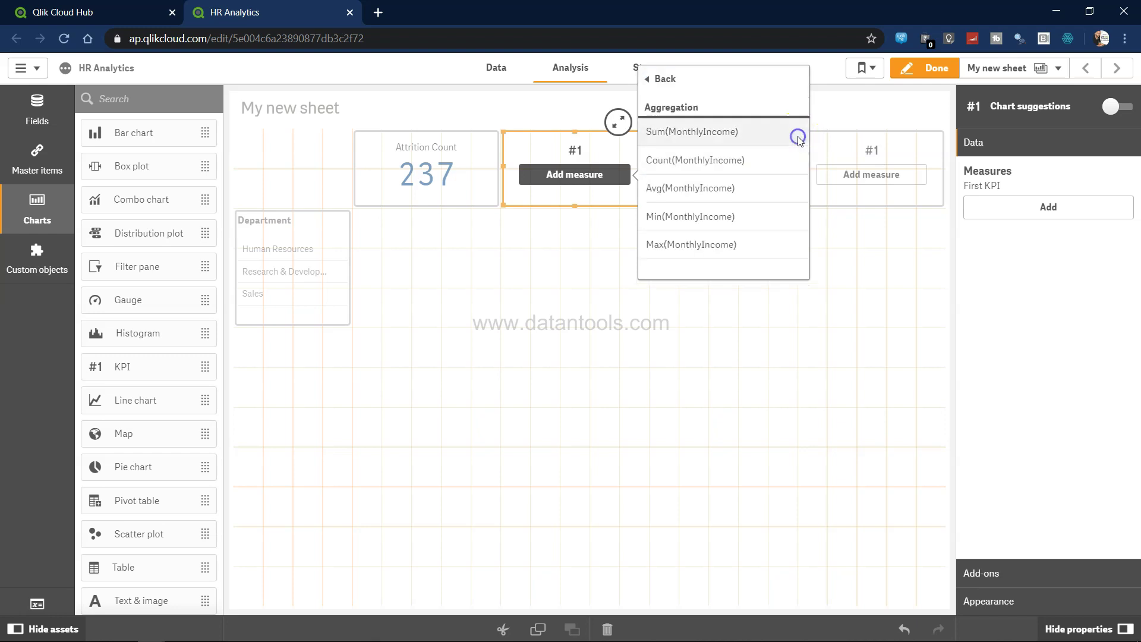
pyautogui.click(712, 188)
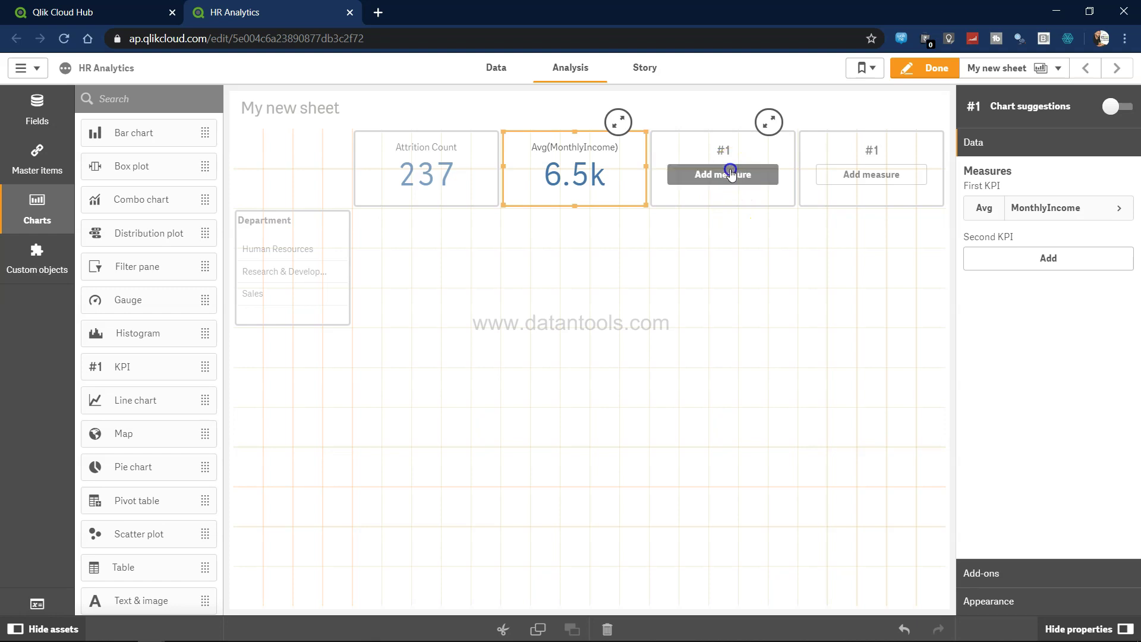
# Look up the next planned KPI in Google Slides and give the third KPI tile the measure Avg(Age).
pyautogui.click(731, 172)
pyautogui.hotkey('alt', 'Tab')
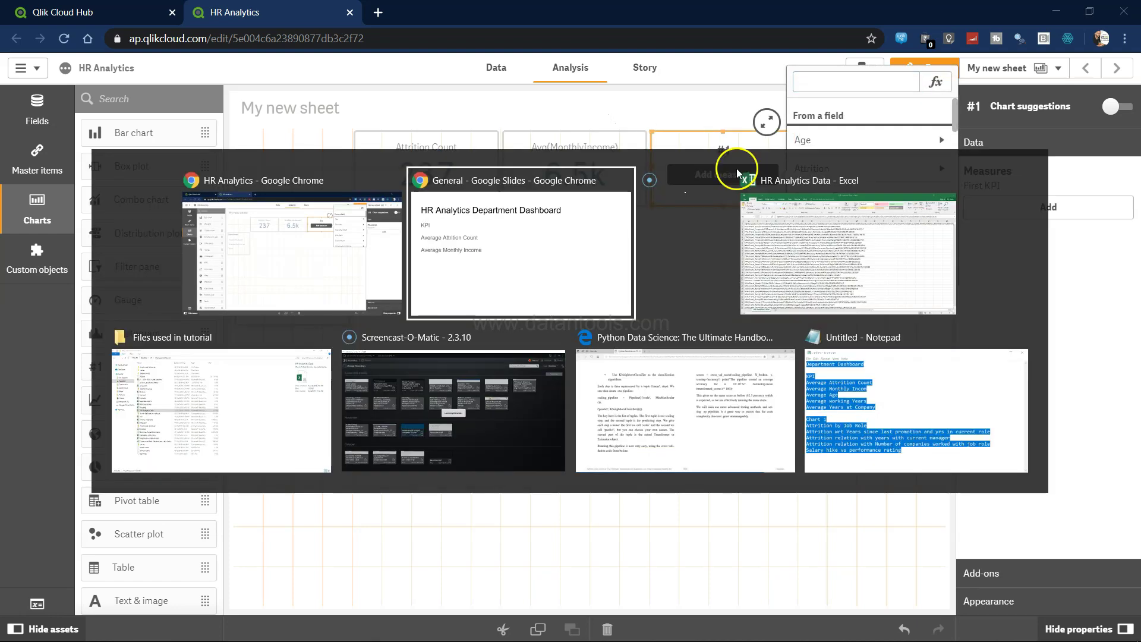
pyautogui.click(739, 173)
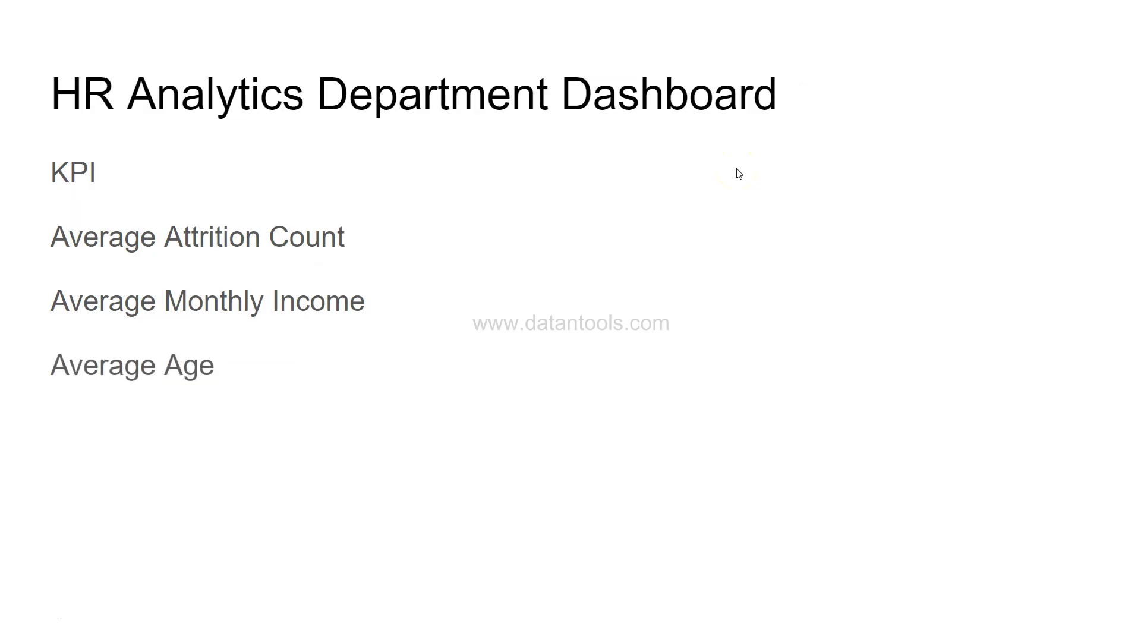
pyautogui.hotkey('alt', 'Tab')
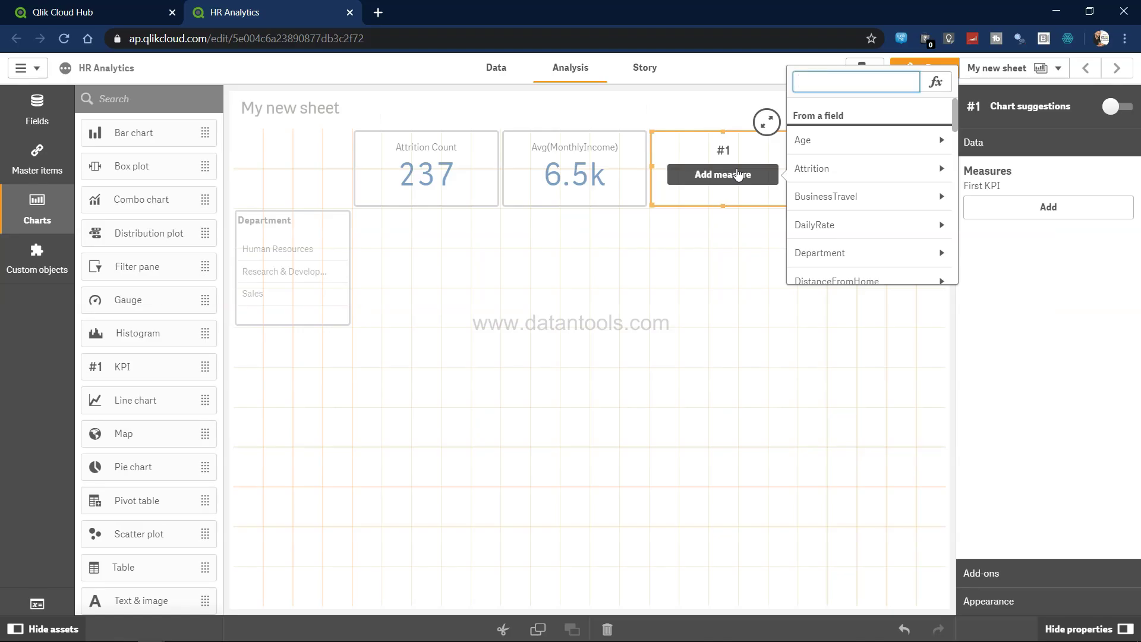
pyautogui.click(938, 139)
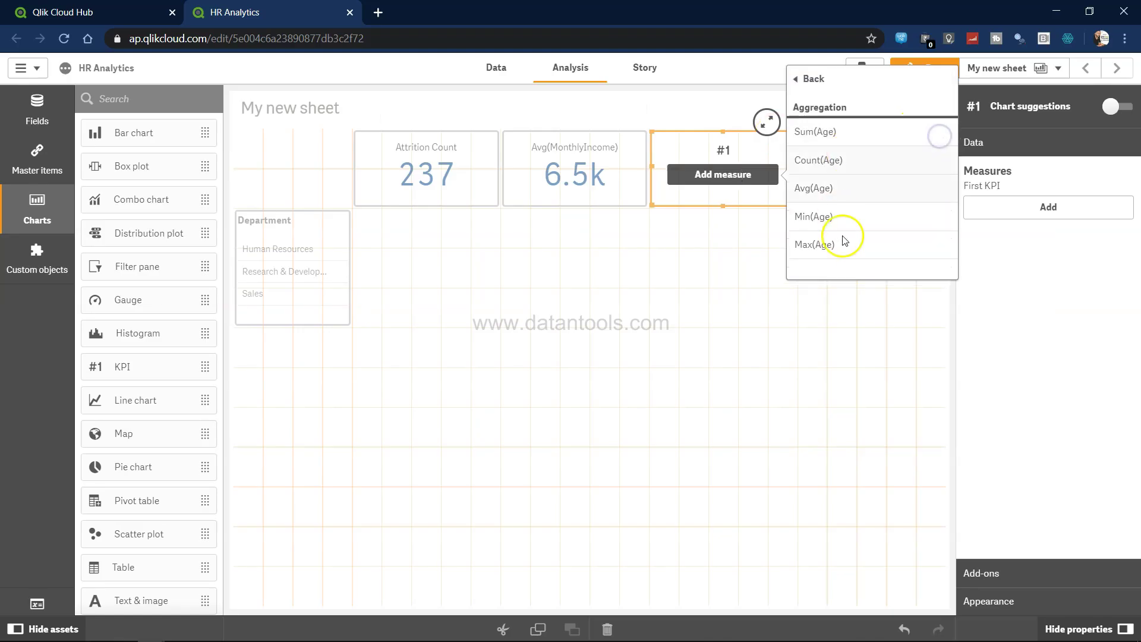
pyautogui.click(835, 187)
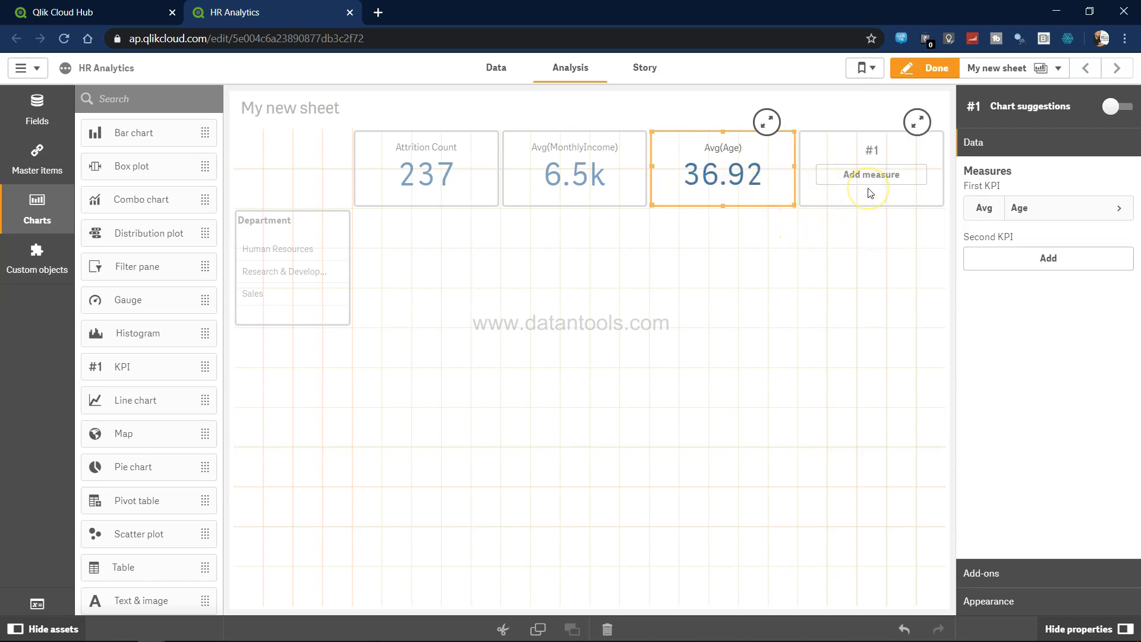
# Check the Google Slides plan for the following KPI and give the fourth KPI tile the measure Avg(TotalWorkingYears).
pyautogui.hotkey('alt', 'Tab')
pyautogui.press('Right')
pyautogui.hotkey('alt', 'Tab')
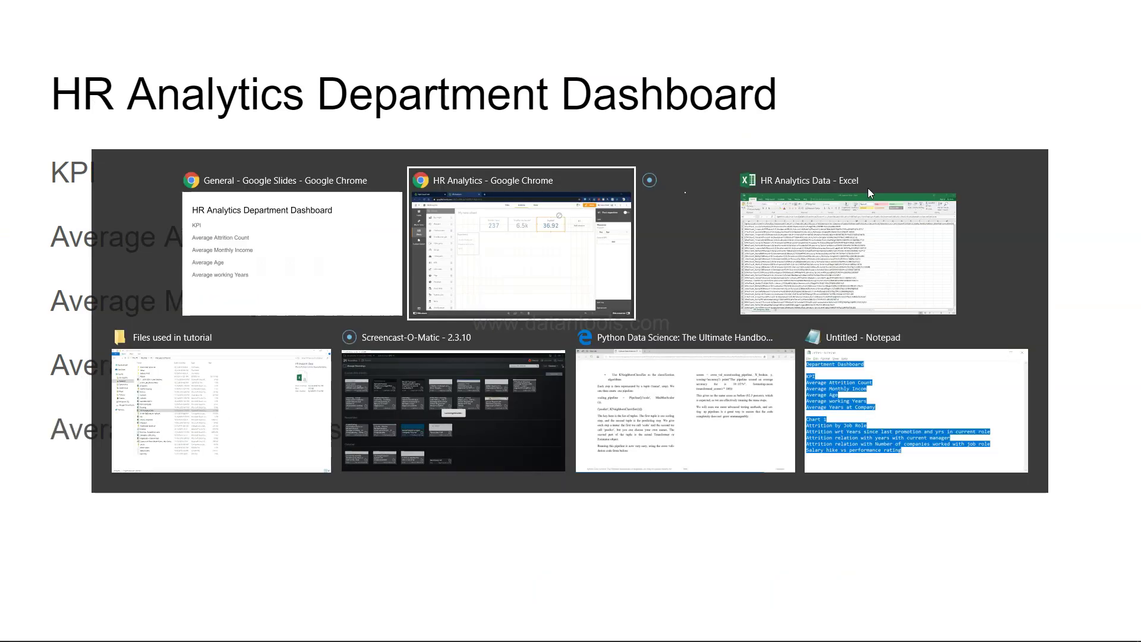
pyautogui.click(872, 176)
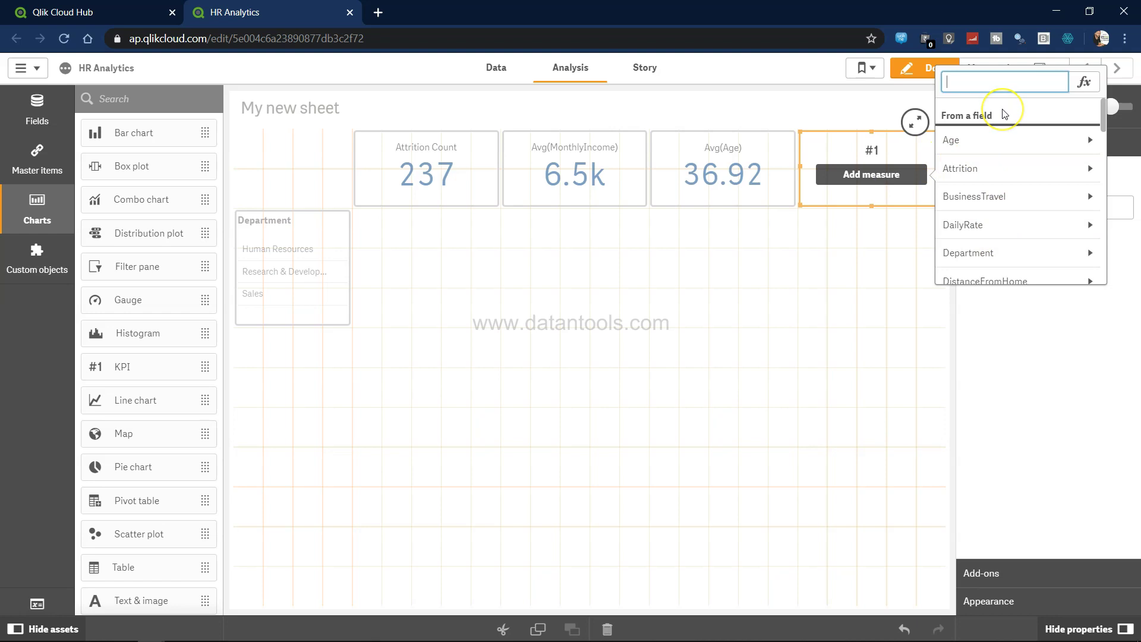
pyautogui.write('work')
pyautogui.click(1090, 170)
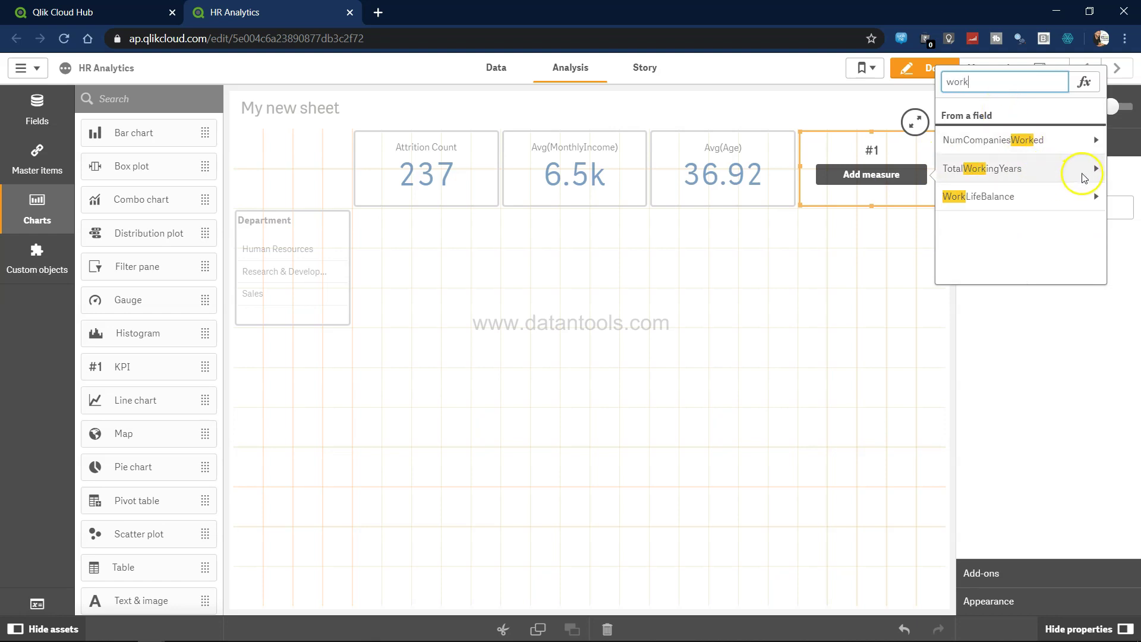
pyautogui.click(1011, 189)
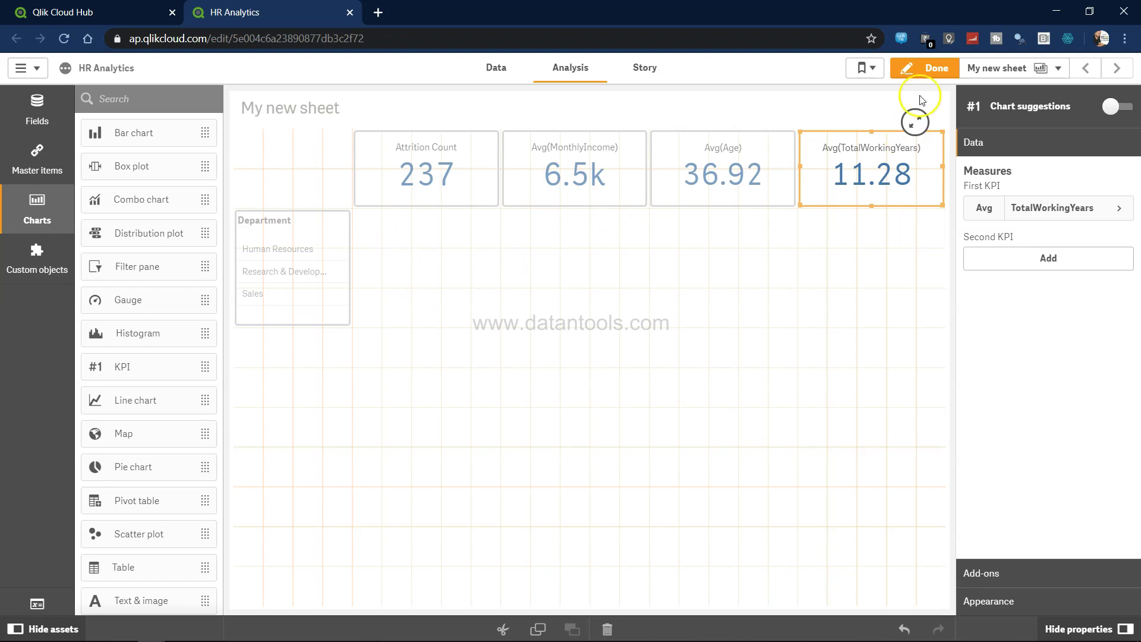
# Finish editing the sheet and compare the KPIs for Human Resources, Research & Development and Sales, leaving only Sales selected.
pyautogui.click(929, 69)
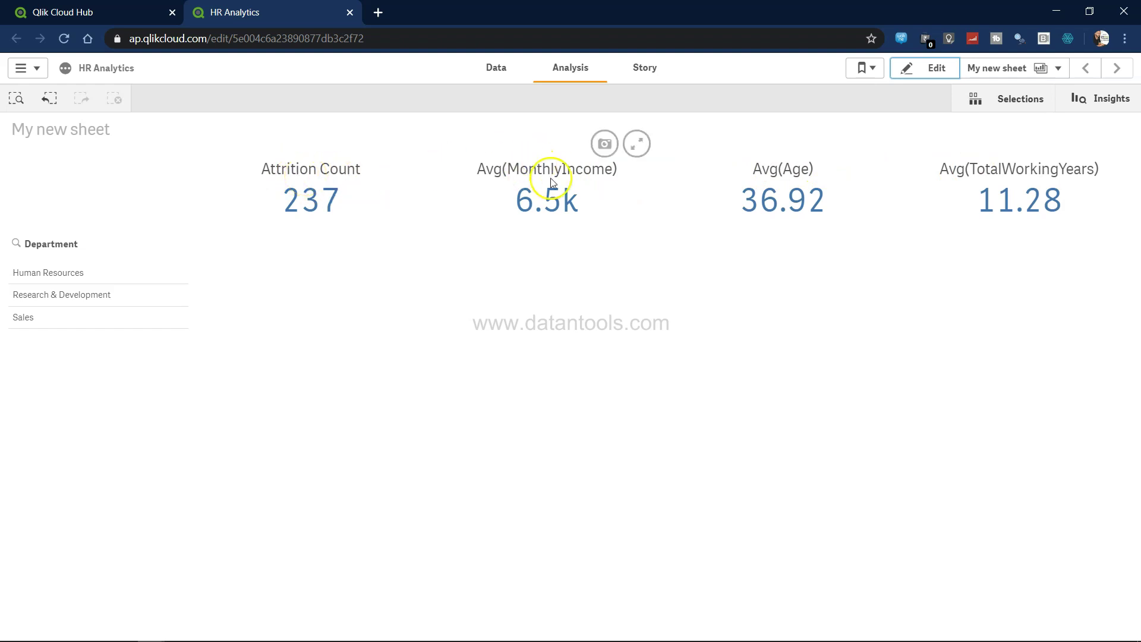
pyautogui.click(77, 275)
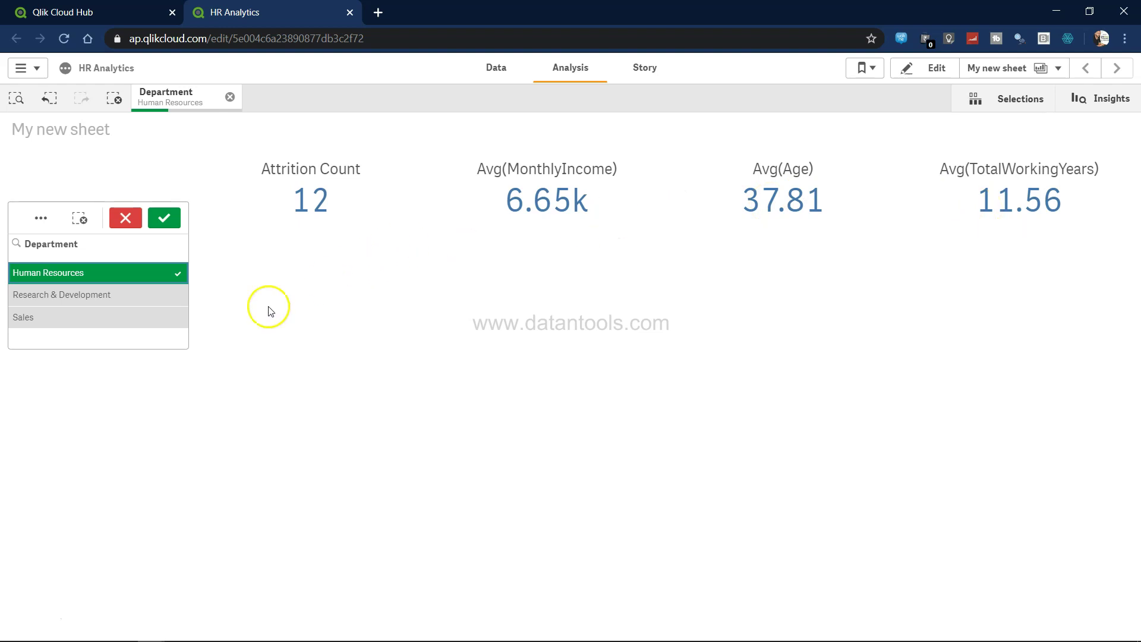
pyautogui.click(131, 295)
pyautogui.click(128, 272)
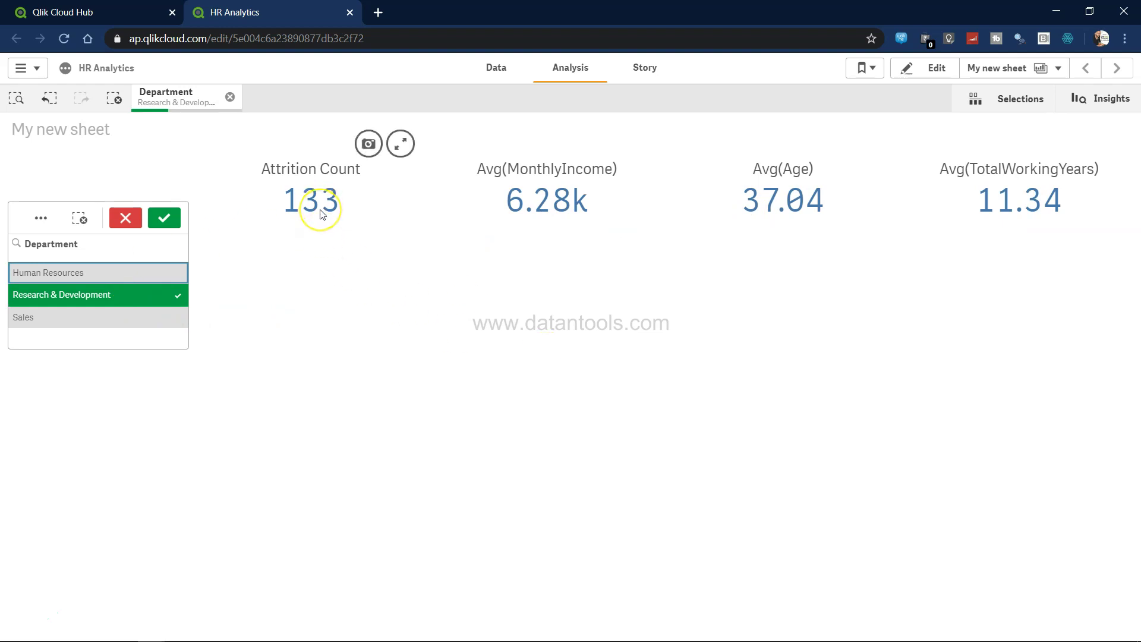
pyautogui.click(163, 272)
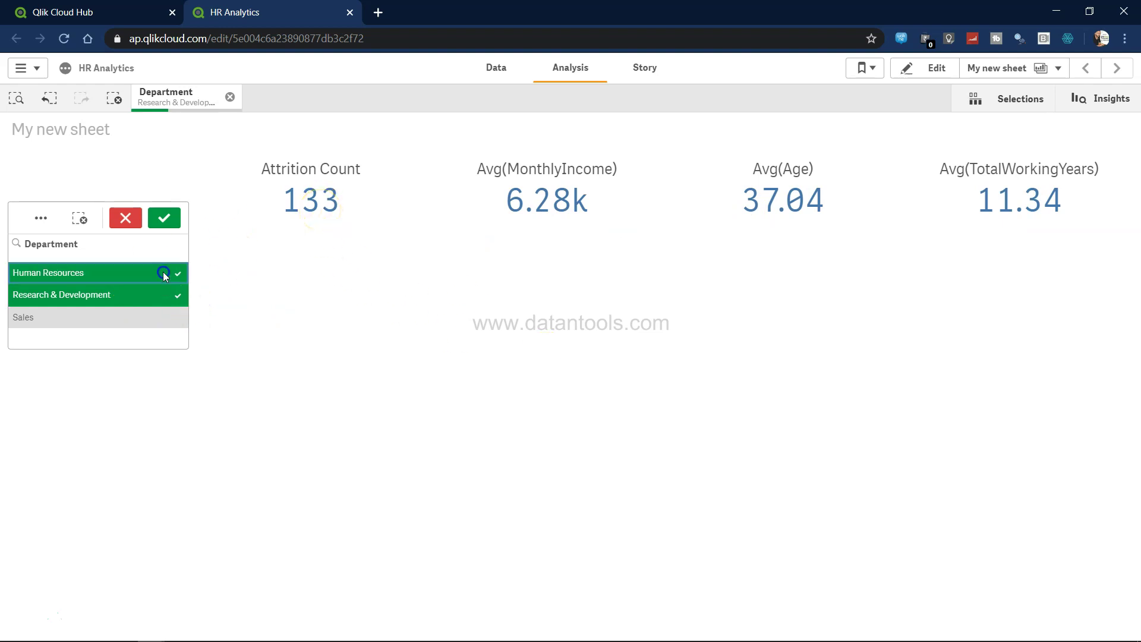
pyautogui.click(169, 299)
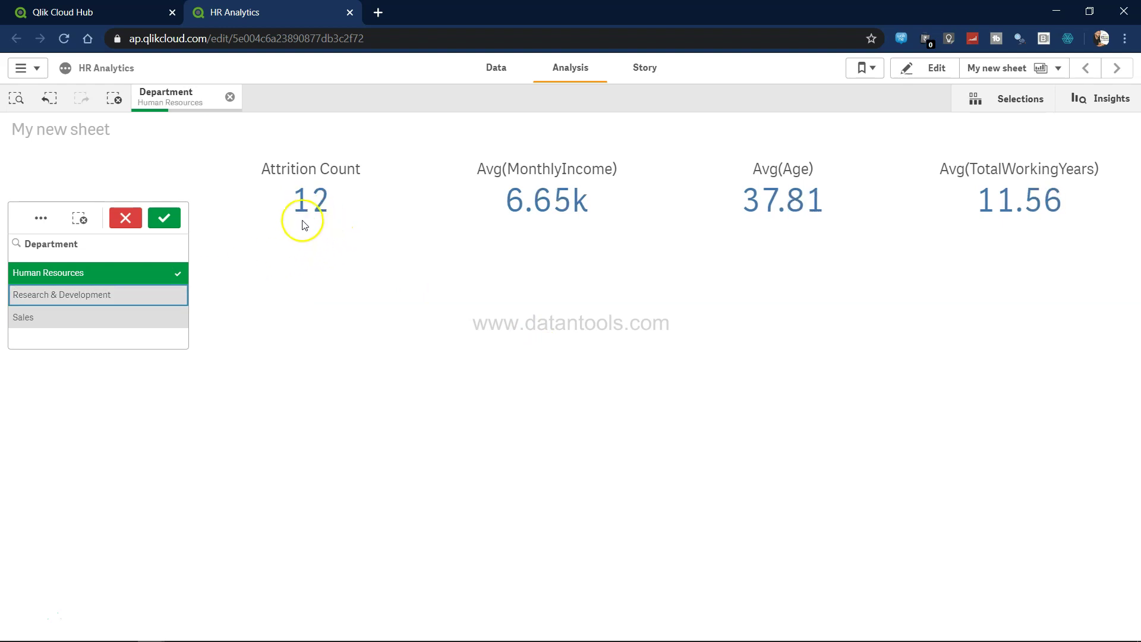
pyautogui.click(169, 290)
pyautogui.click(171, 275)
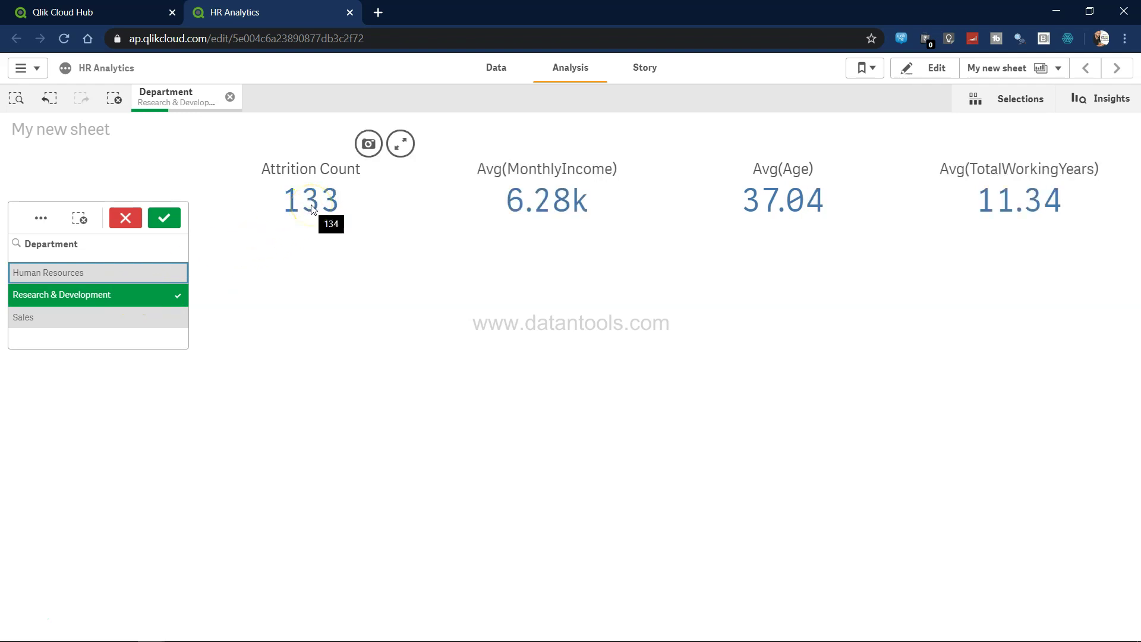
pyautogui.click(152, 319)
pyautogui.click(159, 301)
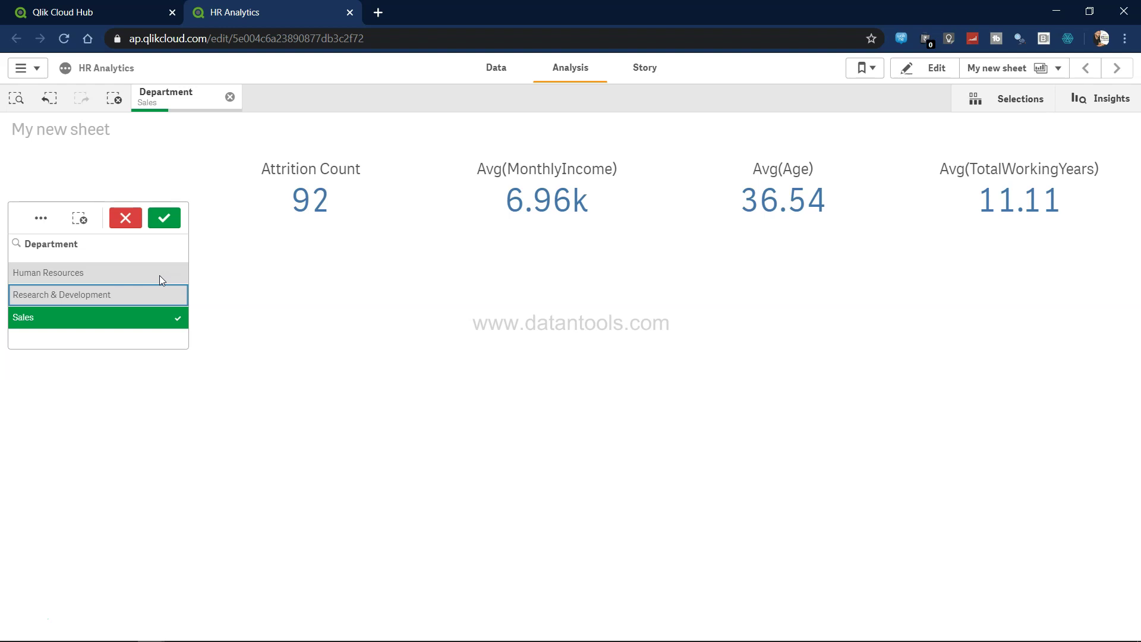
# Reopen the sheet for editing and look up the last planned KPI in Google Slides.
pyautogui.click(932, 66)
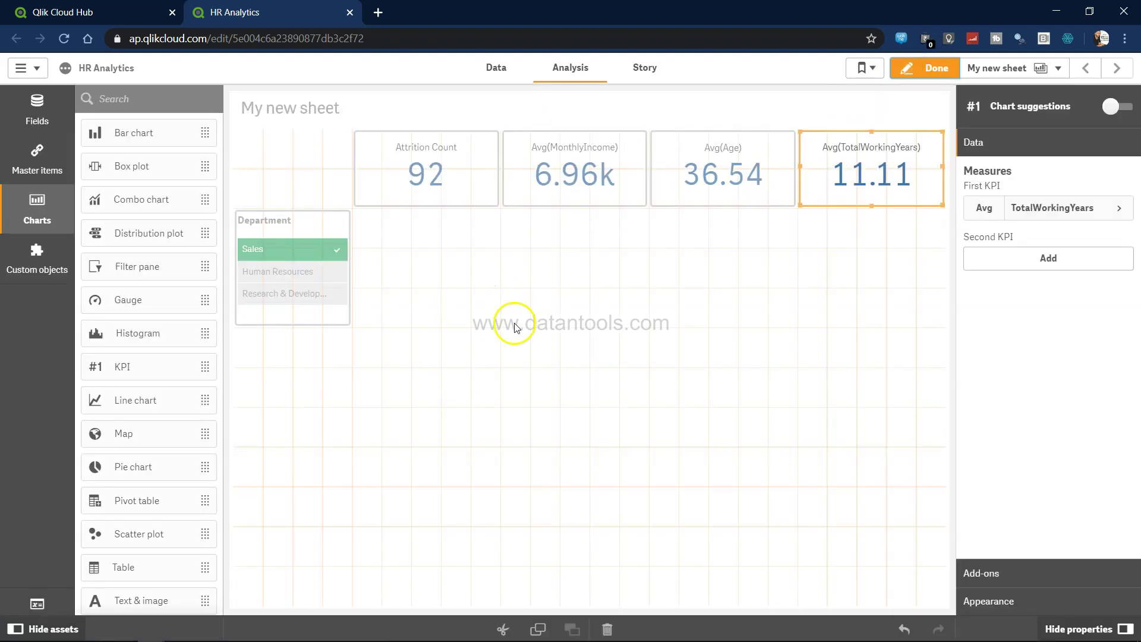
pyautogui.hotkey('alt', 'Tab')
pyautogui.click(571, 236)
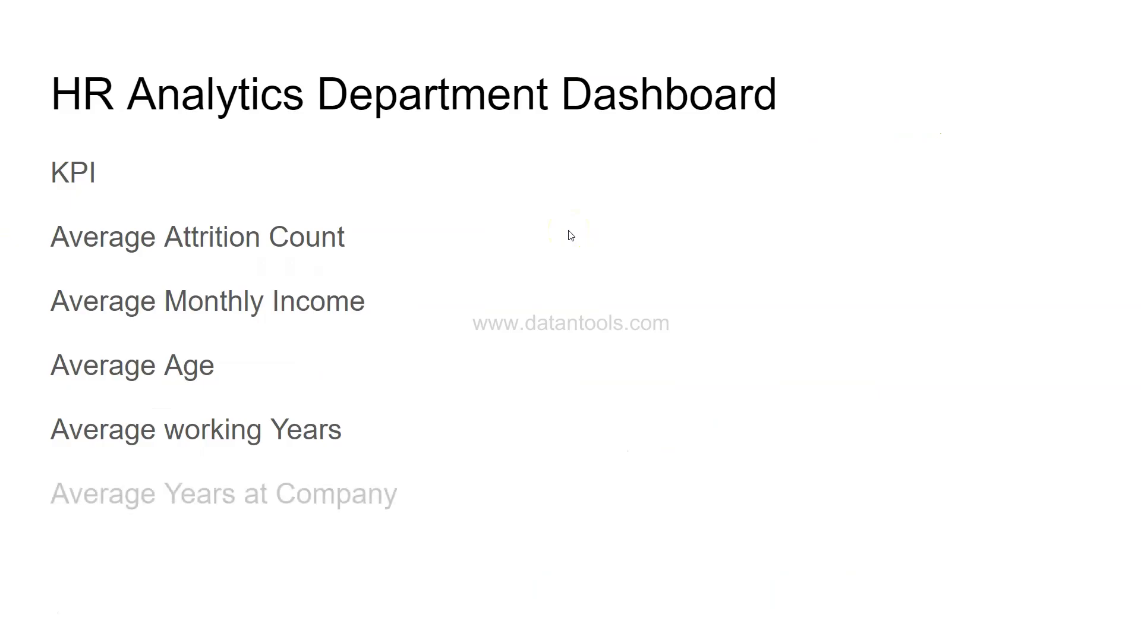
pyautogui.moveTo(235, 561)
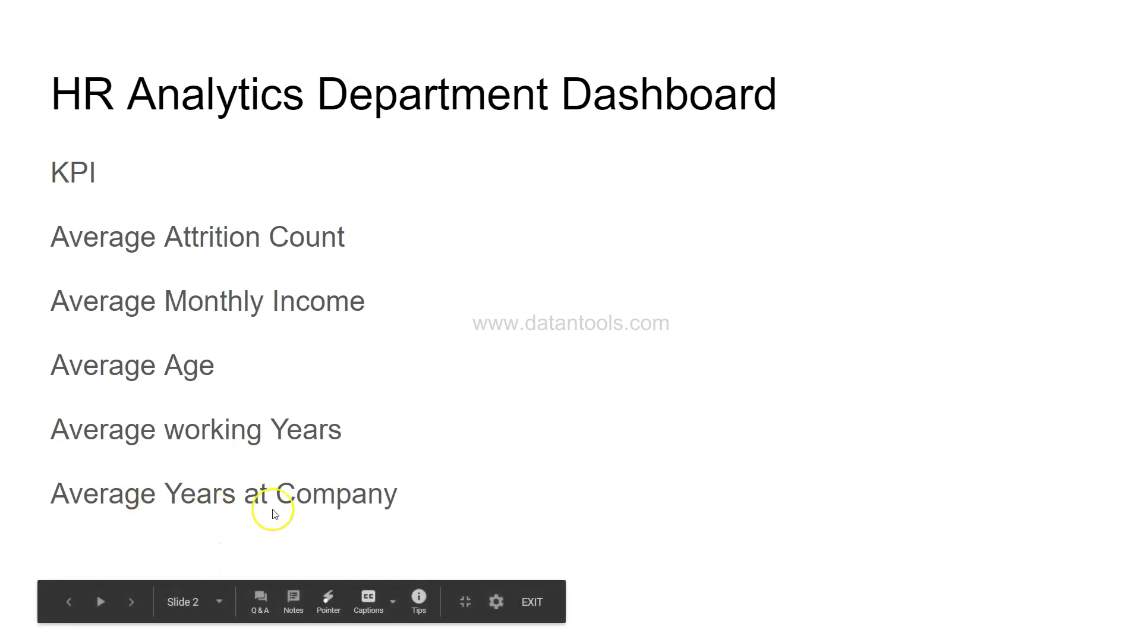
pyautogui.hotkey('alt', 'Tab')
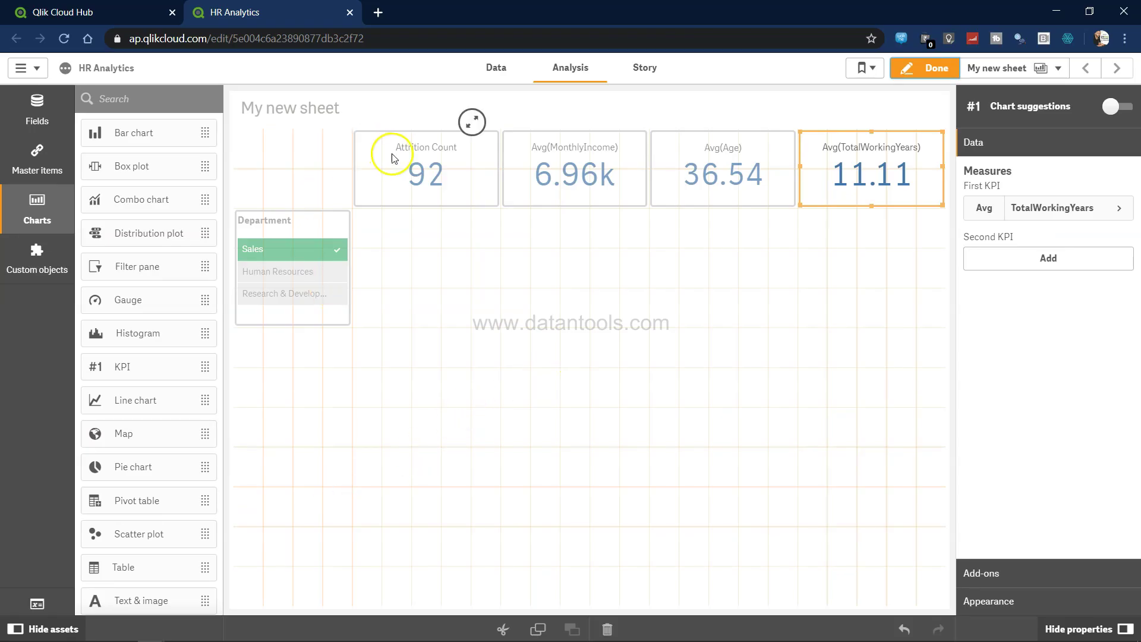
# Add a KPI tile above the Department filter with the measure Avg(YearsAtCompany).
pyautogui.moveTo(157, 366); pyautogui.dragTo(301, 166)
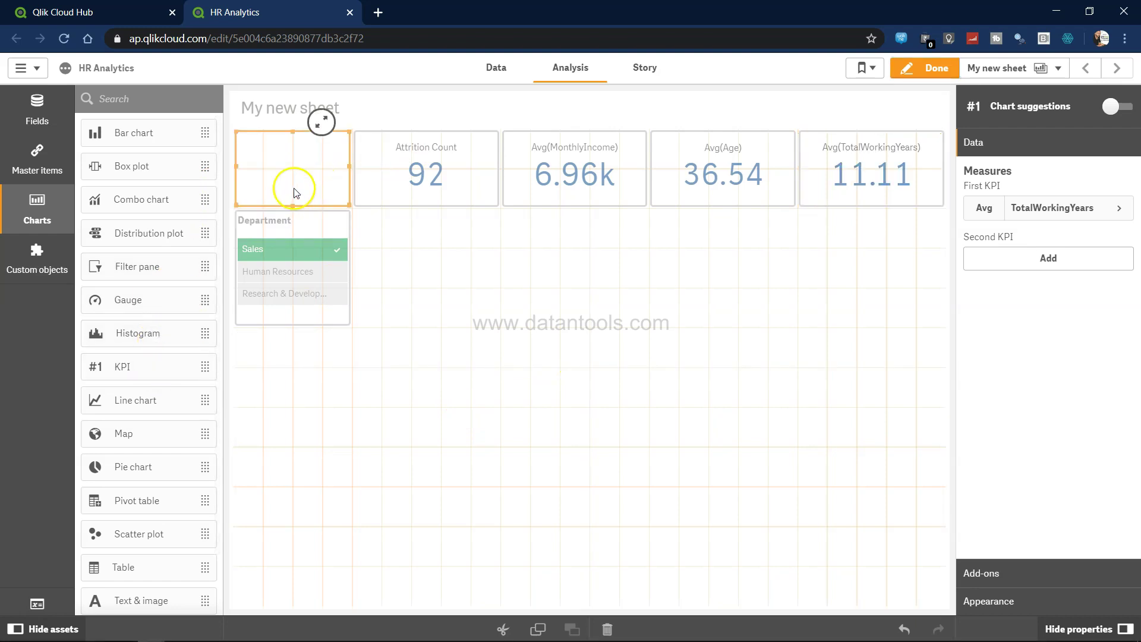
pyautogui.click(307, 180)
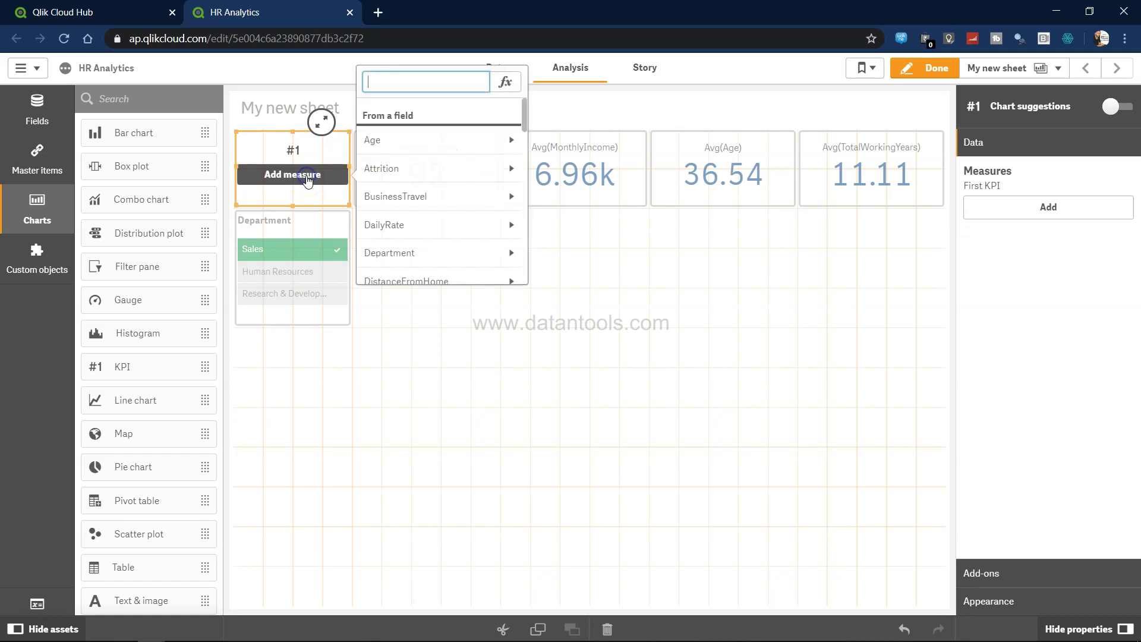
pyautogui.write('compa')
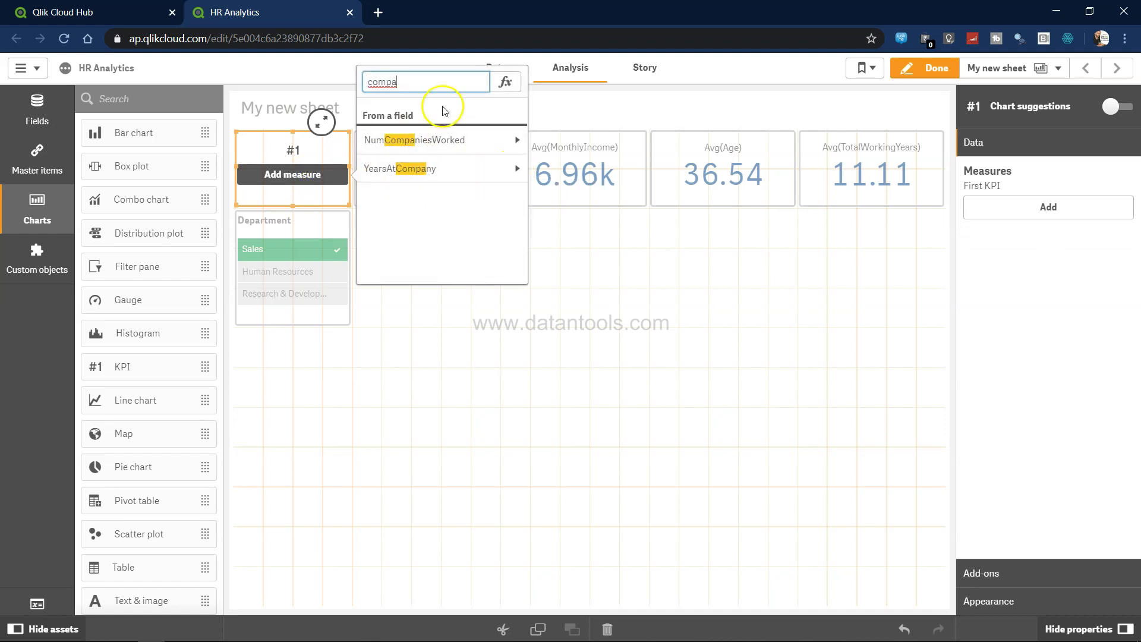
pyautogui.click(515, 171)
pyautogui.click(459, 188)
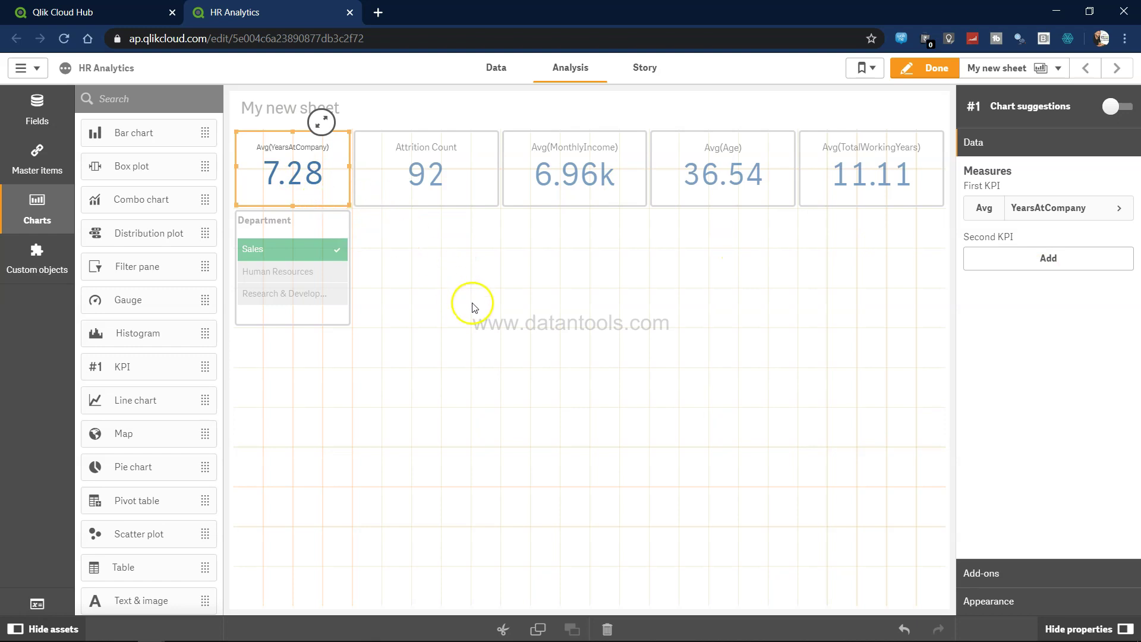
pyautogui.click(490, 321)
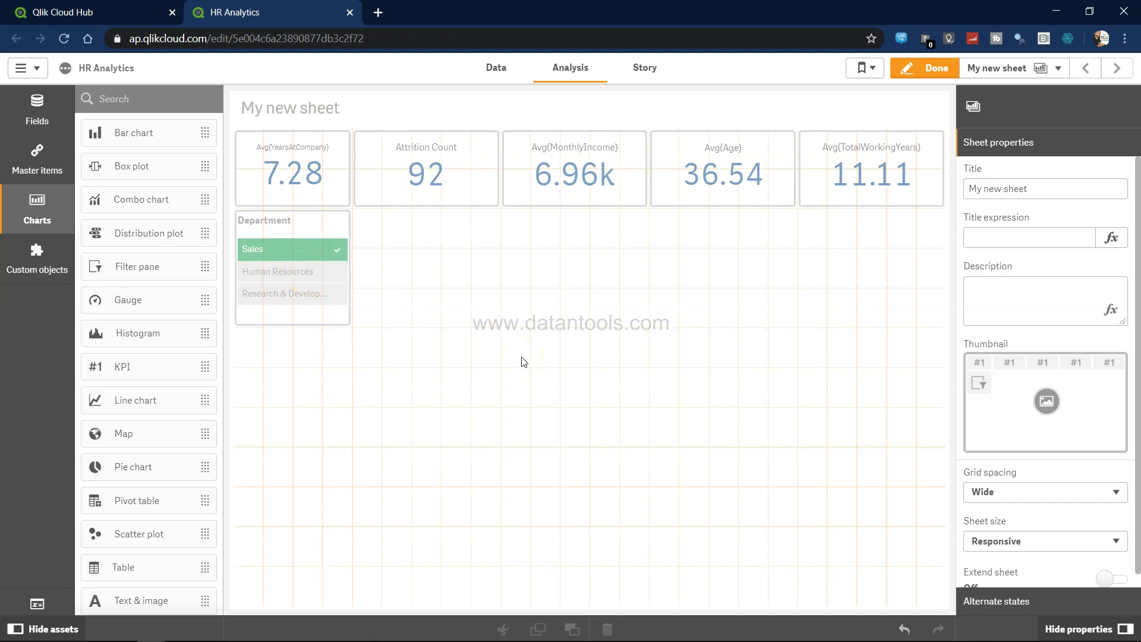
# Look up Chart 1 in Google Slides and place a bar chart beside the Department filter, sized to span two KPI tiles.
pyautogui.hotkey('alt', 'Tab')
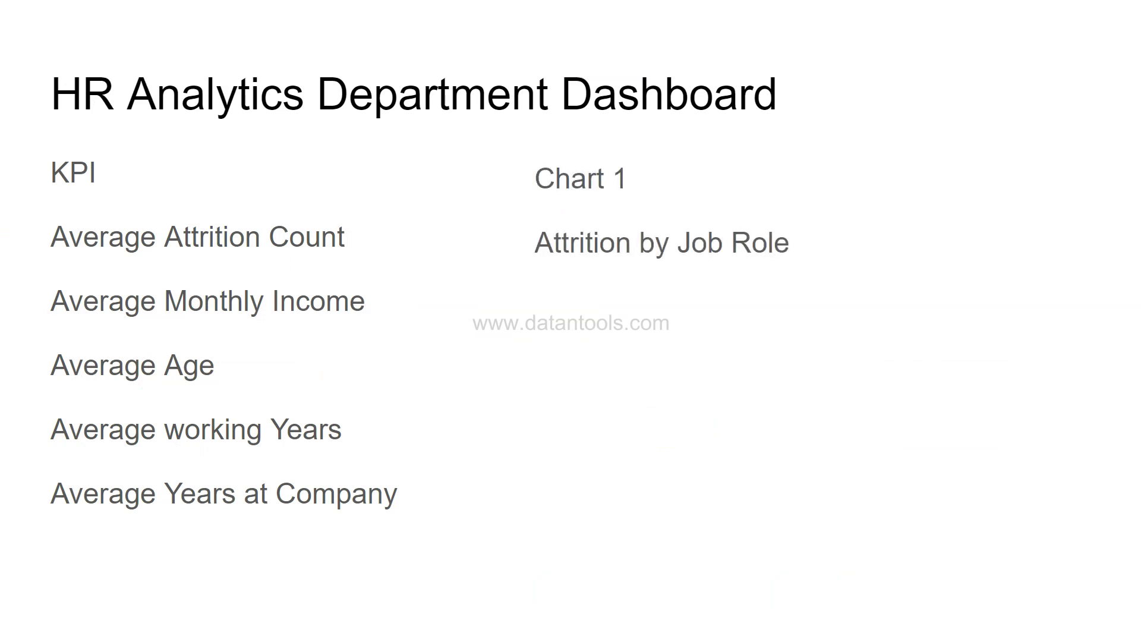
pyautogui.hotkey('alt', 'Tab')
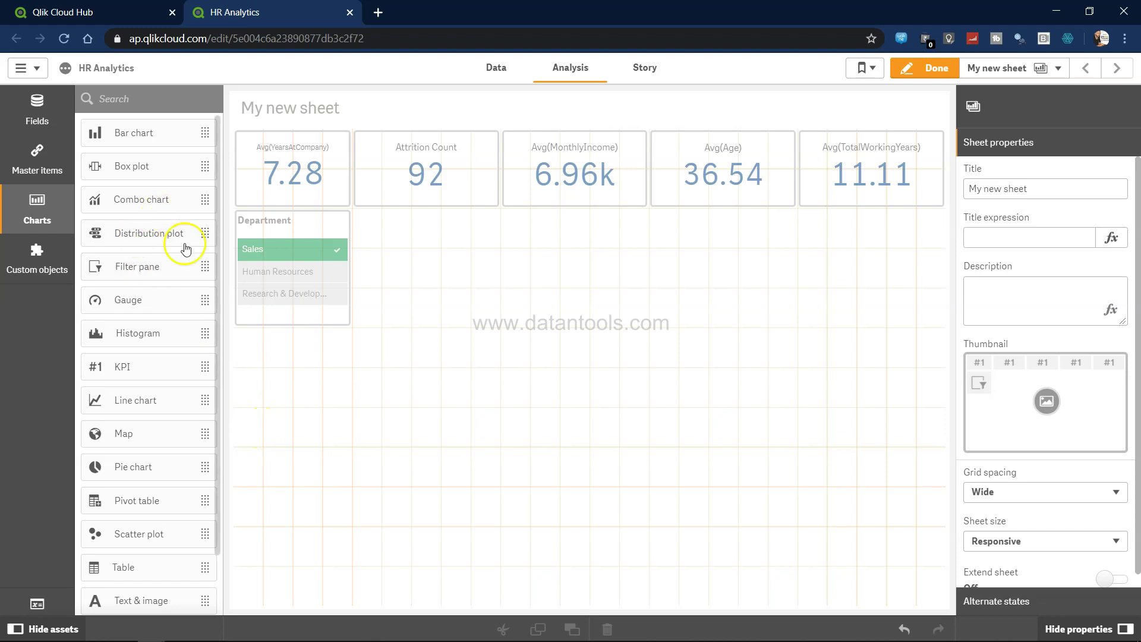
pyautogui.moveTo(141, 136); pyautogui.dragTo(443, 299)
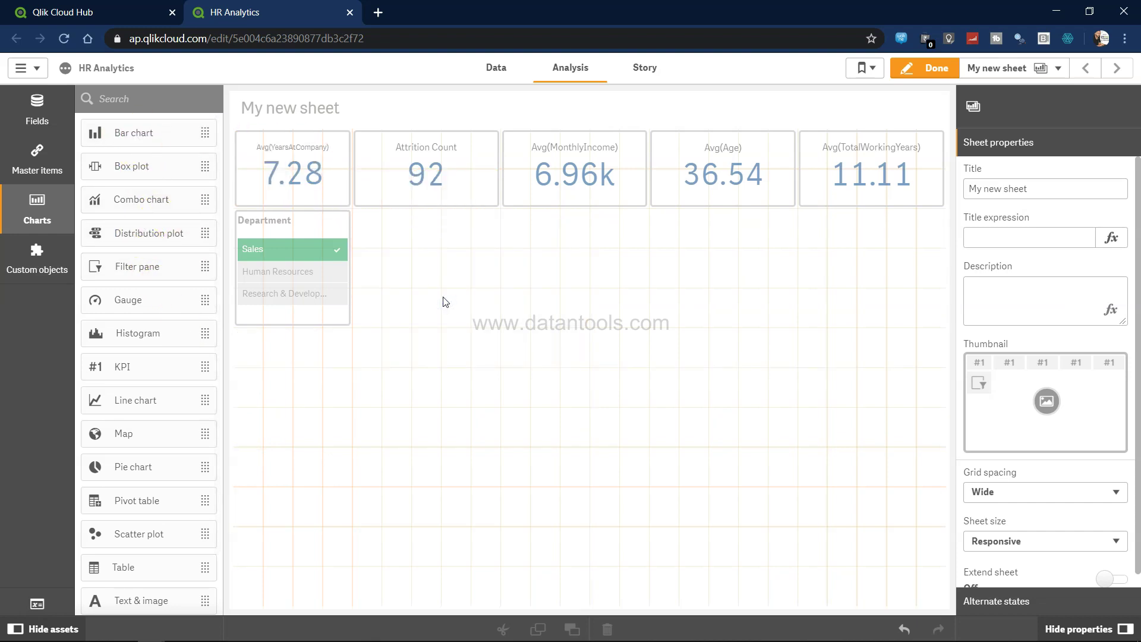
pyautogui.moveTo(589, 367); pyautogui.dragTo(645, 406)
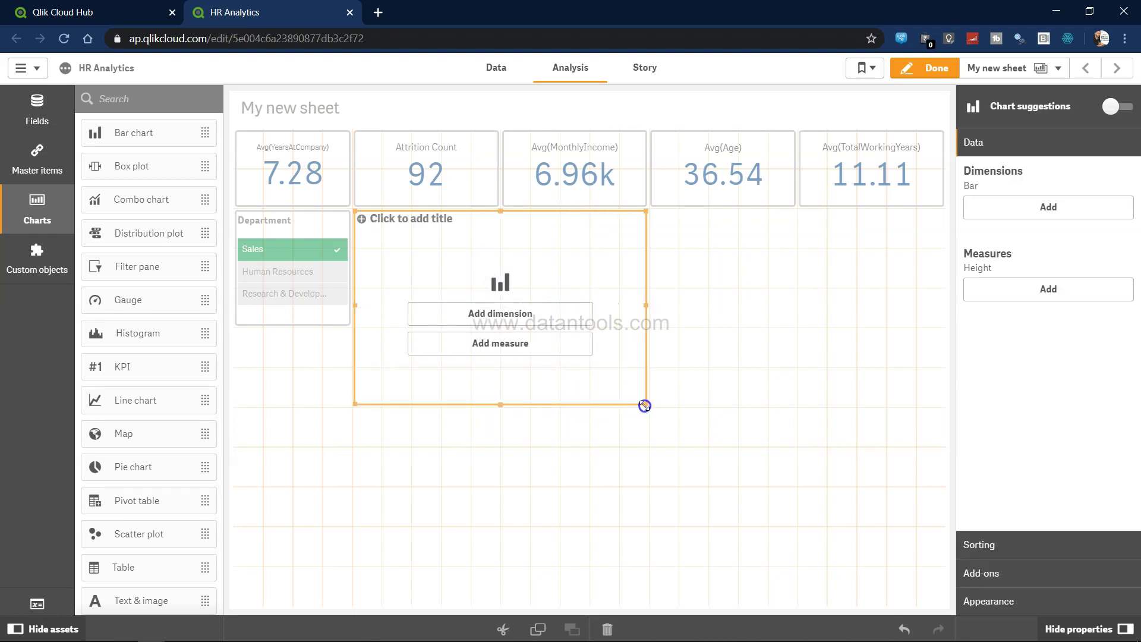
# Give the bar chart the dimension JobRole.
pyautogui.click(530, 315)
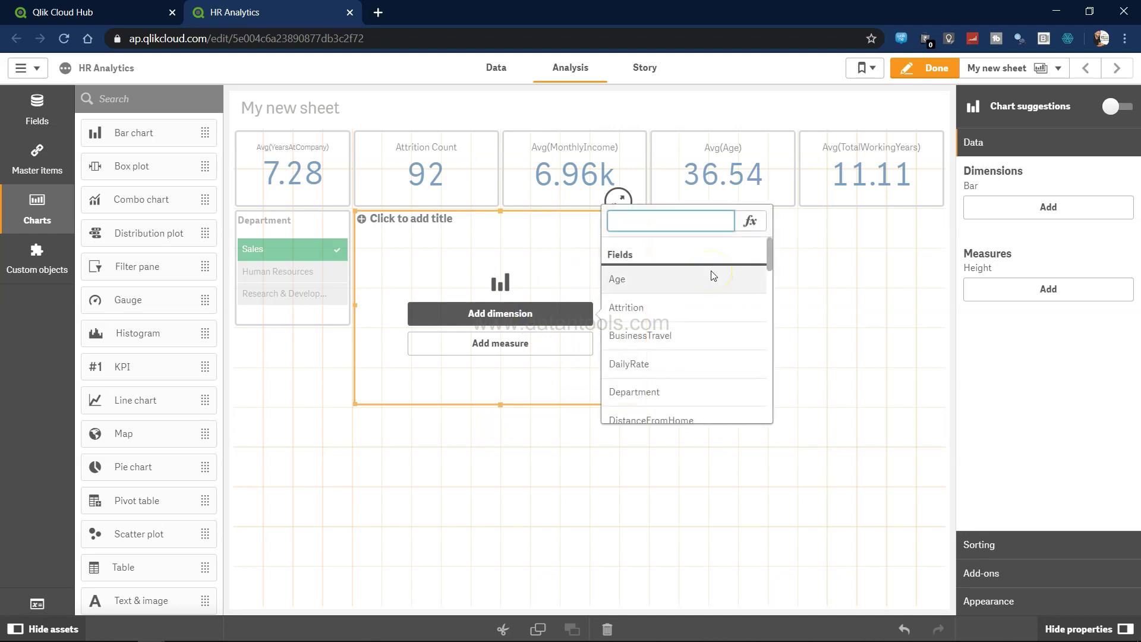
pyautogui.write('role')
pyautogui.click(631, 282)
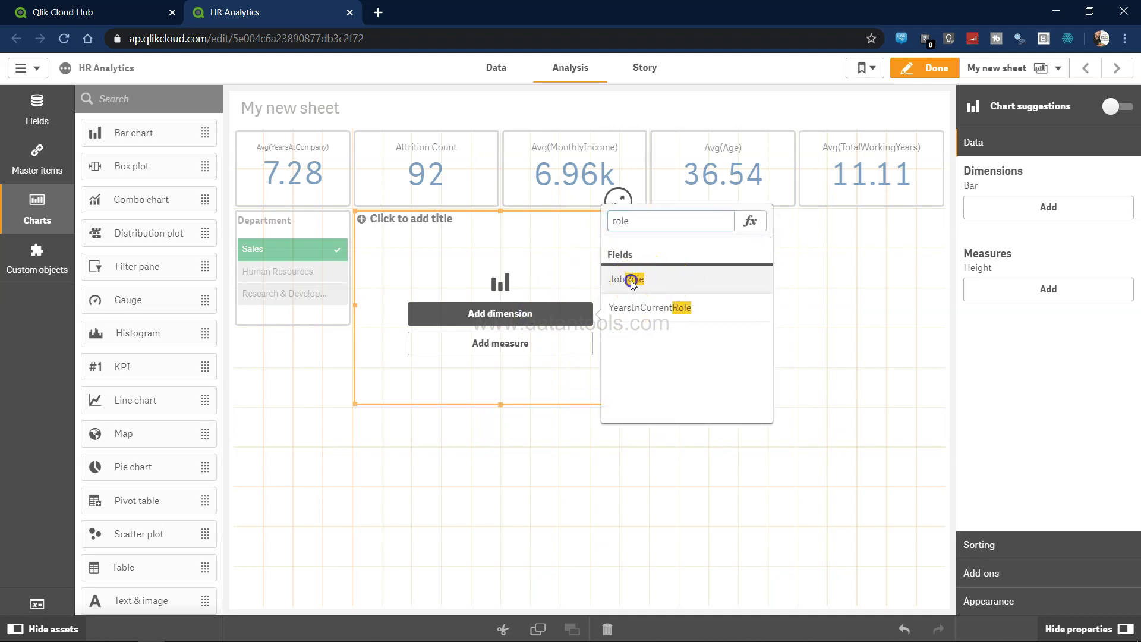
pyautogui.click(525, 350)
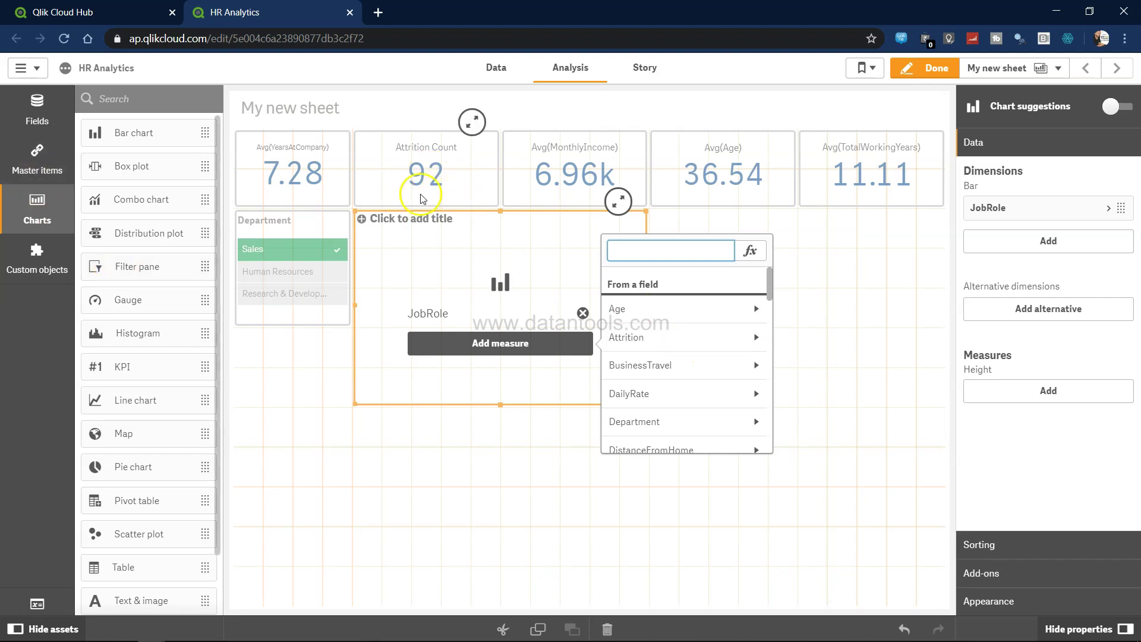
pyautogui.click(757, 337)
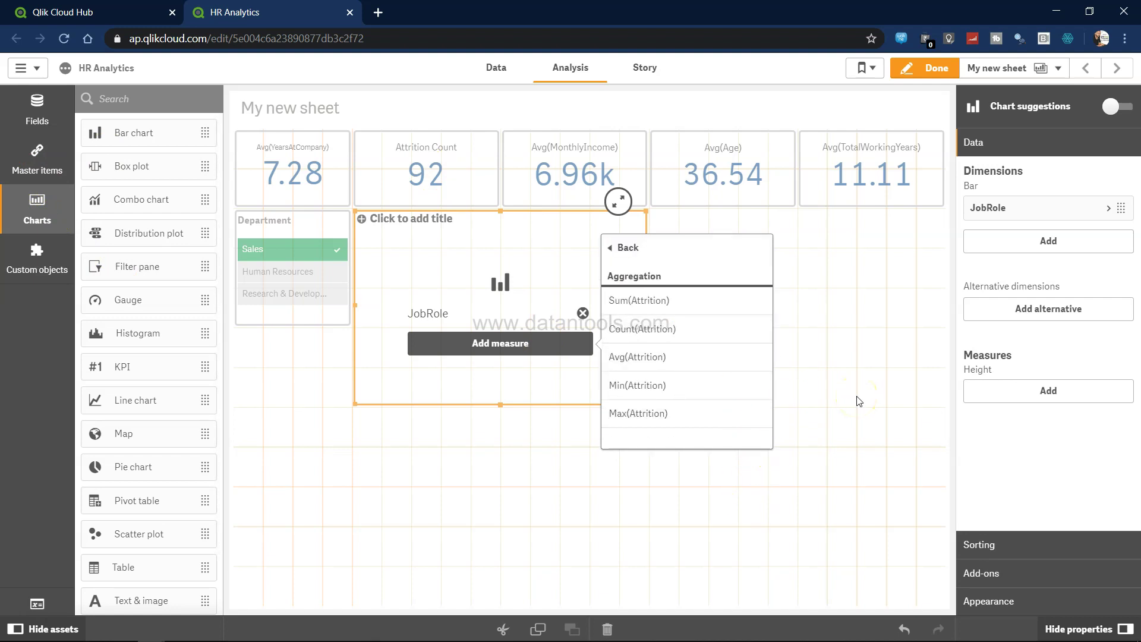
pyautogui.click(507, 348)
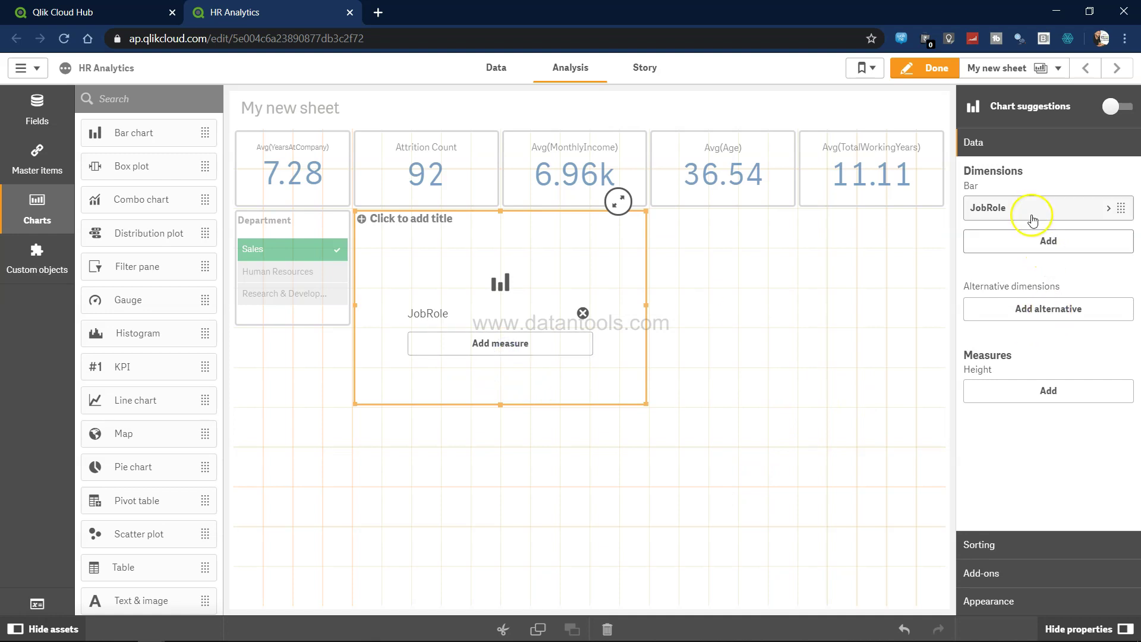
# Add the measure Sum(If(Attrition = 'Yes',1,0)) to the JobRole bar chart through the expression editor.
pyautogui.click(1056, 393)
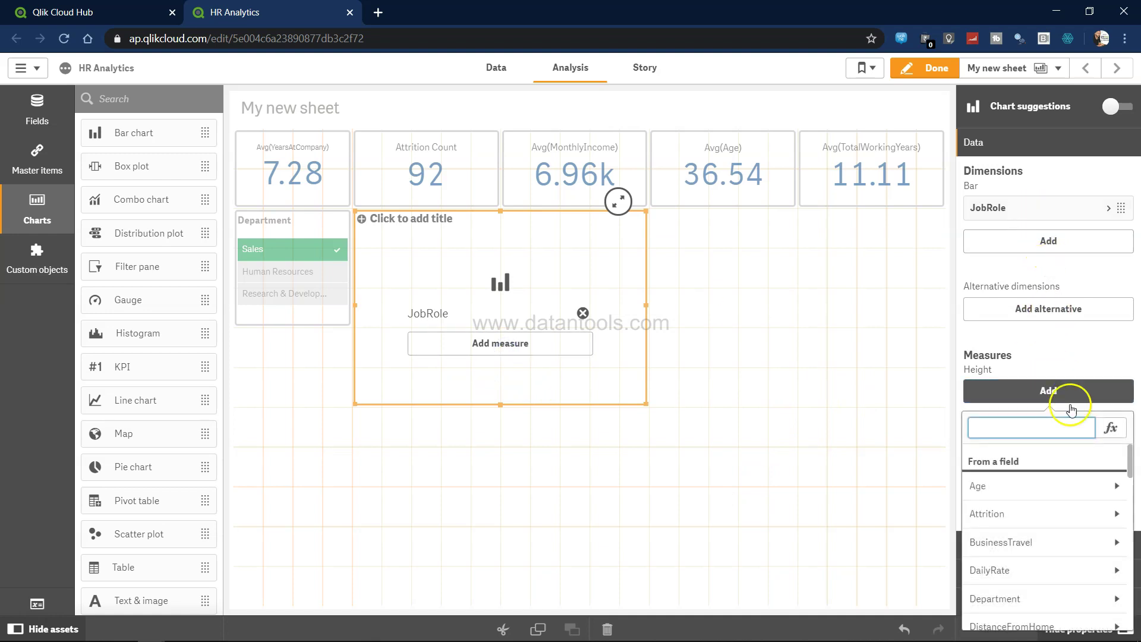
pyautogui.click(1111, 427)
pyautogui.write('Sum(')
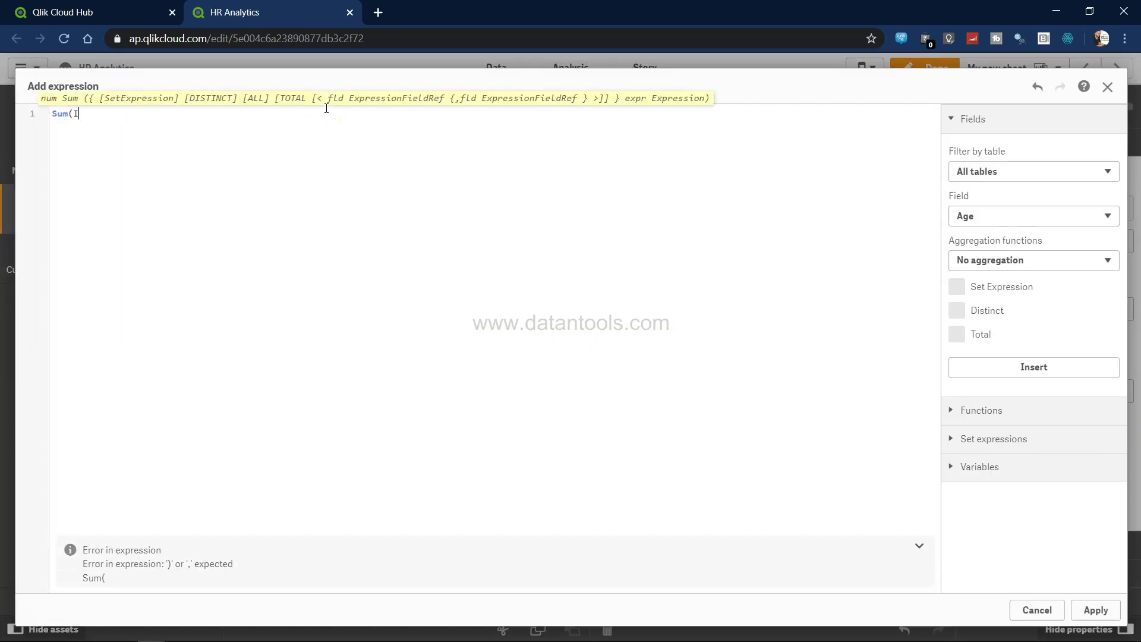
pyautogui.write('If(')
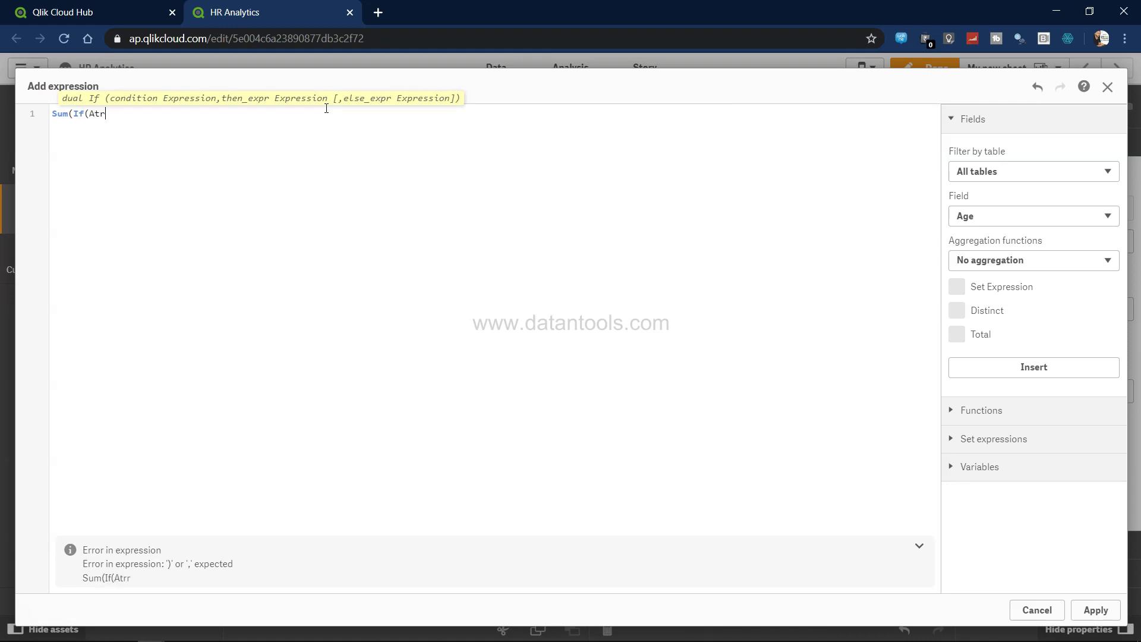
pyautogui.write('At')
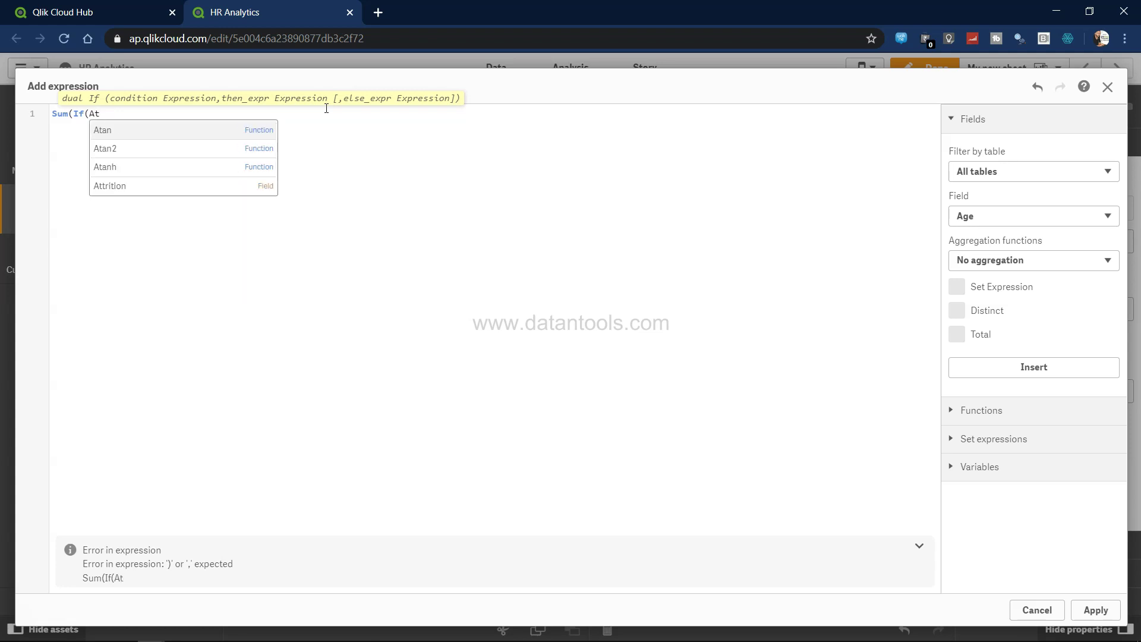
pyautogui.press('Down')
pyautogui.press('Down')
pyautogui.press('Down')
pyautogui.press('Return')
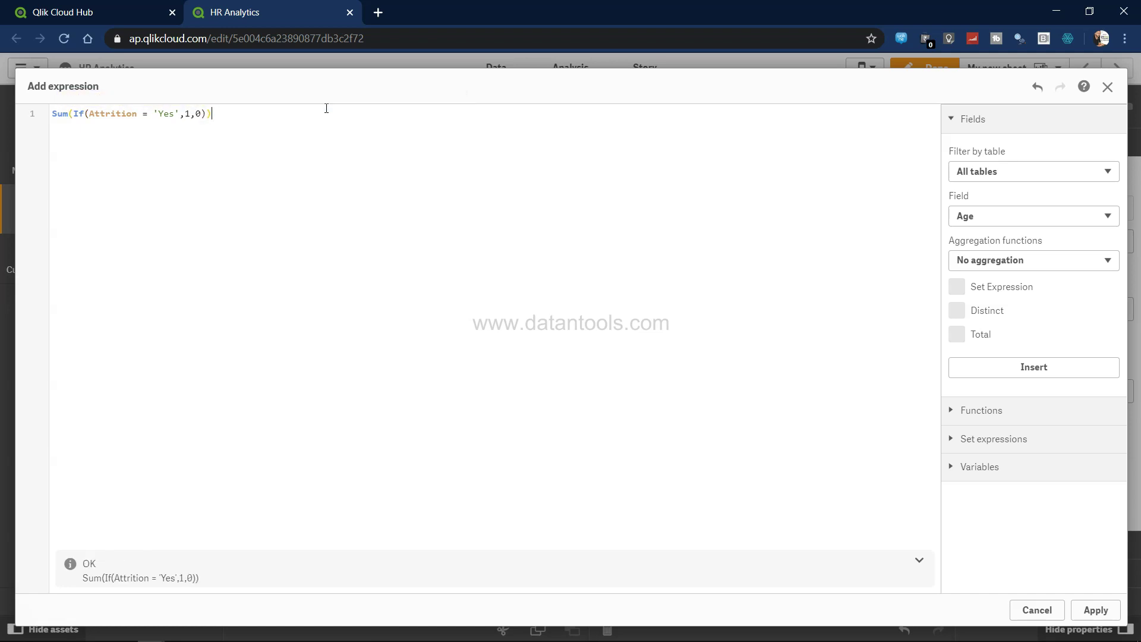
pyautogui.press('Right')
pyautogui.press('Left')
pyautogui.press('Left')
pyautogui.press('Left')
pyautogui.press('Left')
pyautogui.press('Left')
pyautogui.click(1093, 610)
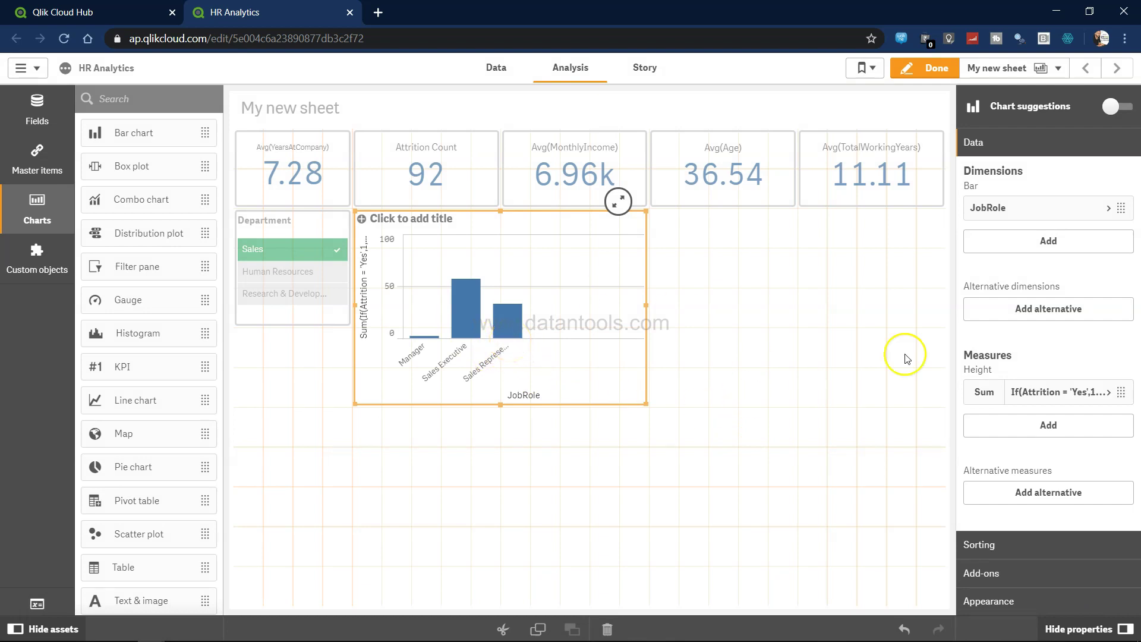
# Set the JobRole bar chart's presentation to horizontal bars.
pyautogui.click(1042, 597)
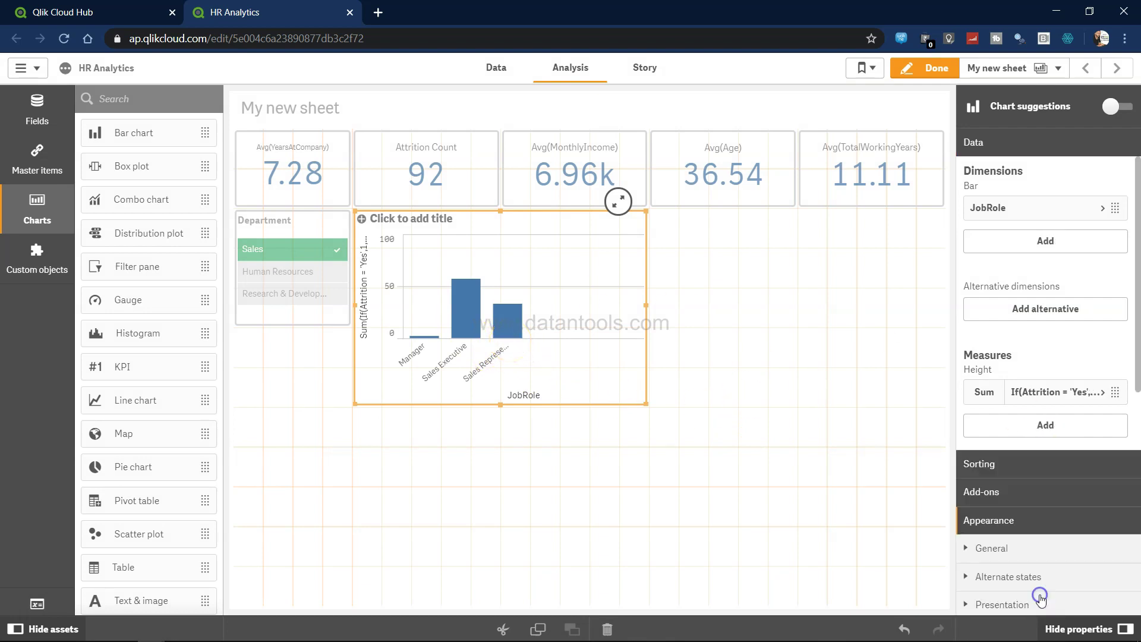
pyautogui.click(1034, 314)
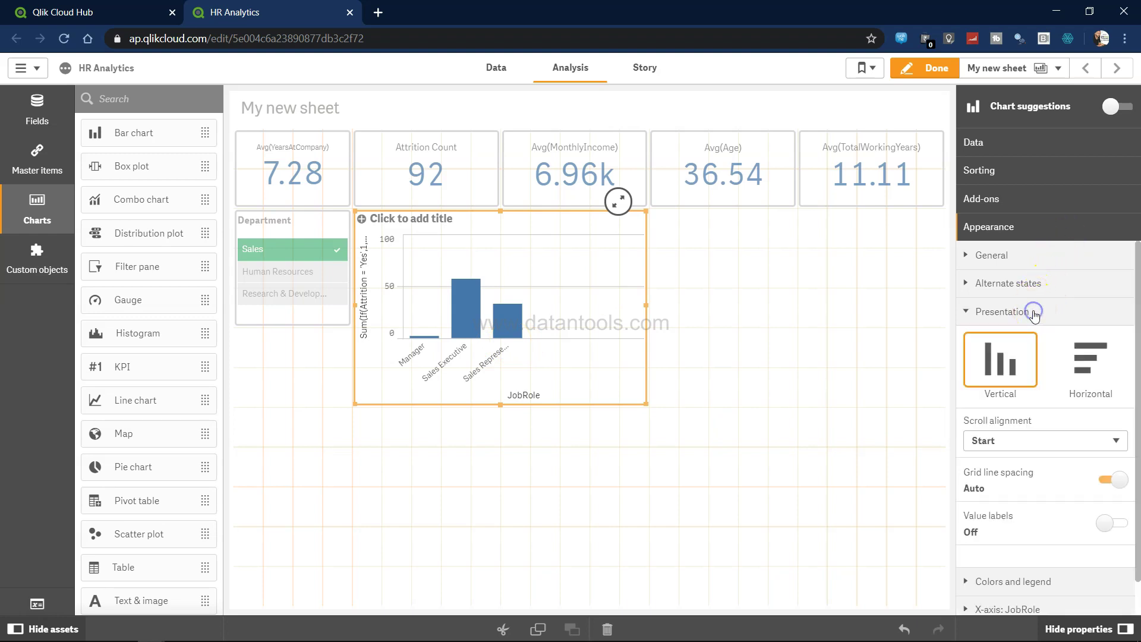
pyautogui.click(1089, 364)
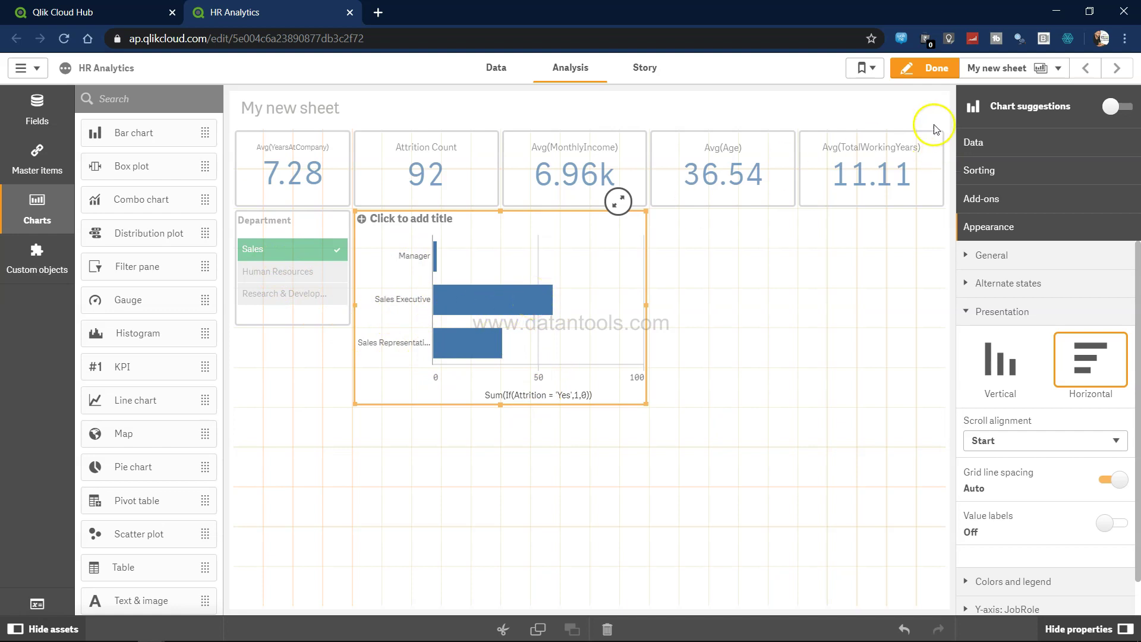
# Finish editing and filter Department by Human Resources, then by Research & Development, to examine attrition by job role.
pyautogui.click(924, 68)
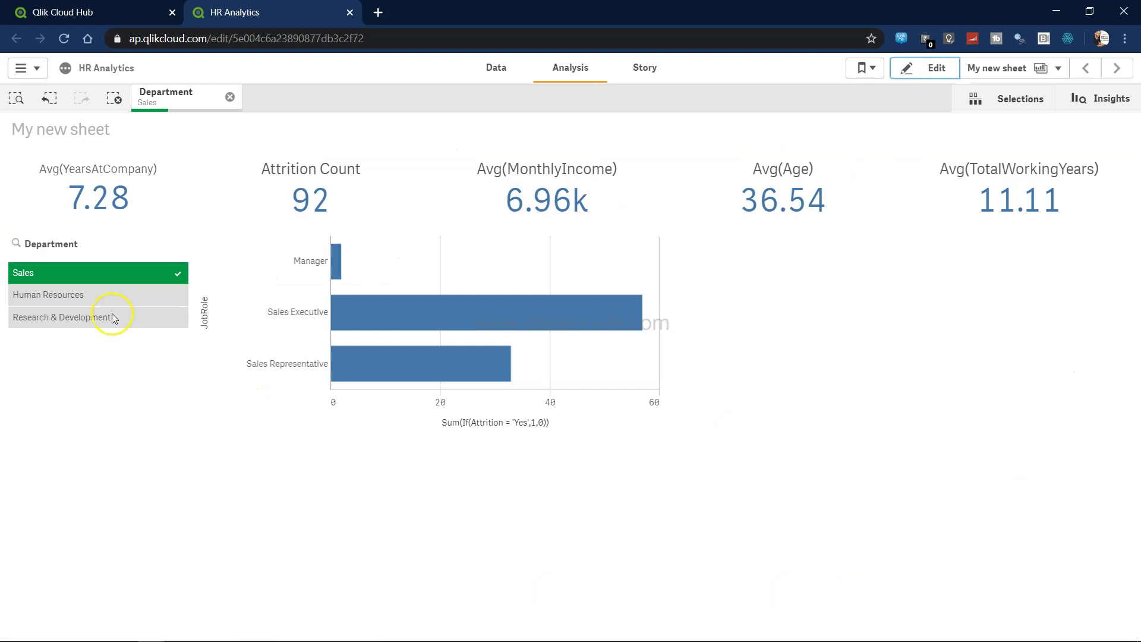
pyautogui.click(106, 295)
pyautogui.click(122, 275)
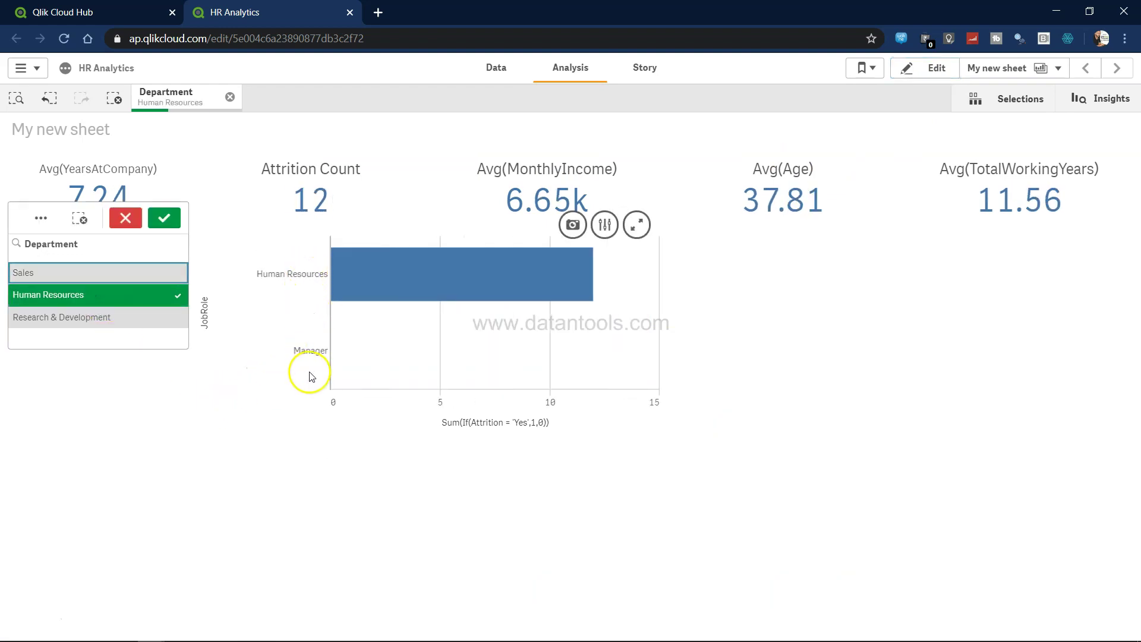
pyautogui.click(148, 320)
pyautogui.click(153, 289)
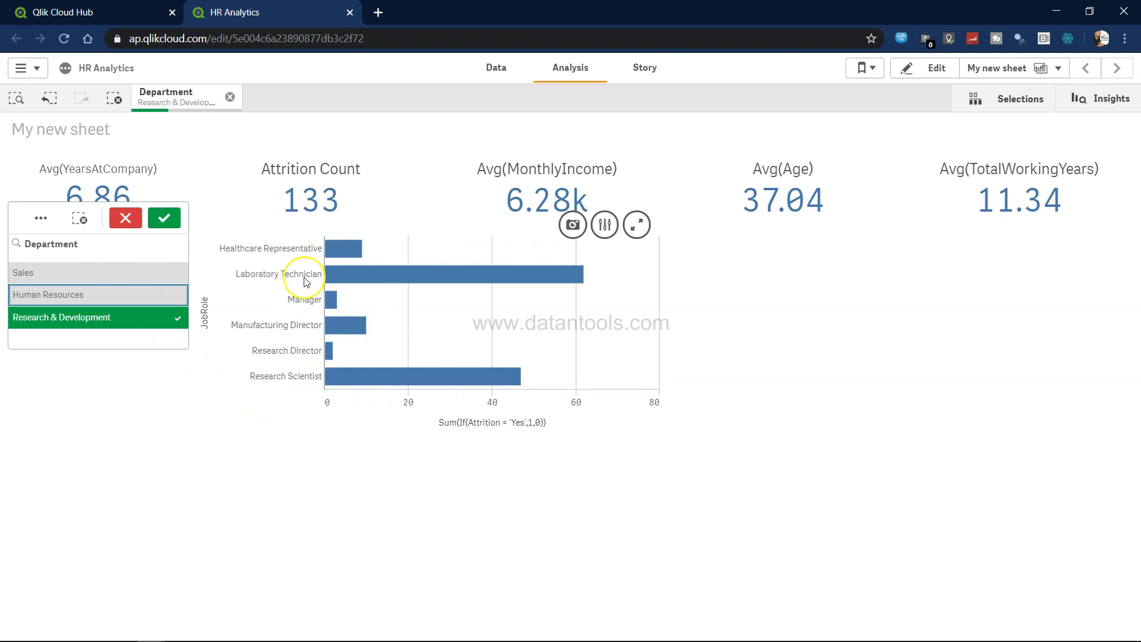
pyautogui.moveTo(305, 282)
pyautogui.moveTo(447, 381)
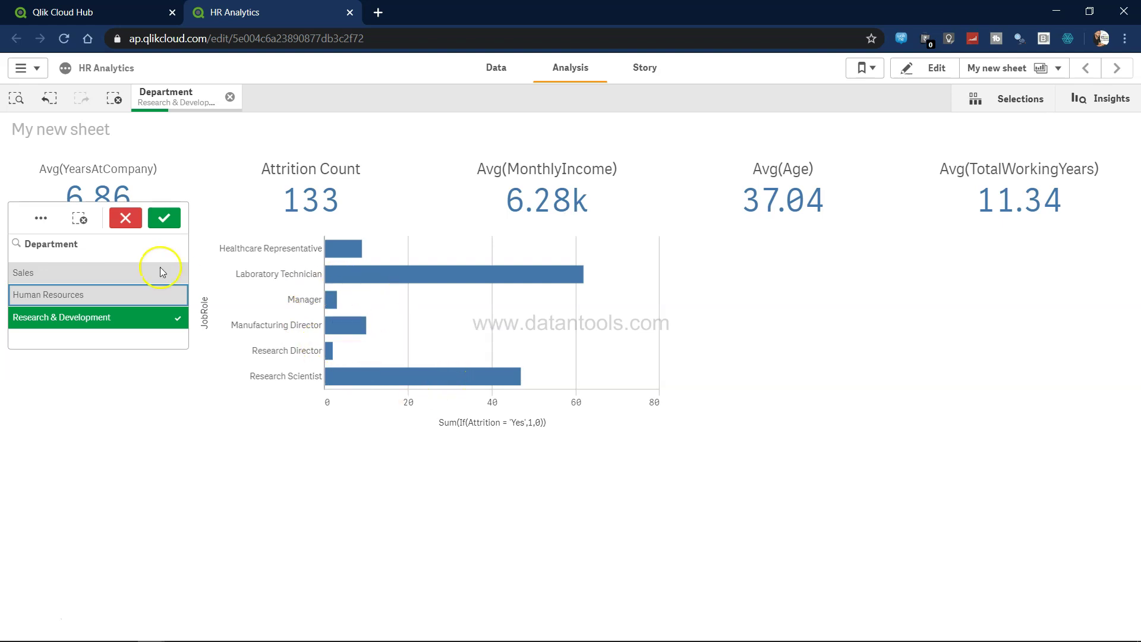
# Reopen the sheet for editing and look up the next planned chart in Google Slides, returning to the dashboard.
pyautogui.click(934, 69)
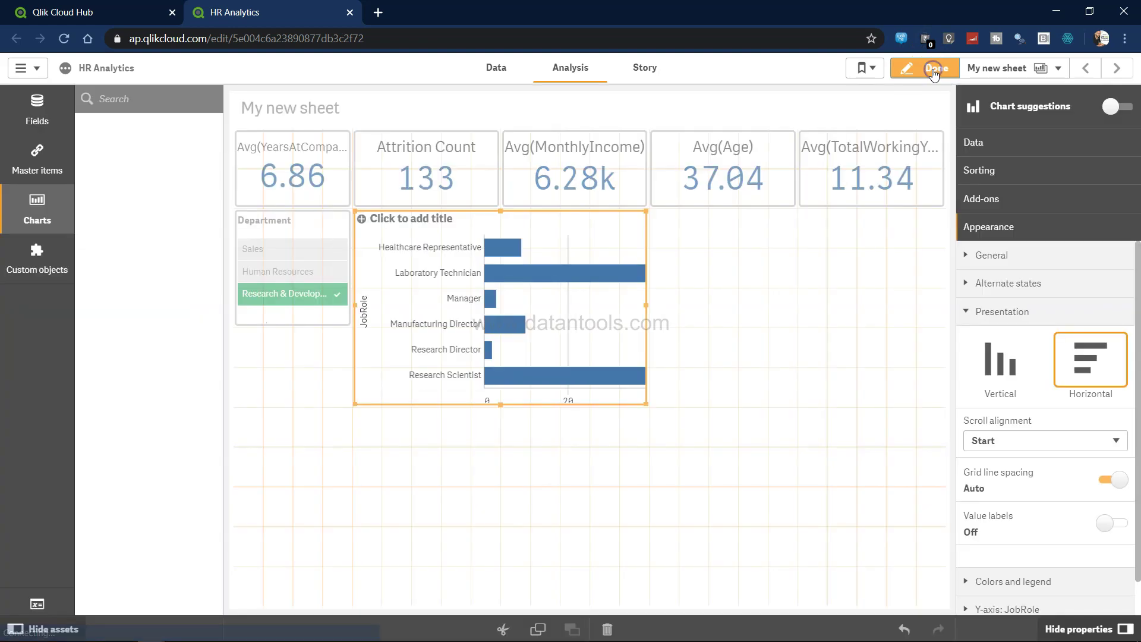
pyautogui.click(723, 466)
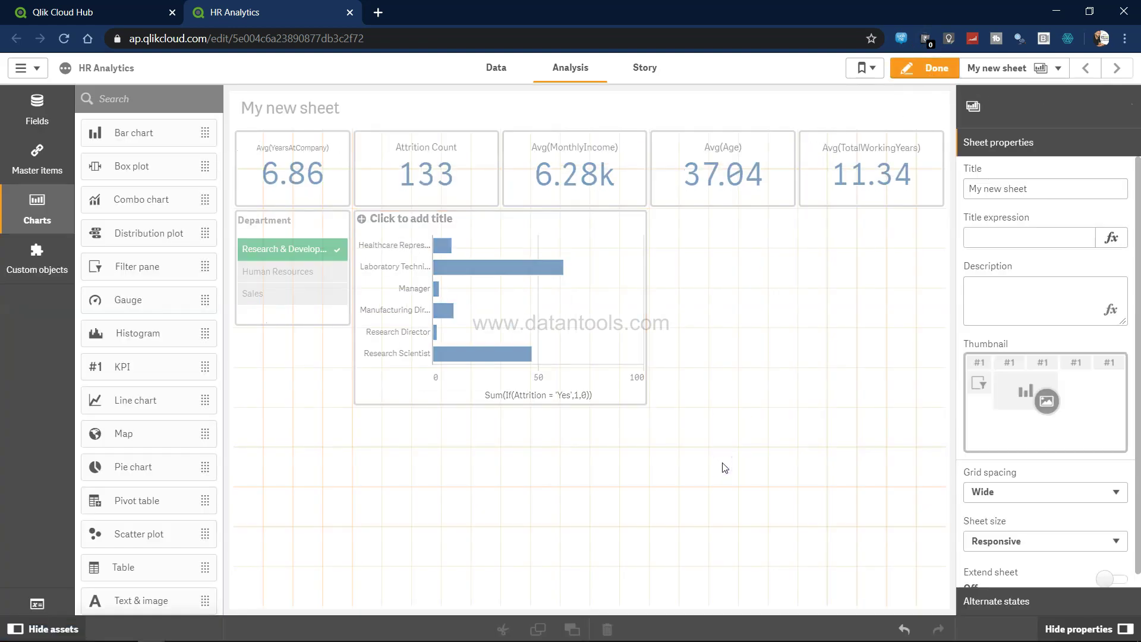
pyautogui.hotkey('alt', 'Tab')
pyautogui.press('Right')
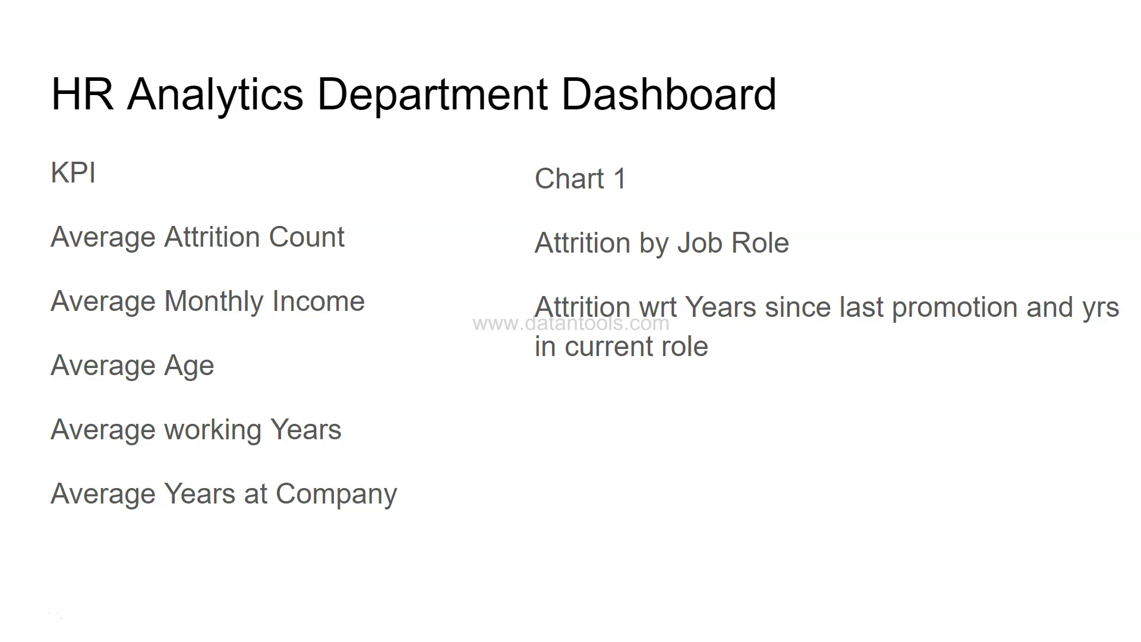
pyautogui.hotkey('alt', 'Tab')
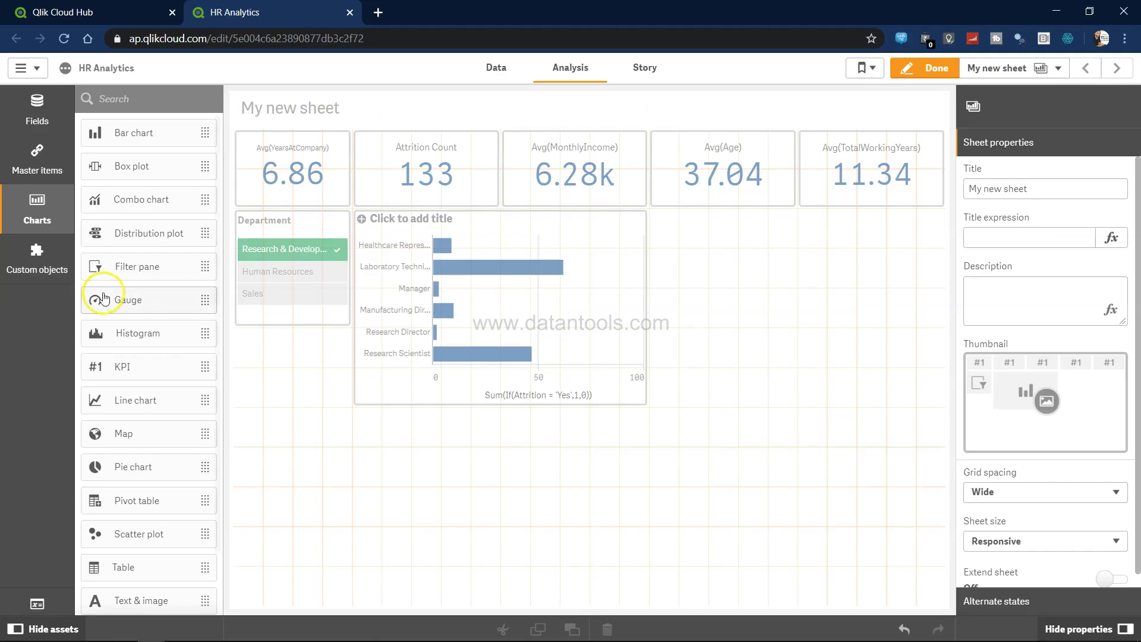
# Show the list of measures among the app's master items.
pyautogui.click(37, 158)
pyautogui.click(137, 212)
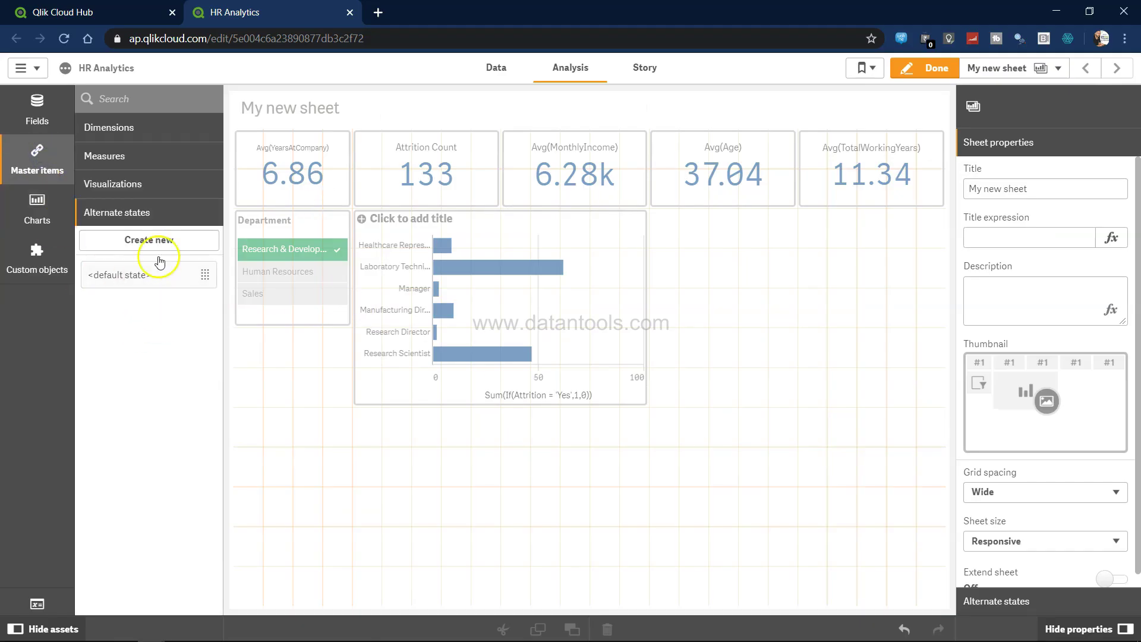
pyautogui.click(135, 157)
pyautogui.click(149, 183)
pyautogui.click(444, 184)
pyautogui.press('Escape')
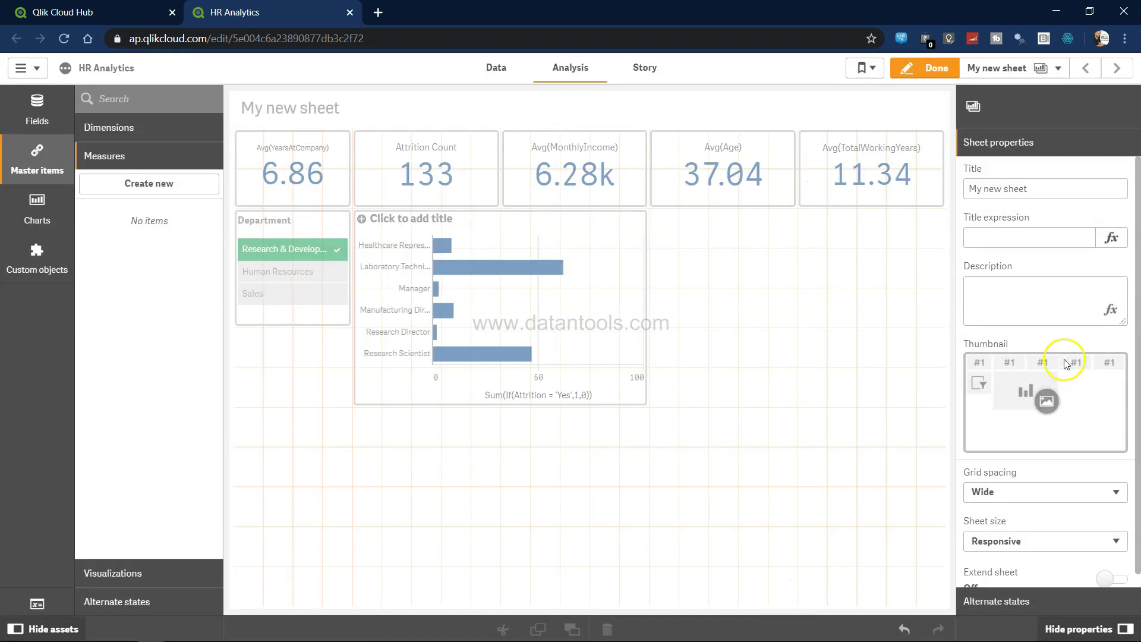
# Copy the Attrition Count KPI's expression Sum(If(Attrition = 'Yes', 1,0)) and leave its expression editor without changes.
pyautogui.click(467, 178)
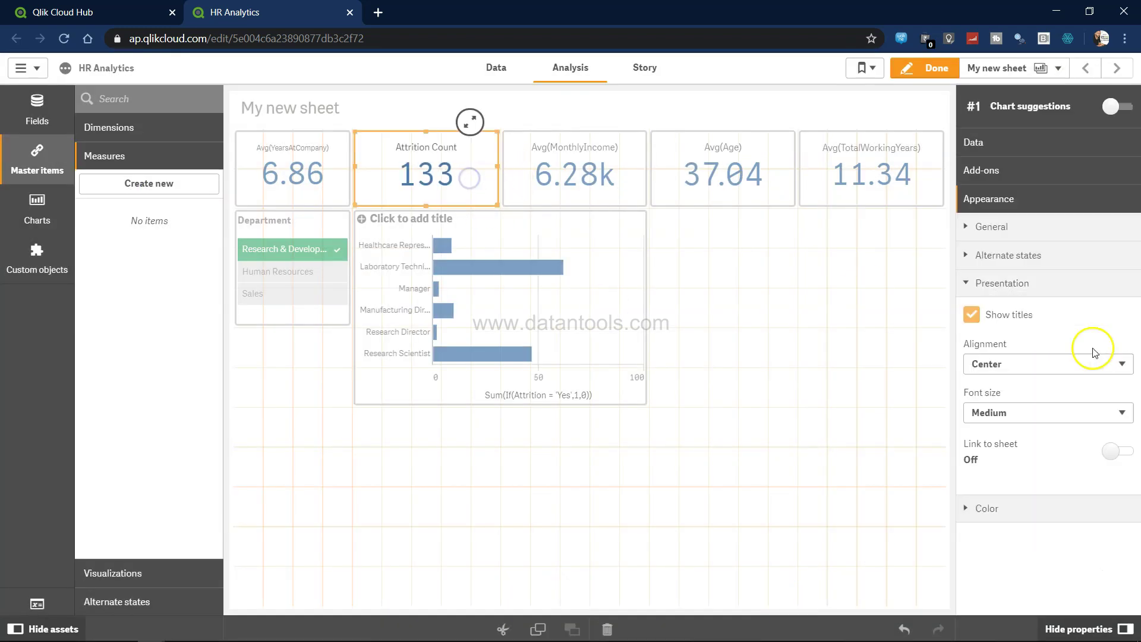
pyautogui.click(978, 143)
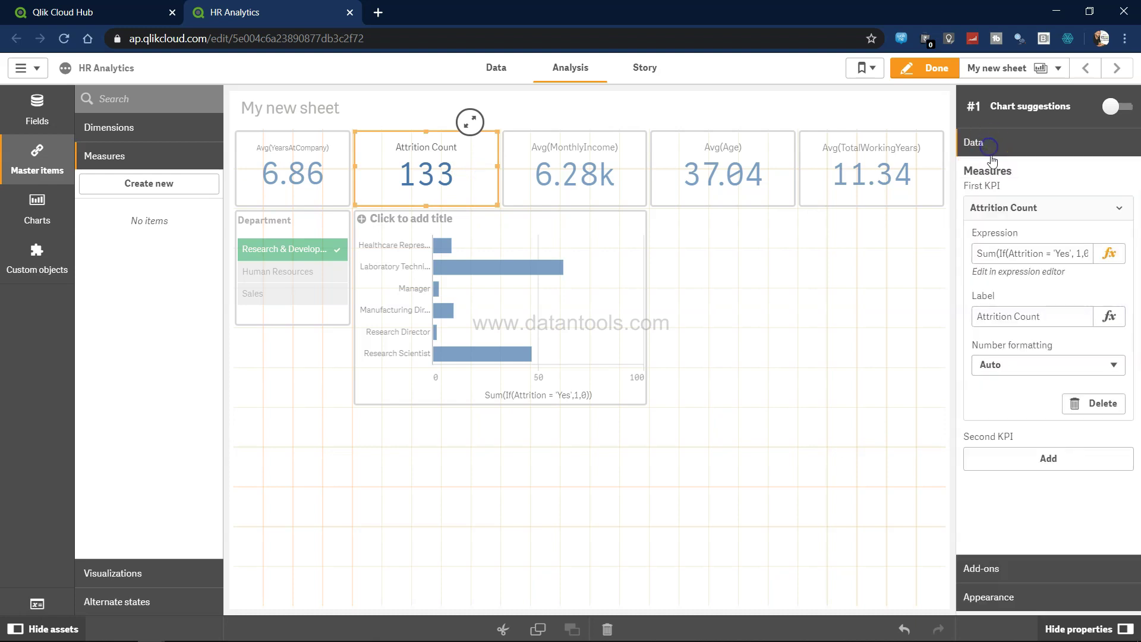
pyautogui.click(1045, 251)
pyautogui.click(428, 210)
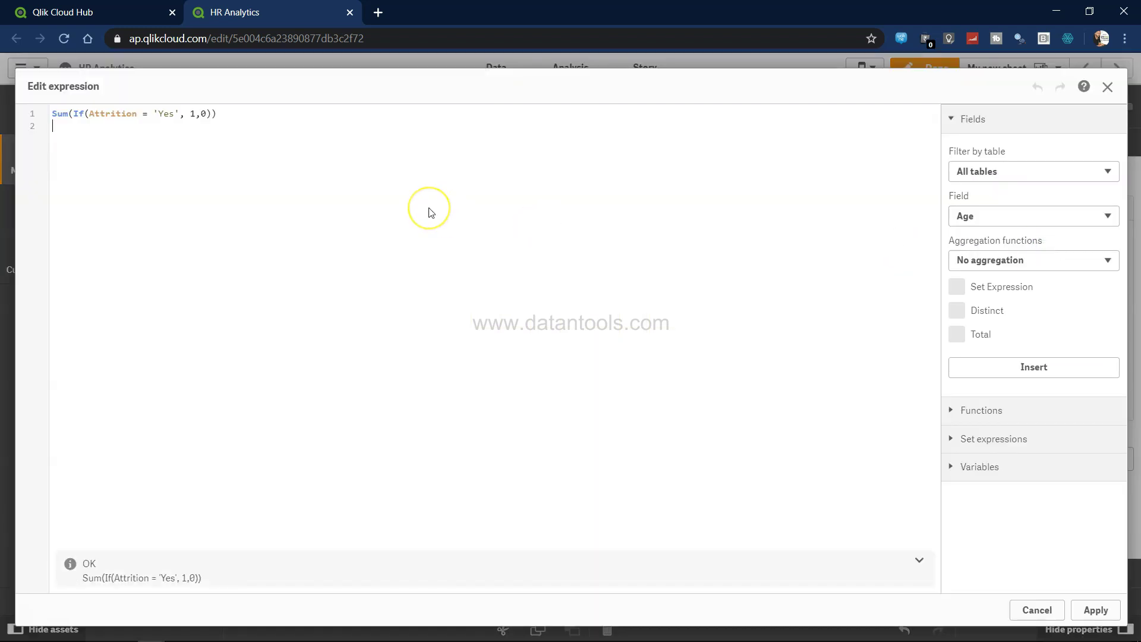
pyautogui.hotkey('ctrl', 'a')
pyautogui.click(432, 213)
pyautogui.hotkey('ctrl', 'a')
pyautogui.hotkey('ctrl', 'c')
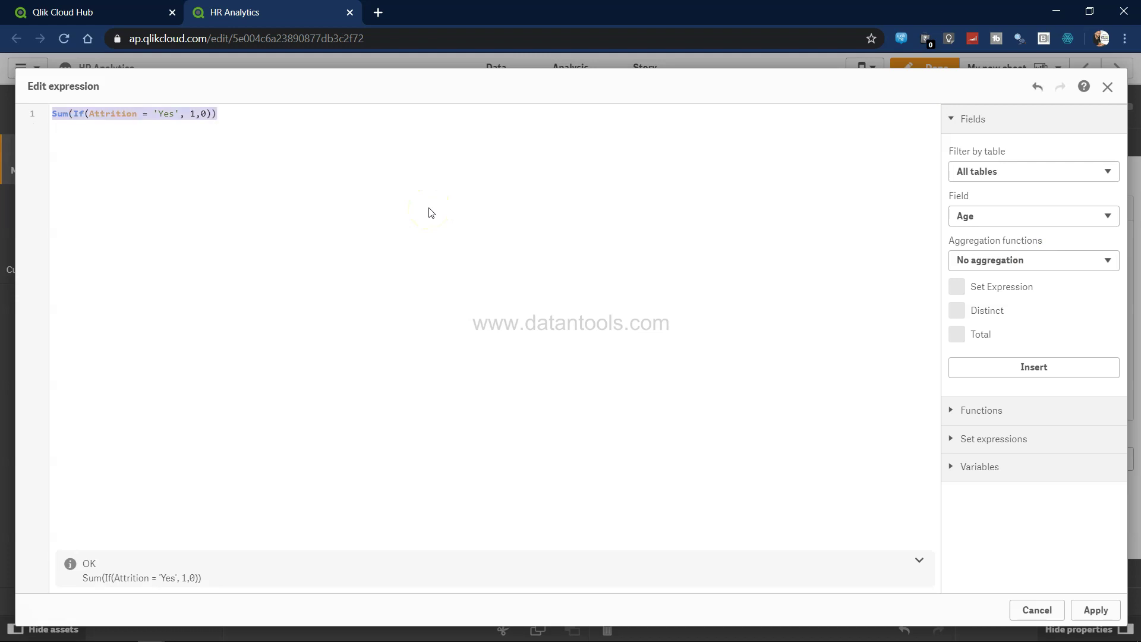
pyautogui.click(1027, 609)
# Start a new master measure with the copied attrition expression and name it Attrition#.
pyautogui.click(131, 182)
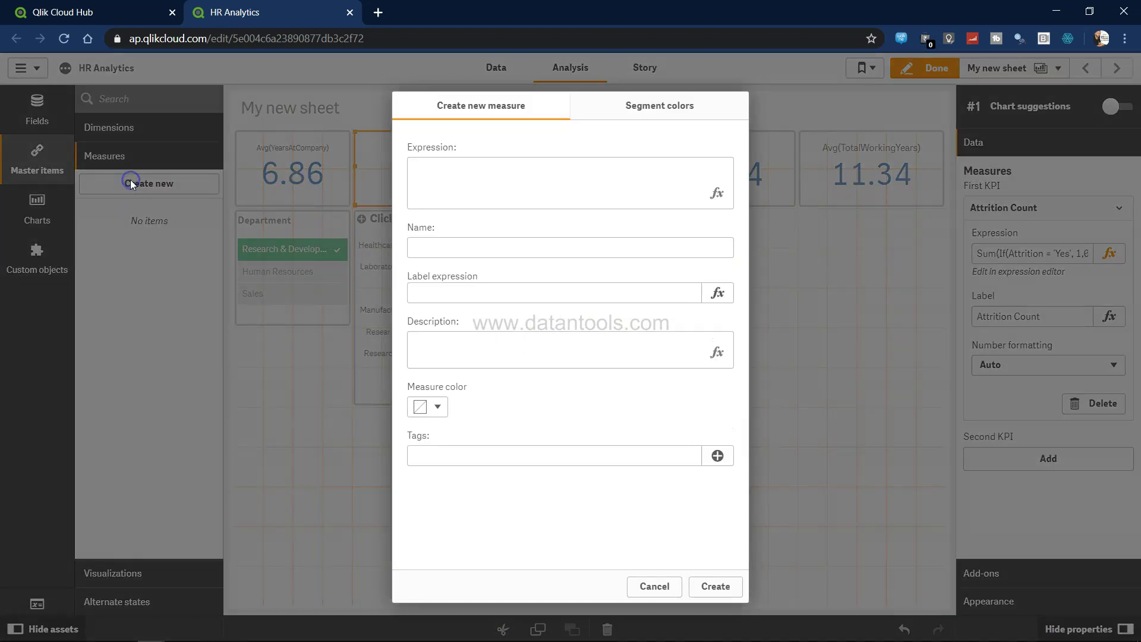
pyautogui.click(467, 177)
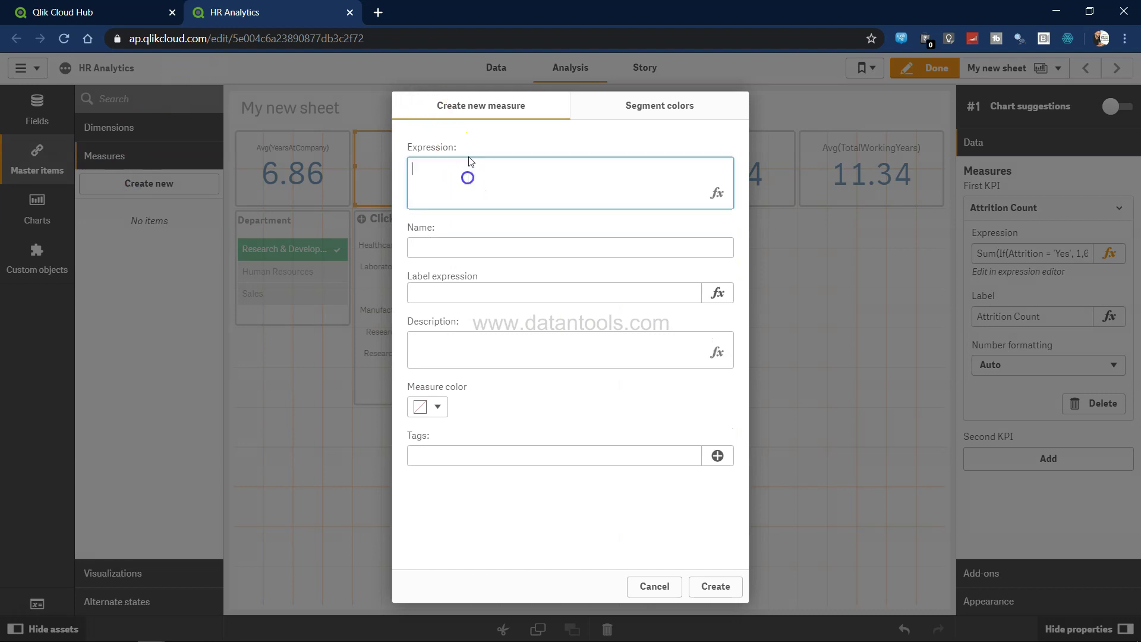
pyautogui.hotkey('ctrl', 'v')
pyautogui.click(464, 248)
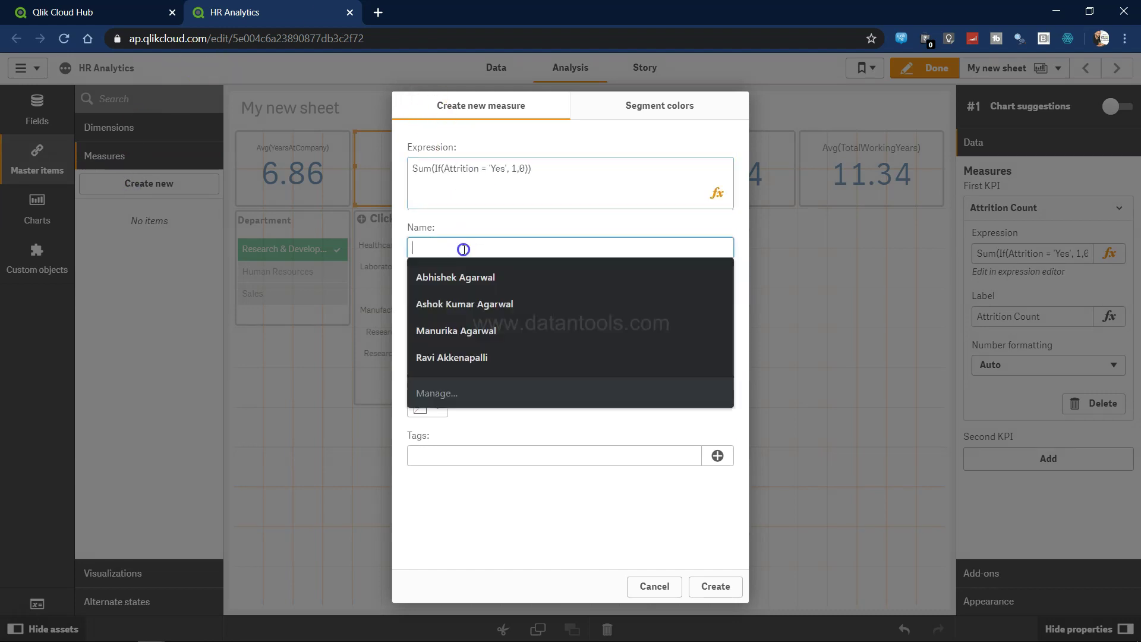
pyautogui.write('Attrition')
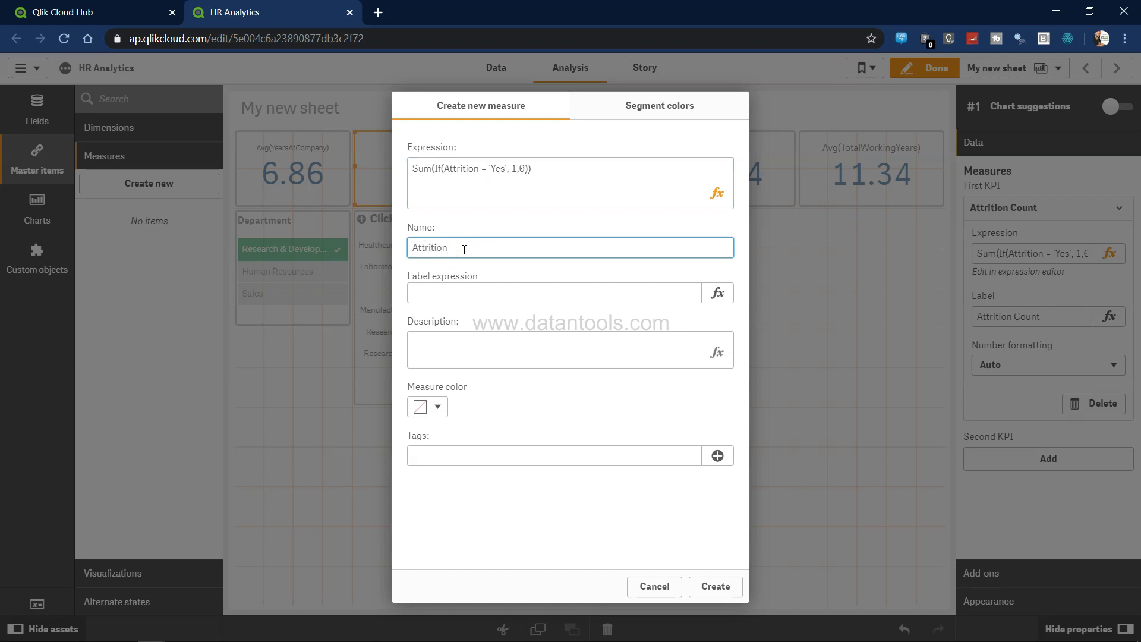
pyautogui.press('Tab')
pyautogui.click(464, 249)
pyautogui.click(485, 298)
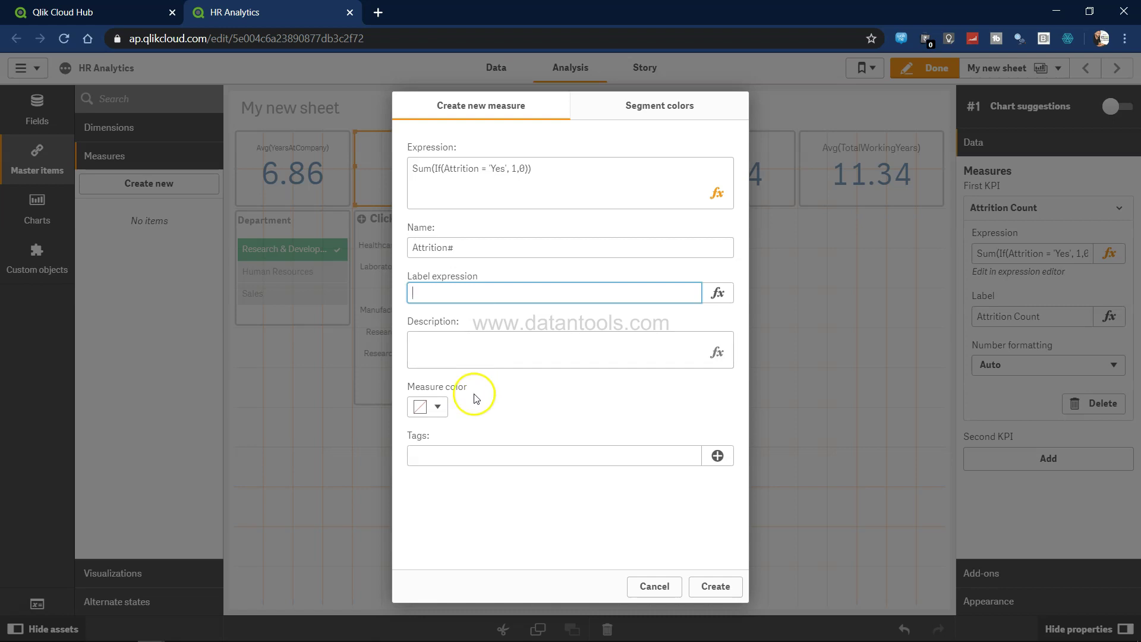
# Tag the Attrition# measure with "Attrition count", keeping its color unset, and create it.
pyautogui.click(437, 407)
pyautogui.click(538, 410)
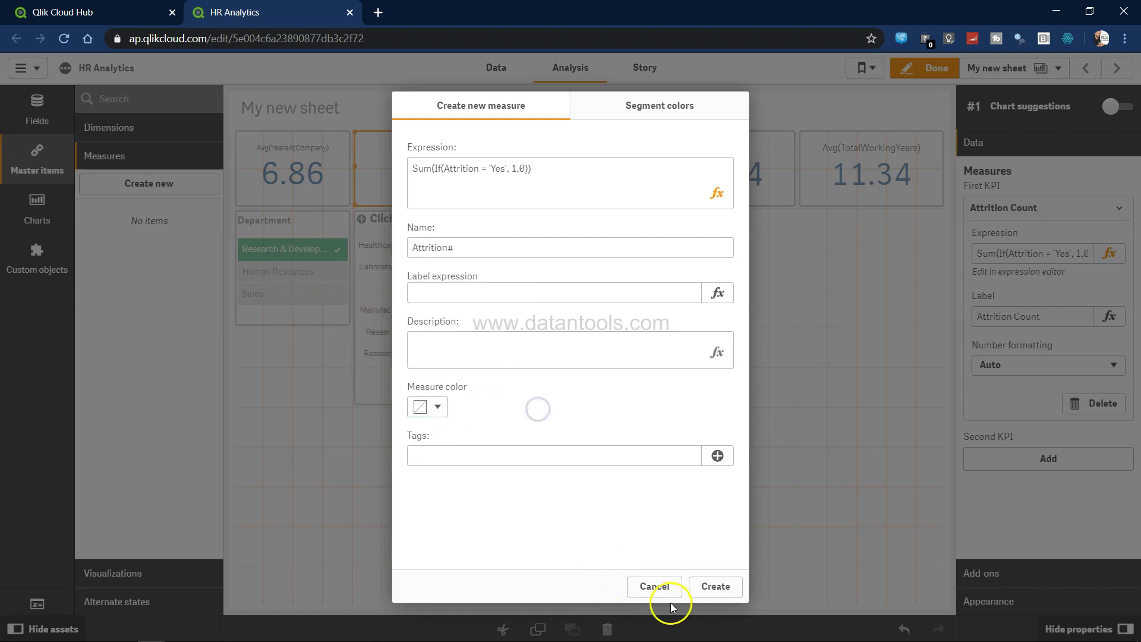
pyautogui.click(547, 449)
pyautogui.write('Attrition')
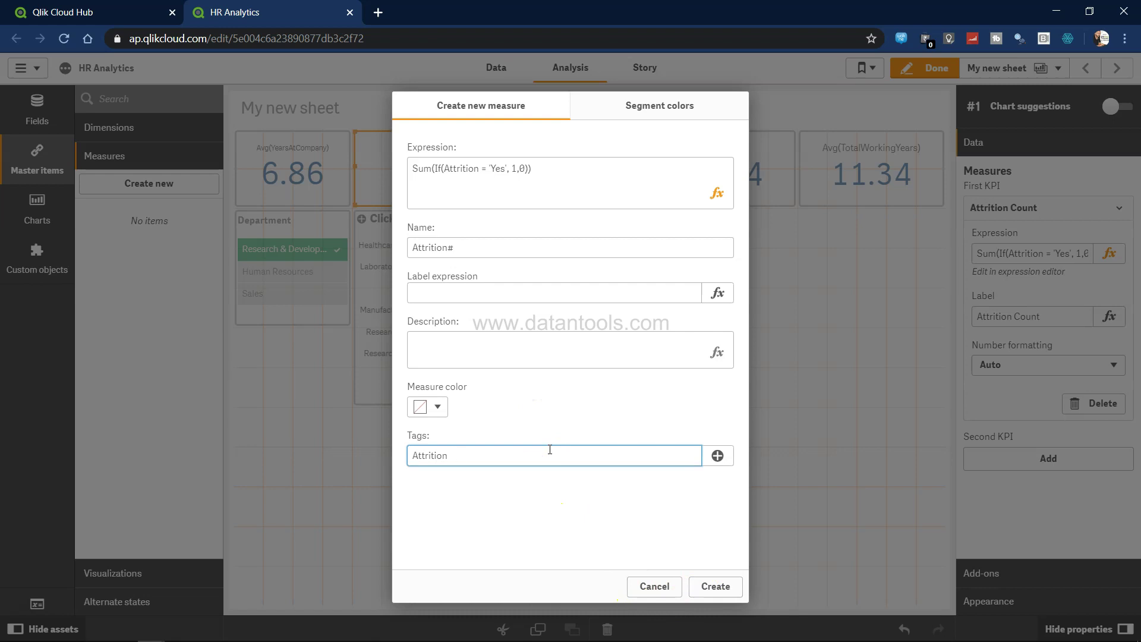
pyautogui.write(' count')
pyautogui.click(716, 586)
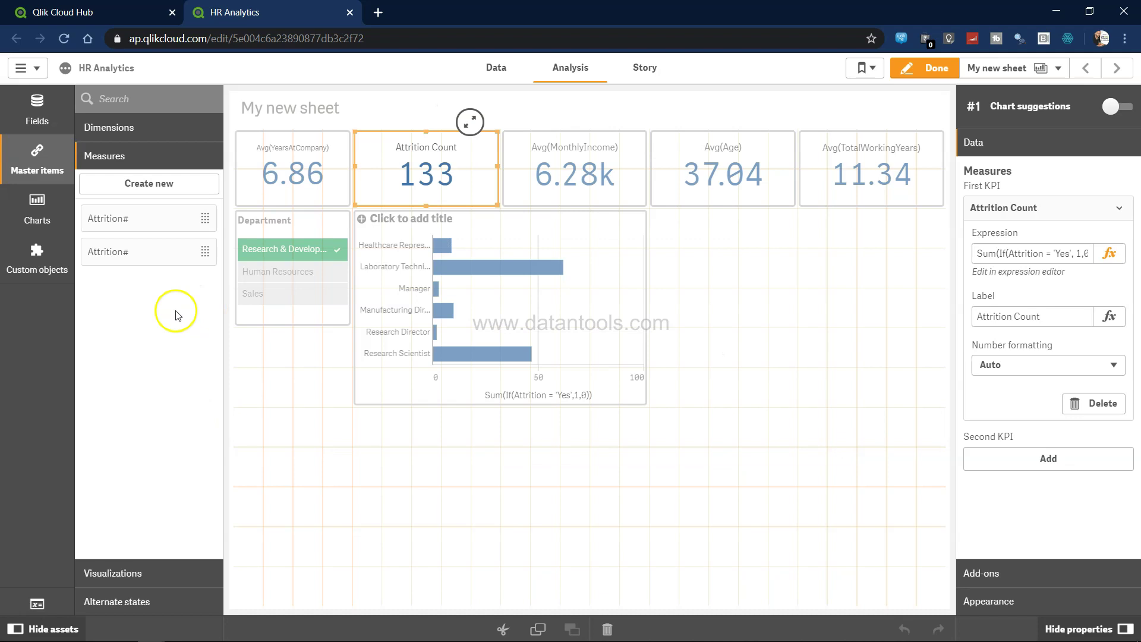
# Check the Attrition# entries among the master measures and preview the details of the first one.
pyautogui.doubleClick(166, 255)
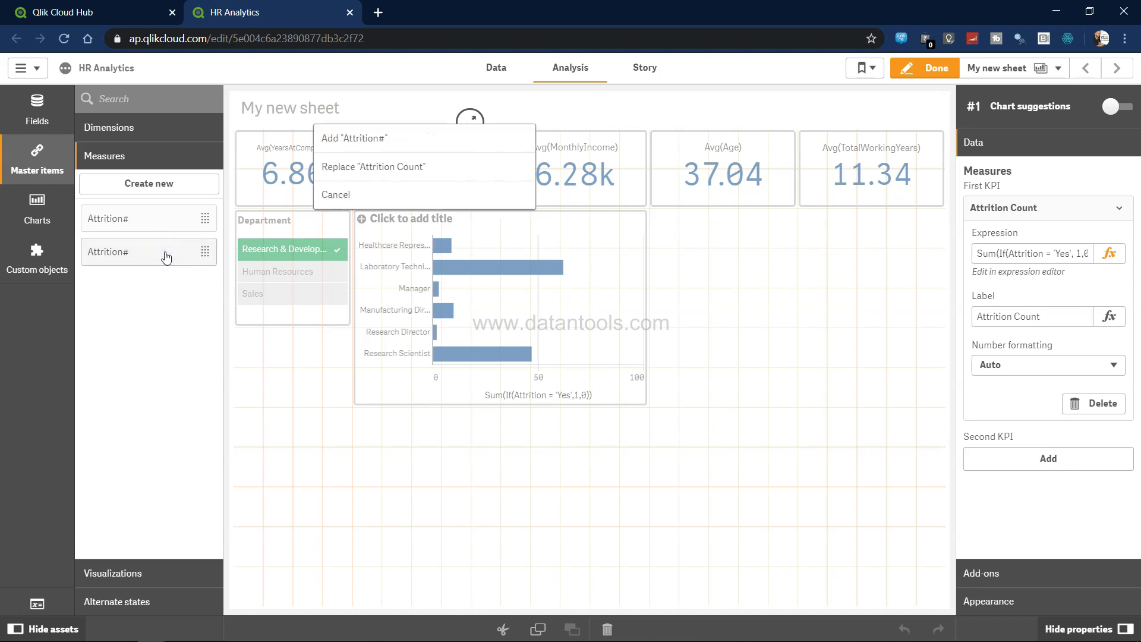
pyautogui.click(355, 159)
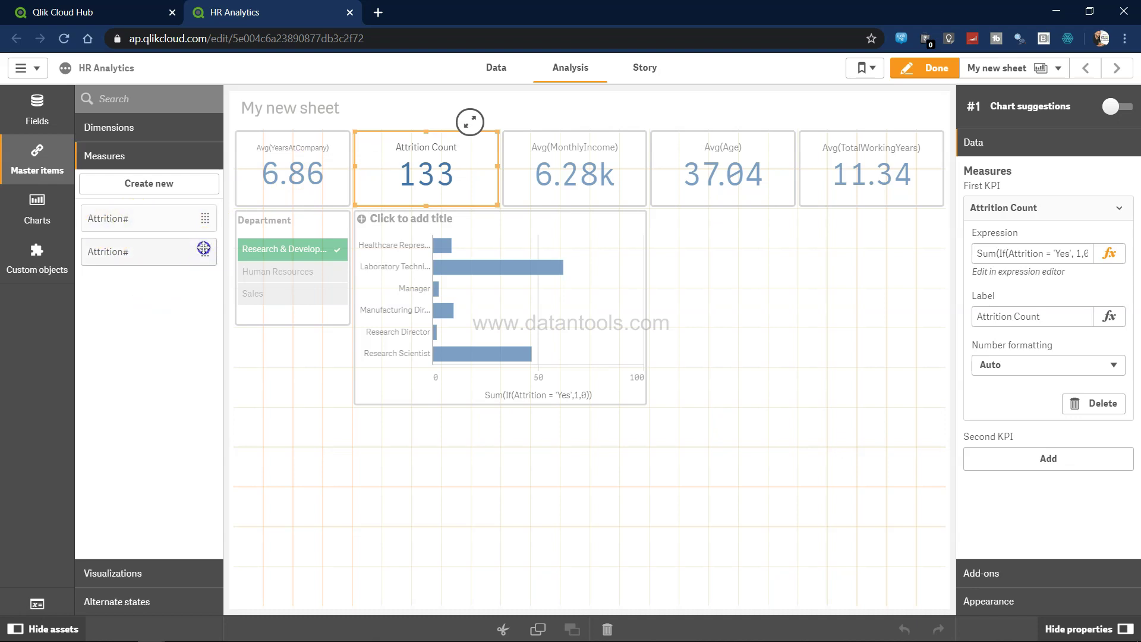
pyautogui.click(156, 219)
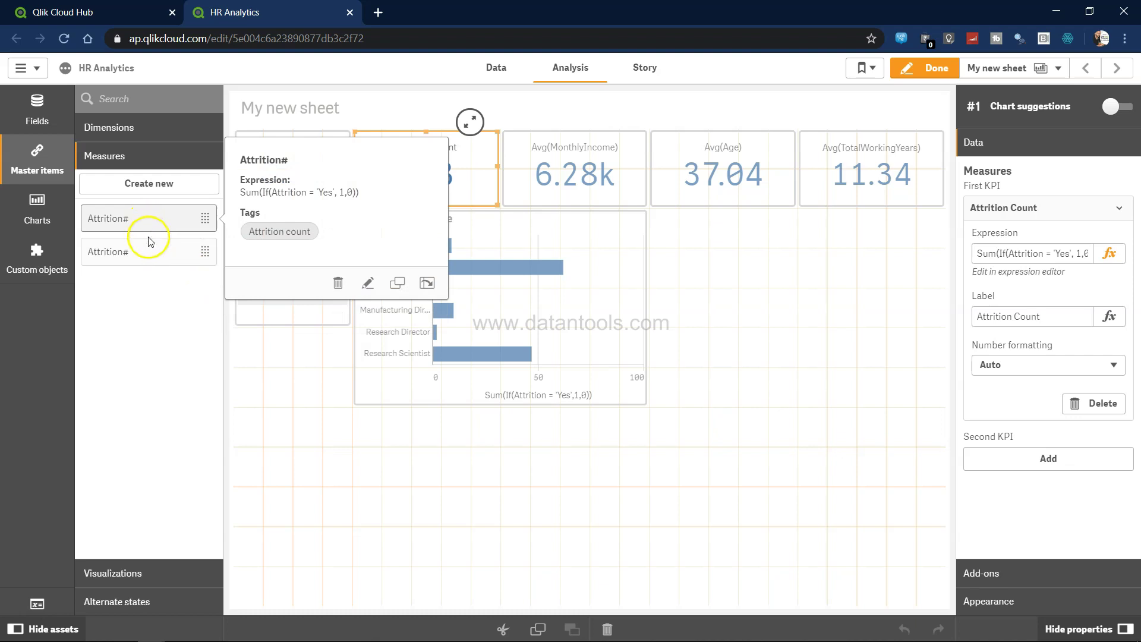
pyautogui.click(185, 312)
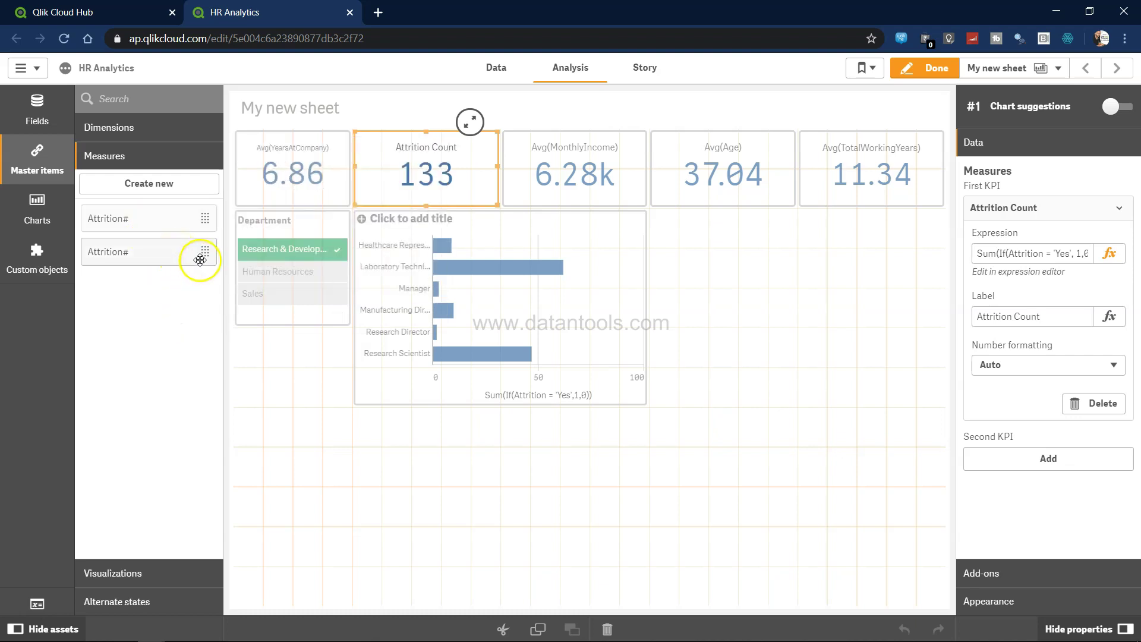
# Delete the duplicate Attrition# measure from the master items.
pyautogui.click(166, 258)
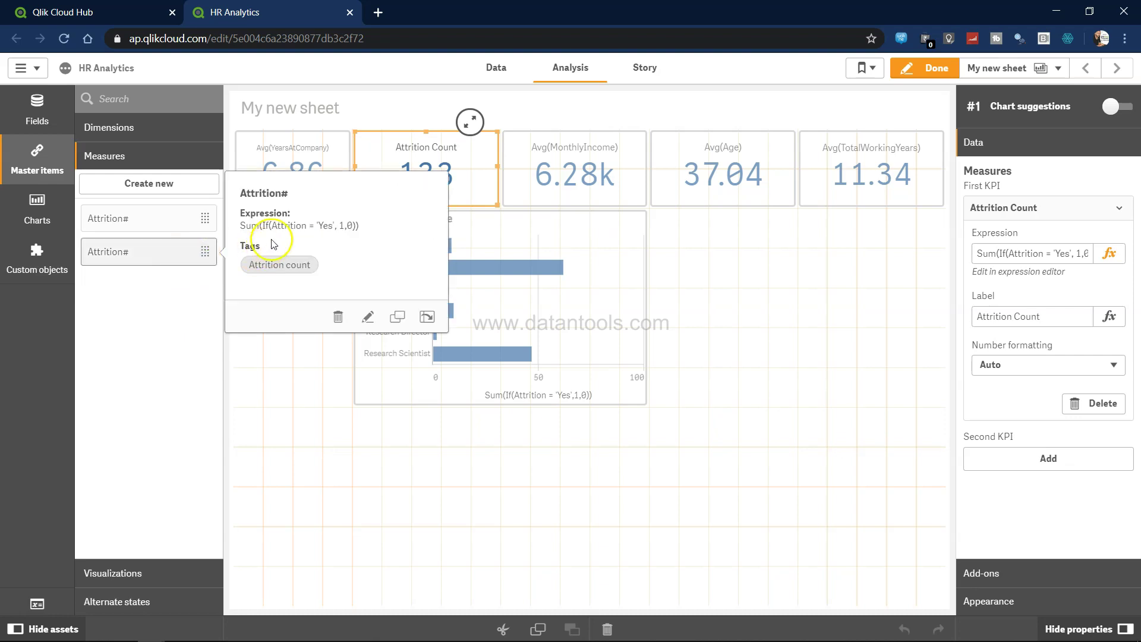
pyautogui.click(338, 317)
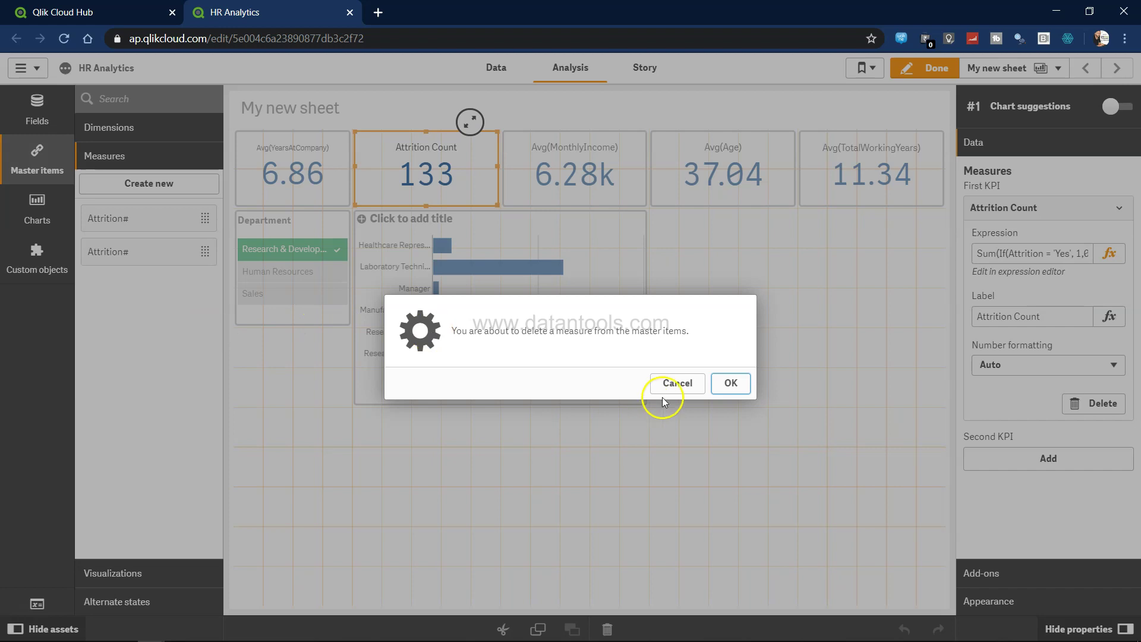
pyautogui.click(731, 383)
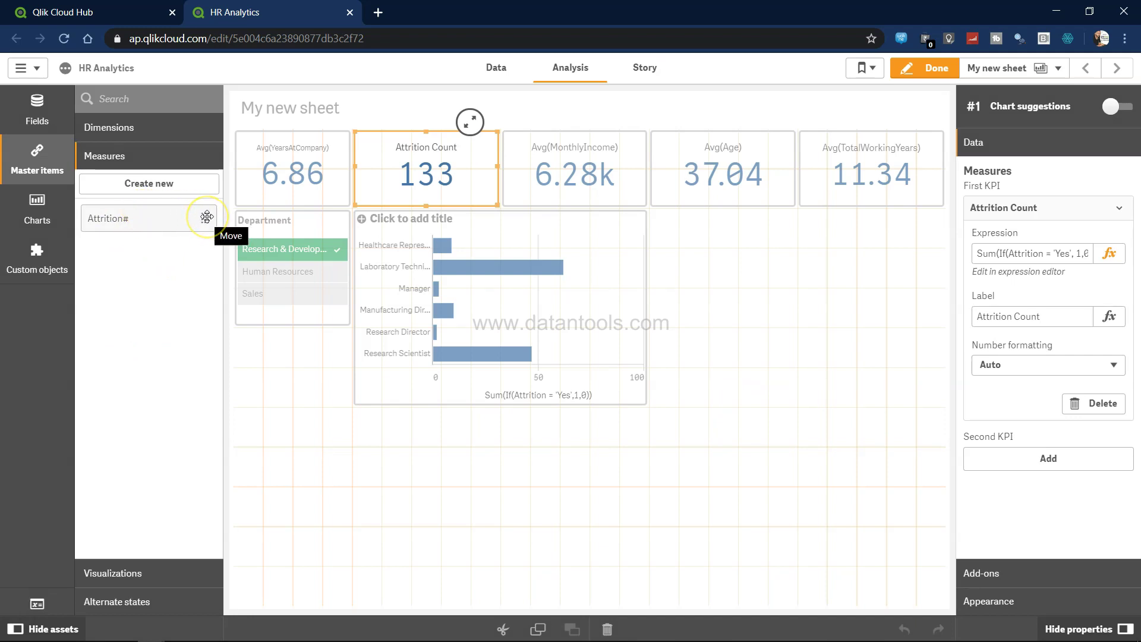
# Review the edit settings of the remaining Attrition# master measure and leave them without changes.
pyautogui.rightClick(143, 220)
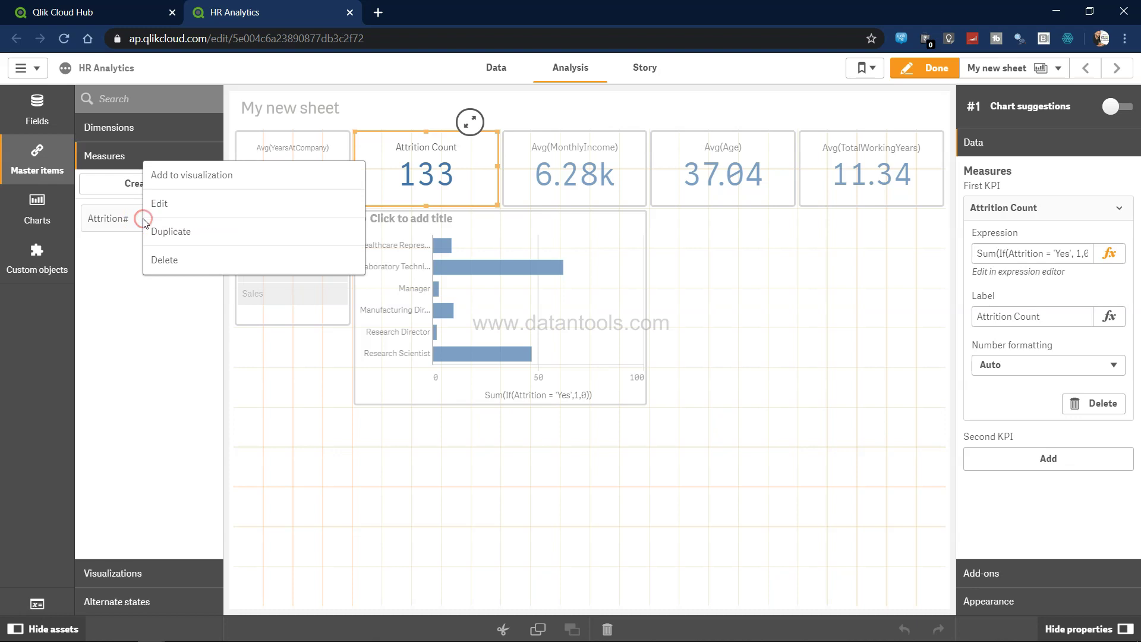
pyautogui.click(168, 203)
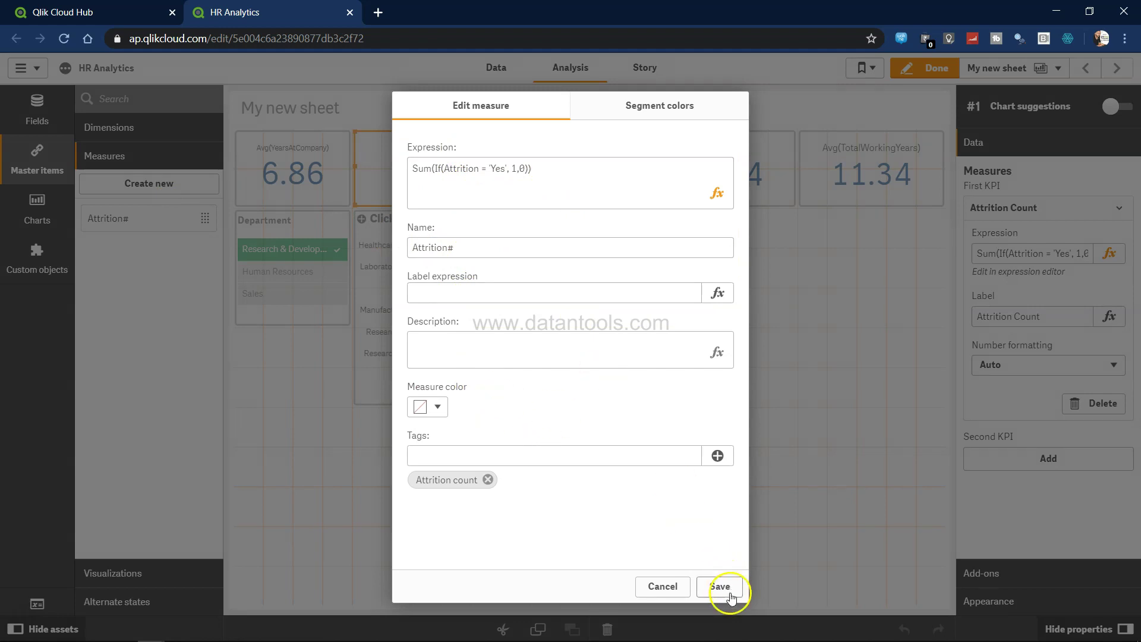
pyautogui.click(662, 587)
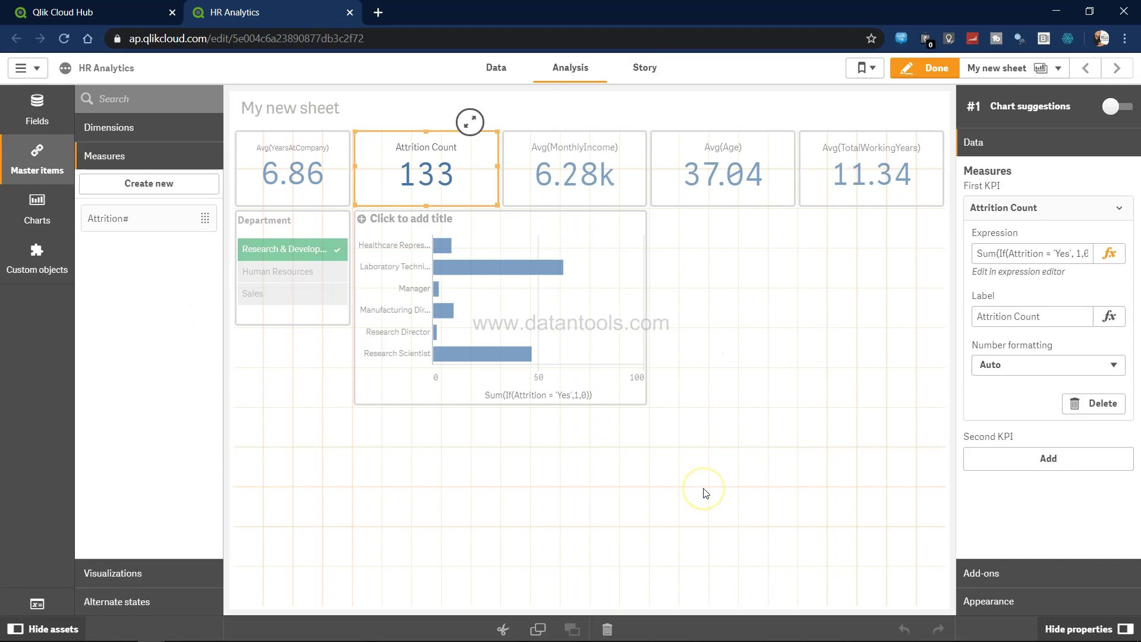
# Check the planned charts in the Google Slides dashboard outline and return to the HR Analytics sheet.
pyautogui.hotkey('alt', 'Tab')
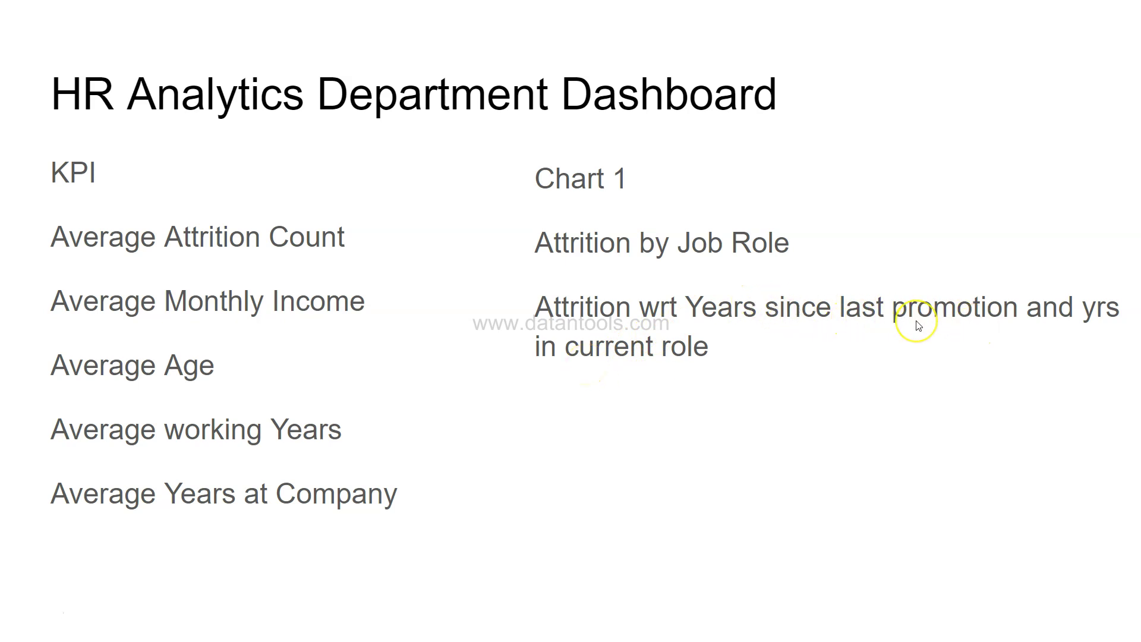
pyautogui.hotkey('alt', 'Tab')
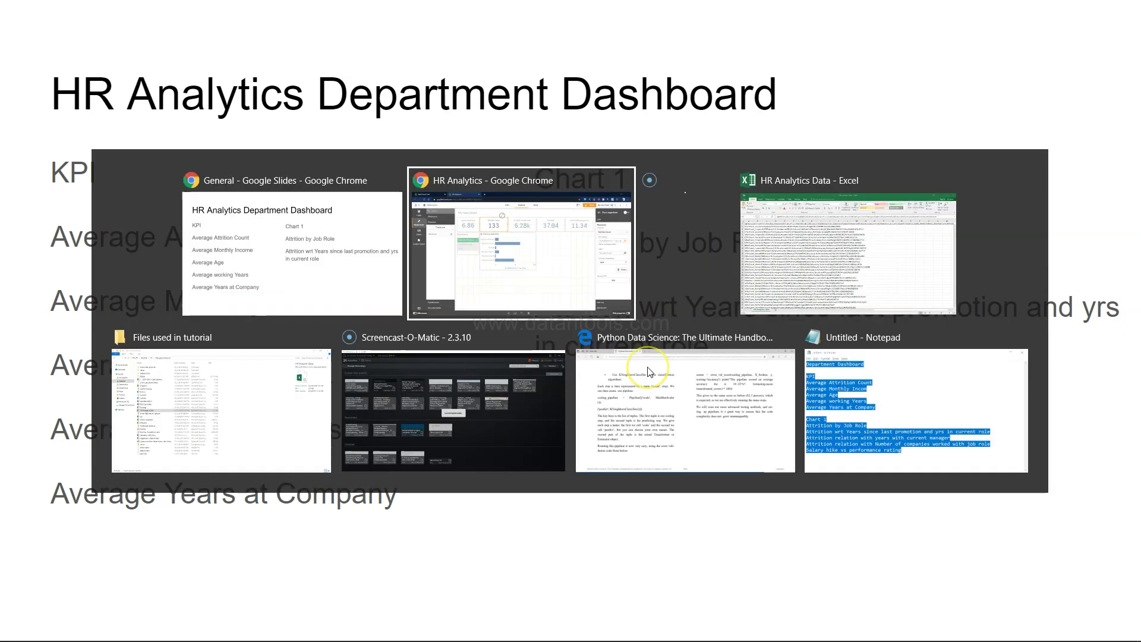
pyautogui.click(716, 389)
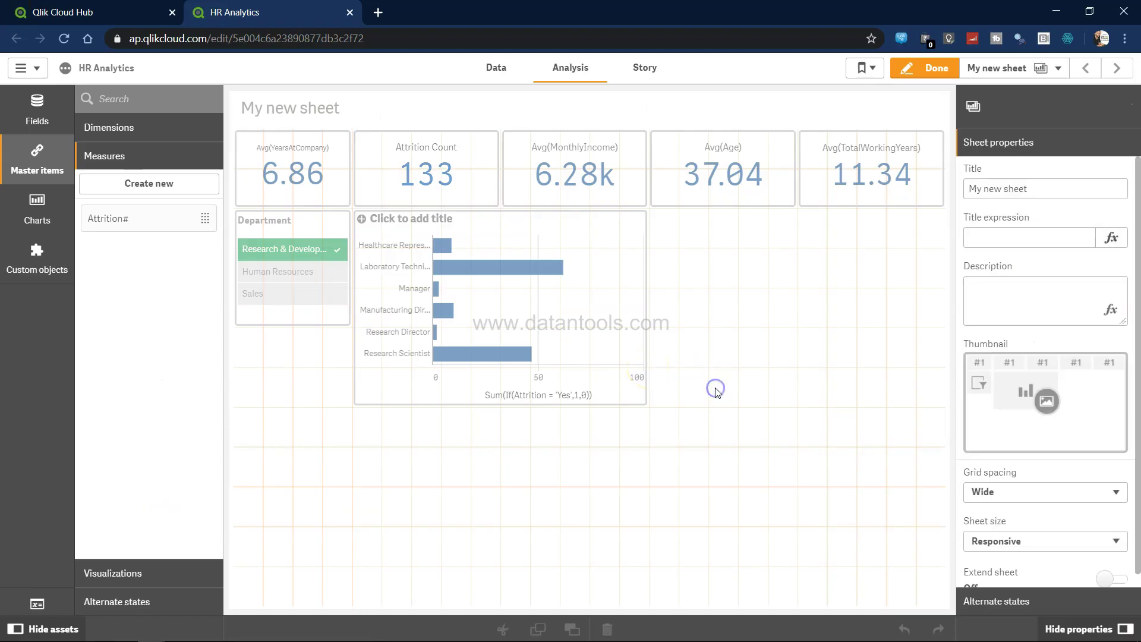
# Add a scatter plot to the empty area beside the job role bar chart and extend it to the bar chart's height.
pyautogui.click(37, 211)
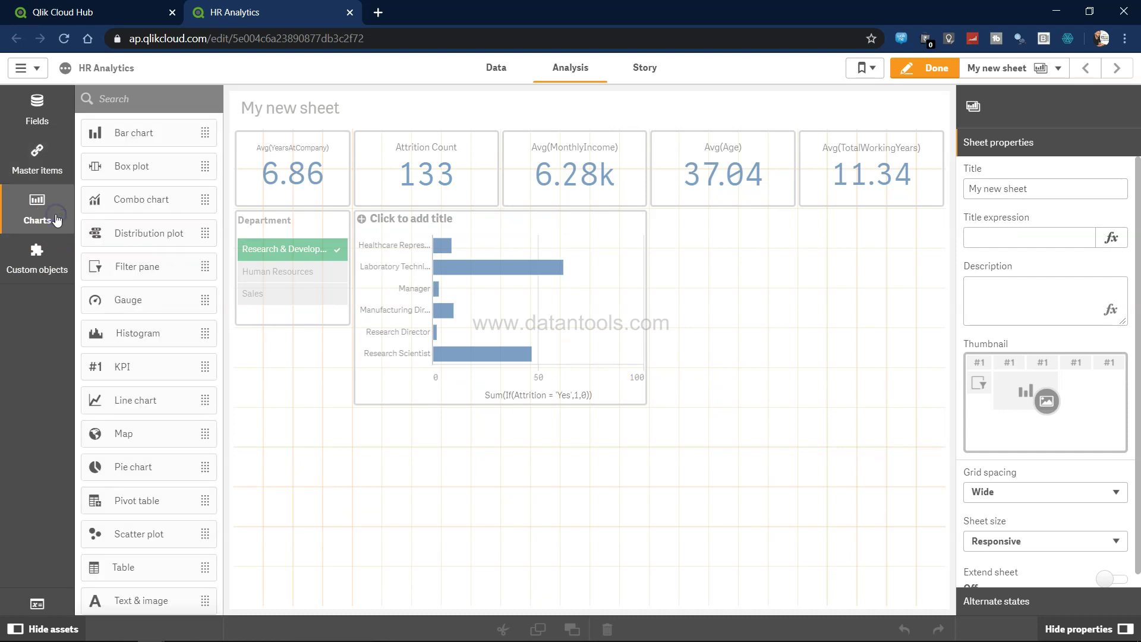
pyautogui.moveTo(160, 534); pyautogui.dragTo(766, 317)
pyautogui.click(782, 336)
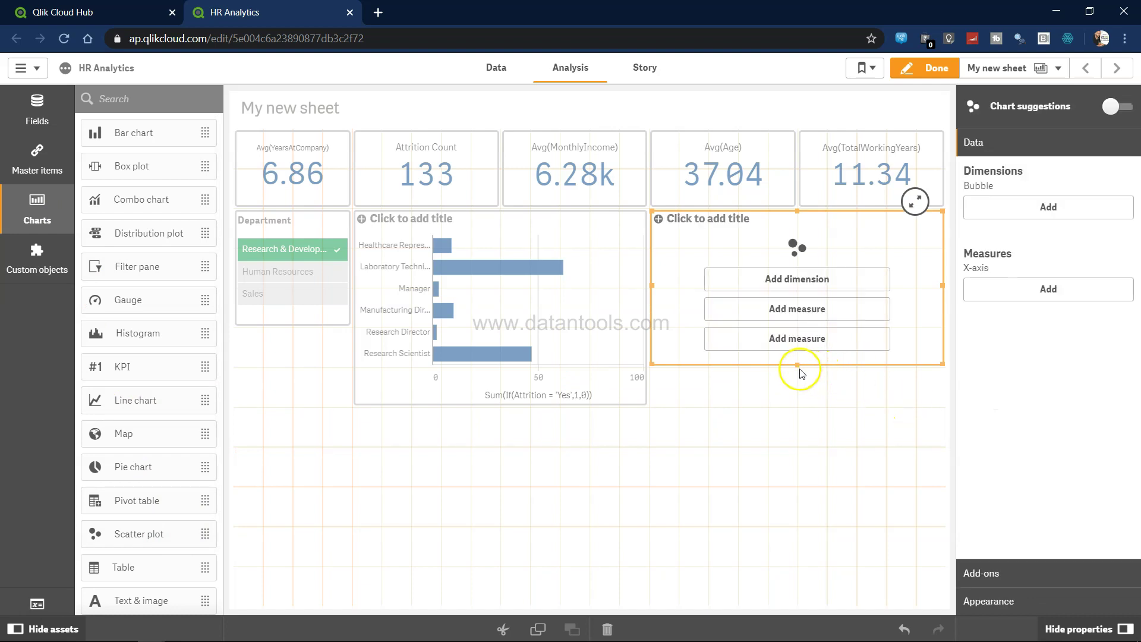
pyautogui.moveTo(797, 364); pyautogui.dragTo(800, 403)
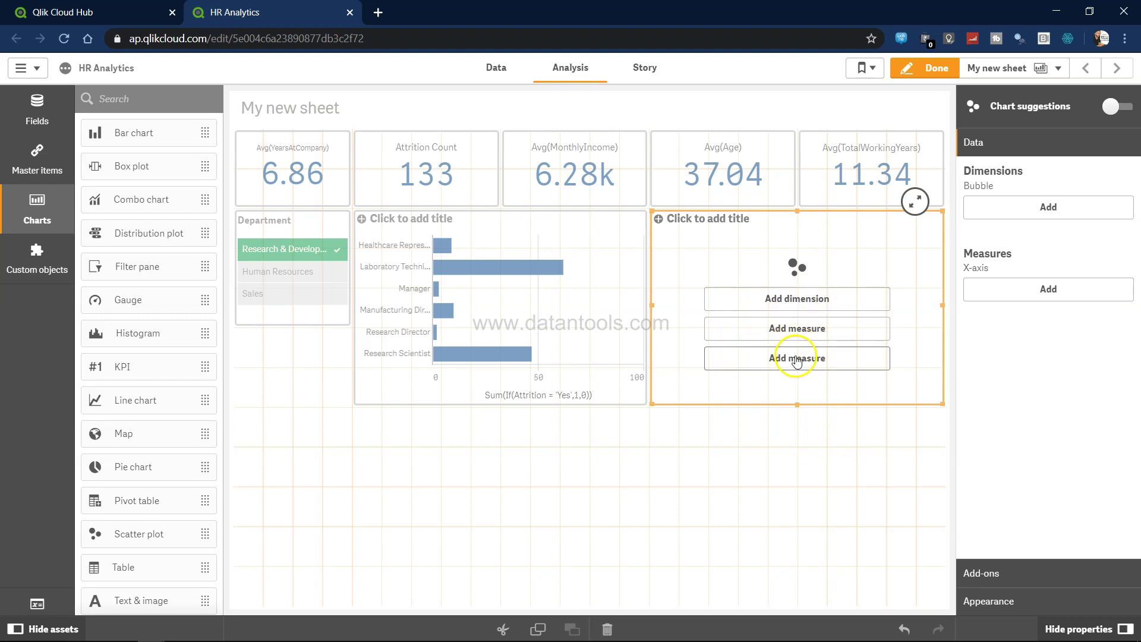
# Recheck the planned attrition chart in the slides and add Avg(YearsSinceLastPromotion) as the scatter plot's X-axis measure.
pyautogui.hotkey('alt', 'Tab')
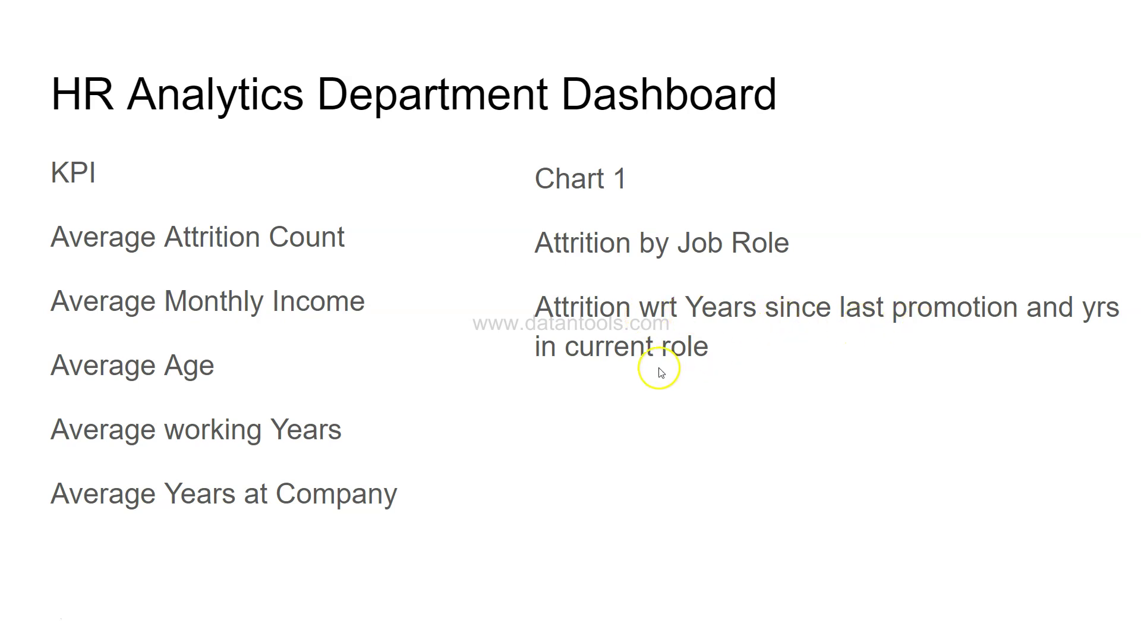
pyautogui.hotkey('alt', 'Tab')
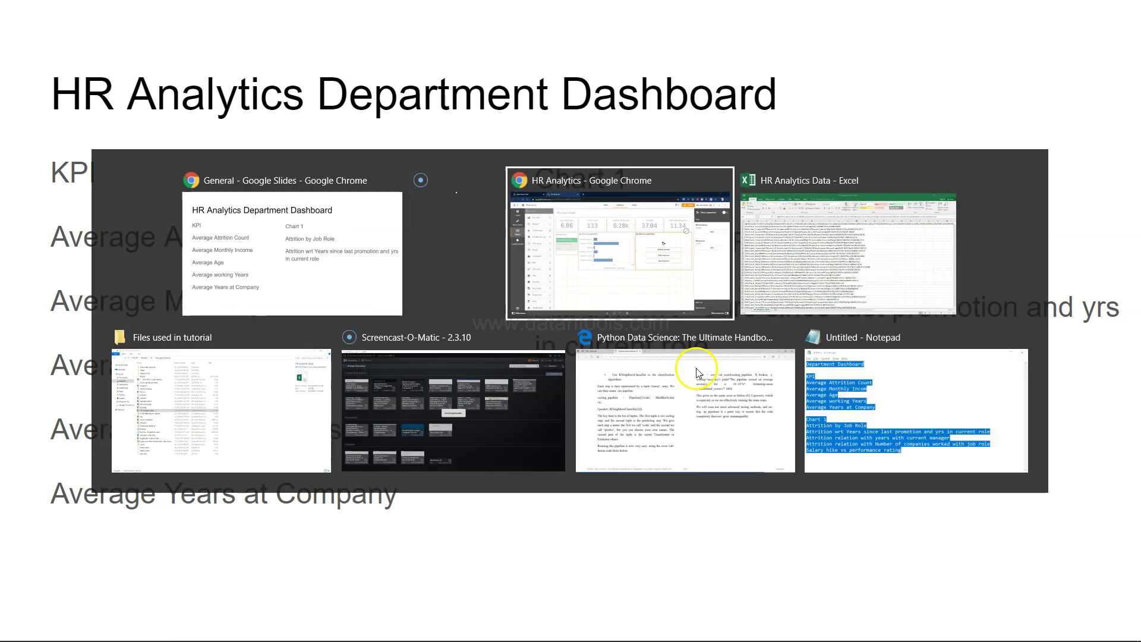
pyautogui.click(816, 330)
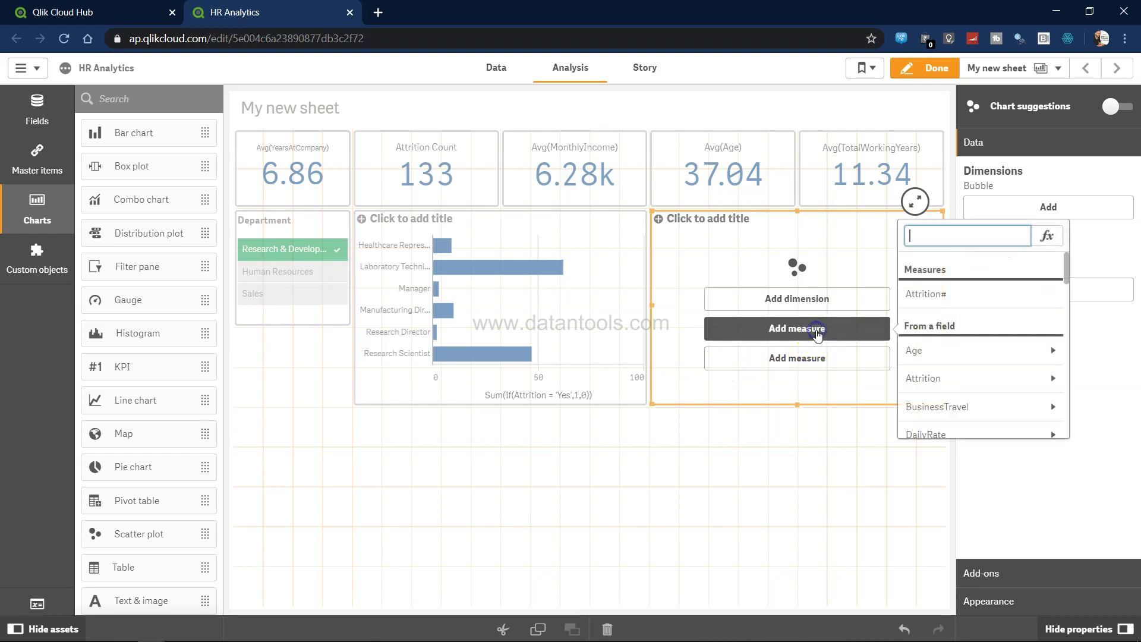
pyautogui.write('years')
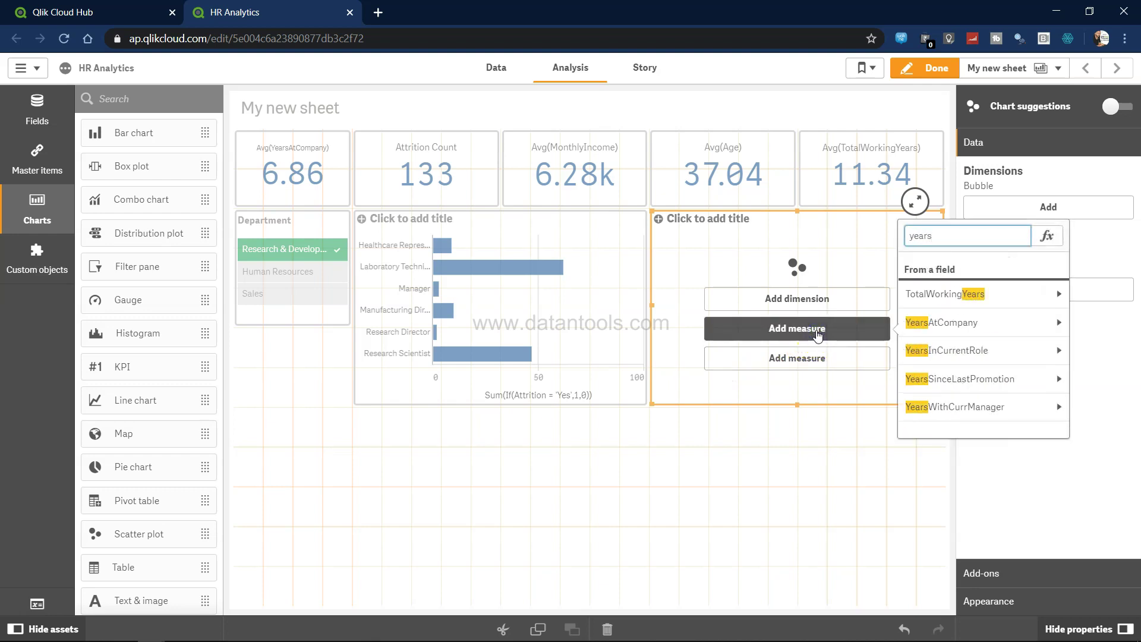
pyautogui.click(951, 379)
pyautogui.click(947, 342)
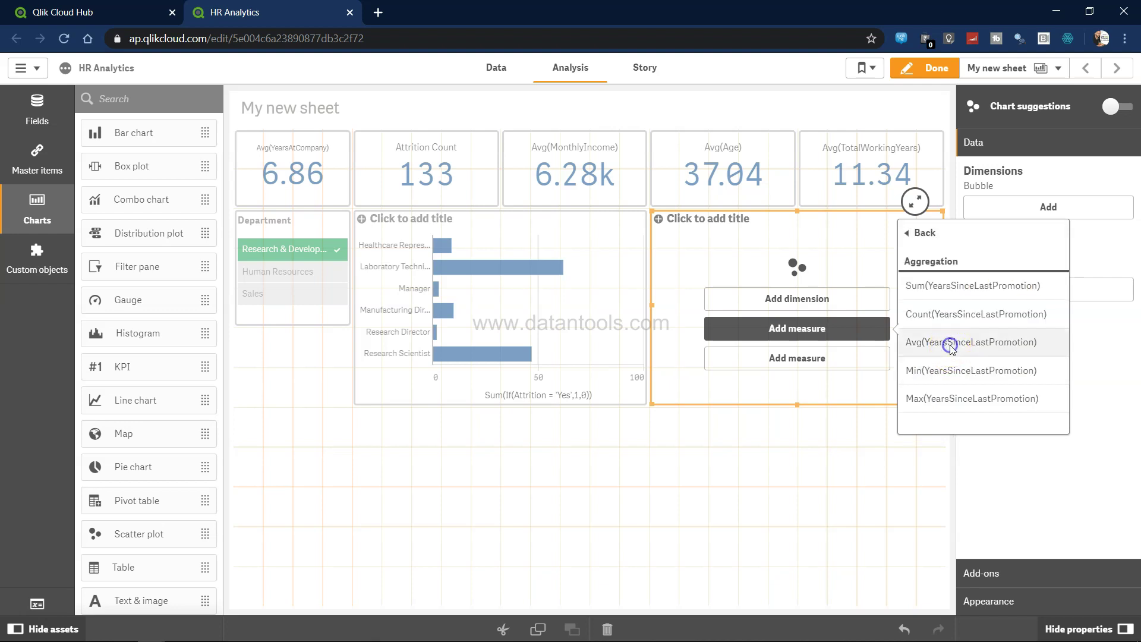
# Add Avg(YearsInCurrentRole) as the scatter plot's second measure.
pyautogui.click(834, 365)
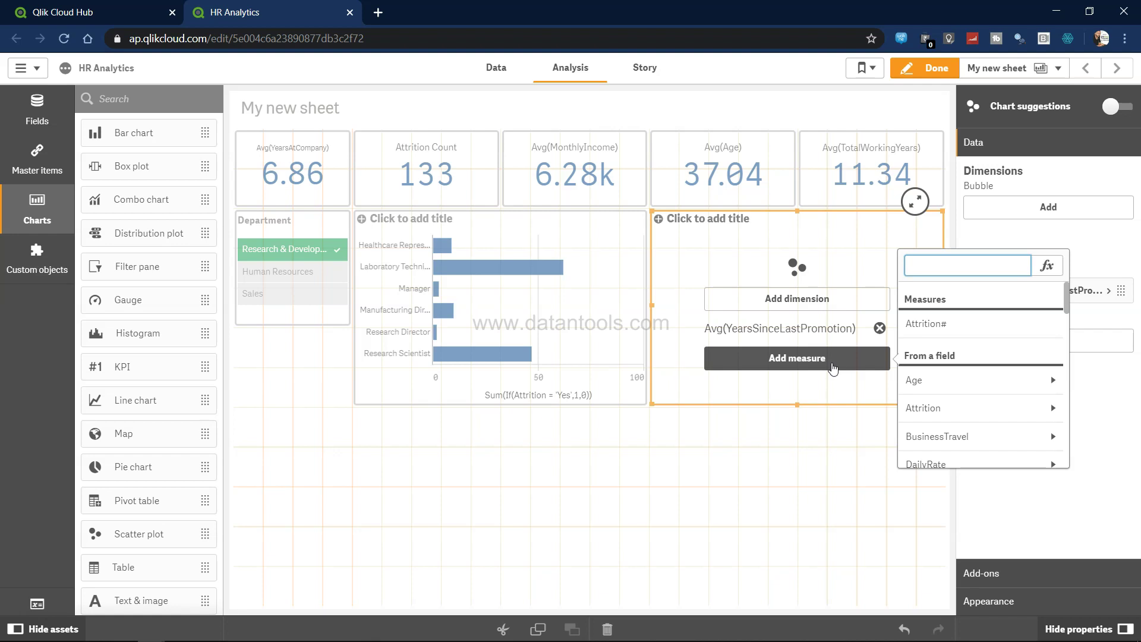
pyautogui.write('role')
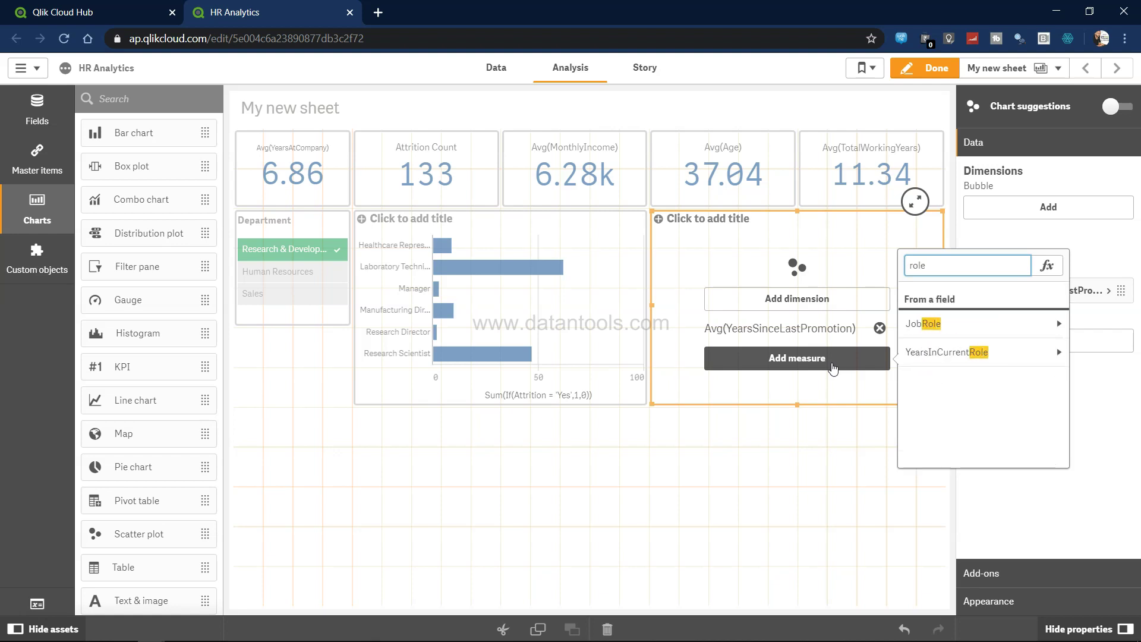
pyautogui.click(1004, 353)
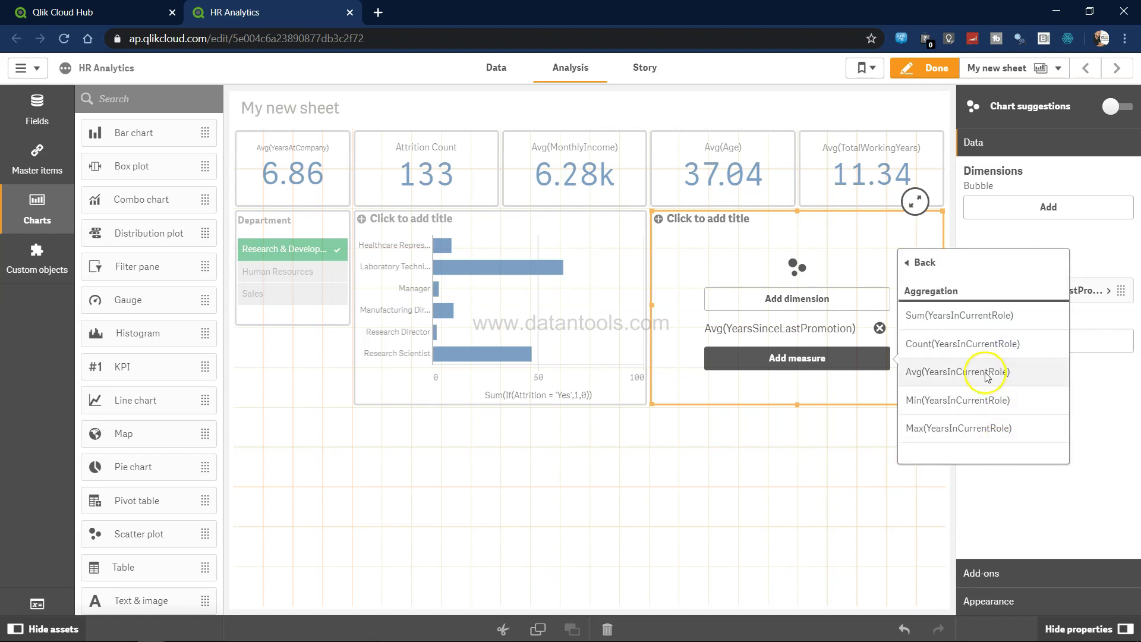
pyautogui.click(984, 373)
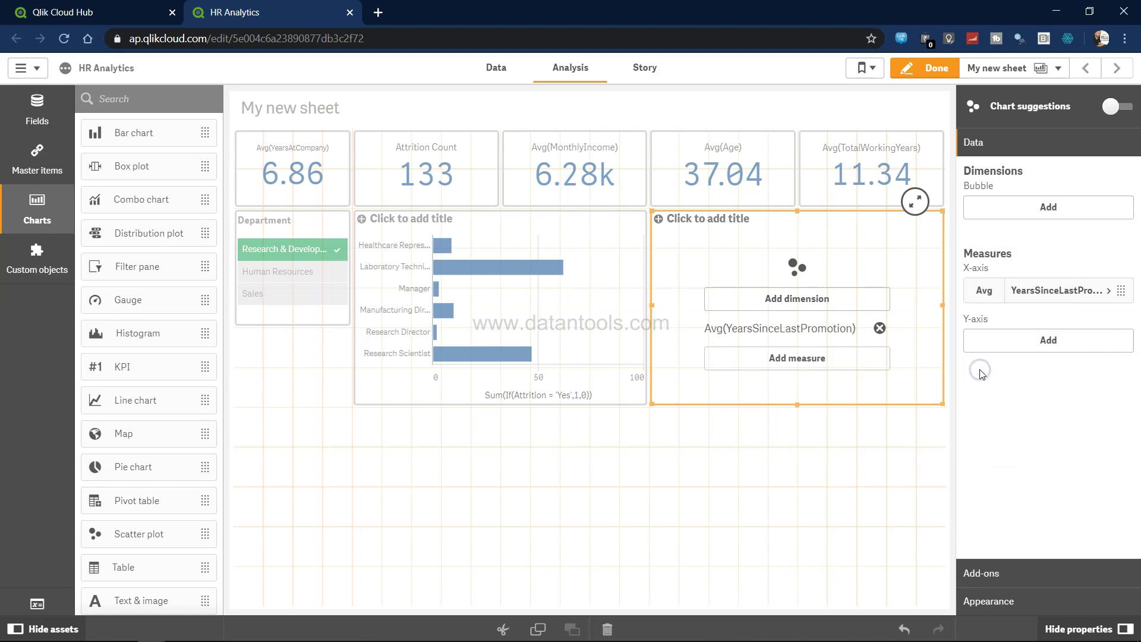
# Leave the dimension choice empty and remove both average measures from the scatter plot.
pyautogui.click(839, 300)
pyautogui.click(840, 433)
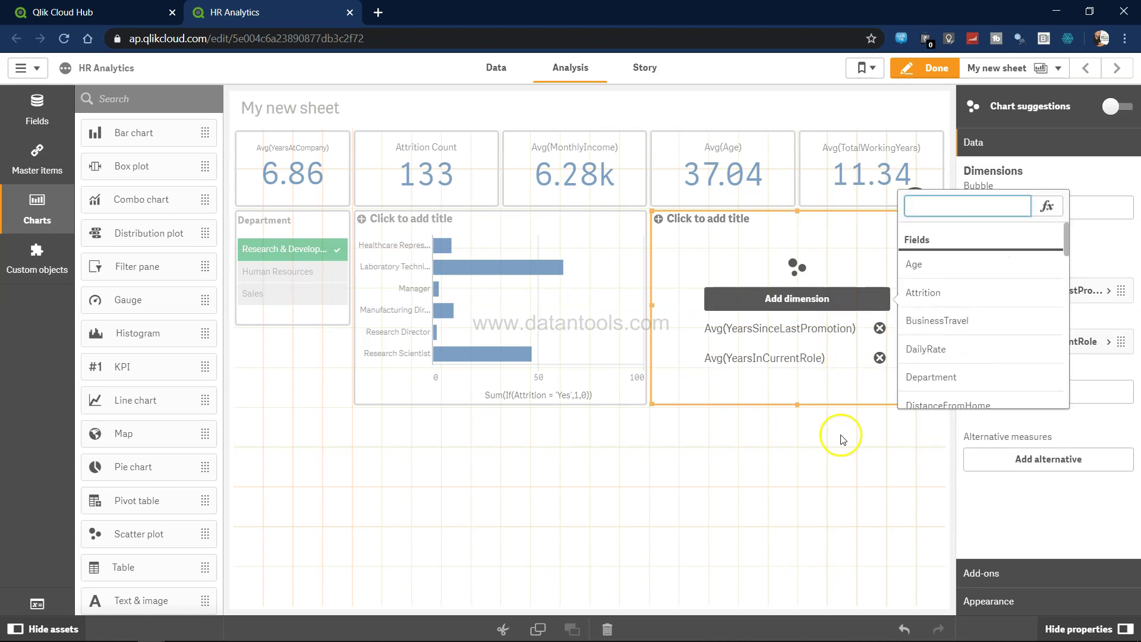
pyautogui.click(880, 357)
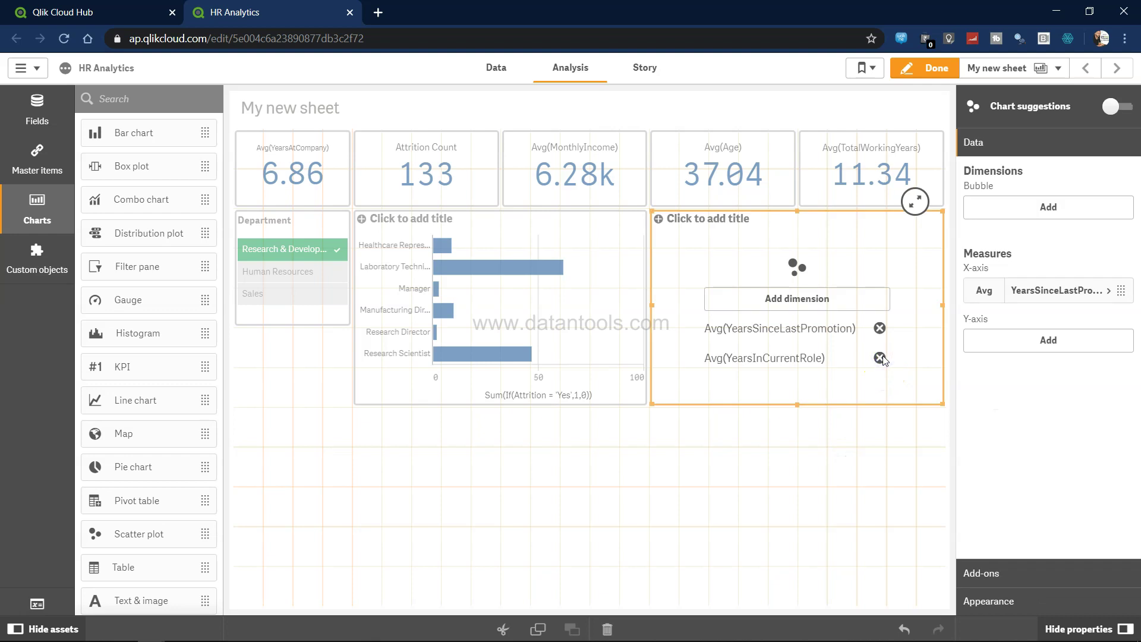
pyautogui.click(880, 328)
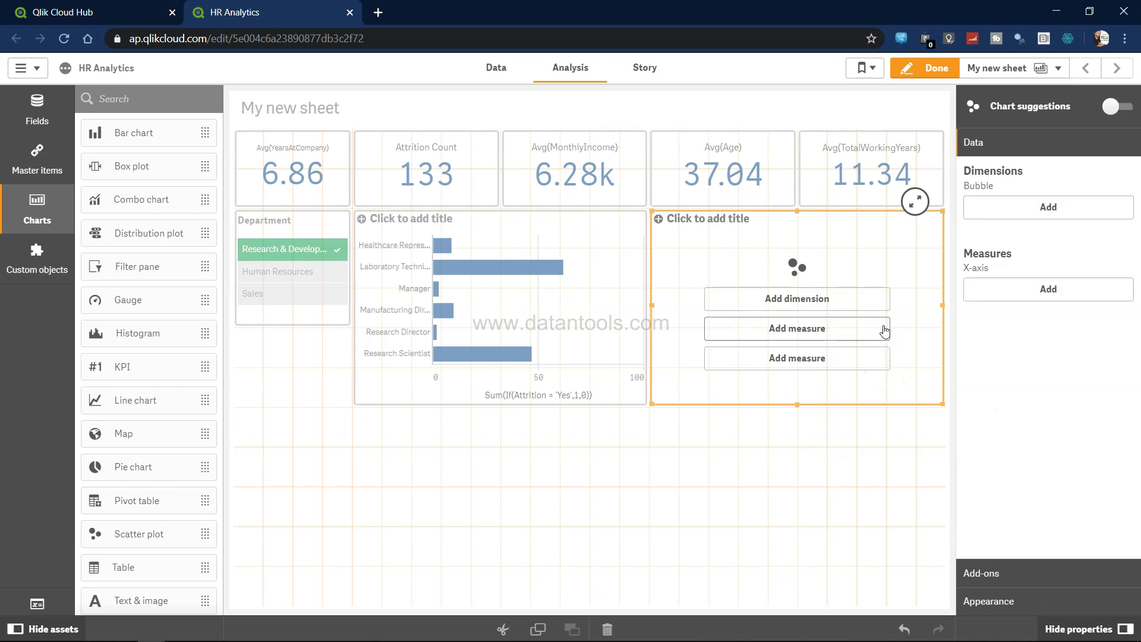
# Set the scatter plot's X-axis measure to the average of YearsSinceLastPromotion.
pyautogui.click(805, 328)
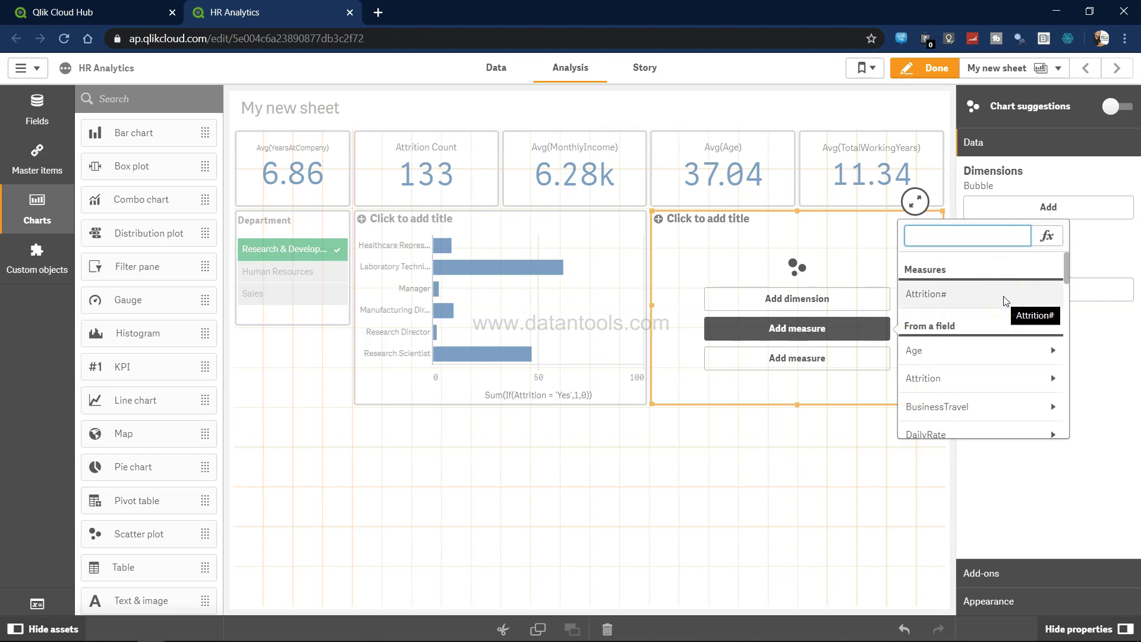
pyautogui.write('promo')
pyautogui.click(1061, 293)
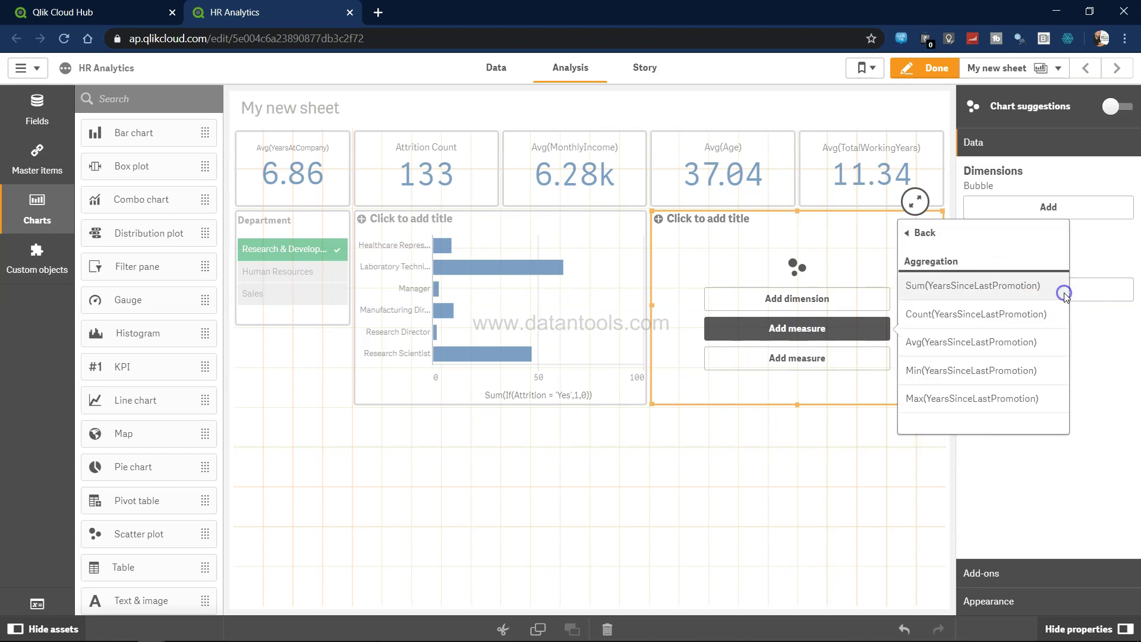
pyautogui.click(963, 345)
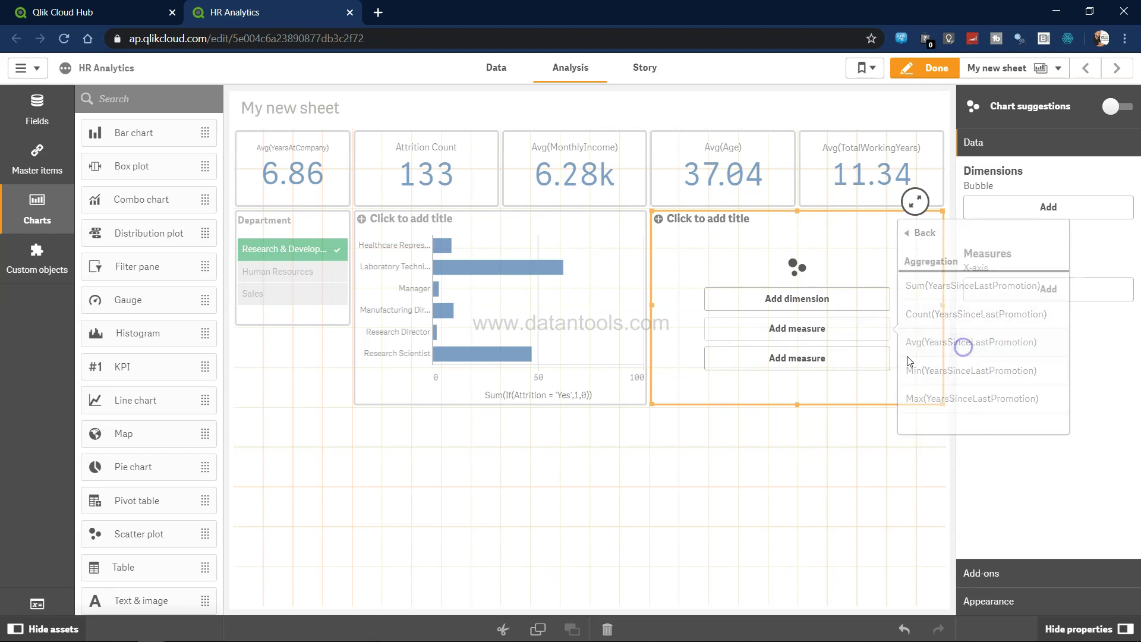
# Set the scatter plot's Y-axis measure to the average of YearsInCurrentRole.
pyautogui.click(803, 359)
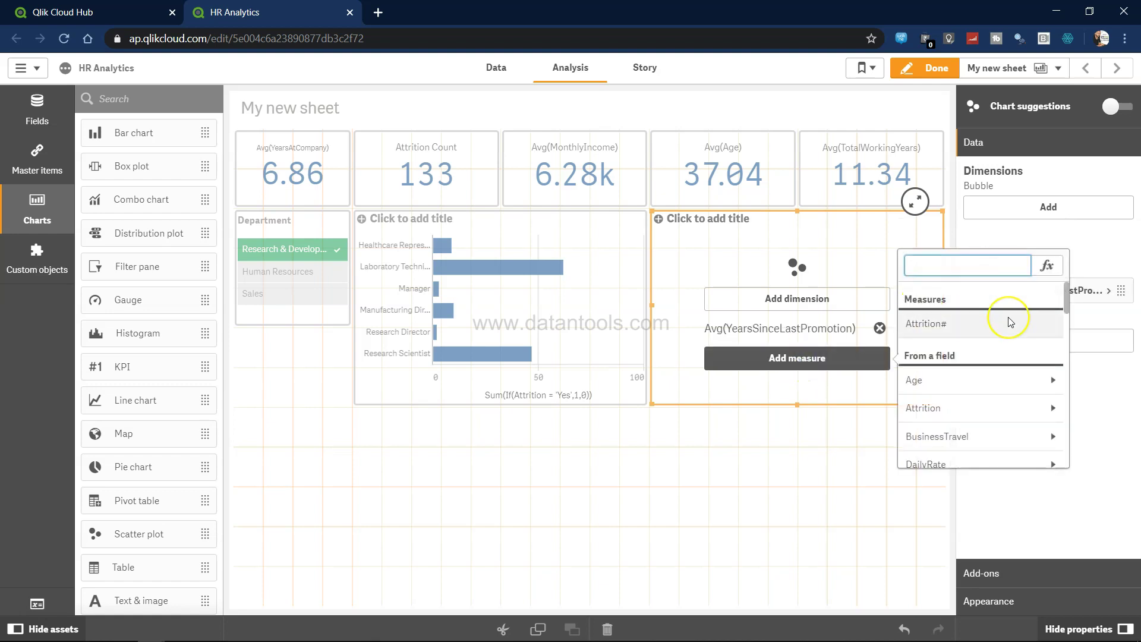
pyautogui.write('role')
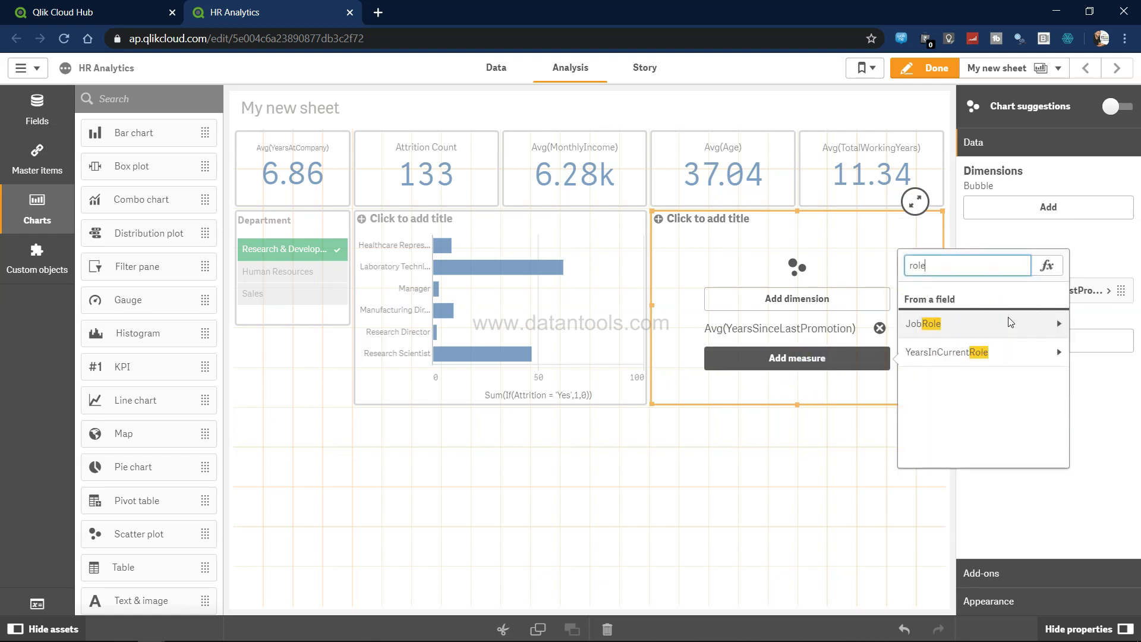
pyautogui.click(1054, 357)
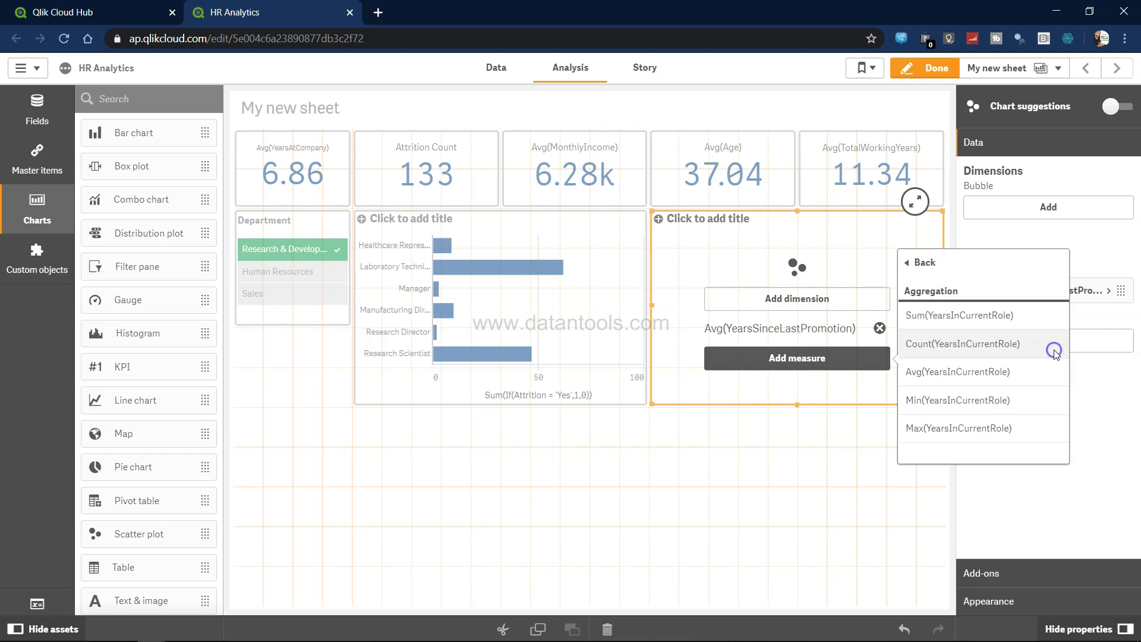
pyautogui.click(950, 372)
# Add the Attrition field as the scatter plot's bubble dimension.
pyautogui.click(828, 303)
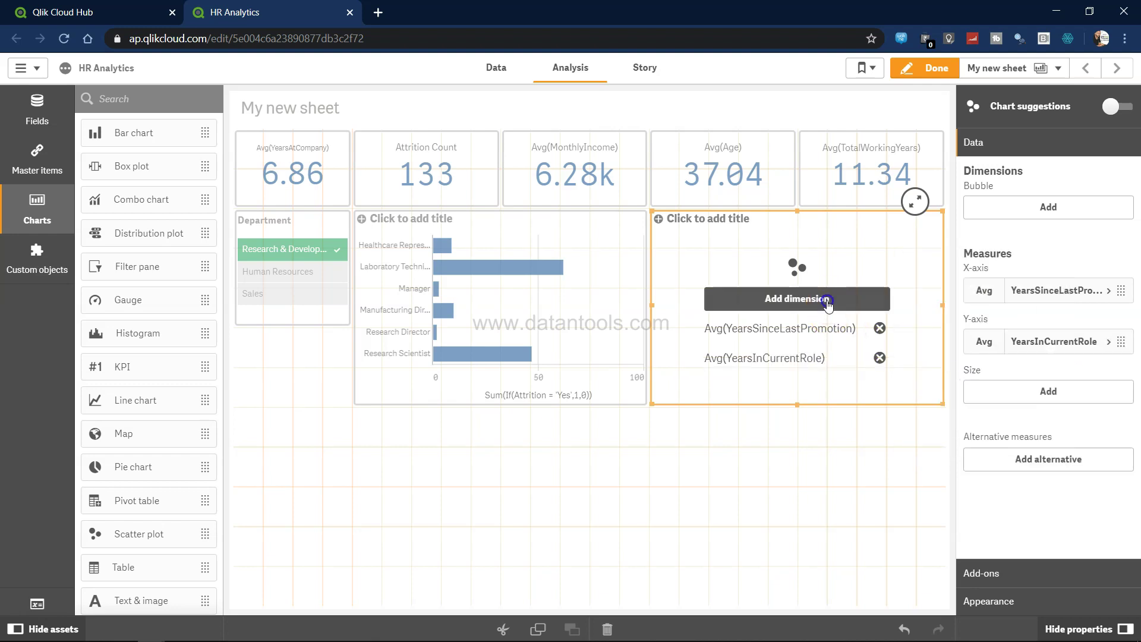
pyautogui.write('a')
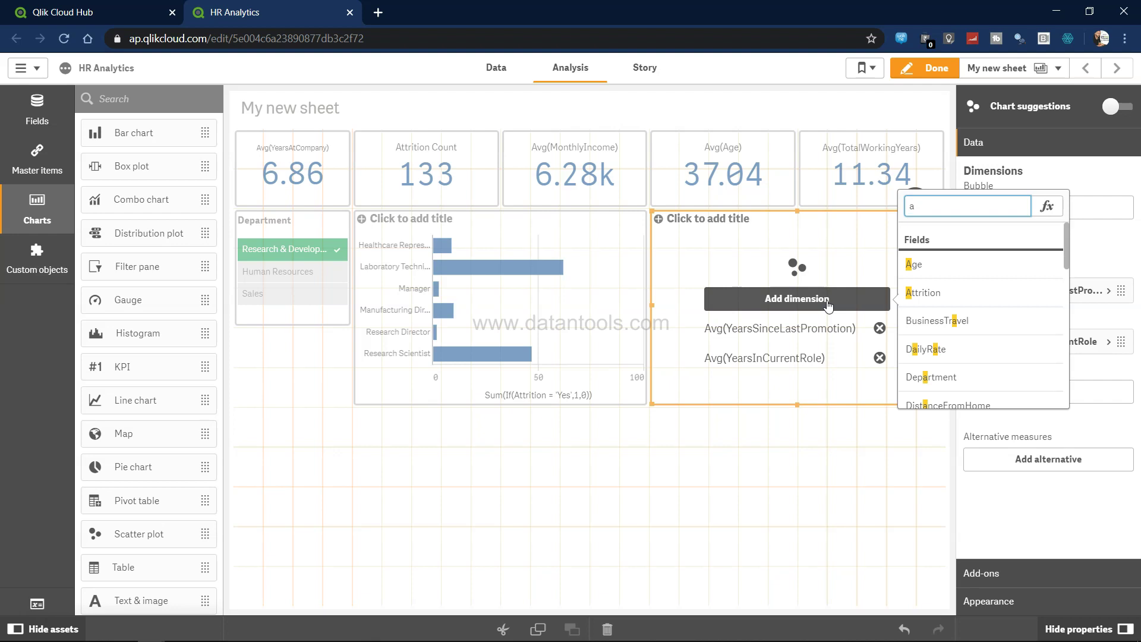
pyautogui.click(947, 292)
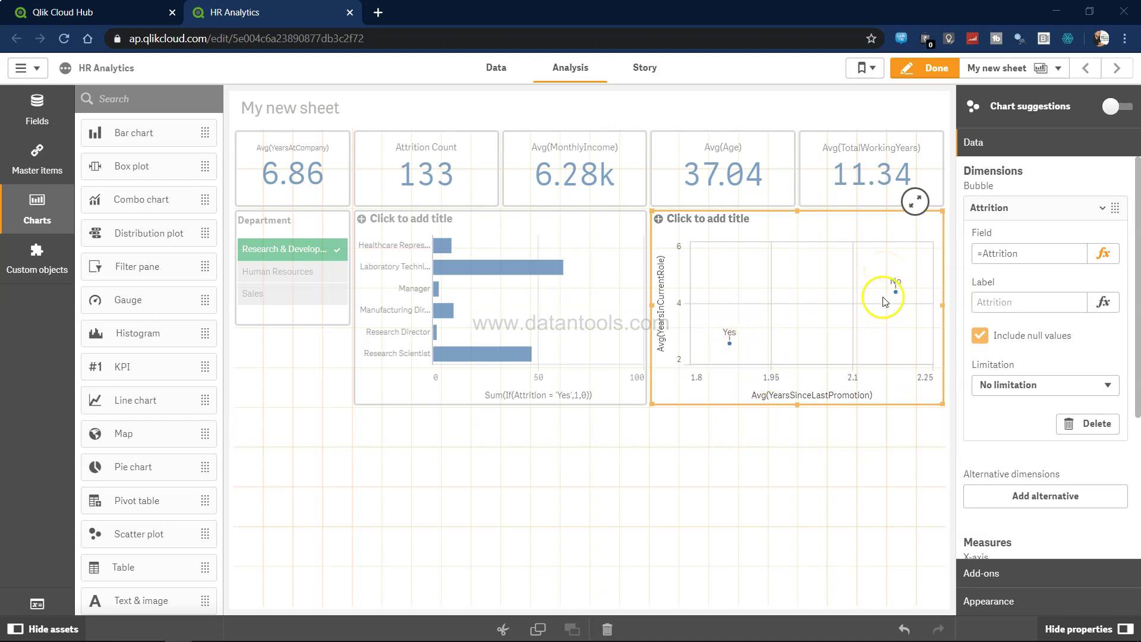
# Change the scatter plot's bubble dimension to the expression =AGGR(Attrition & '-' & RowNo(),Attrition,YearsInCurrentRole,YearsSinceLastPromotion).
pyautogui.click(1013, 253)
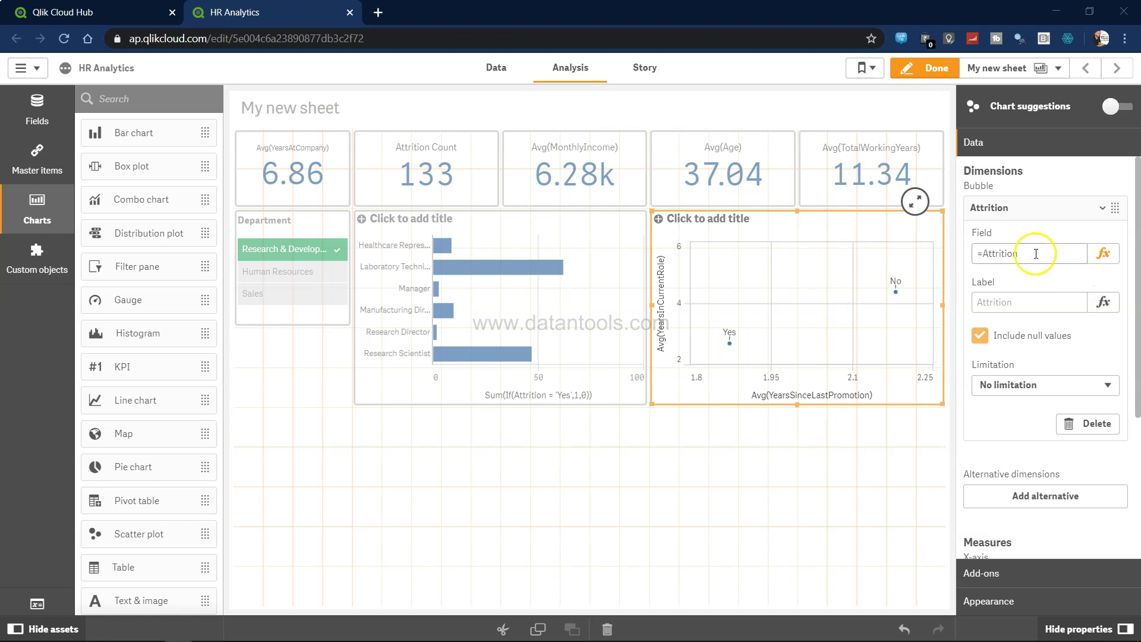
pyautogui.click(1103, 255)
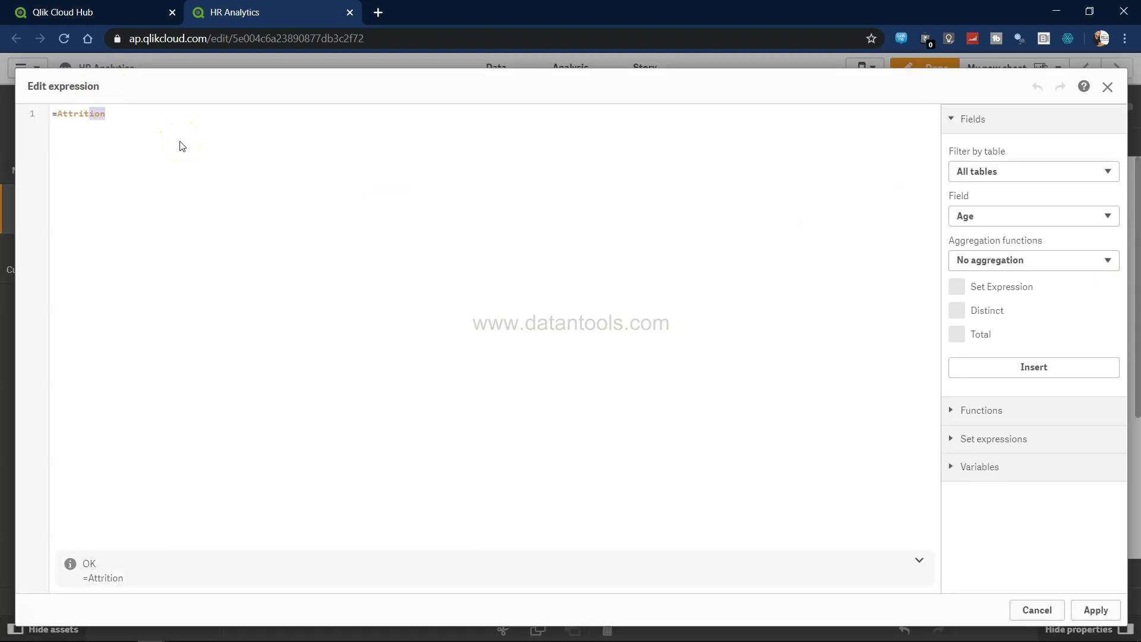
pyautogui.write('AGGR(')
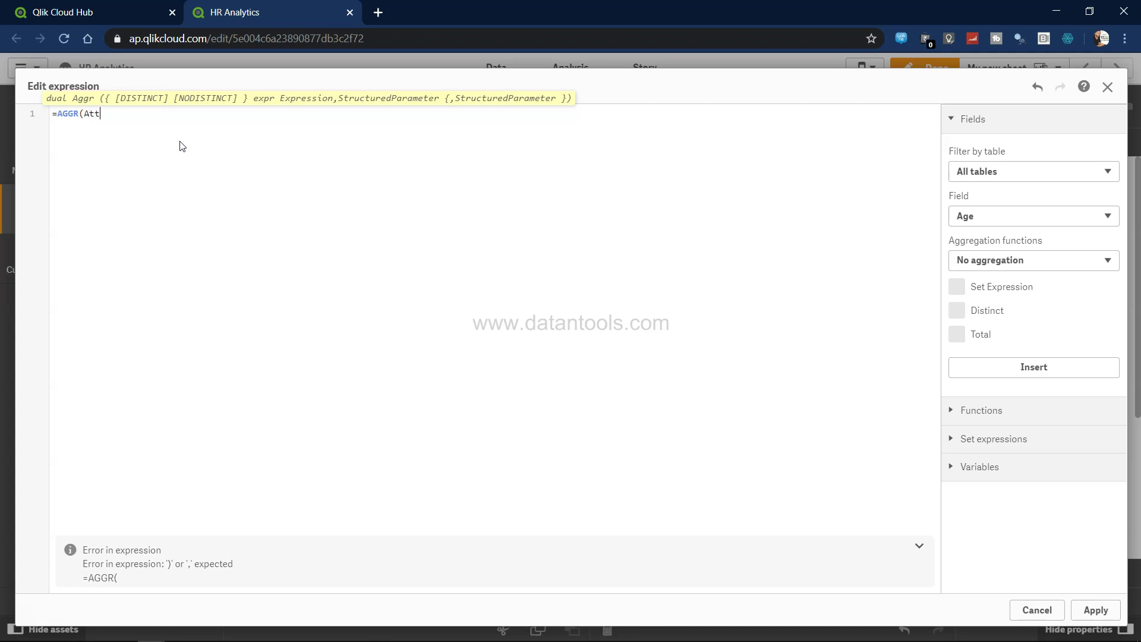
pyautogui.press('Return')
pyautogui.write("'-' & rown")
pyautogui.press('Return')
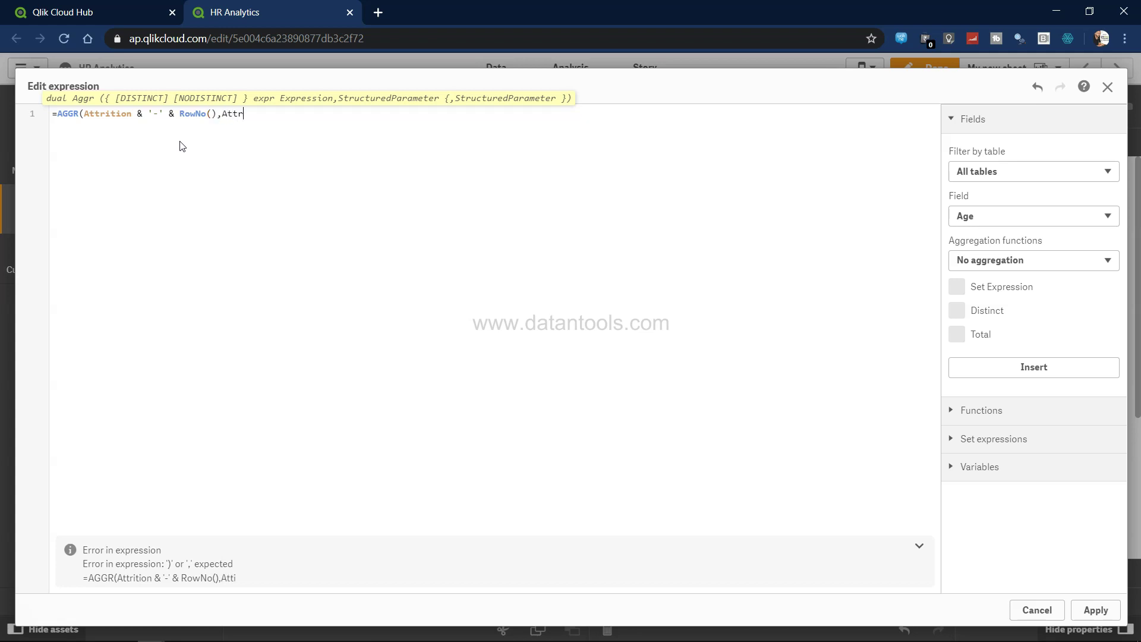
pyautogui.write('tion,years')
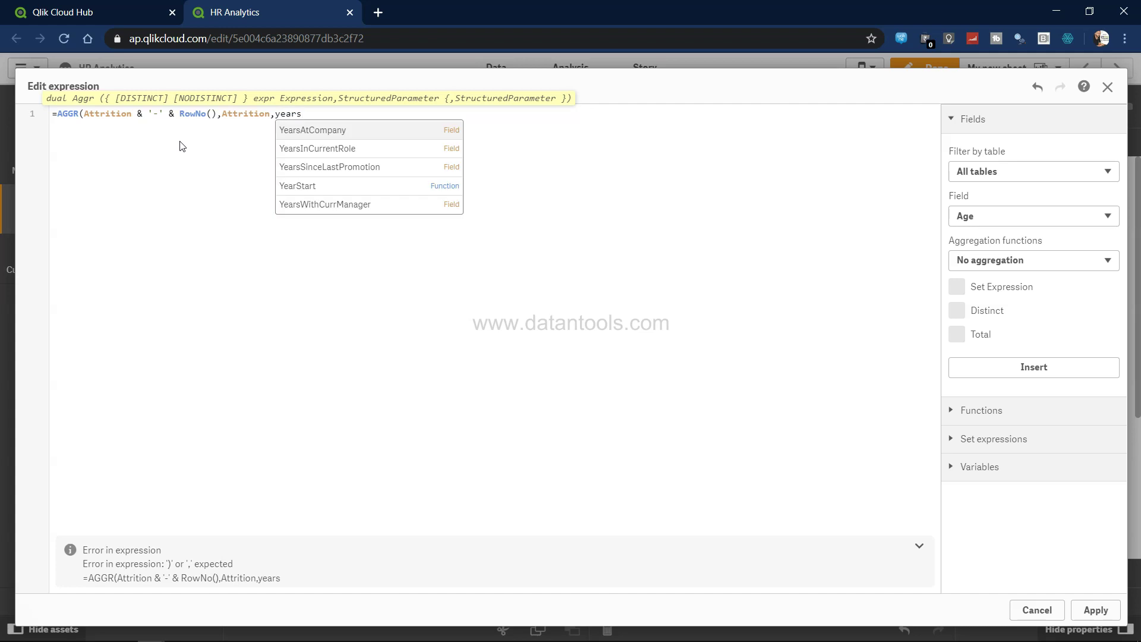
pyautogui.press('Return')
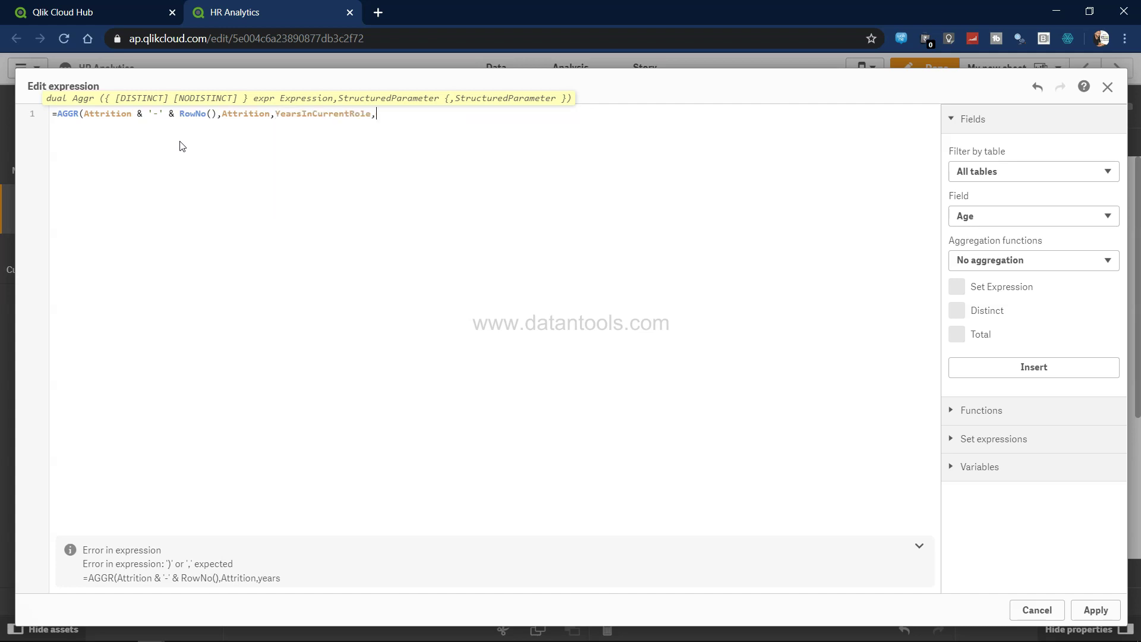
pyautogui.write(',years')
pyautogui.press('Down')
pyautogui.press('Return')
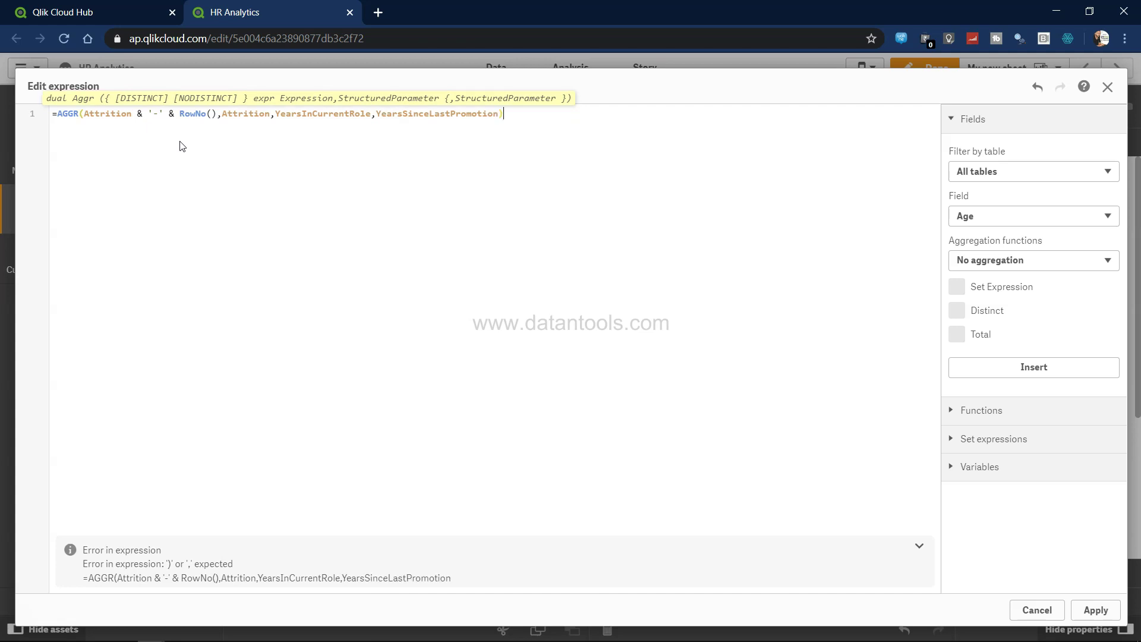
pyautogui.write(')')
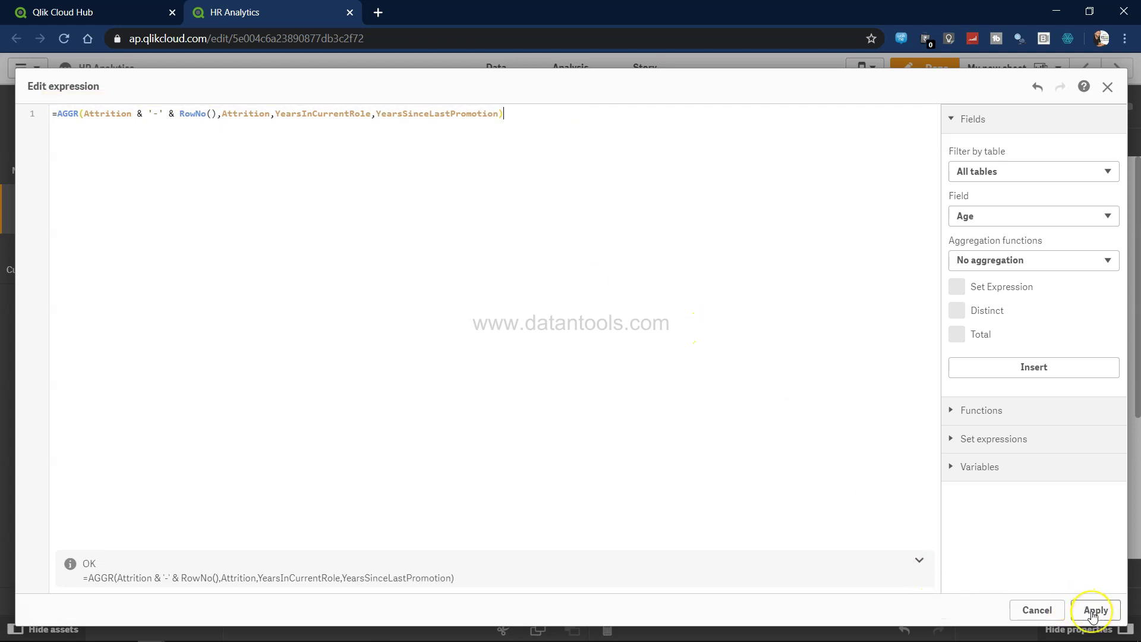
pyautogui.click(1094, 610)
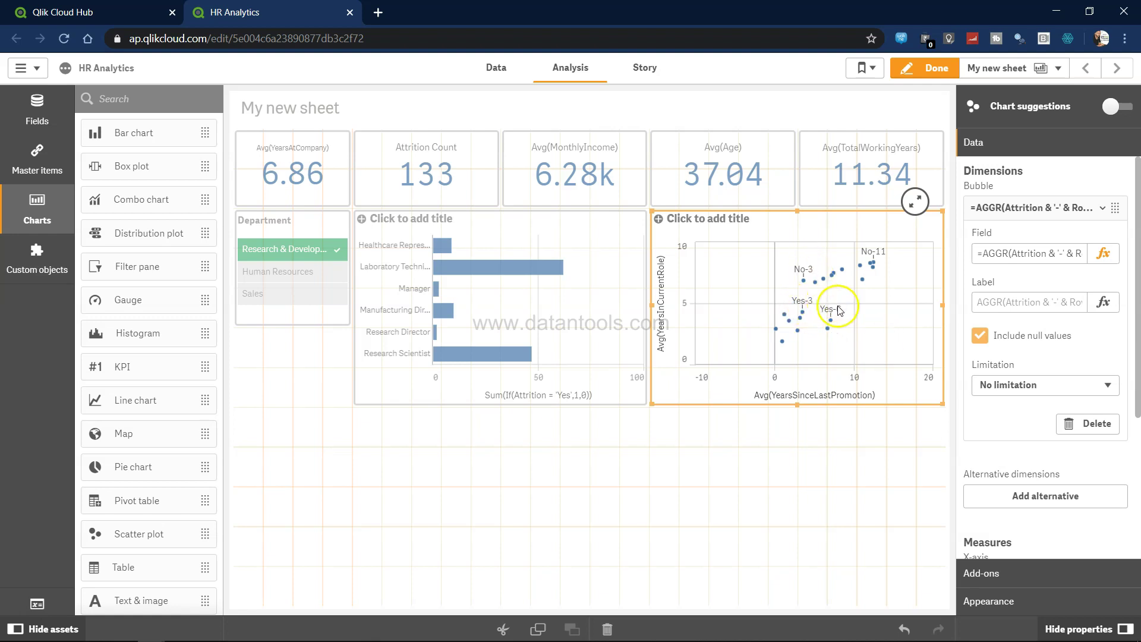
pyautogui.click(914, 345)
pyautogui.click(836, 349)
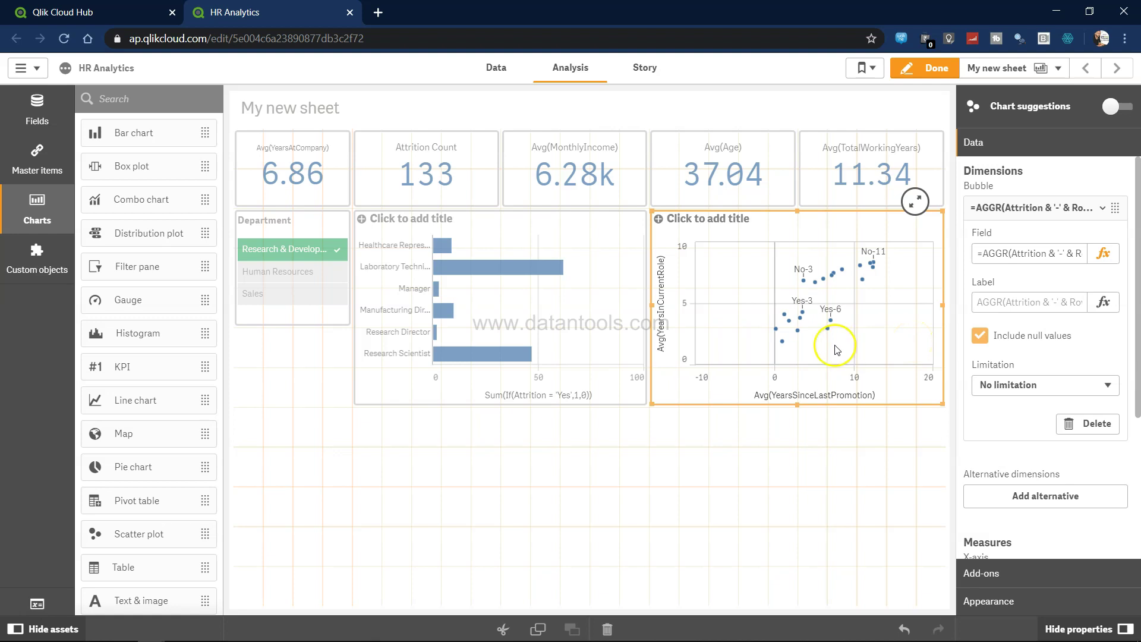
pyautogui.click(1009, 258)
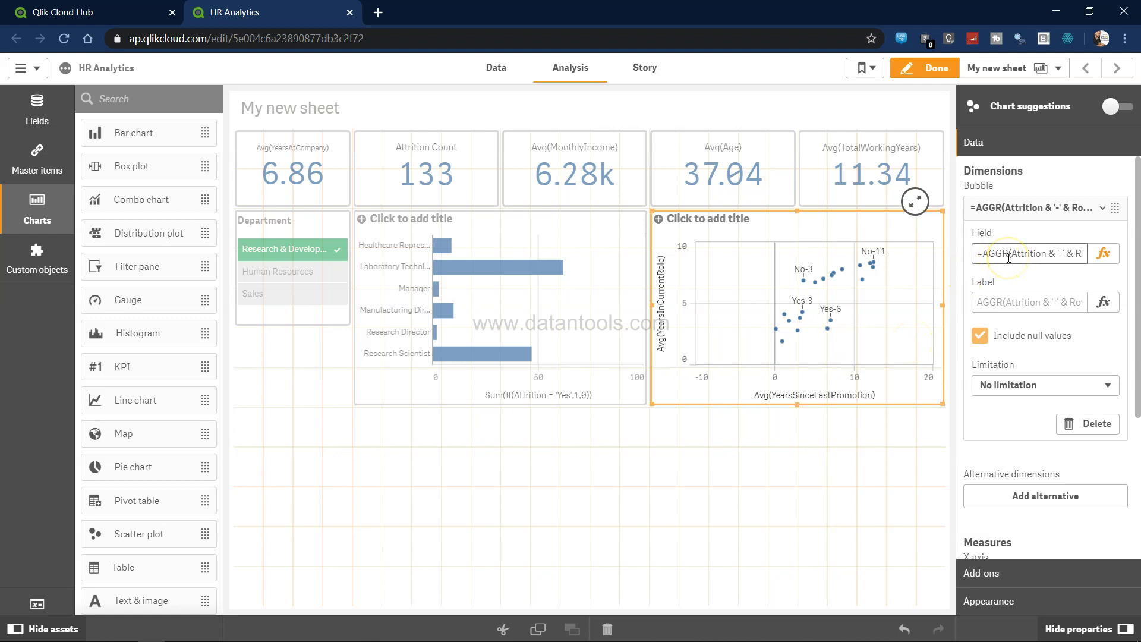
pyautogui.click(743, 313)
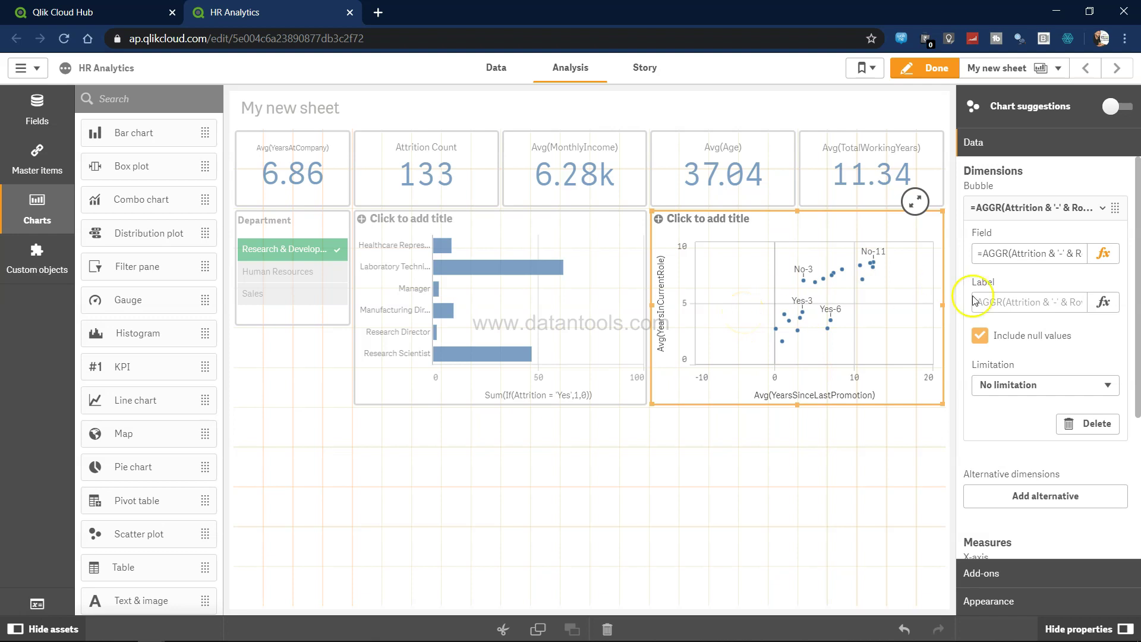
pyautogui.click(1007, 256)
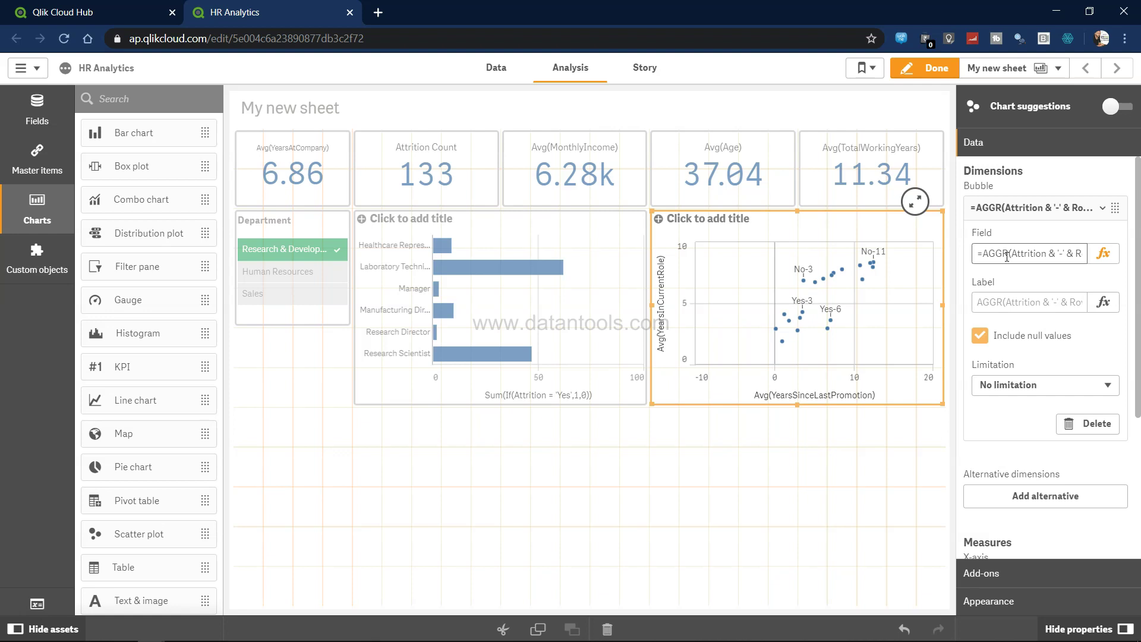
# Check the HR Analytics Department Dashboard outline slide for the next required chart and return to the Qlik sheet.
pyautogui.click(295, 508)
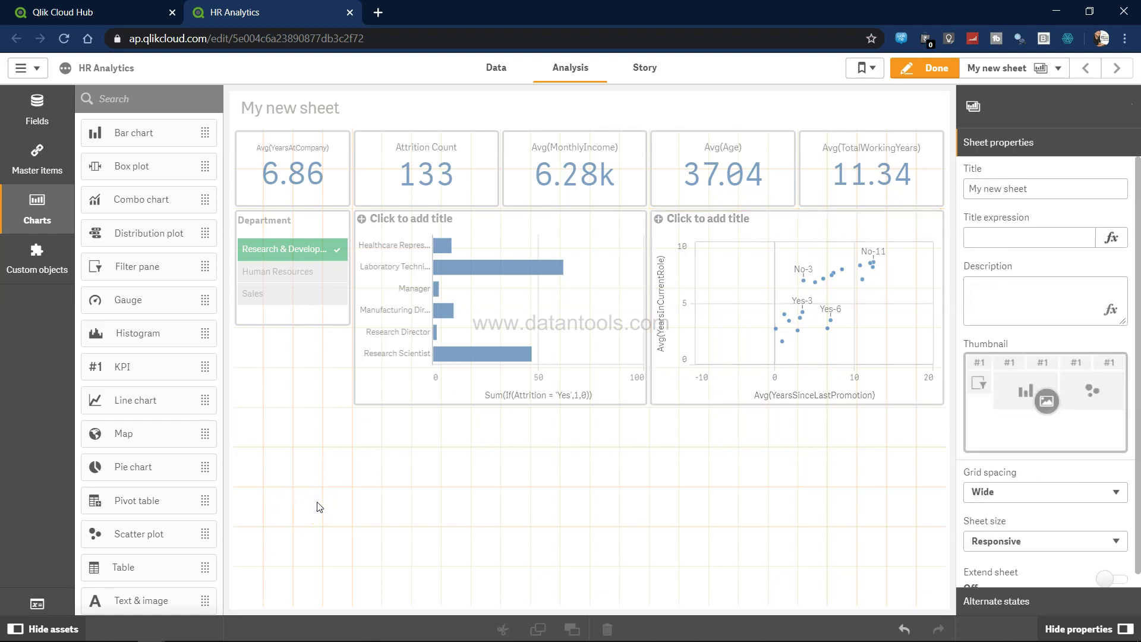
pyautogui.hotkey('alt', 'Tab')
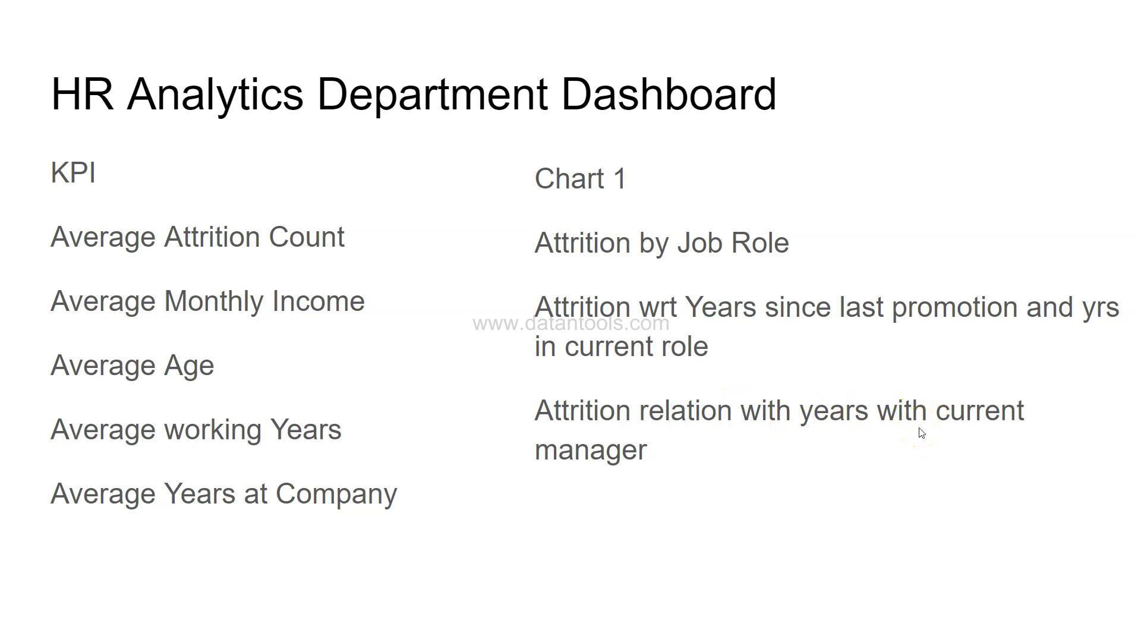
pyautogui.hotkey('alt', 'Tab')
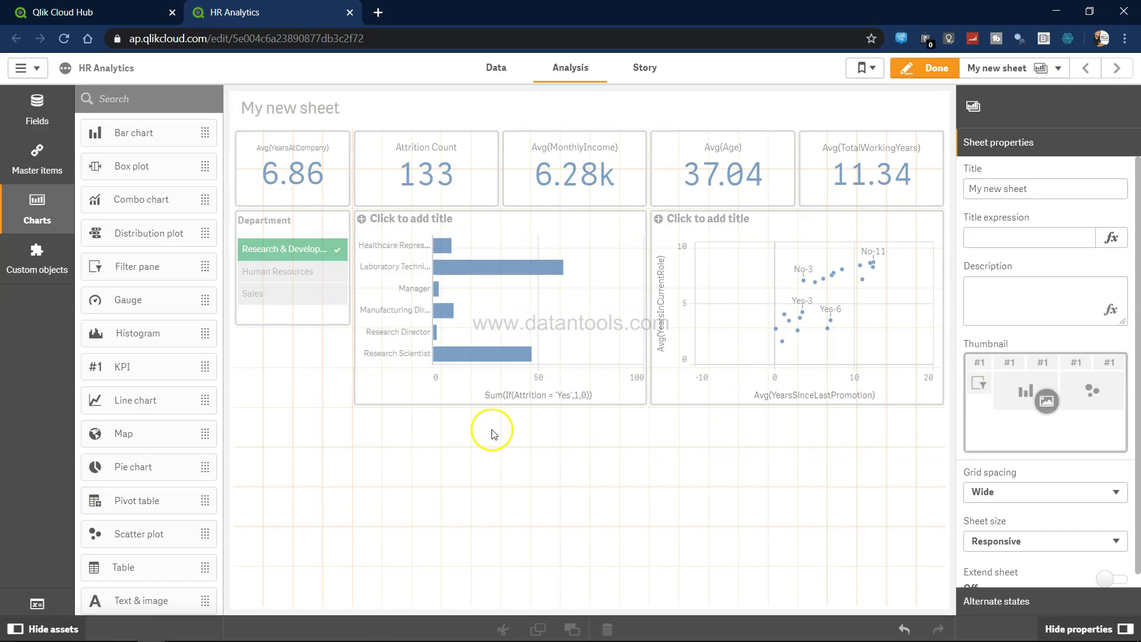
# Add a treemap in the empty area below the existing charts, using YearsWithCurrManager as its dimension and Attrition# as its size measure.
pyautogui.scroll(-2, 160, 293)
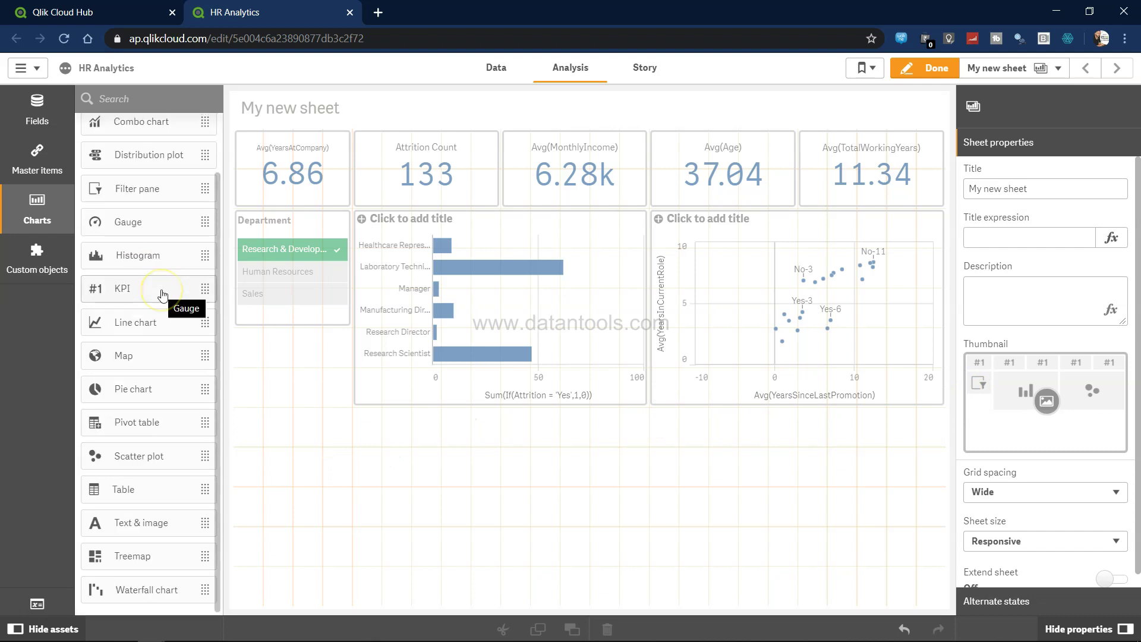
pyautogui.moveTo(165, 555); pyautogui.dragTo(352, 482)
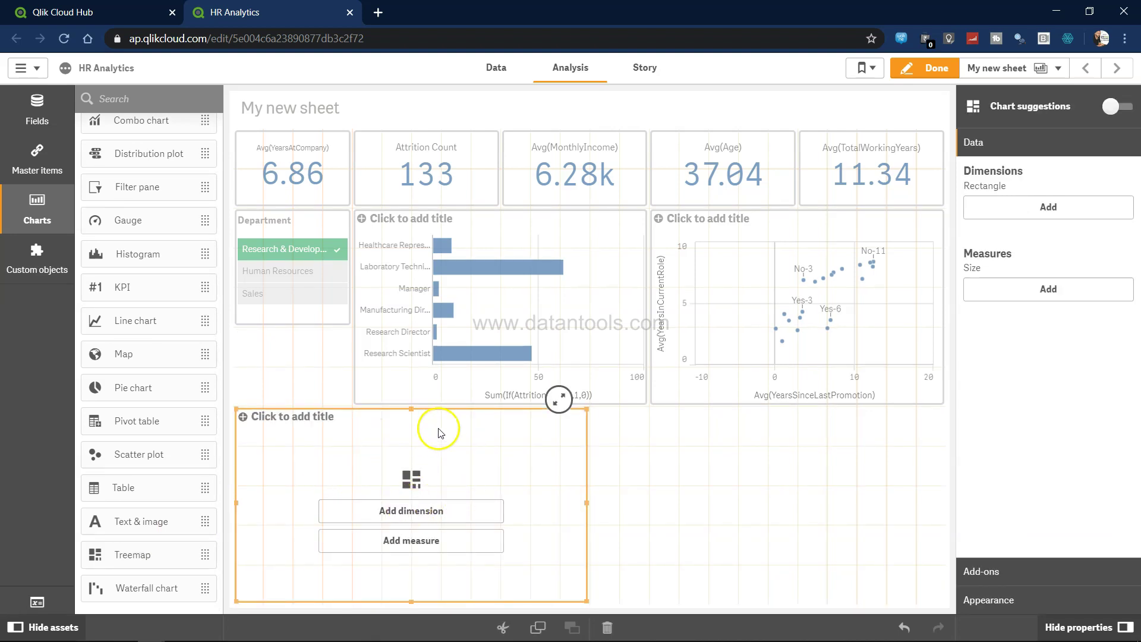
pyautogui.click(439, 515)
pyautogui.write('mana')
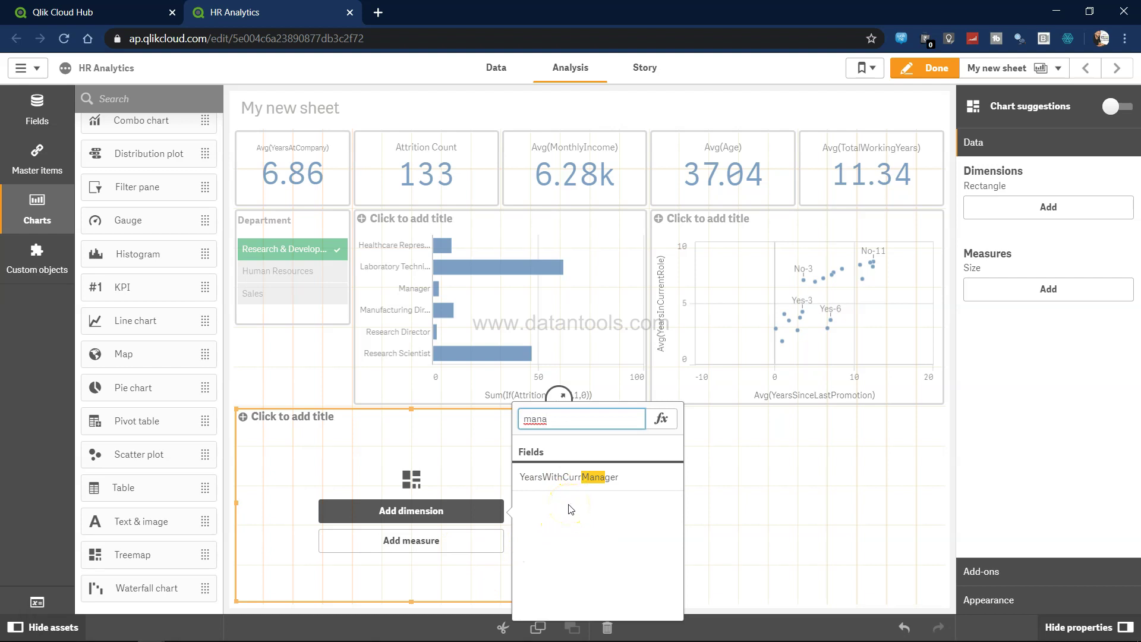
pyautogui.press('BackSpace')
pyautogui.press('BackSpace')
pyautogui.press('BackSpace')
pyautogui.press('BackSpace')
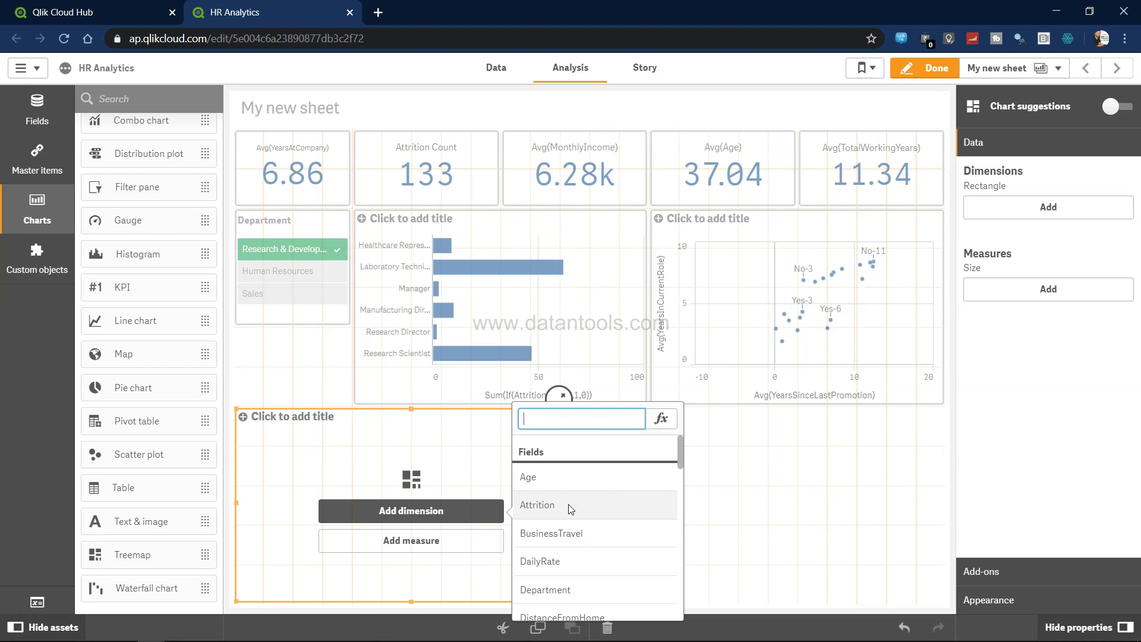
pyautogui.write('year')
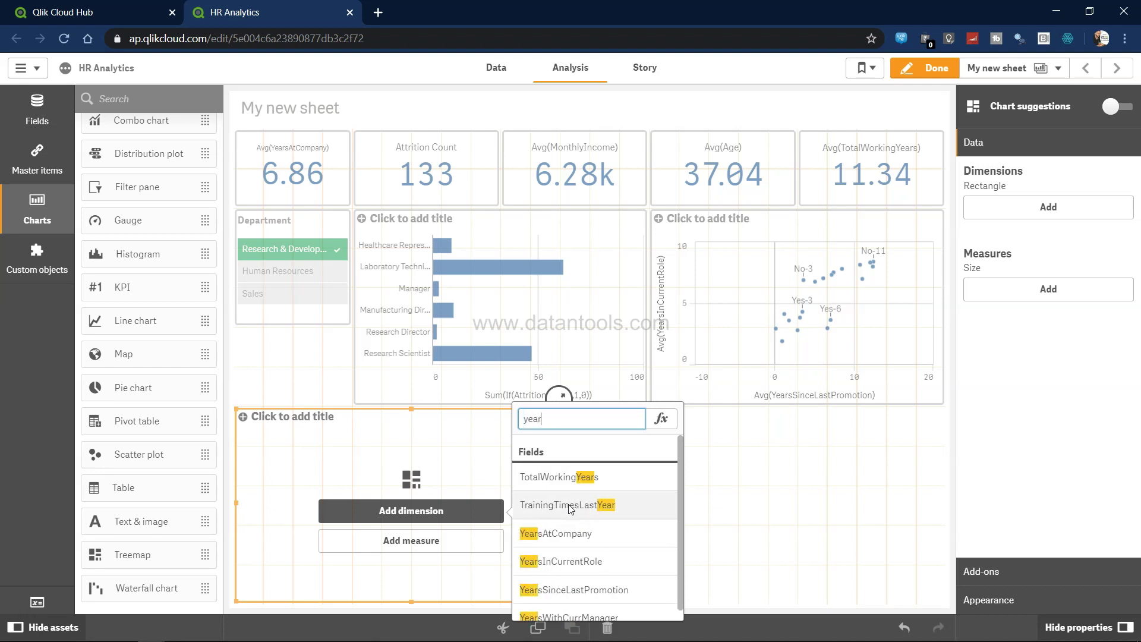
pyautogui.write('s')
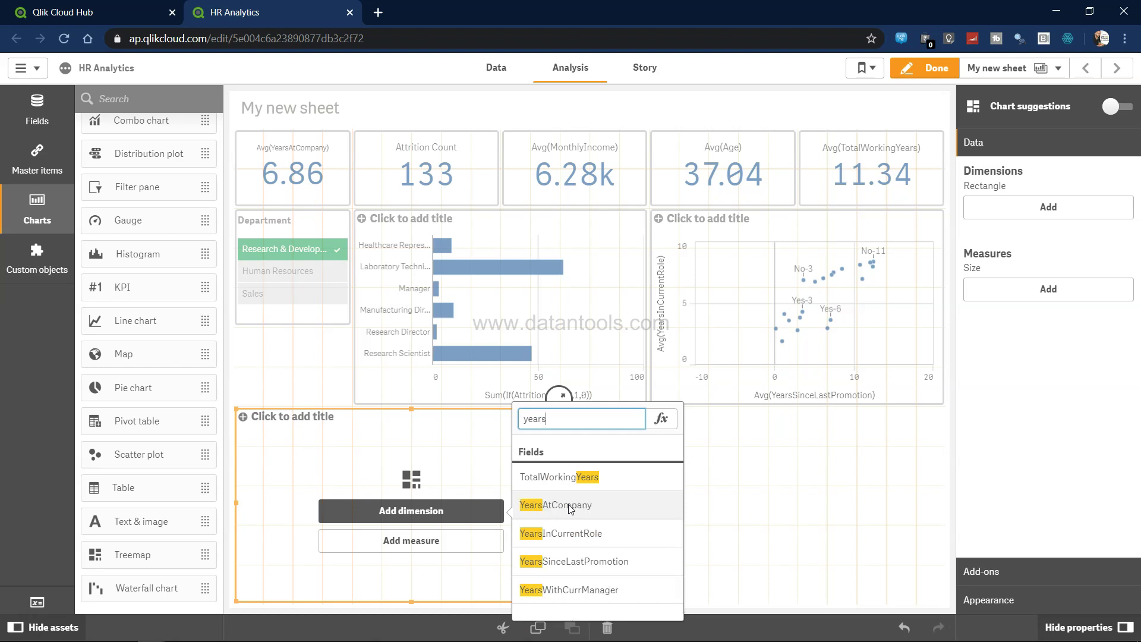
pyautogui.click(586, 591)
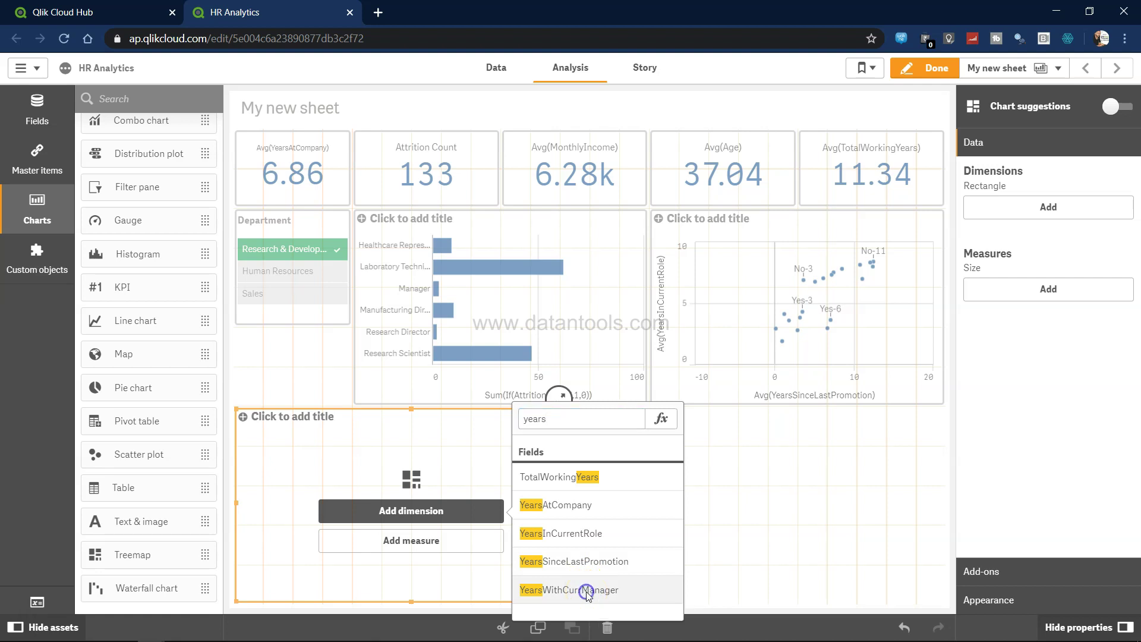
pyautogui.click(585, 591)
pyautogui.click(440, 544)
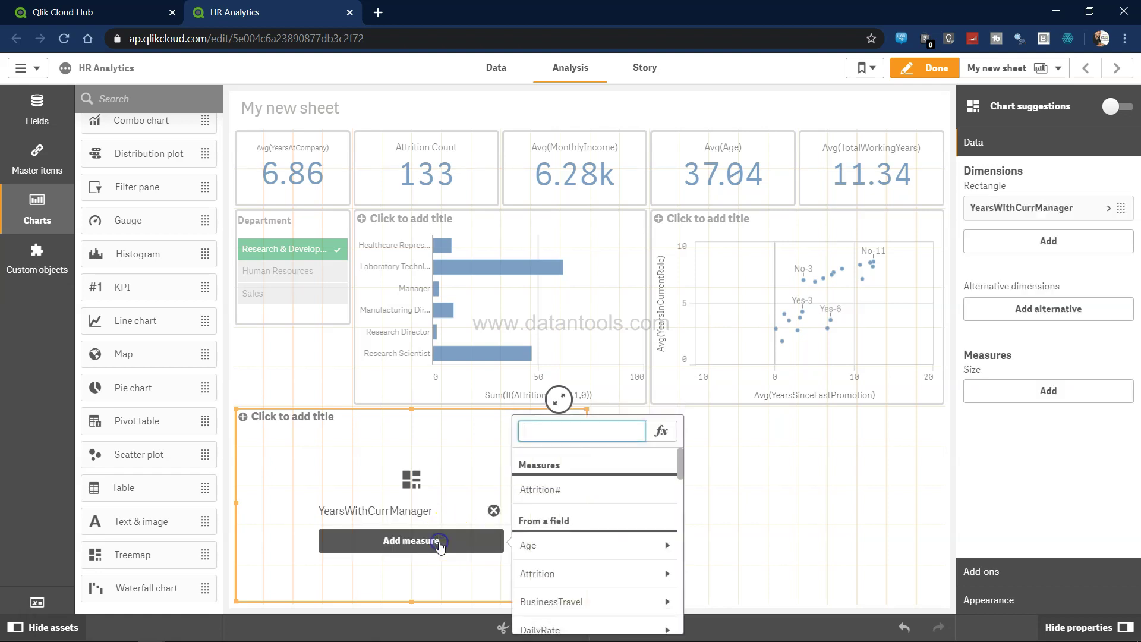
pyautogui.click(574, 489)
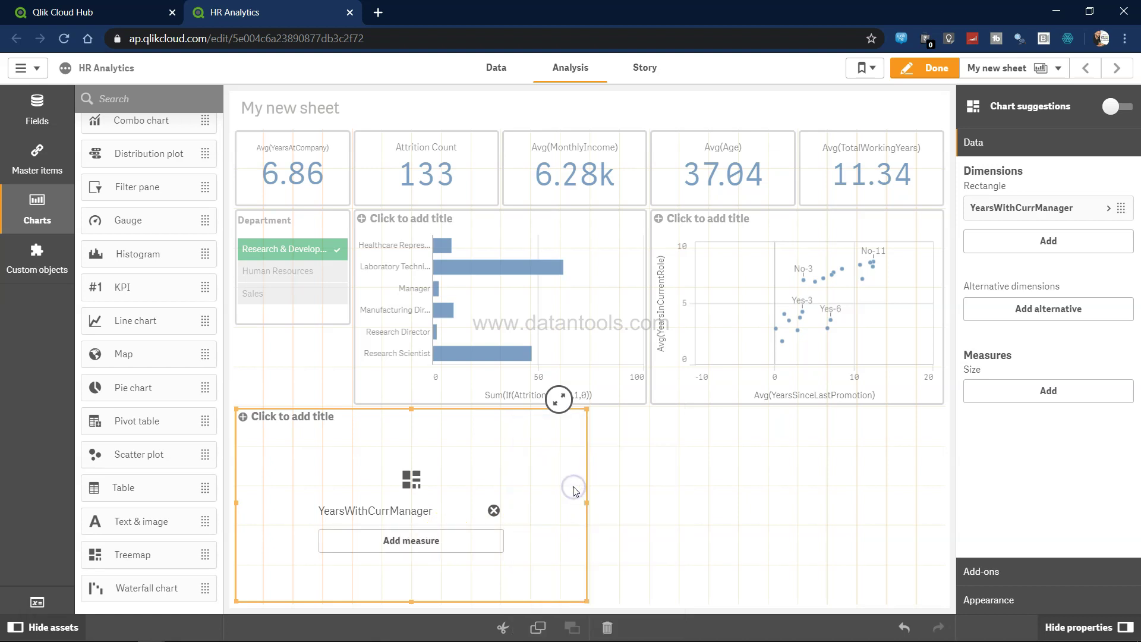
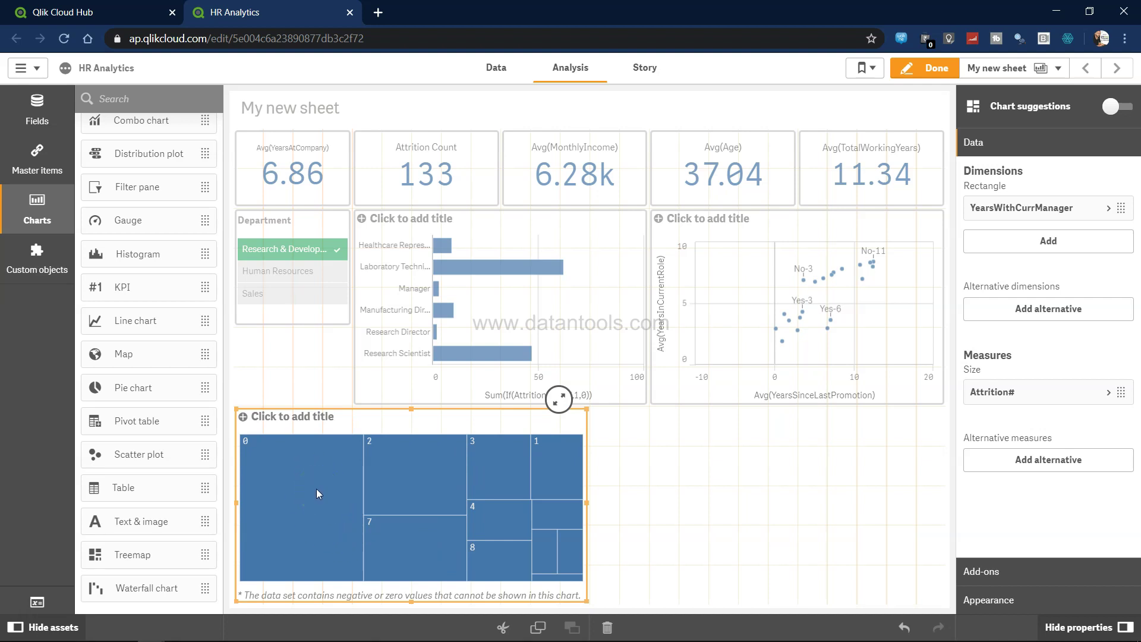
# Switch the treemap from automatic to custom colors and color it by measure.
pyautogui.click(996, 600)
pyautogui.click(976, 313)
pyautogui.click(1114, 349)
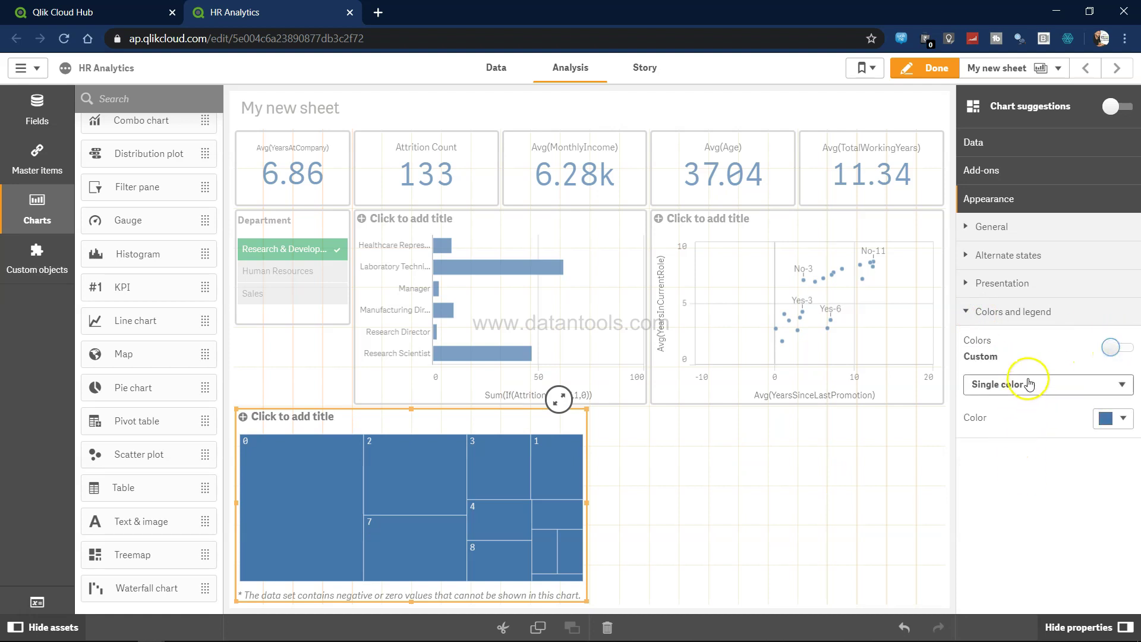
pyautogui.click(1030, 383)
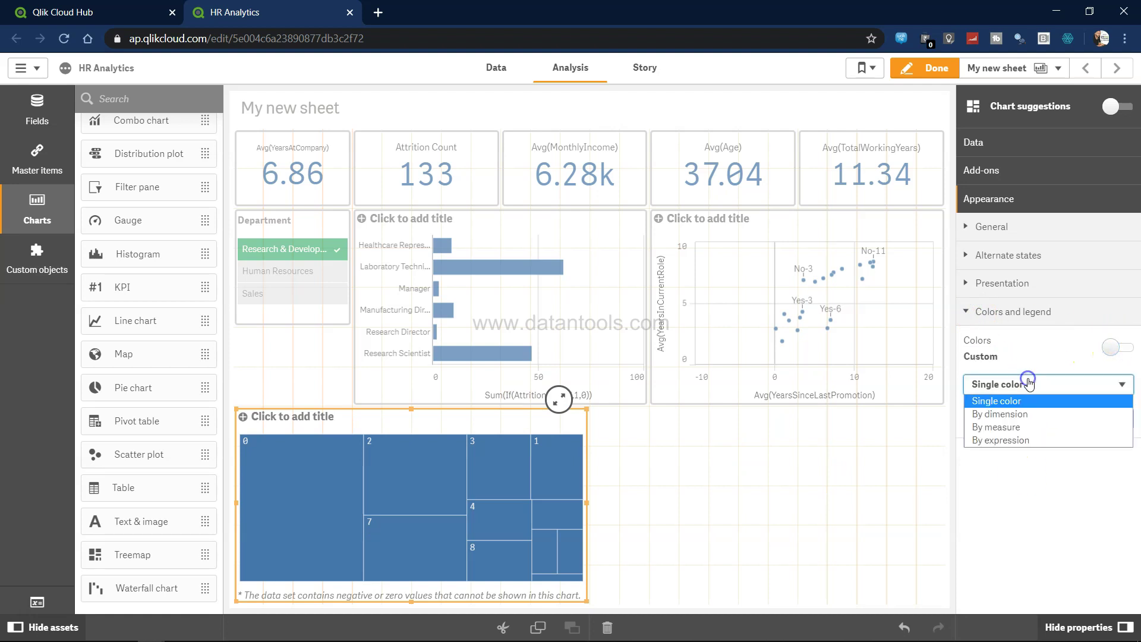
pyautogui.click(1039, 430)
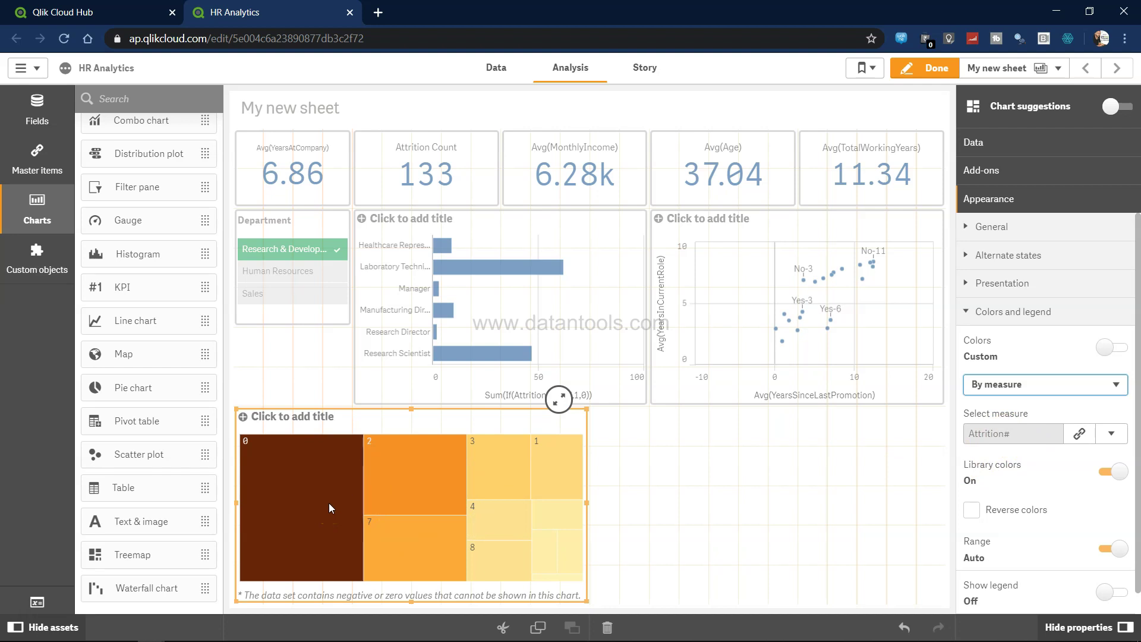
# Set the treemap's color measure to the average of Age.
pyautogui.click(1111, 438)
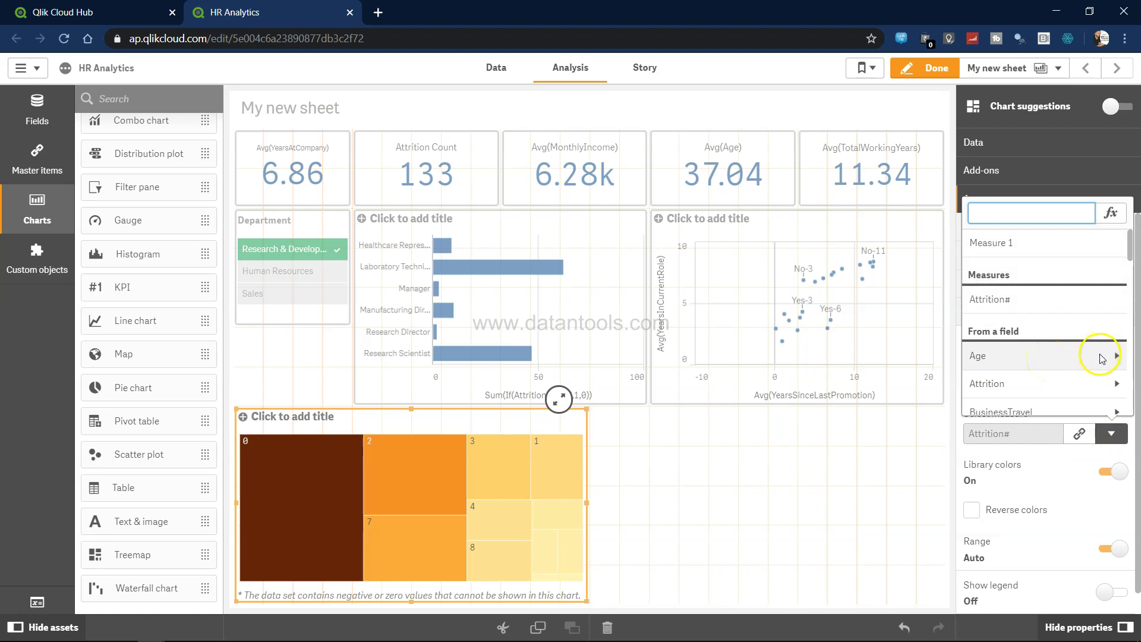
pyautogui.click(1109, 358)
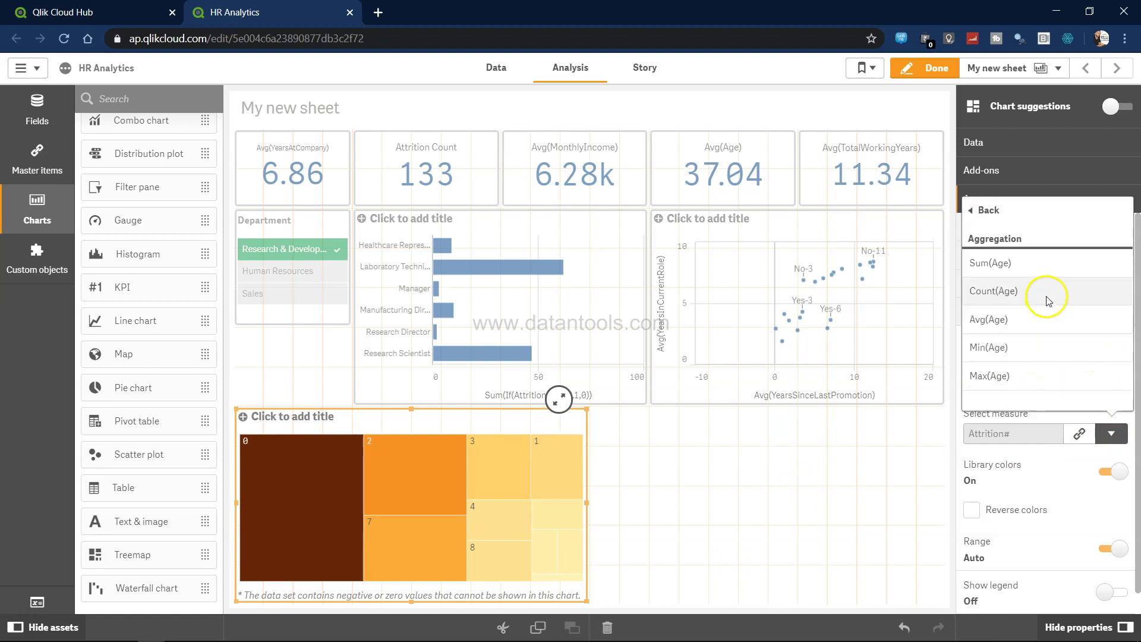
pyautogui.click(1049, 322)
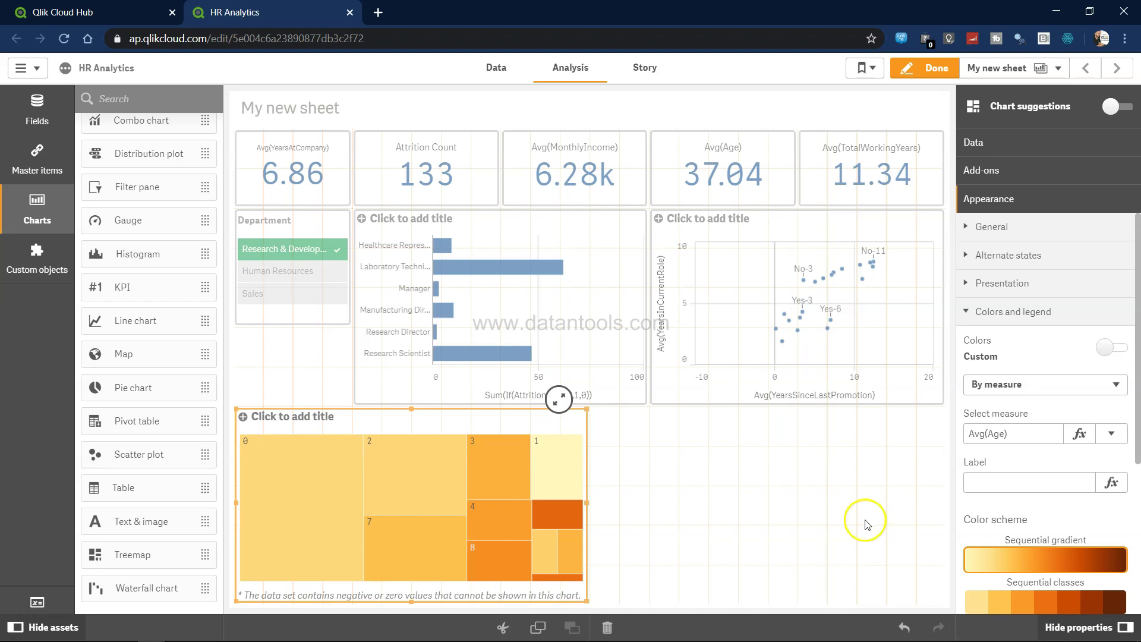
pyautogui.hotkey('alt', 'Tab')
pyautogui.hotkey('alt', 'Tab')
pyautogui.hotkey('alt', 'Tab')
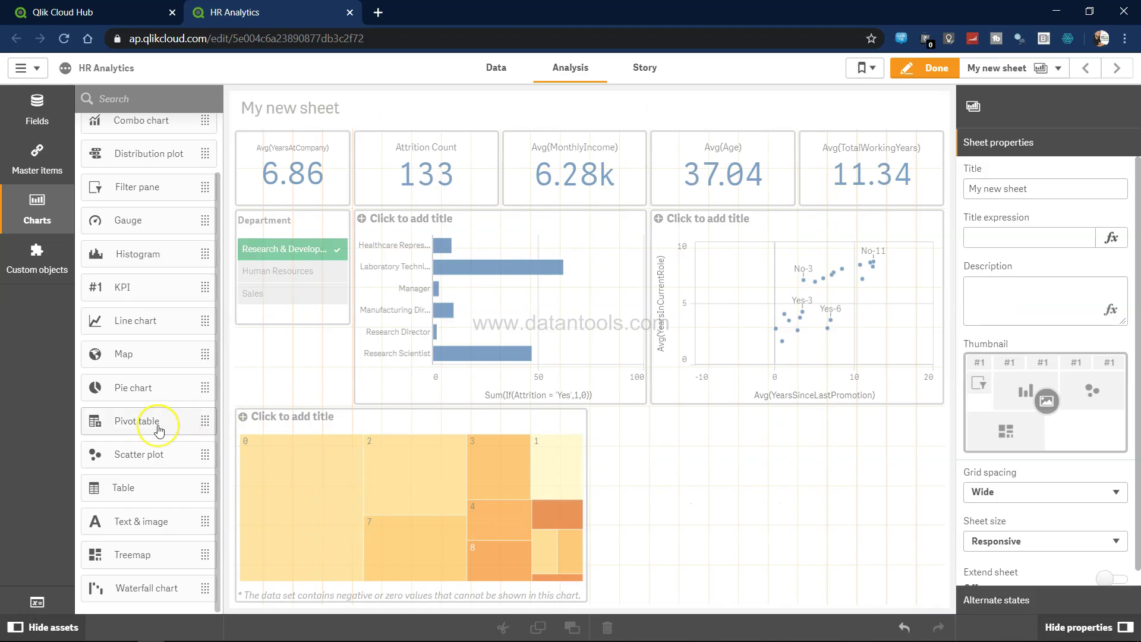
pyautogui.scroll(1, 158, 430)
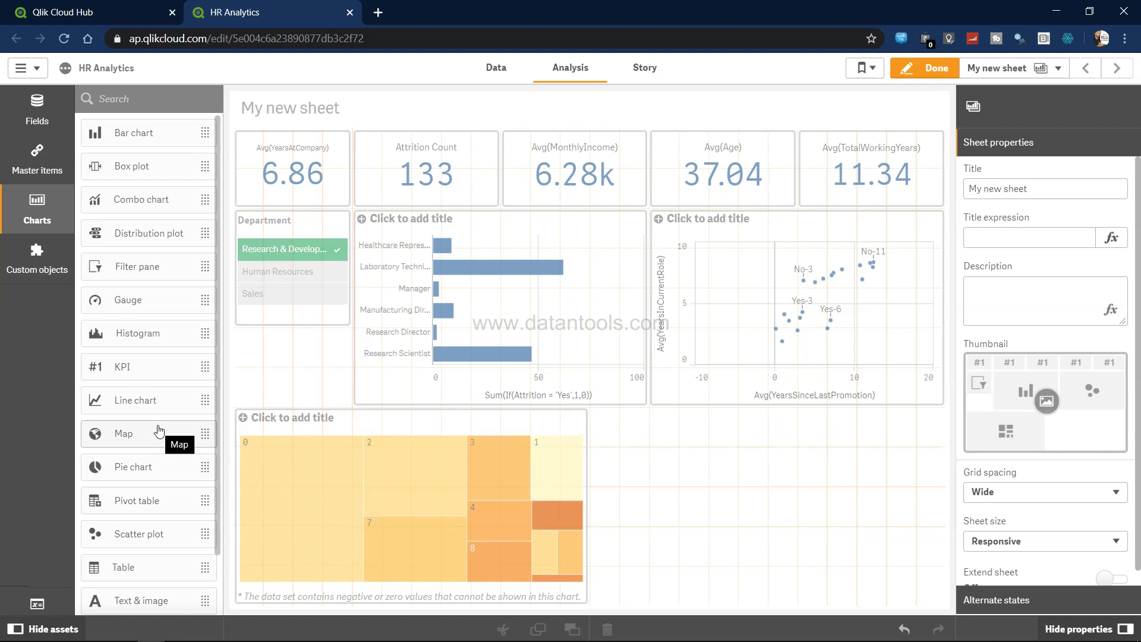
pyautogui.scroll(-1, 158, 429)
pyautogui.scroll(1, 159, 430)
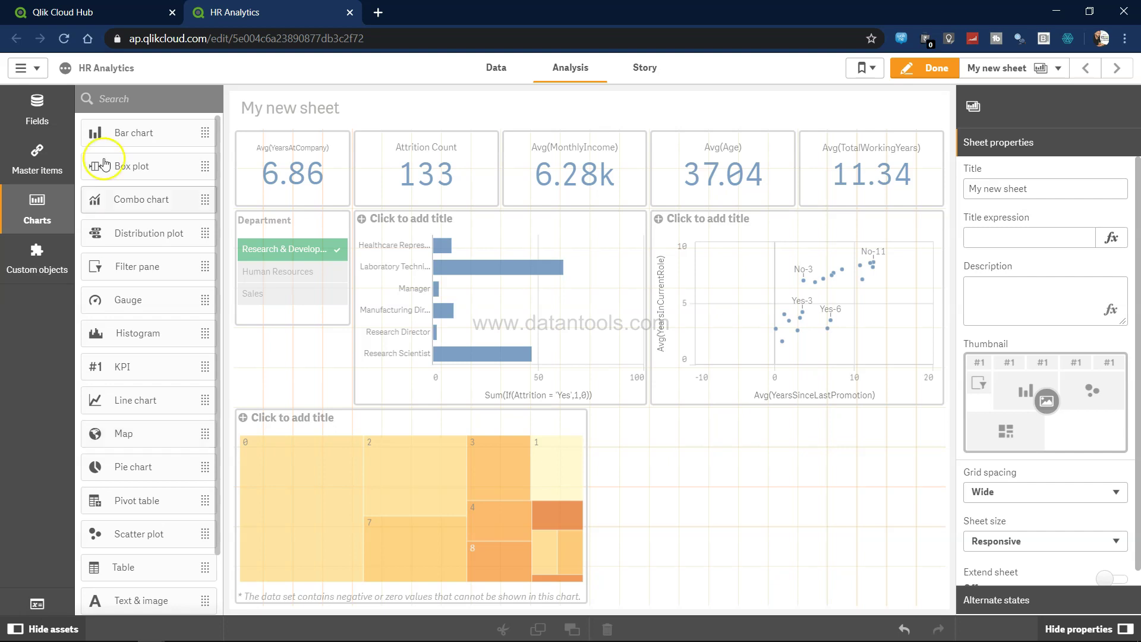
# Add a bar chart in the empty area beside the treemap and replace it with a combo chart.
pyautogui.moveTo(121, 133); pyautogui.dragTo(729, 504)
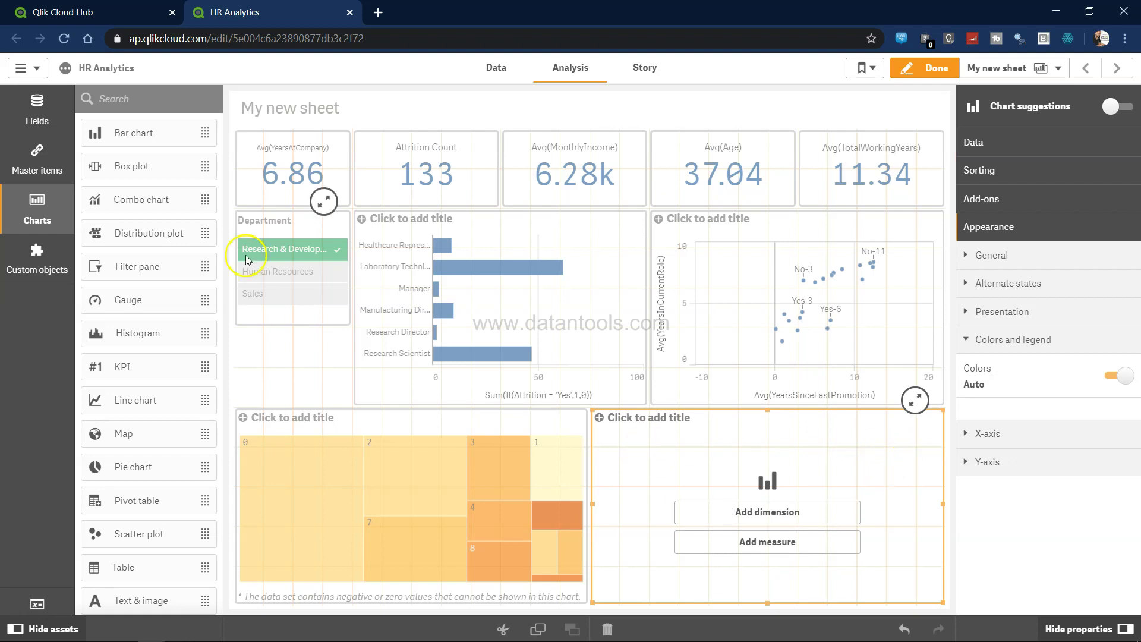
pyautogui.moveTo(408, 280); pyautogui.dragTo(798, 517)
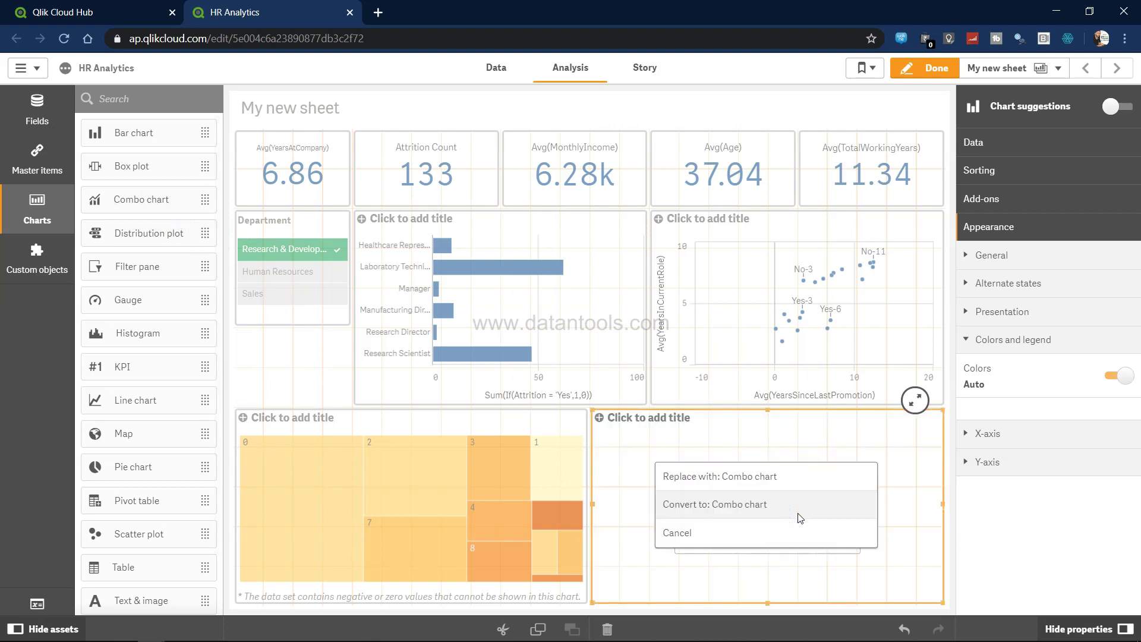
pyautogui.click(743, 478)
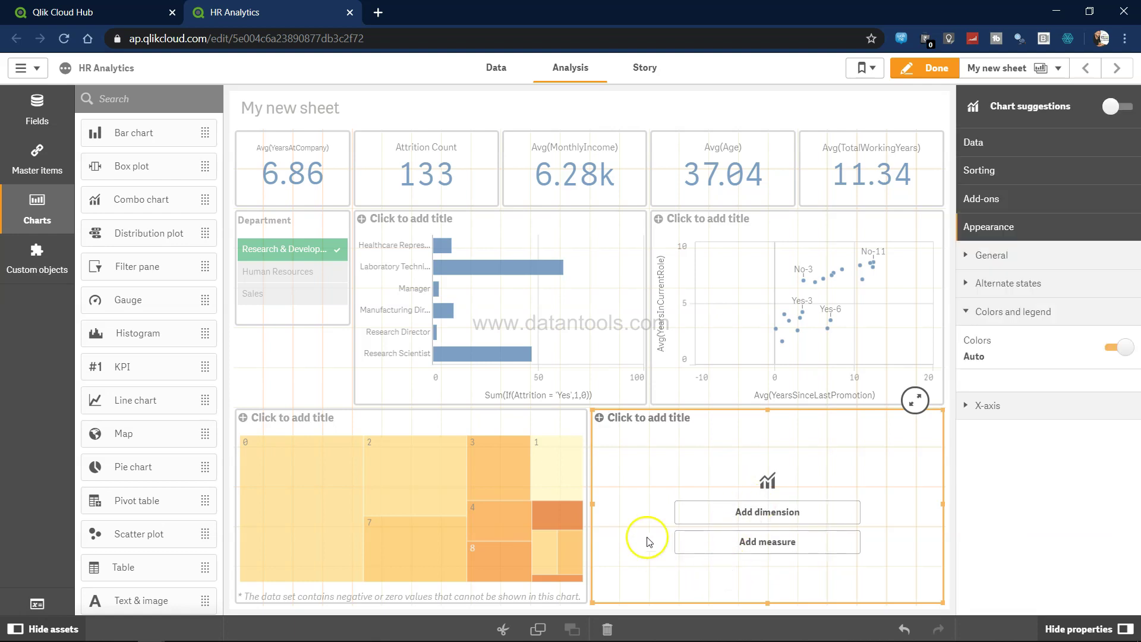
# Check the outline slide for the last required chart and give the combo chart the NumCompaniesWorked dimension and Attrition# measure.
pyautogui.click(766, 515)
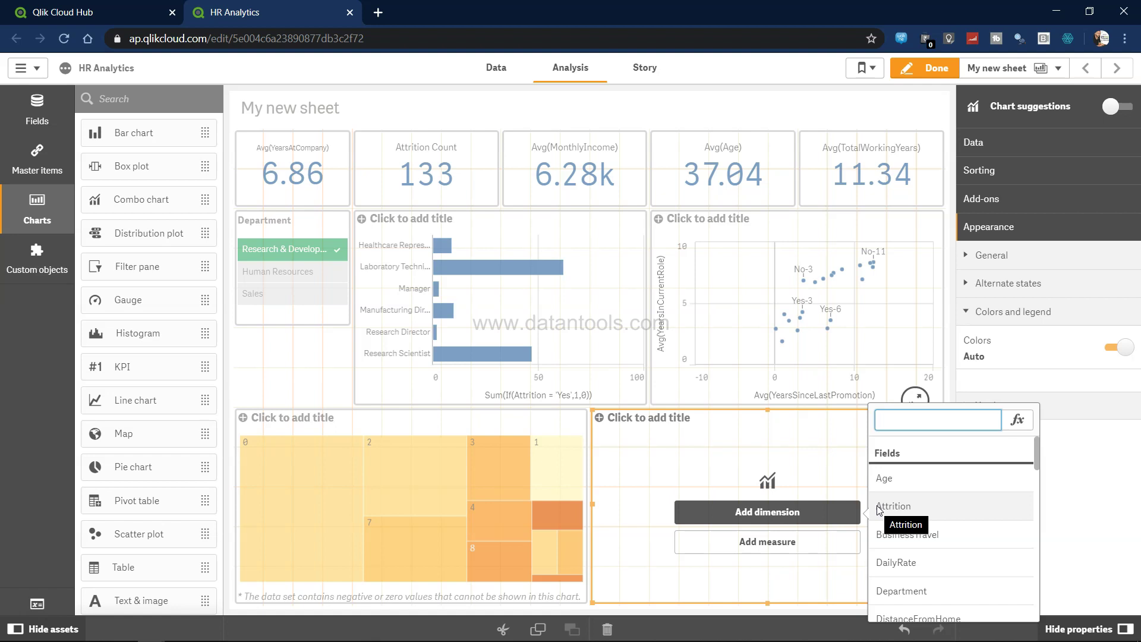
pyautogui.hotkey('alt', 'Tab')
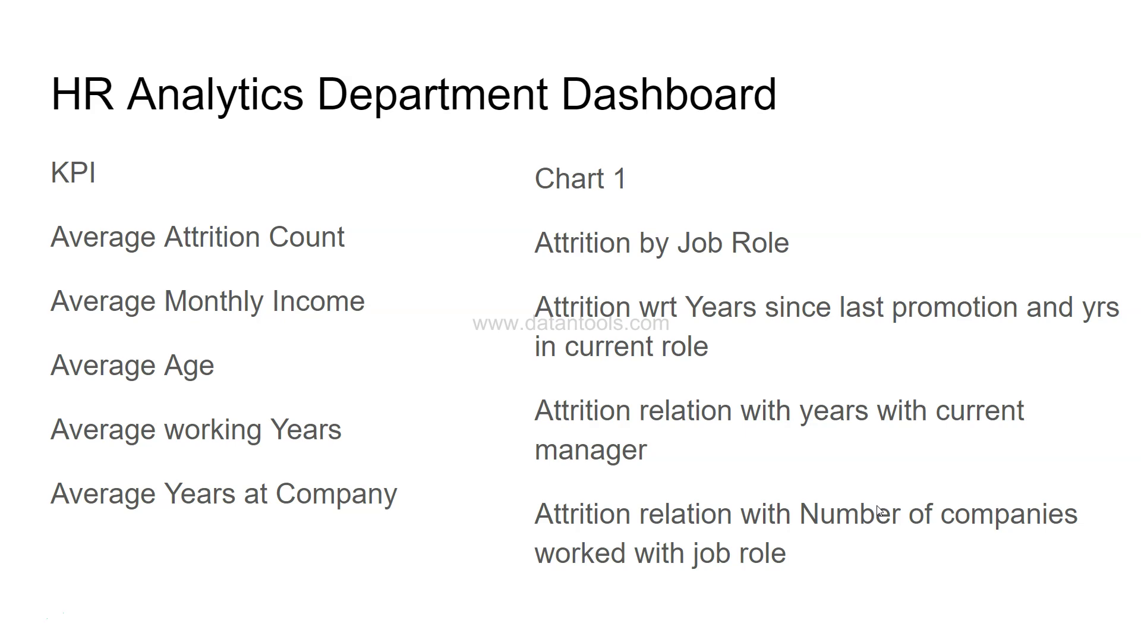
pyautogui.hotkey('alt', 'Tab')
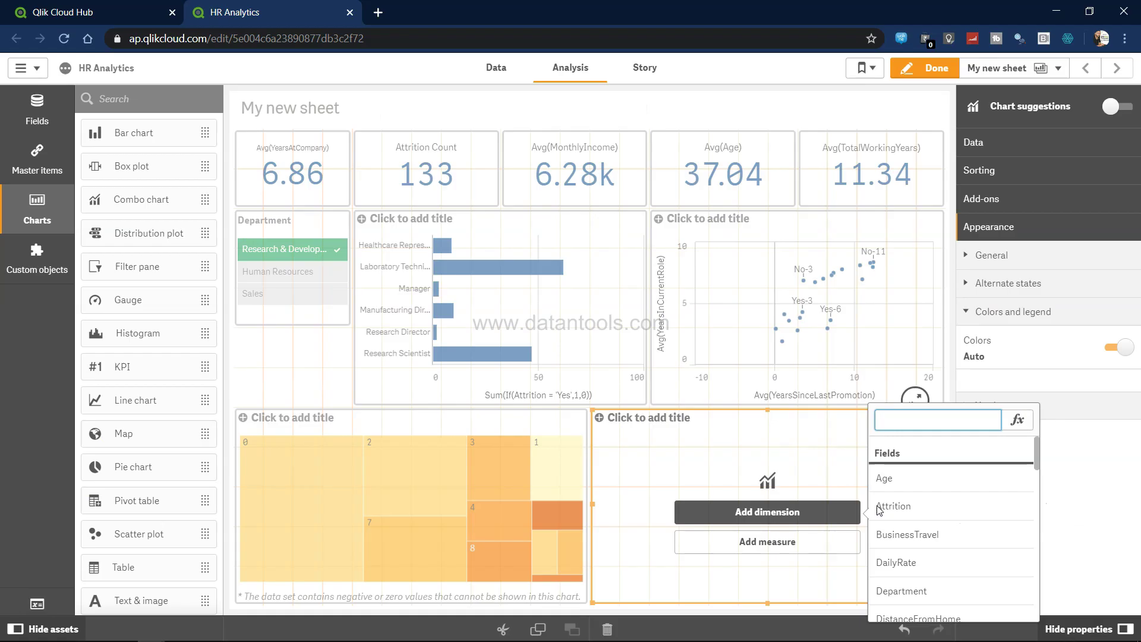
pyautogui.write('comp')
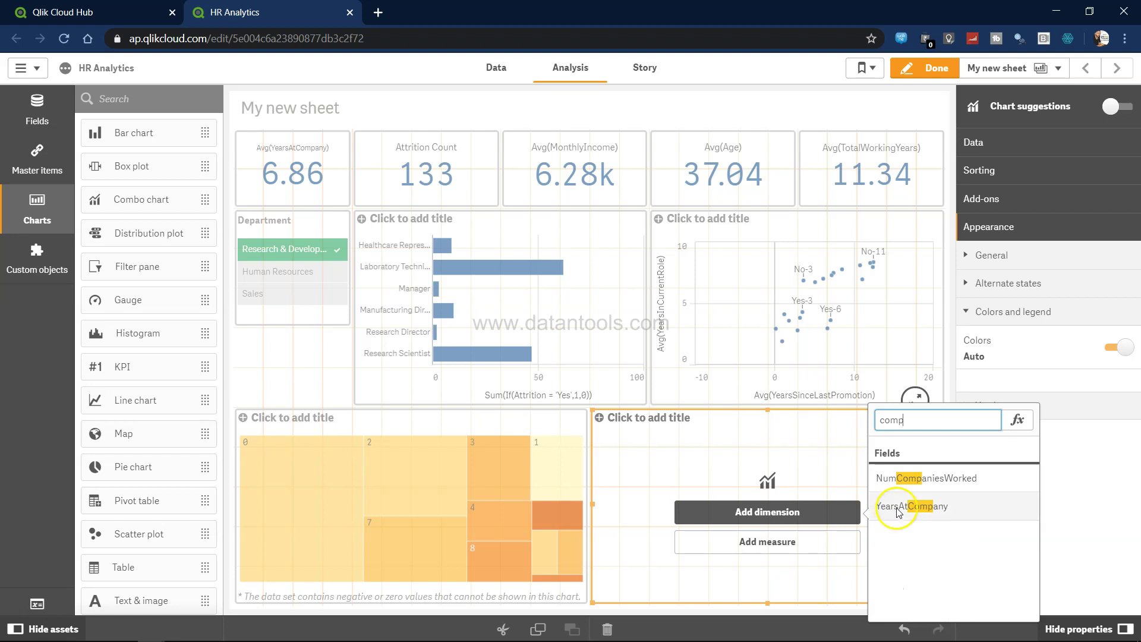
pyautogui.click(806, 541)
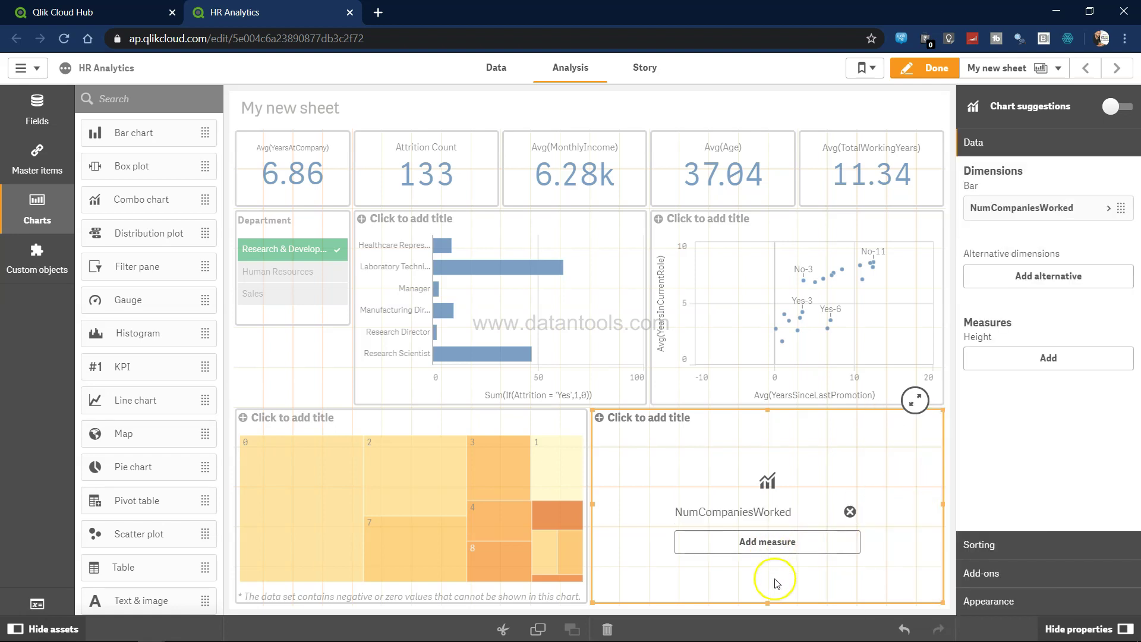
pyautogui.click(766, 552)
pyautogui.write('att')
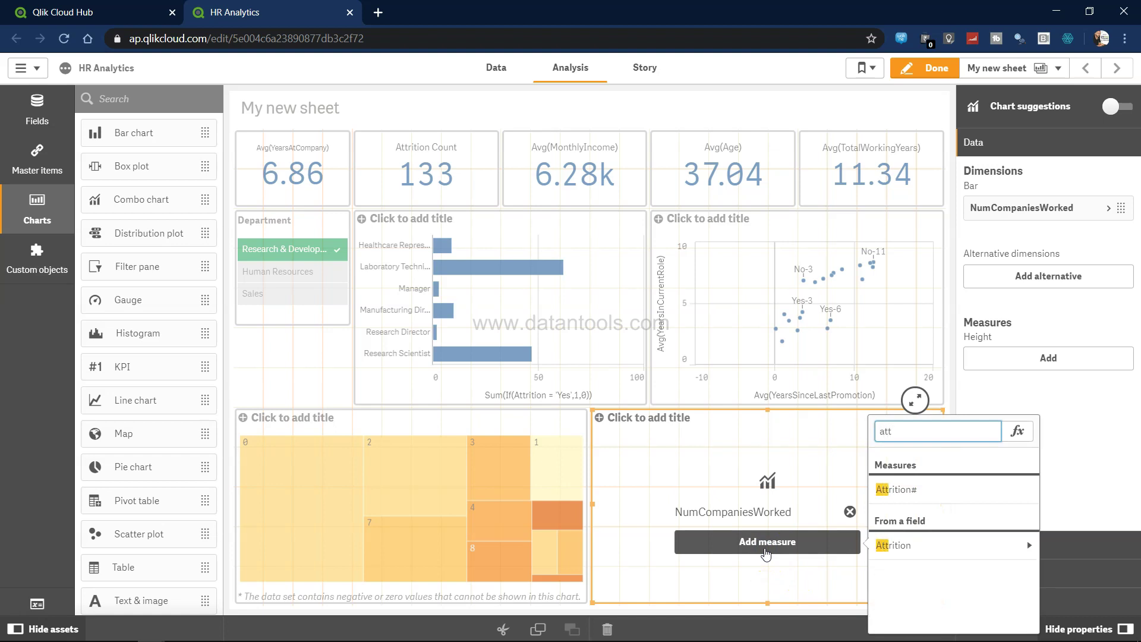
pyautogui.click(926, 490)
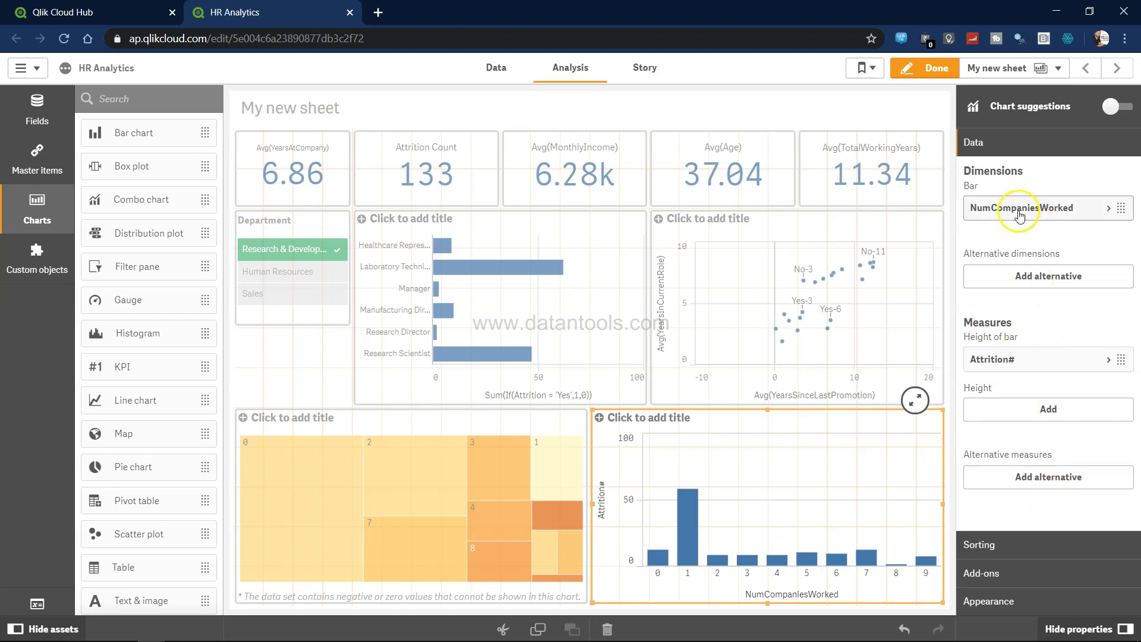
# Try JobRole as an alternative dimension of the combo chart and delete it again.
pyautogui.click(1043, 282)
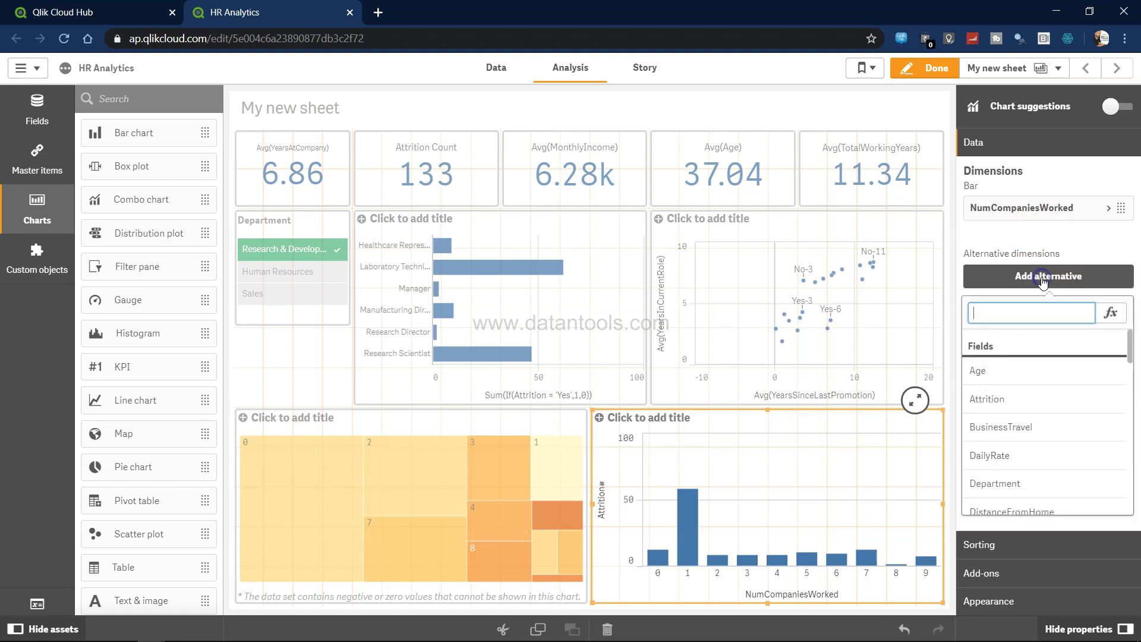
pyautogui.write('job')
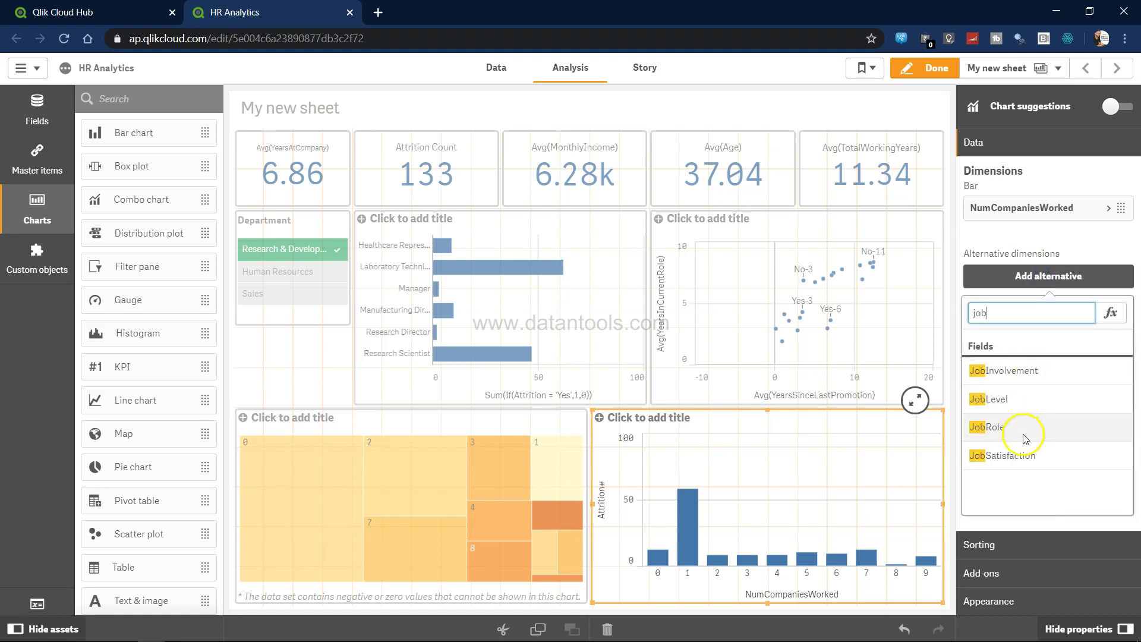
pyautogui.click(1004, 427)
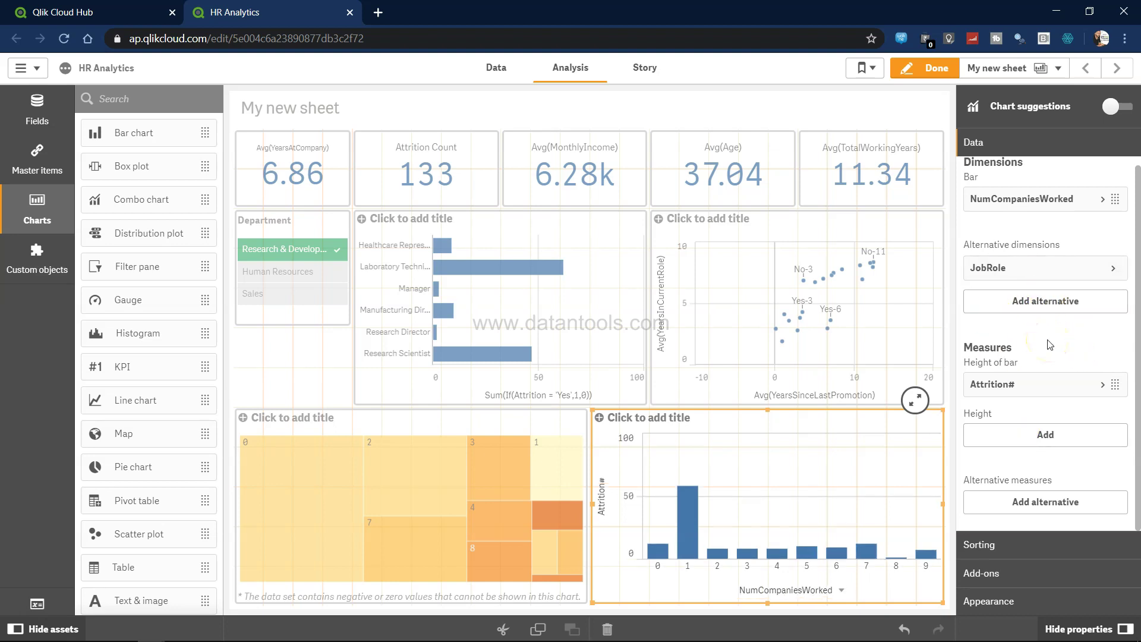
pyautogui.scroll(1, 1075, 309)
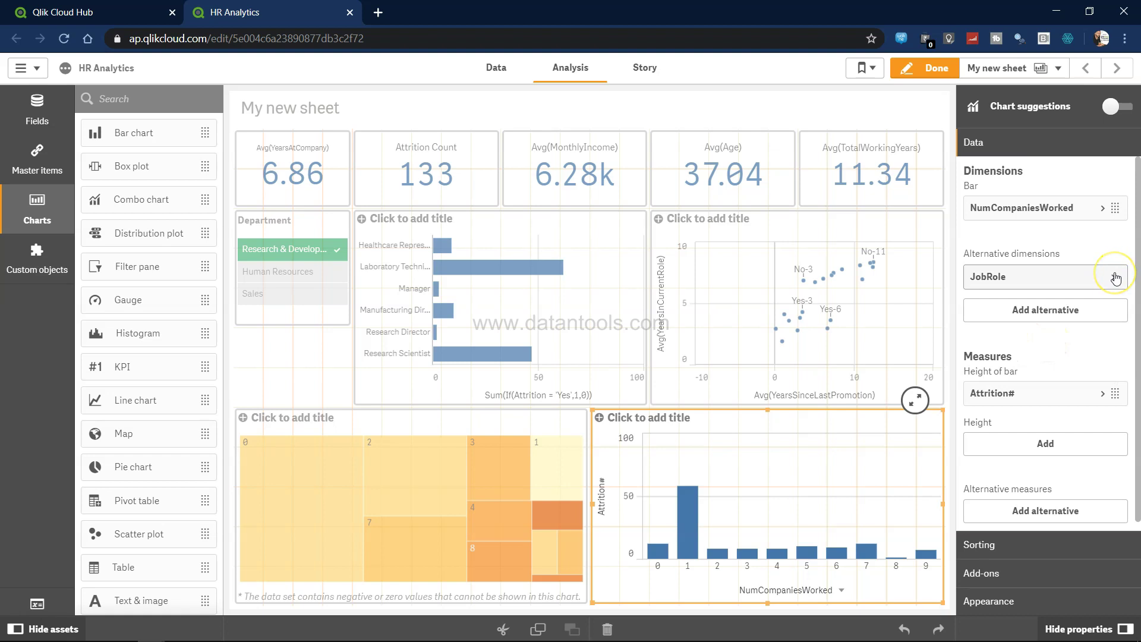
pyautogui.click(1116, 278)
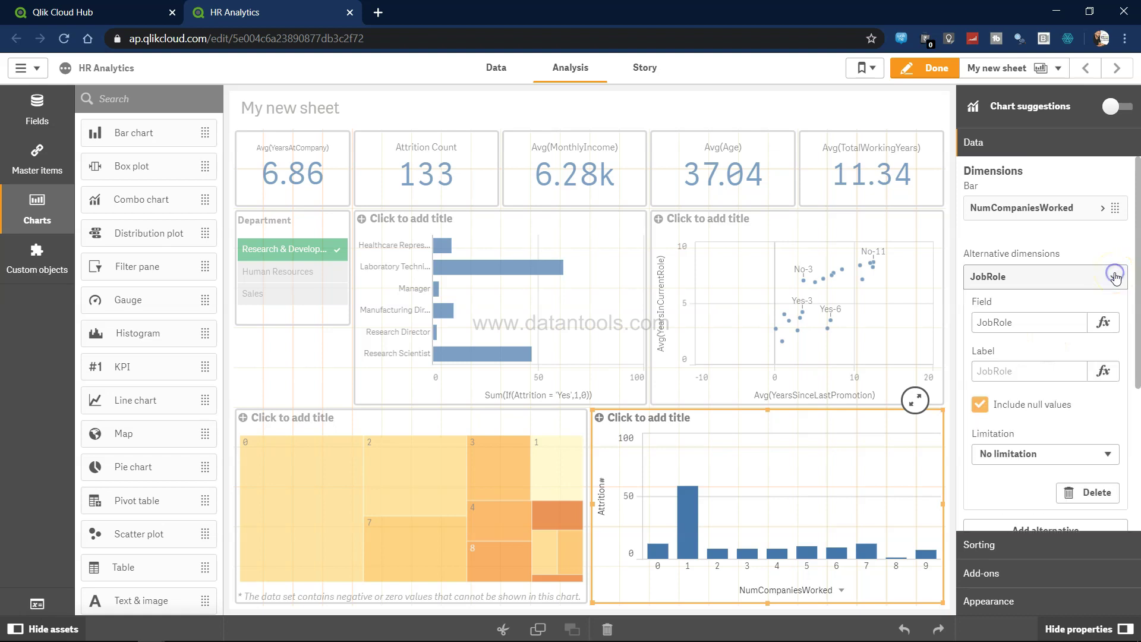
pyautogui.click(1084, 493)
# Switch the combo chart from automatic to custom colors and color it by dimension.
pyautogui.click(1047, 604)
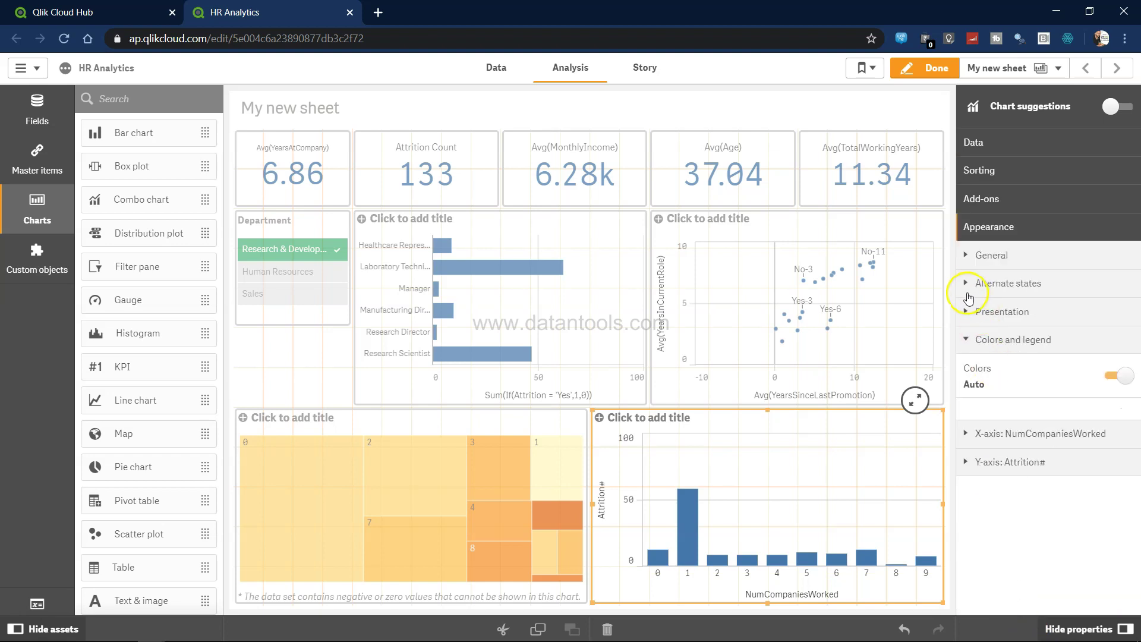
pyautogui.click(1109, 378)
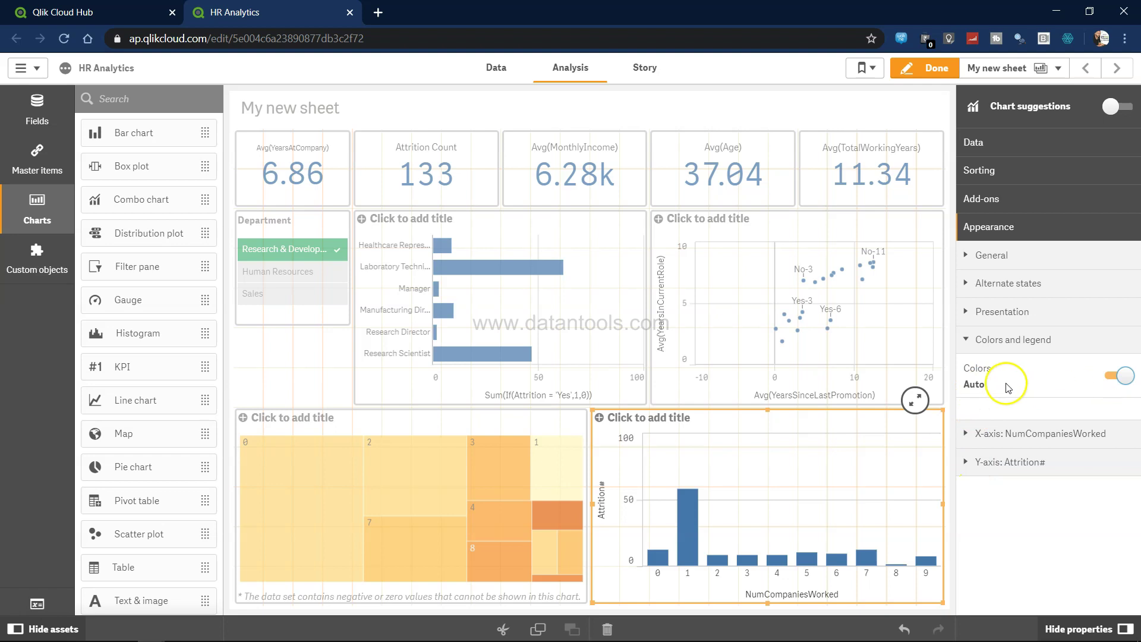
pyautogui.click(1114, 376)
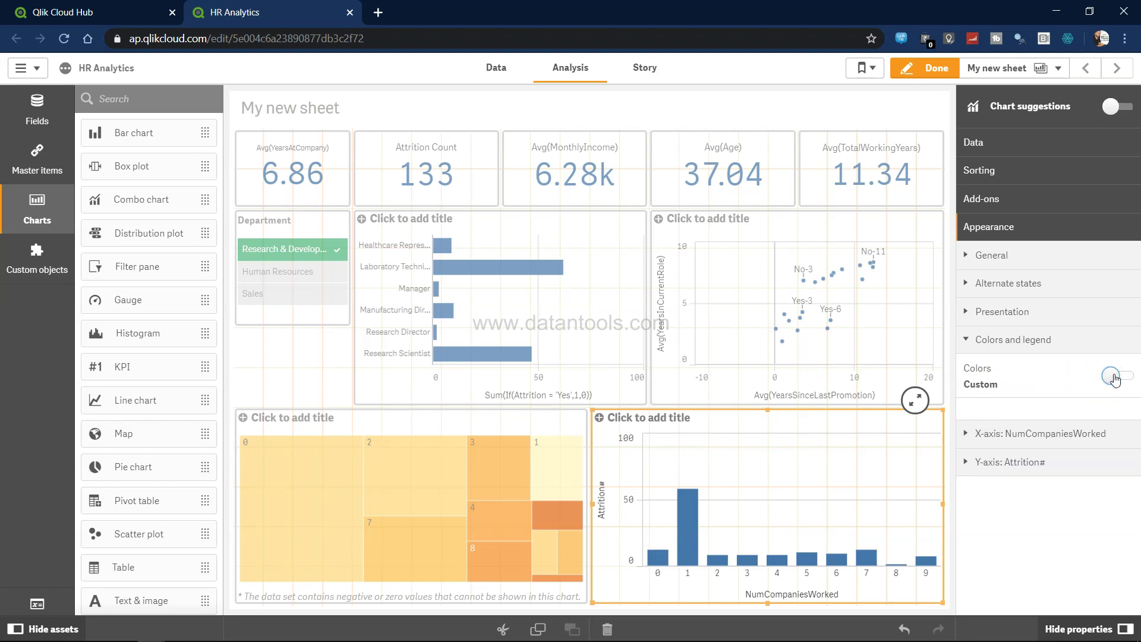
pyautogui.click(1037, 413)
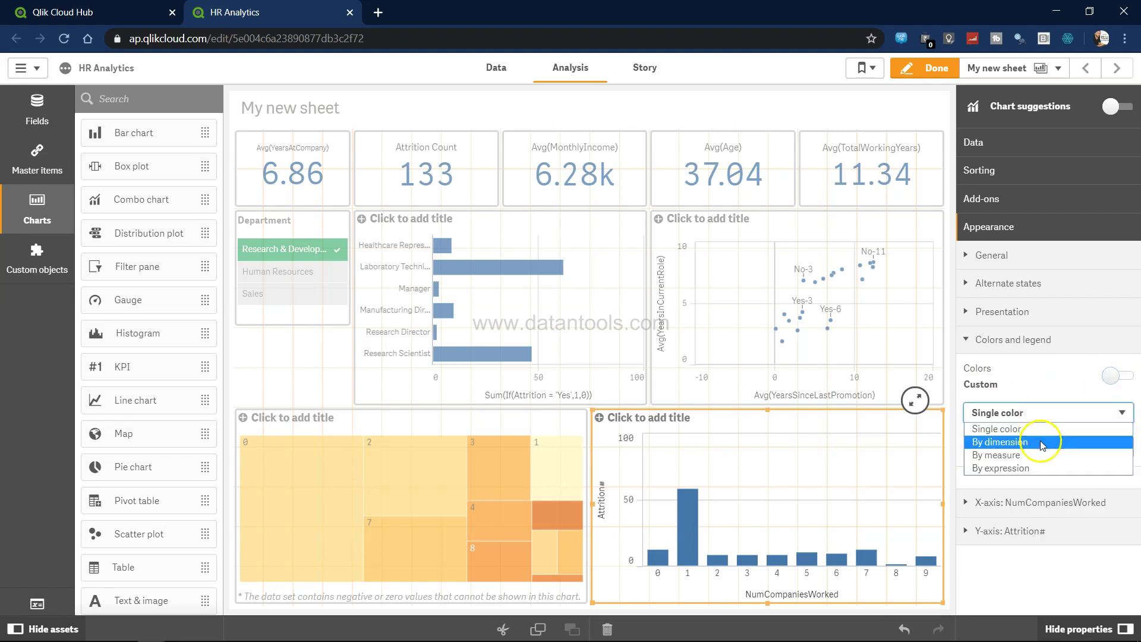
pyautogui.click(1041, 442)
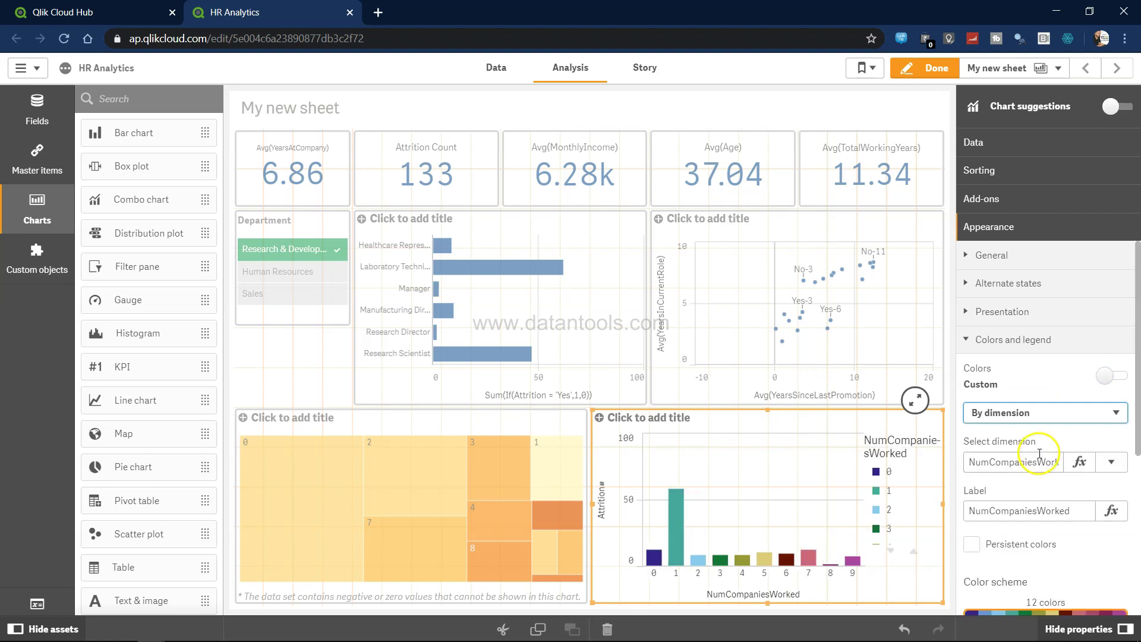
# Set the combo chart's color dimension to JobRole and review its expression without changing it.
pyautogui.click(1106, 467)
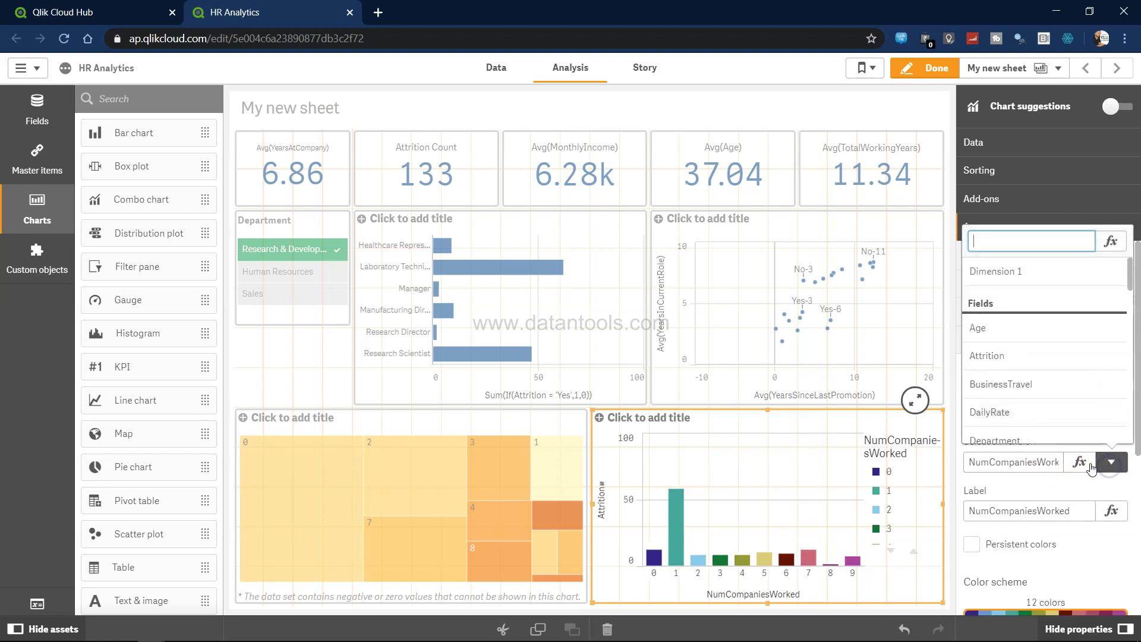
pyautogui.write('job')
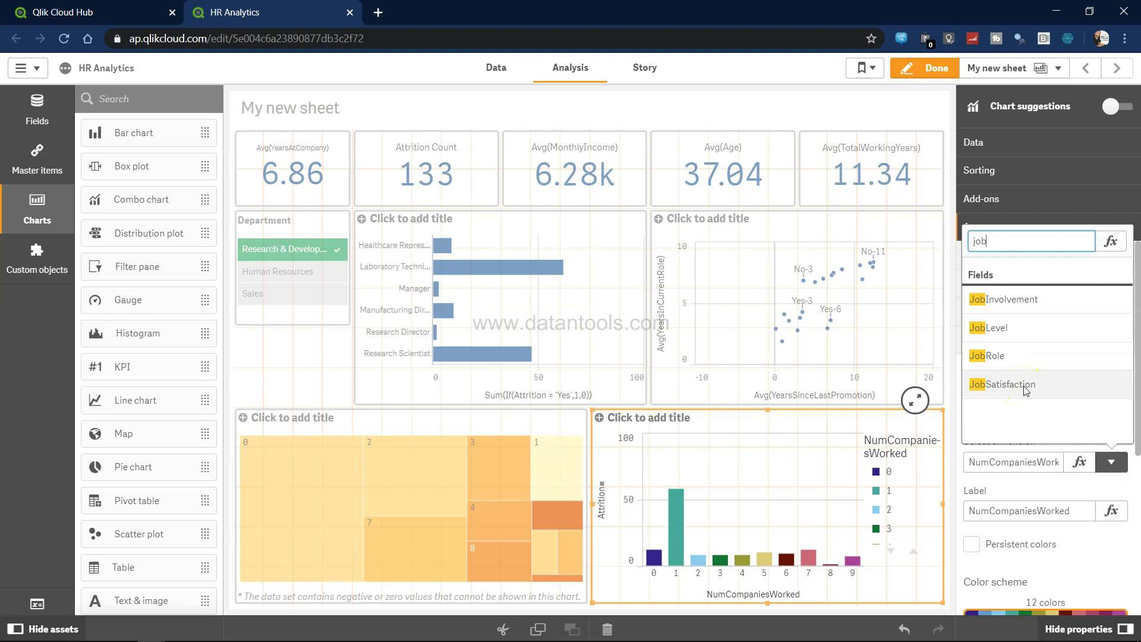
pyautogui.click(1022, 360)
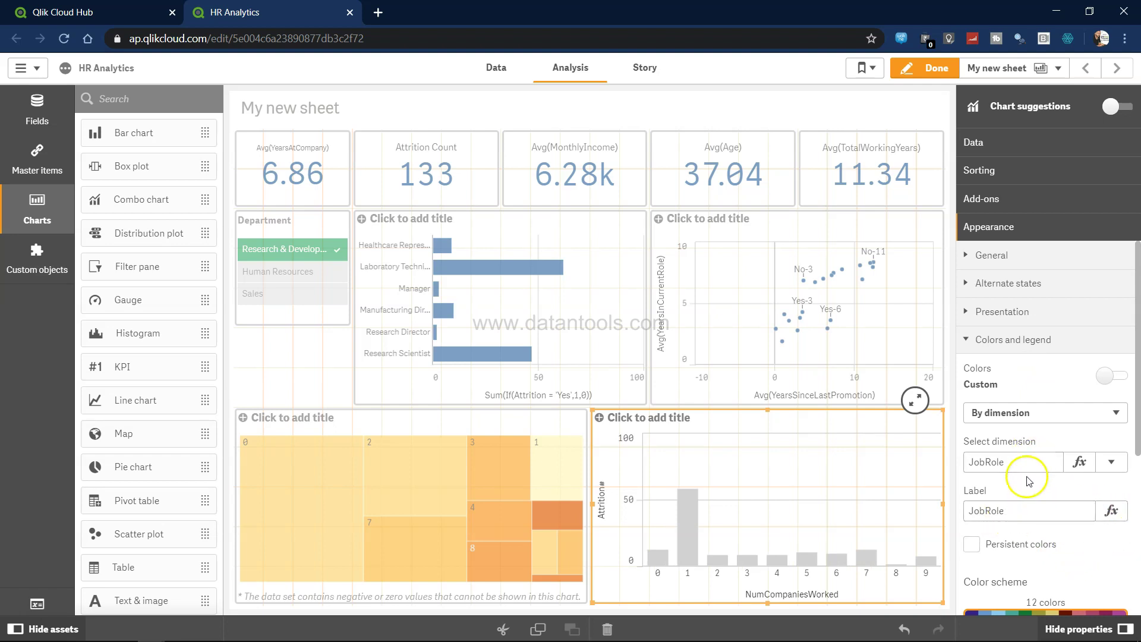
pyautogui.click(1079, 462)
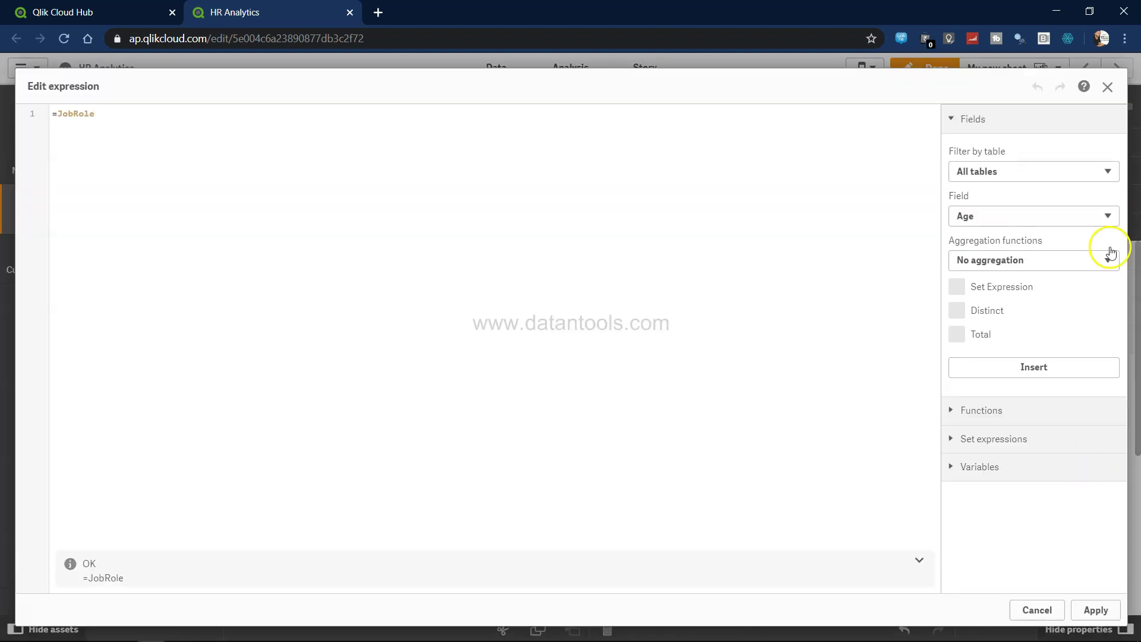
pyautogui.click(1108, 87)
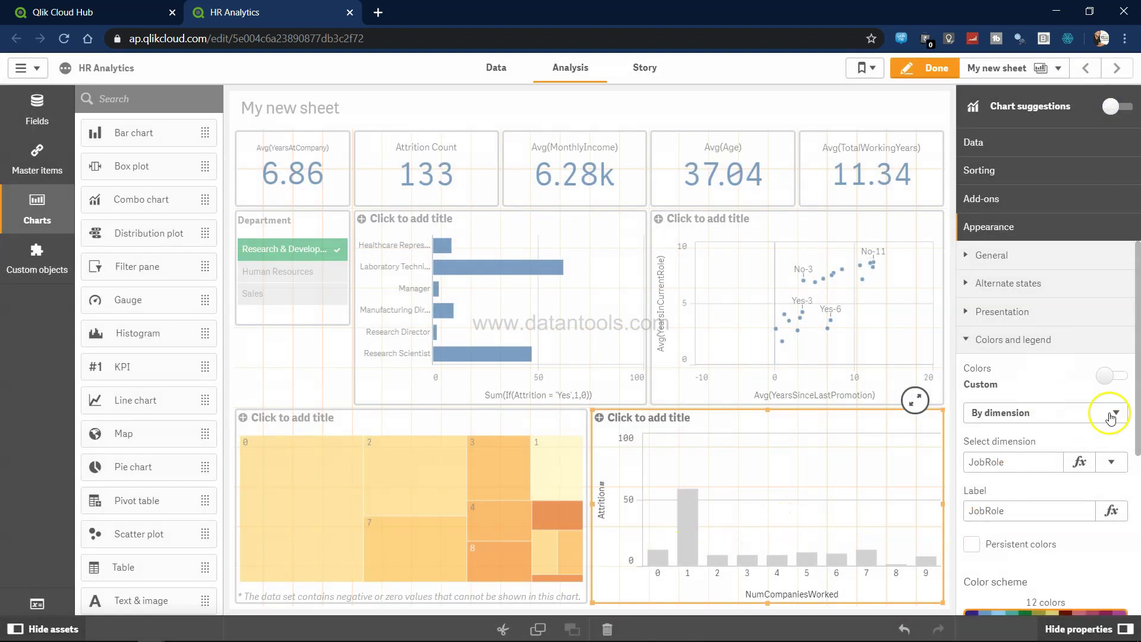
# Try Count(JobRole) as the combo chart's color dimension, review the color options, and clear the dimension.
pyautogui.click(1011, 458)
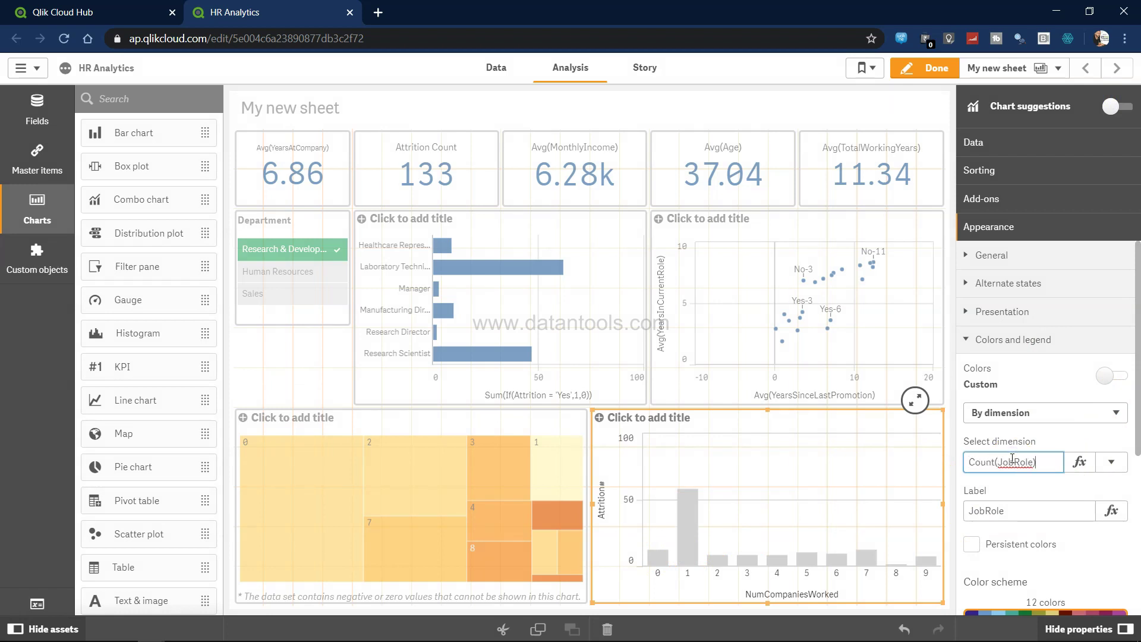
pyautogui.click(1080, 462)
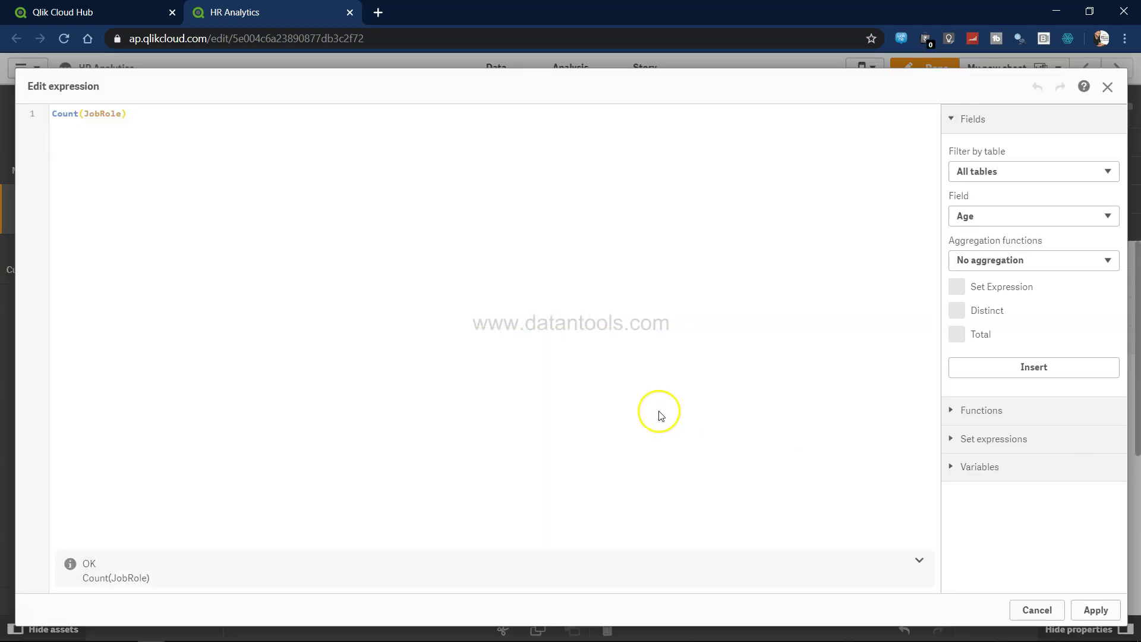
pyautogui.click(1092, 611)
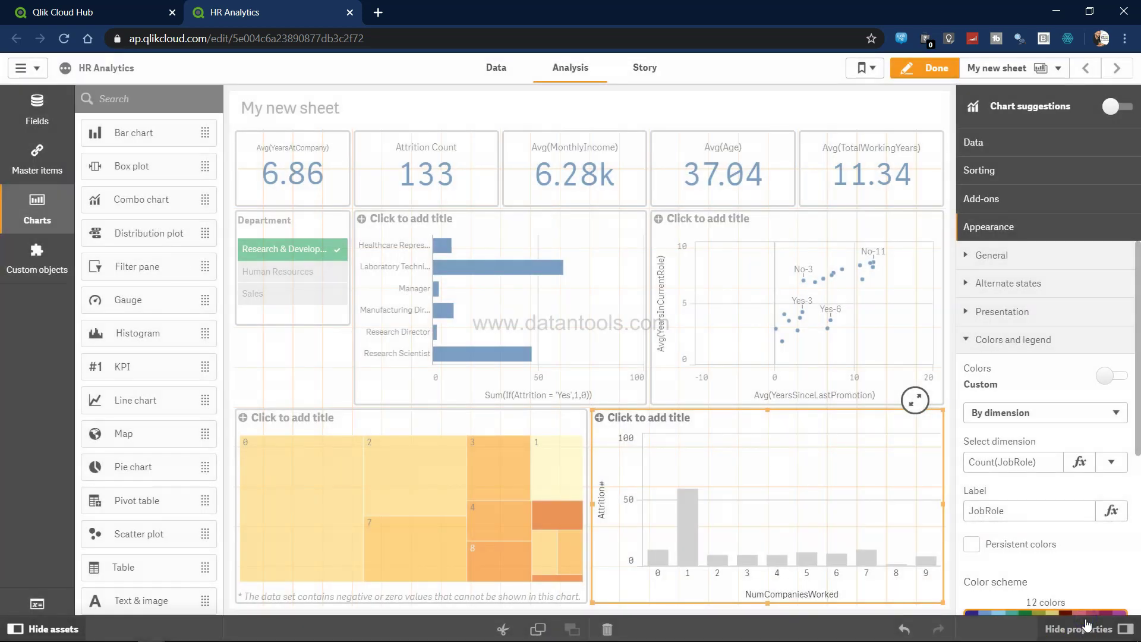
pyautogui.scroll(-5, 1070, 517)
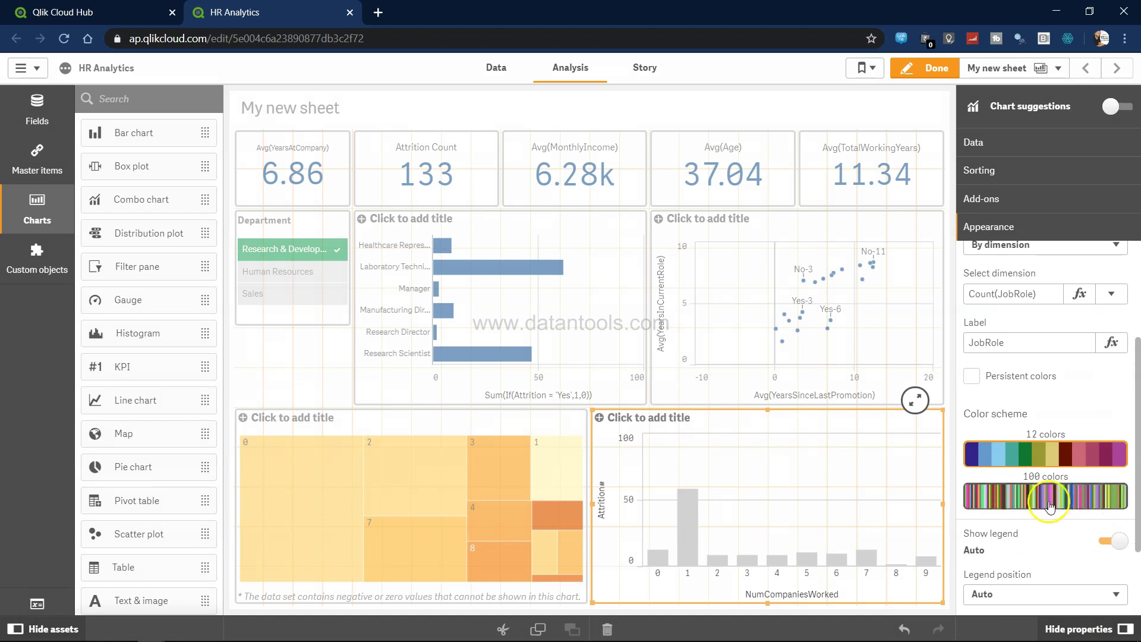
pyautogui.scroll(-3, 1034, 475)
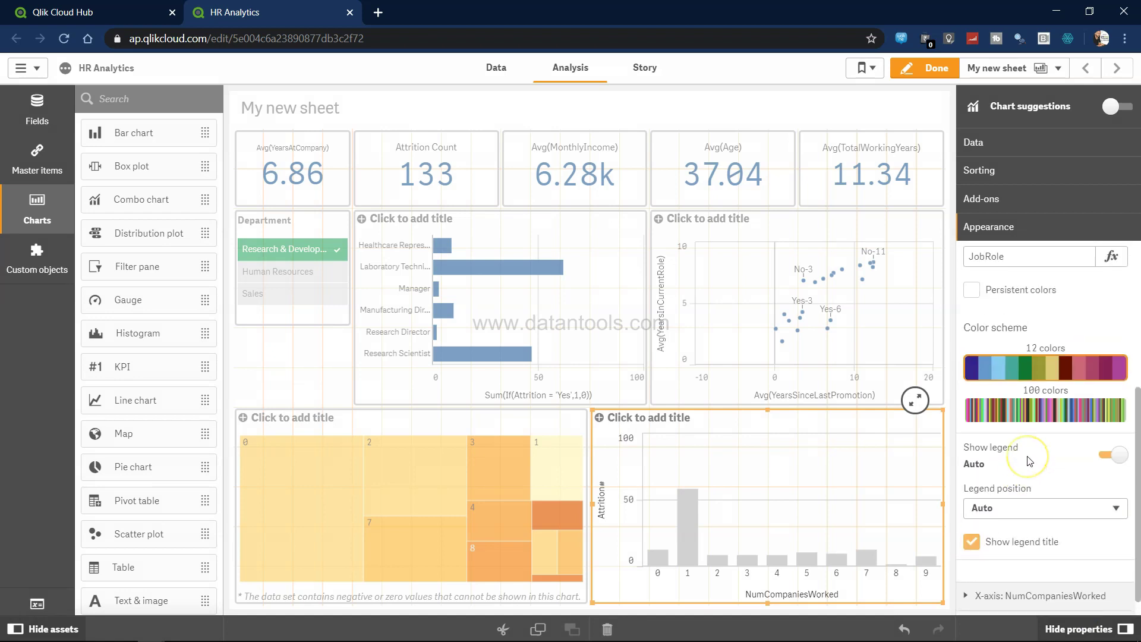
pyautogui.scroll(7, 1029, 460)
pyautogui.click(1051, 437)
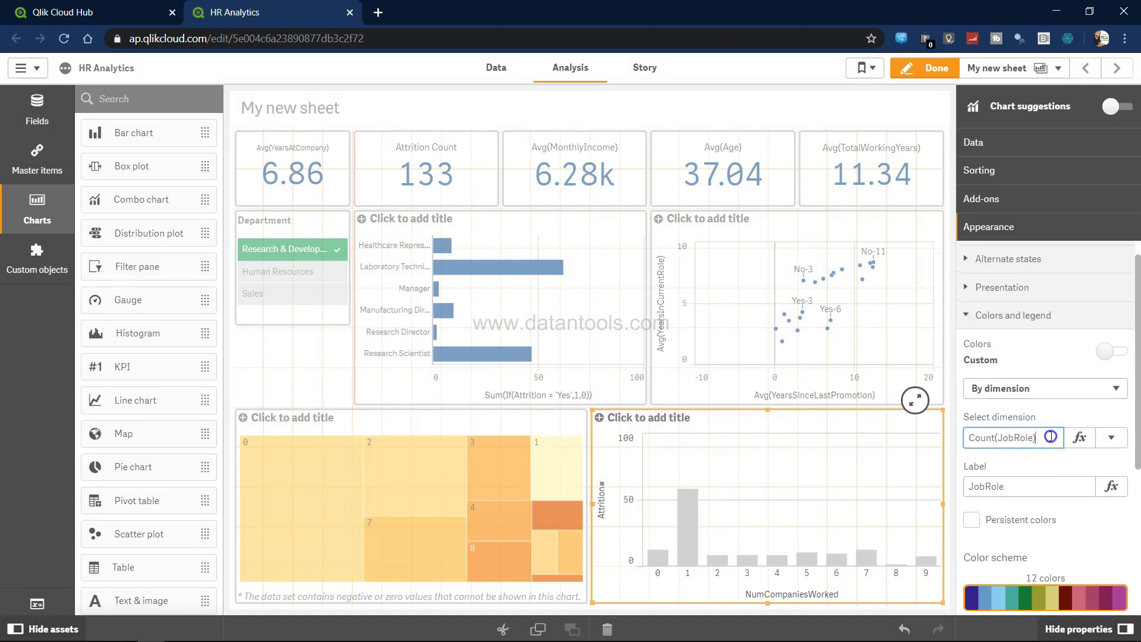
pyautogui.moveTo(1051, 437); pyautogui.dragTo(962, 425)
pyautogui.press('BackSpace')
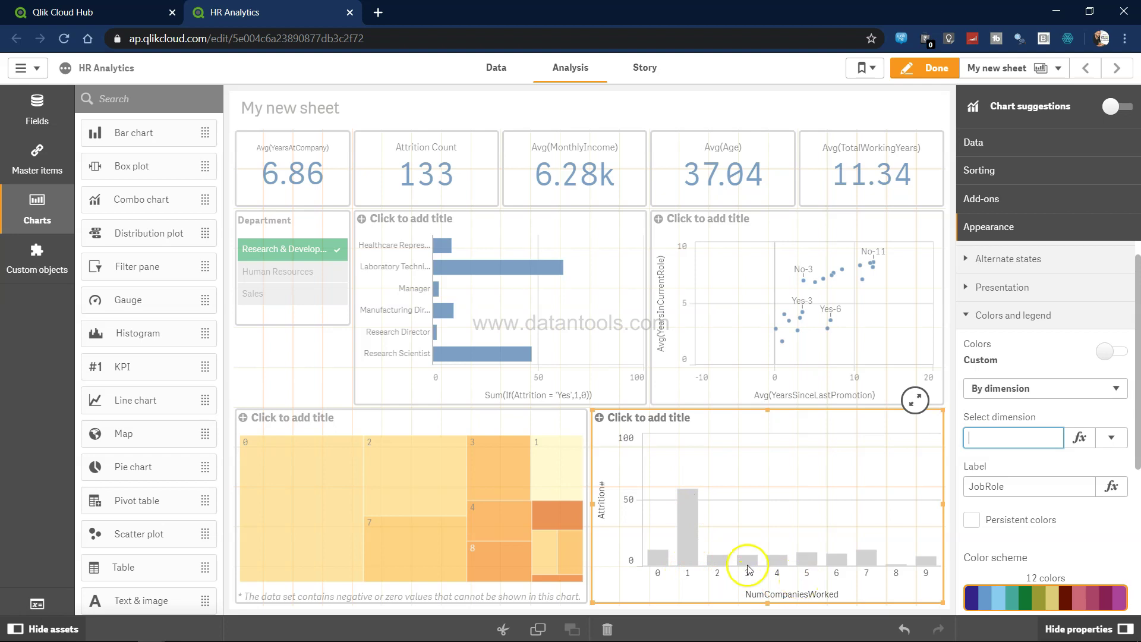
# Color the combo chart by expression, using =JobRole as the color expression.
pyautogui.click(1046, 389)
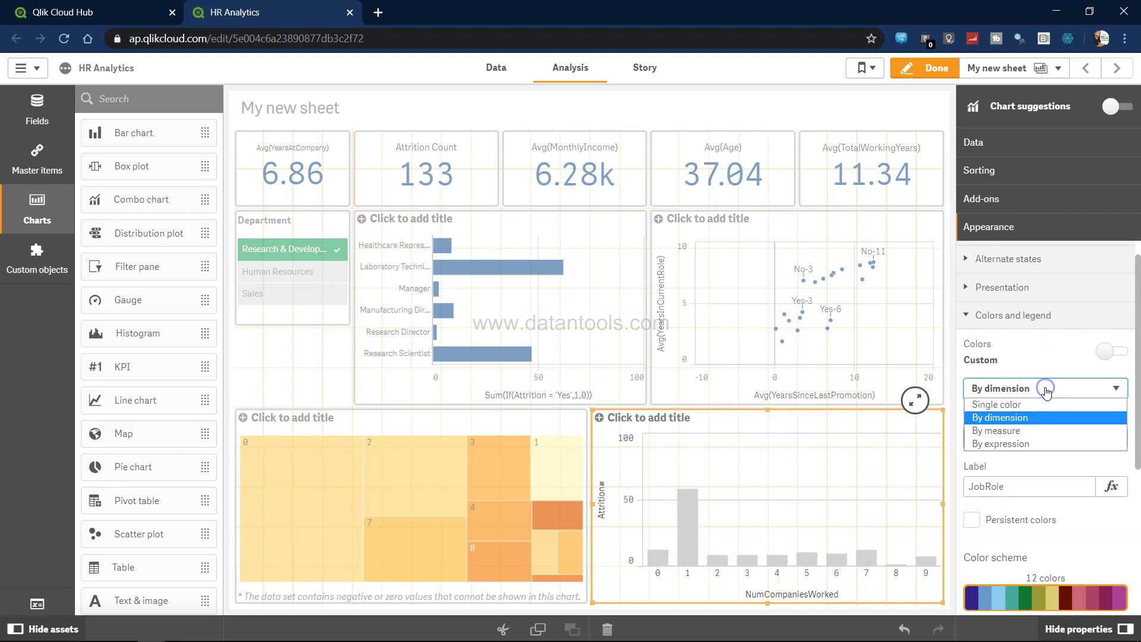
pyautogui.click(1037, 443)
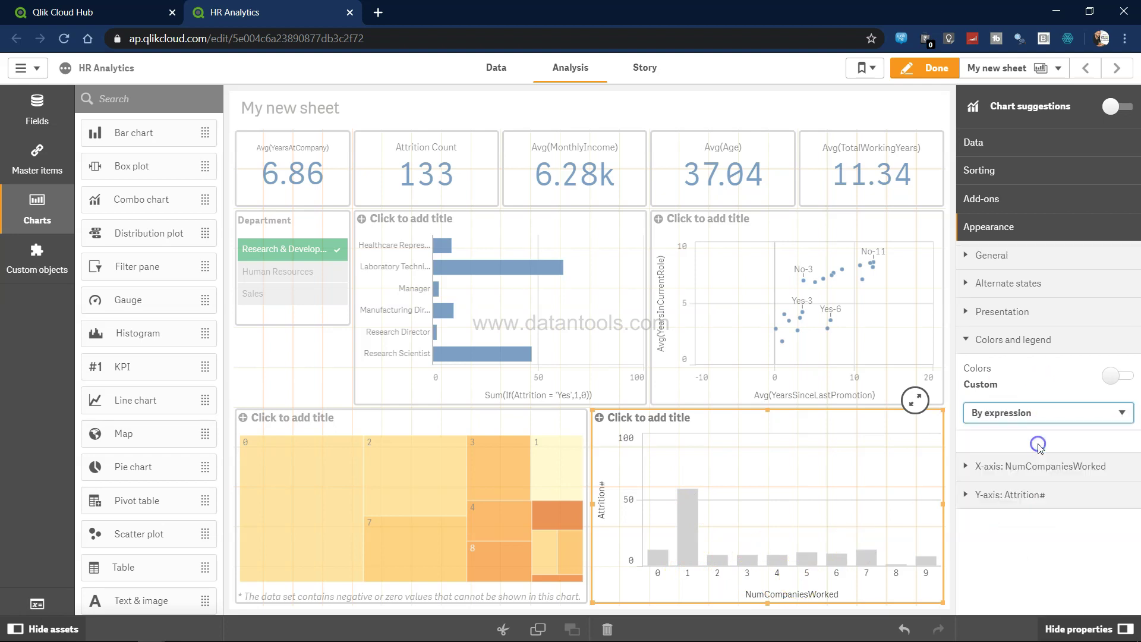
pyautogui.click(1117, 462)
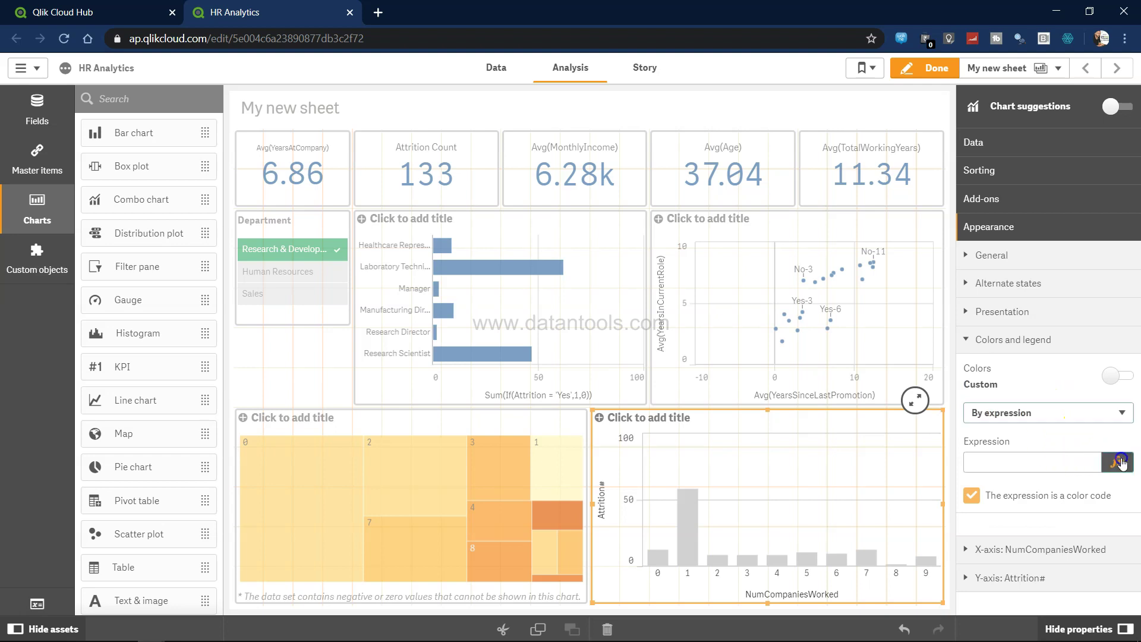
pyautogui.write('Count')
pyautogui.press('BackSpace')
pyautogui.press('BackSpace')
pyautogui.press('BackSpace')
pyautogui.press('BackSpace')
pyautogui.press('BackSpace')
pyautogui.write('=Job')
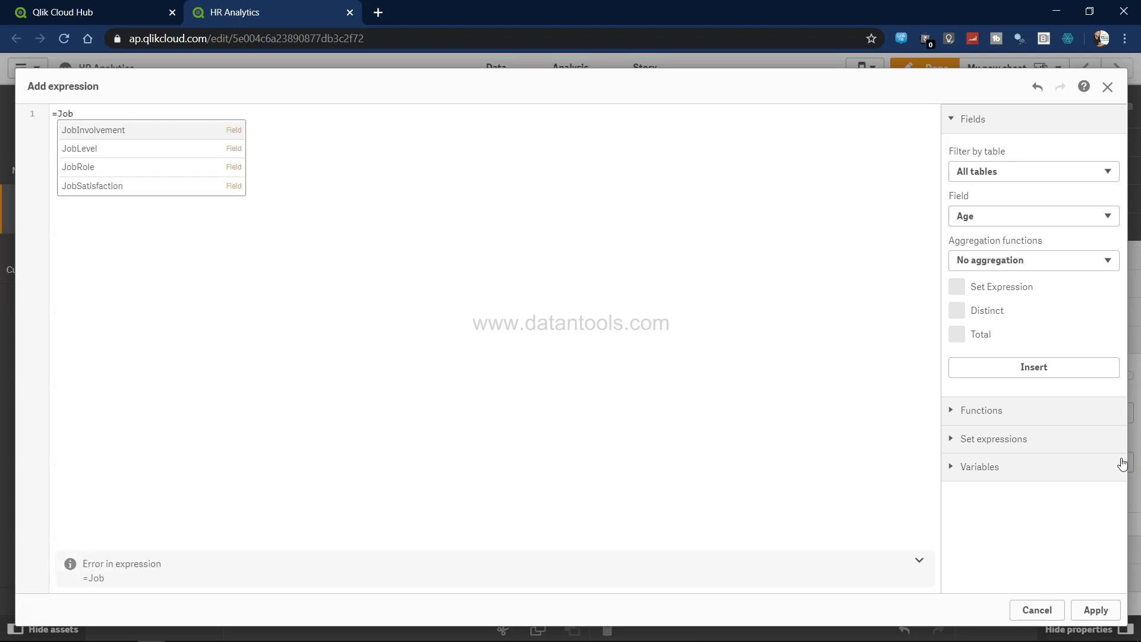
pyautogui.press('Down')
pyautogui.press('Down')
pyautogui.press('Return')
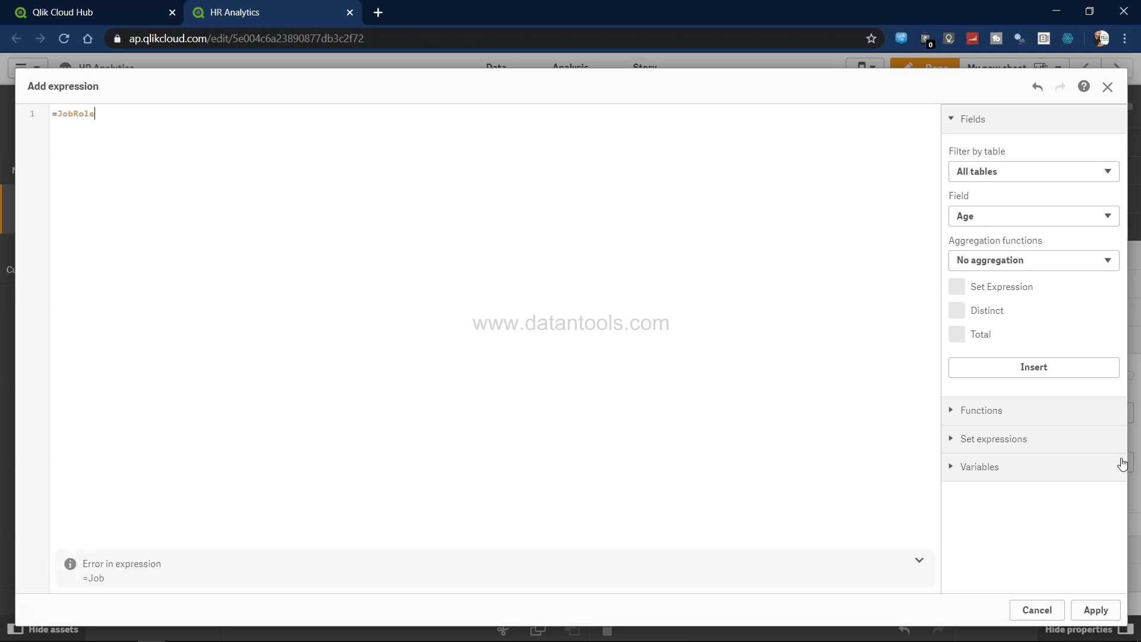
pyautogui.click(1093, 610)
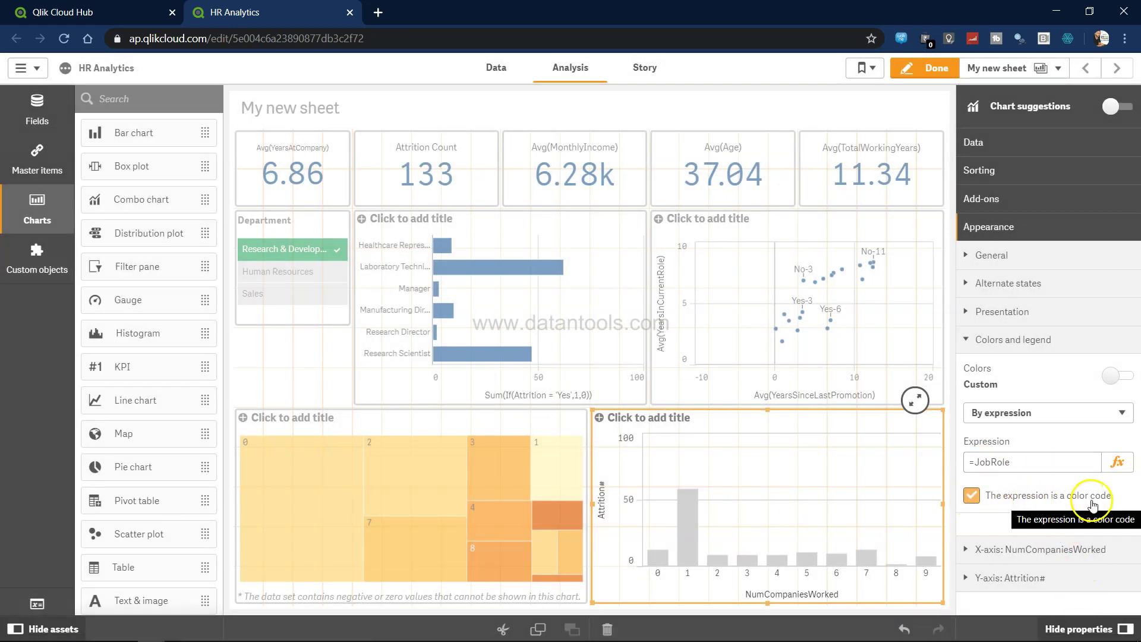
# Switch the combo chart's coloring back to by dimension and choose Gender as the color dimension.
pyautogui.click(1059, 413)
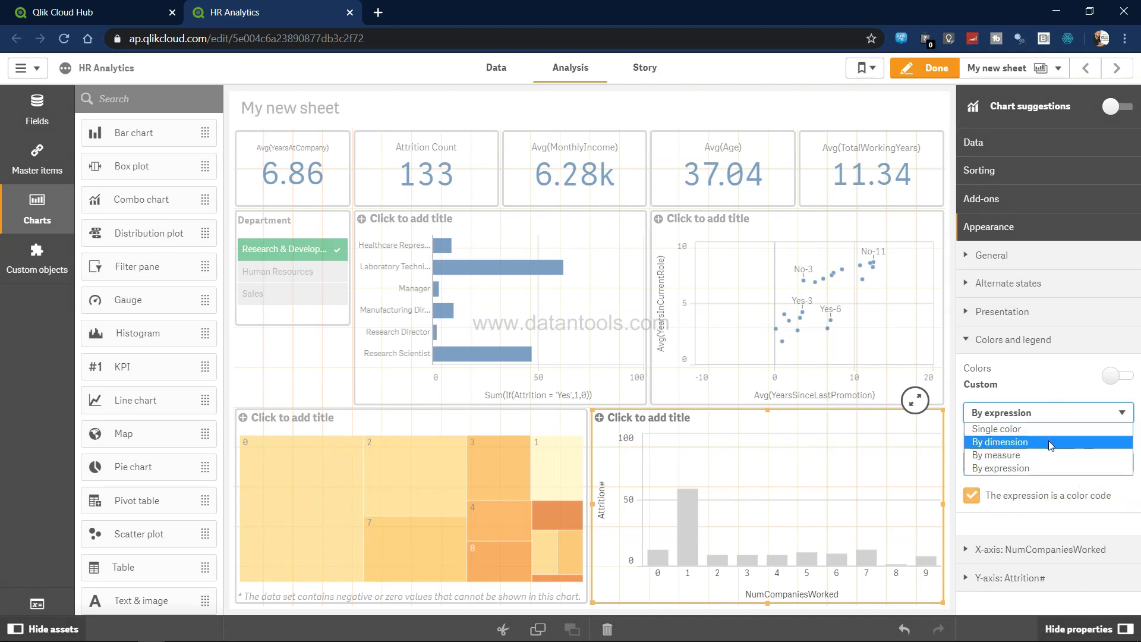
pyautogui.click(1049, 442)
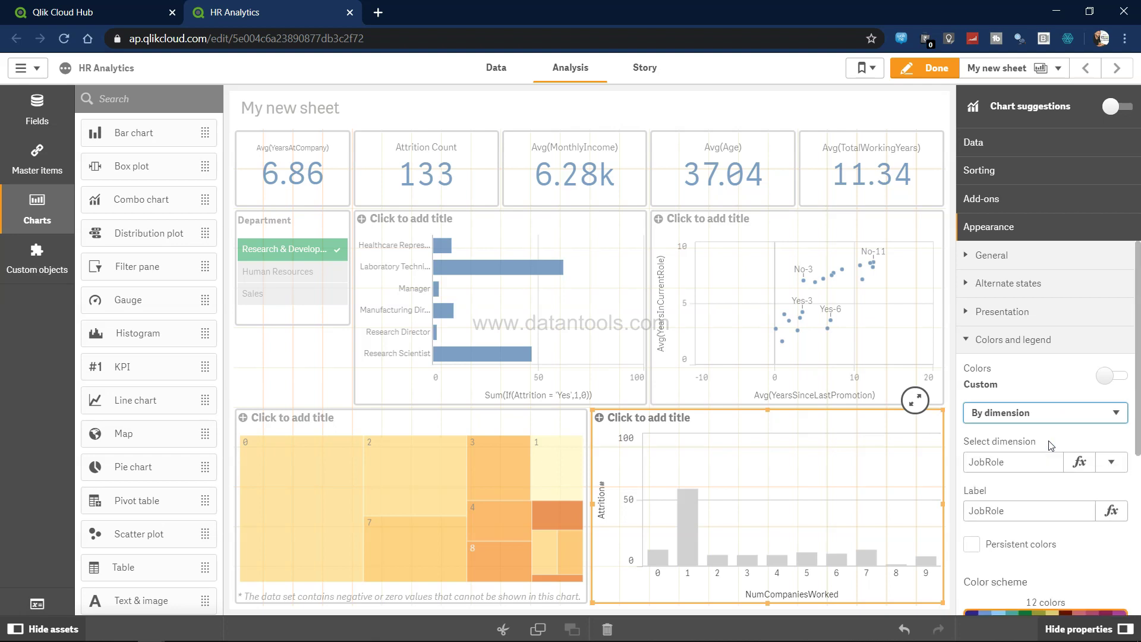
pyautogui.click(1110, 462)
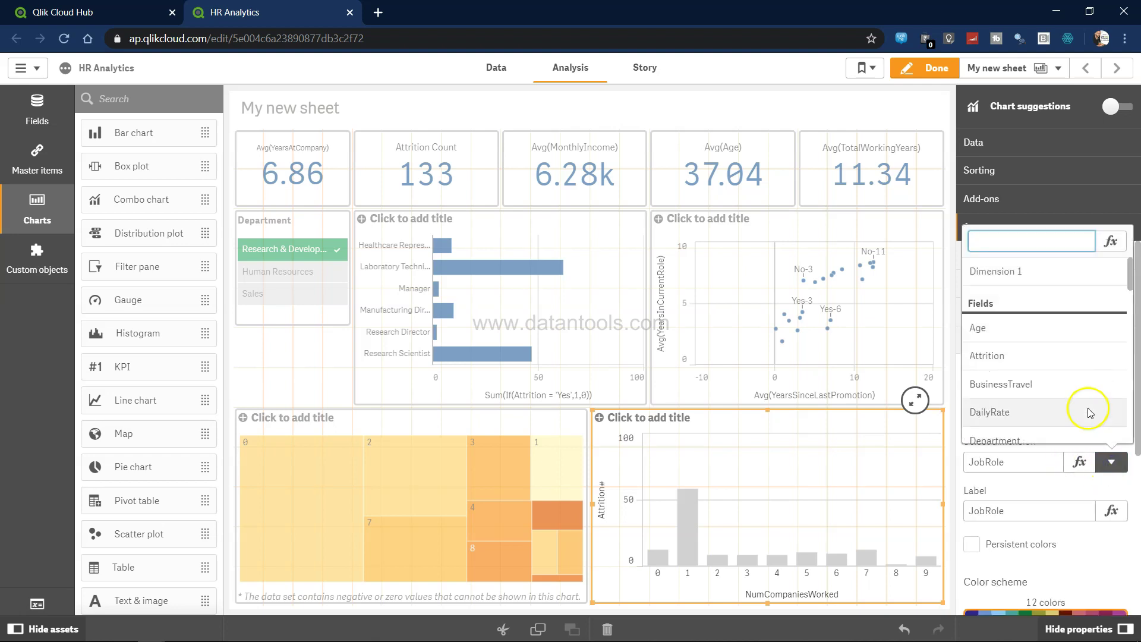
pyautogui.scroll(-5, 1052, 364)
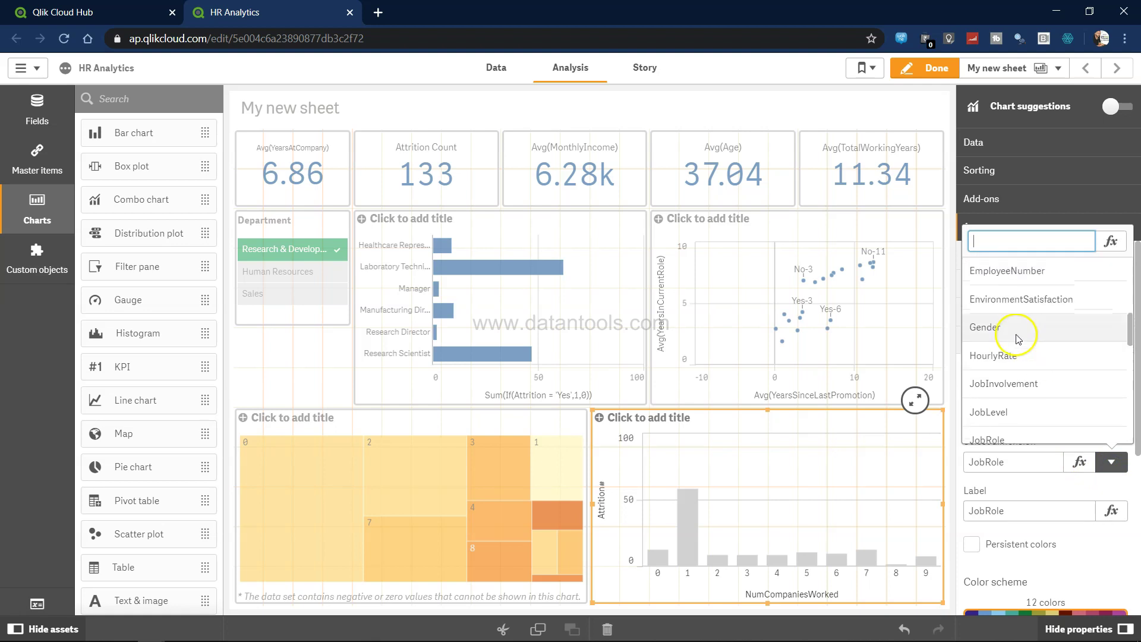
pyautogui.click(1014, 330)
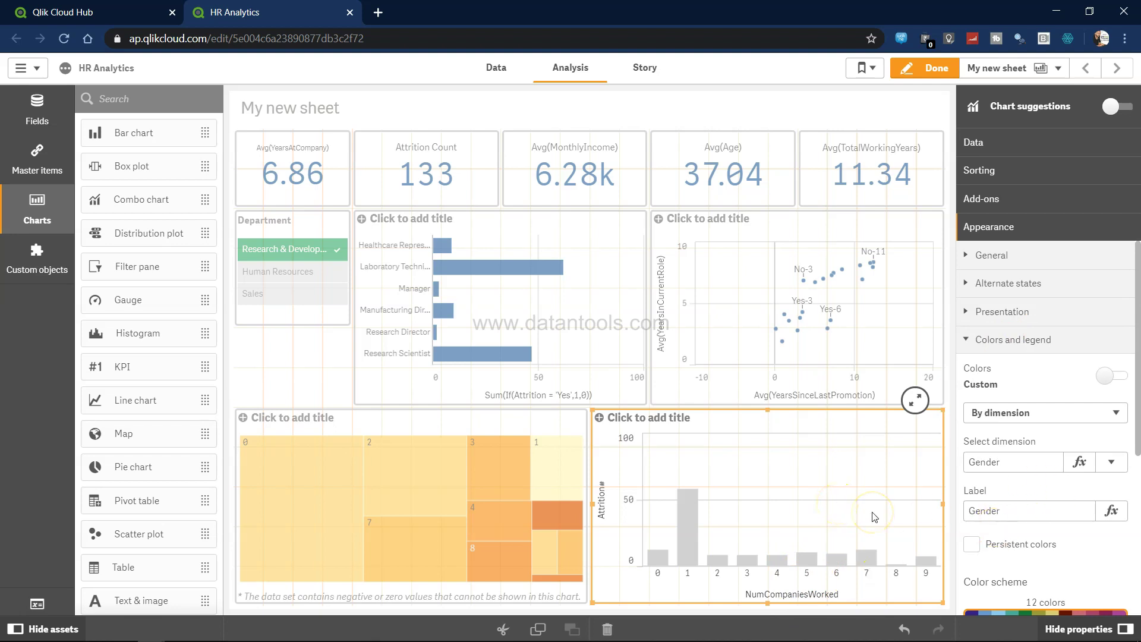
# Delete the combo chart and place a pivot table in the empty area beside the treemap.
pyautogui.press('Delete')
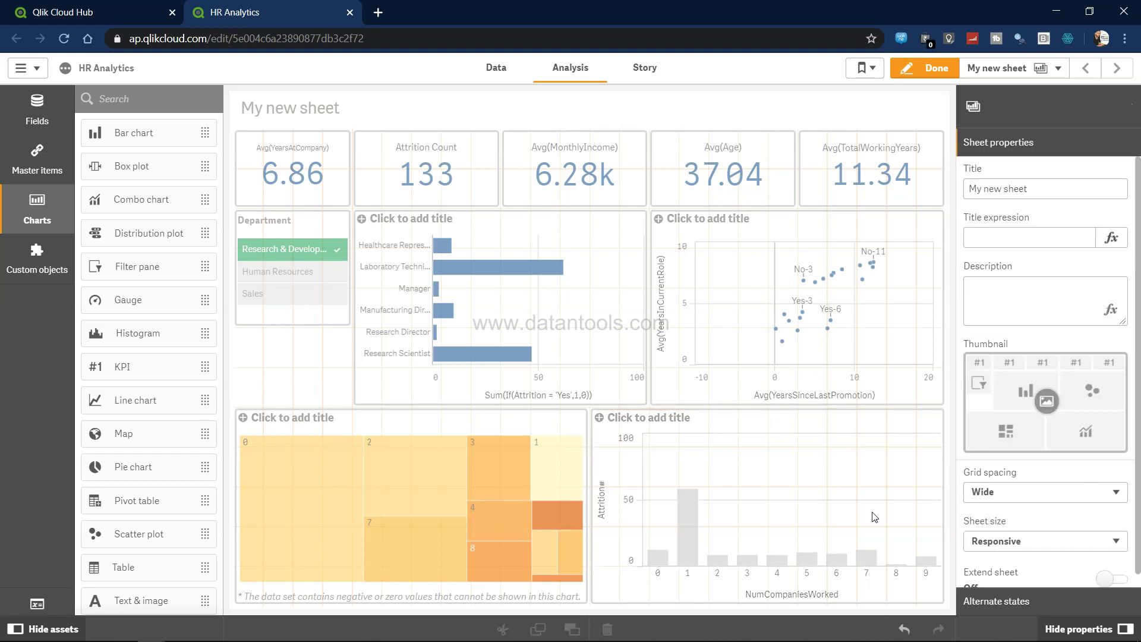
pyautogui.moveTo(128, 500); pyautogui.dragTo(718, 503)
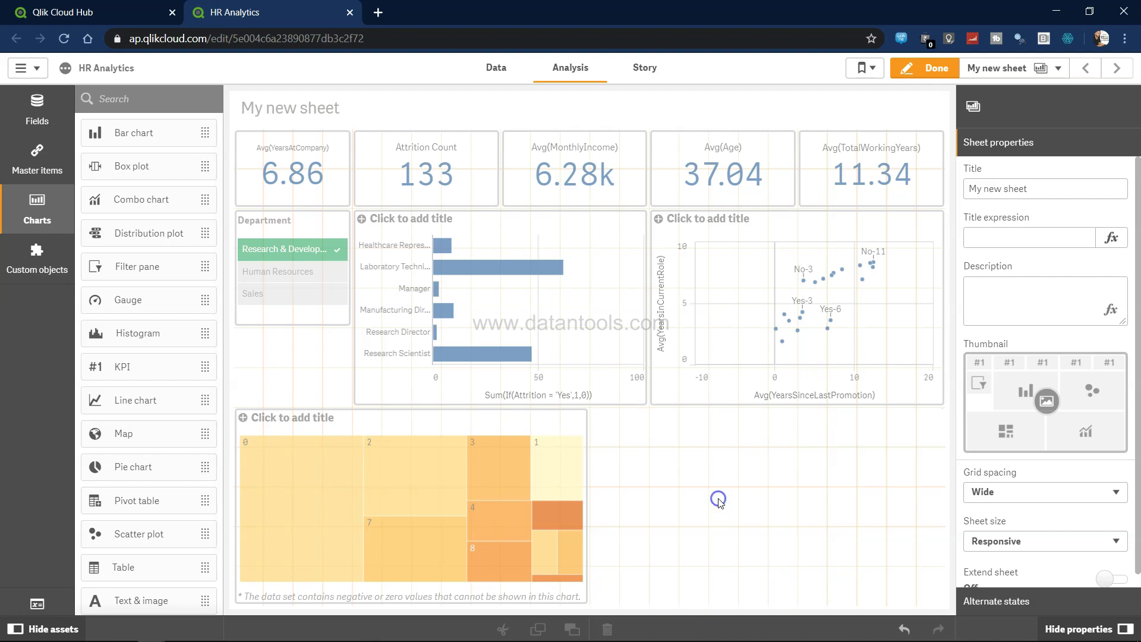
pyautogui.click(766, 541)
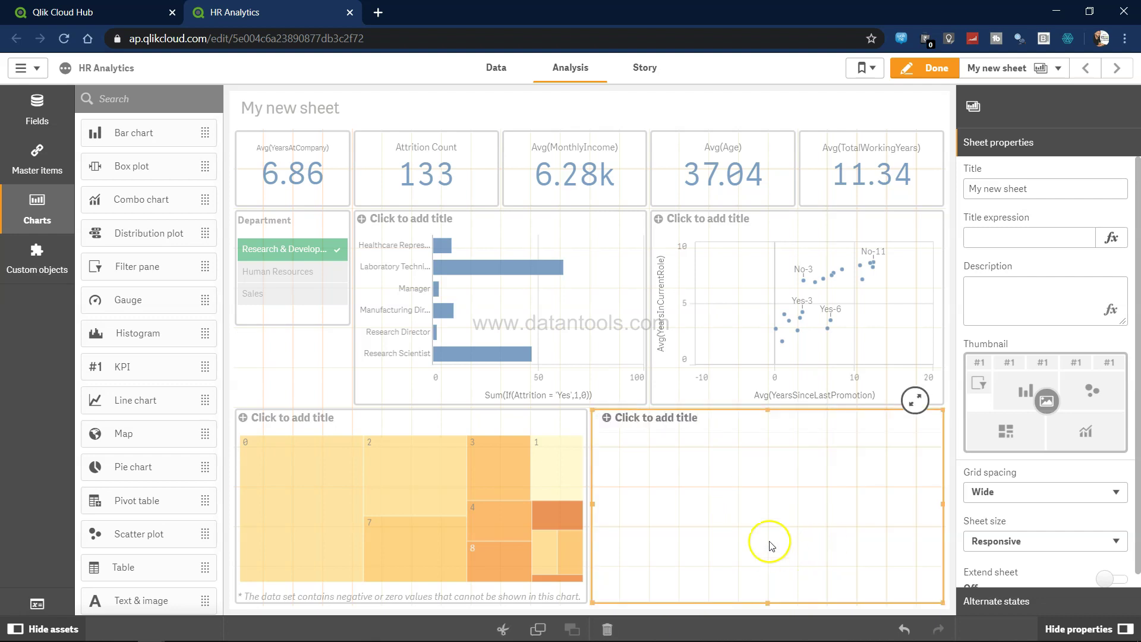
# Add NumCompaniesWorked as the pivot table's row dimension and Attrition# as its measure.
pyautogui.click(776, 517)
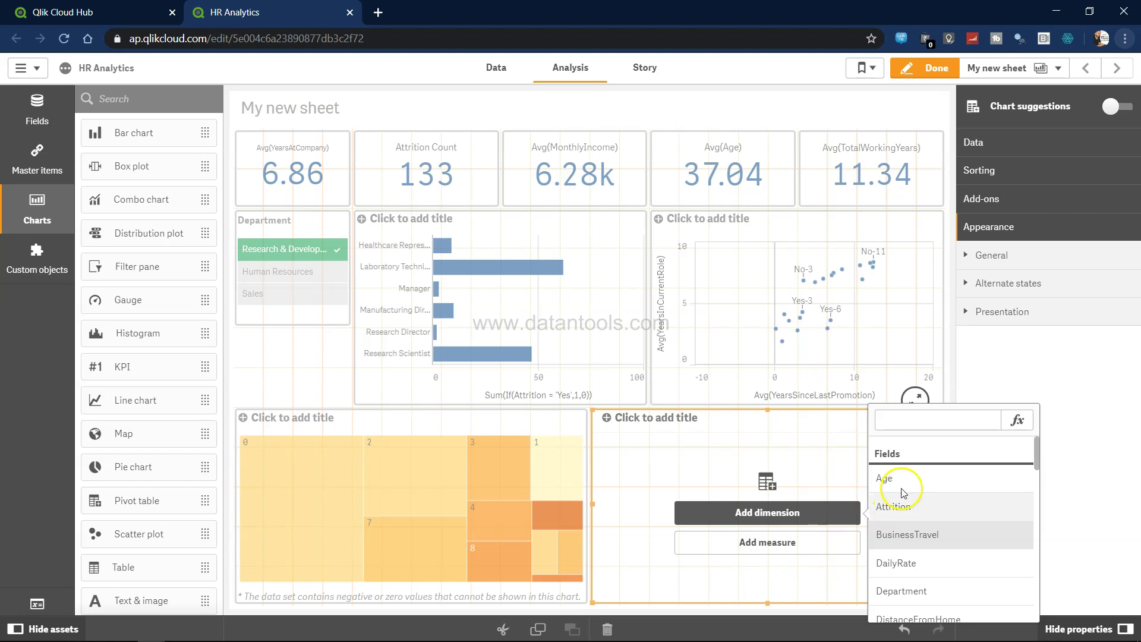
pyautogui.click(915, 428)
pyautogui.write('co')
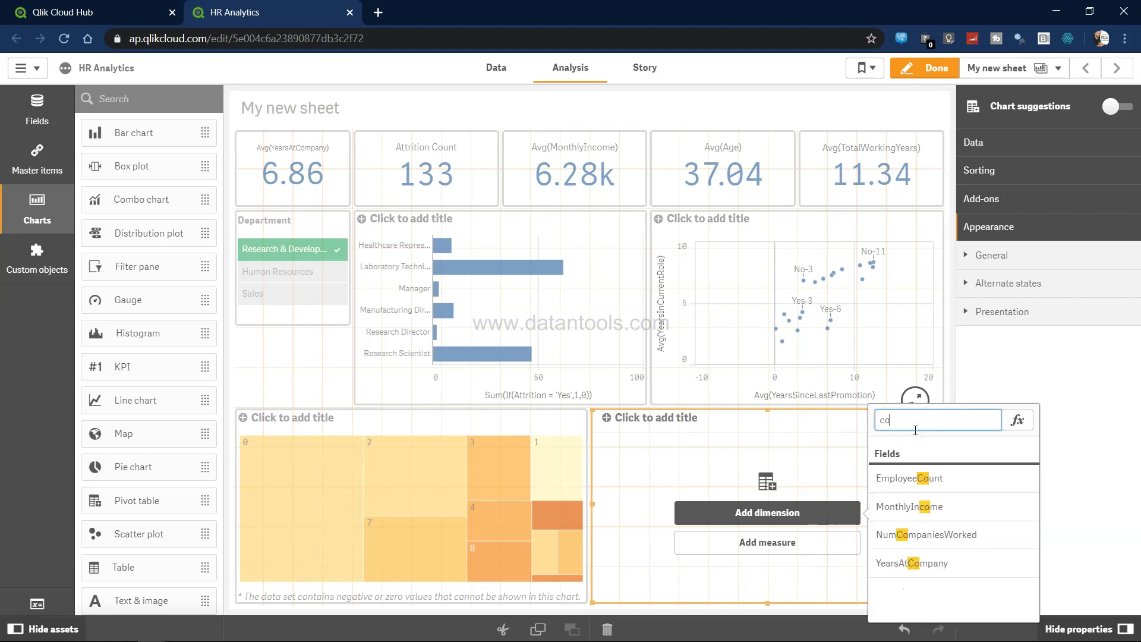
pyautogui.click(944, 535)
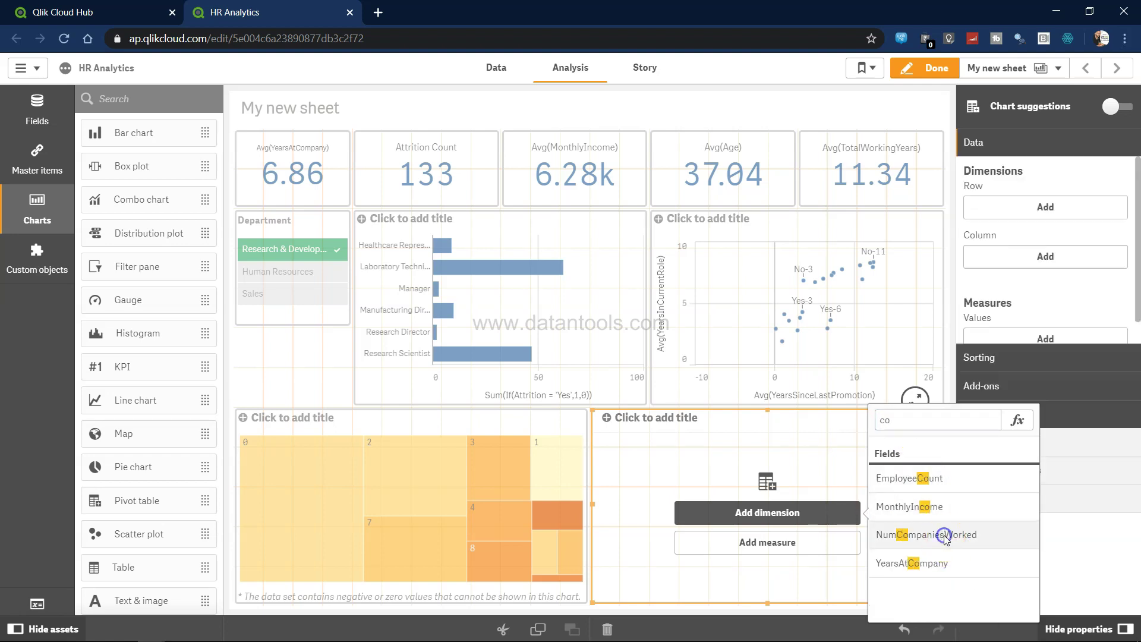
pyautogui.click(782, 542)
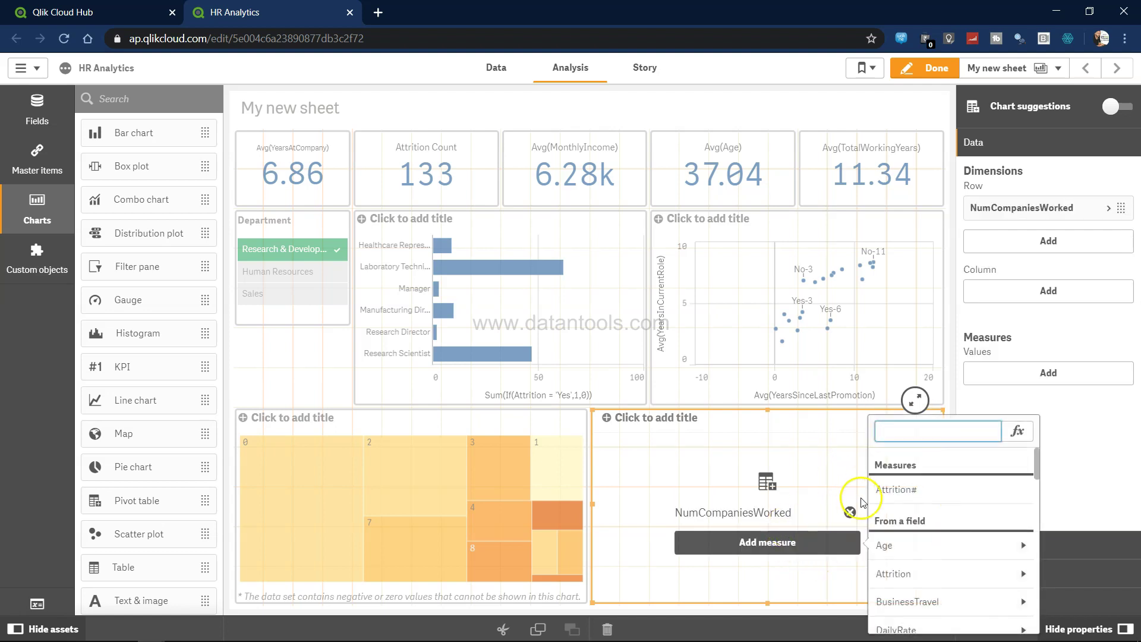
pyautogui.click(892, 489)
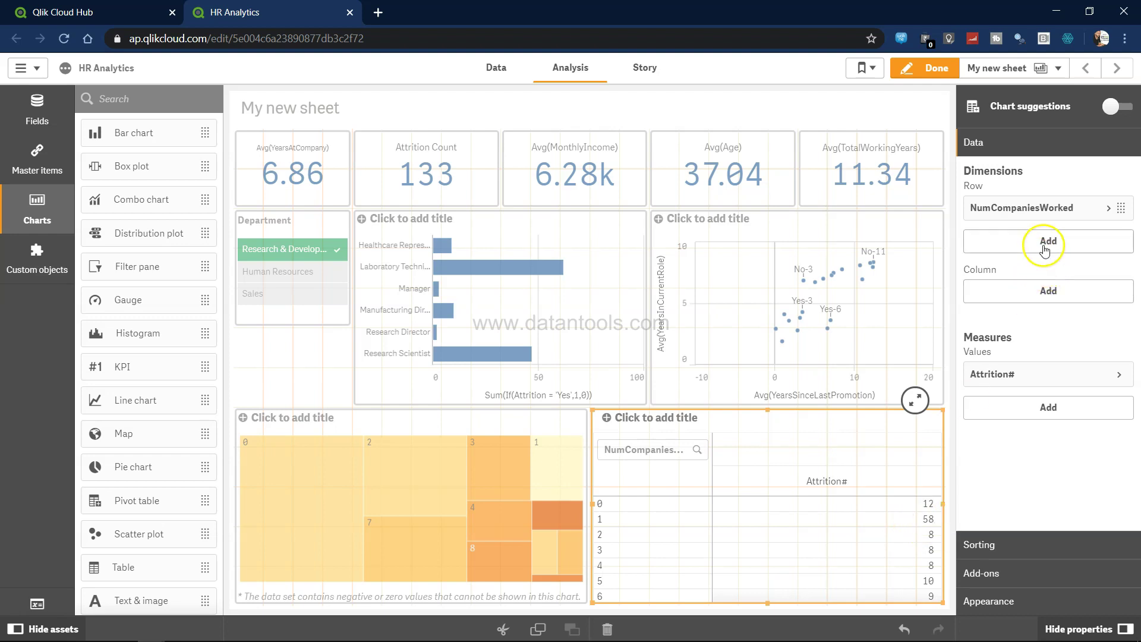
# Add JobRole as the pivot table's column dimension.
pyautogui.click(1049, 291)
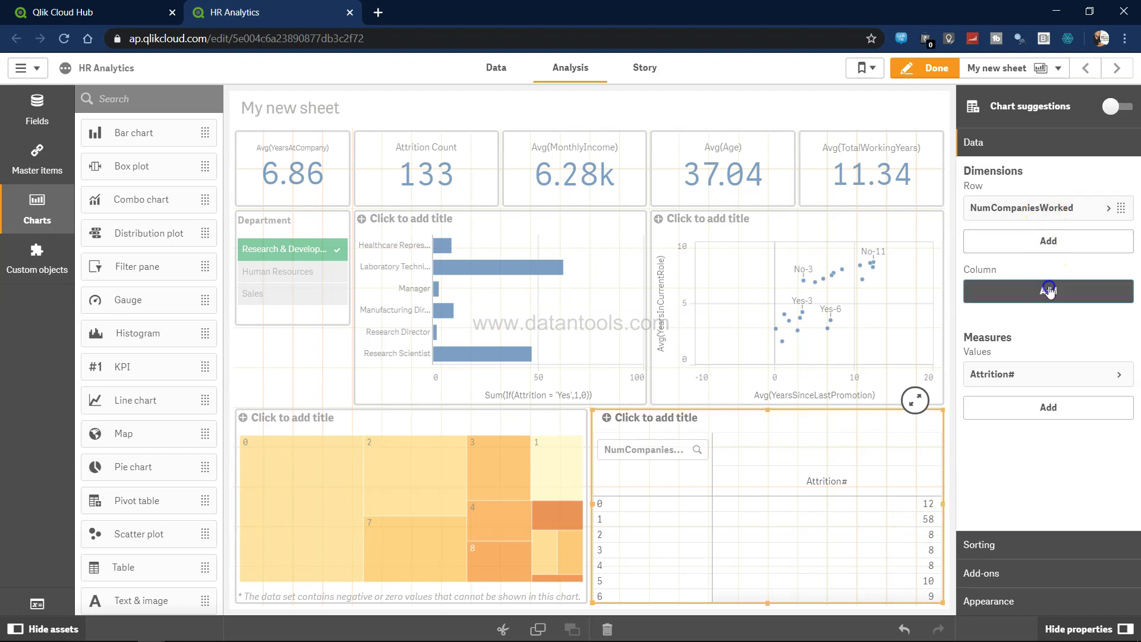
pyautogui.write('job')
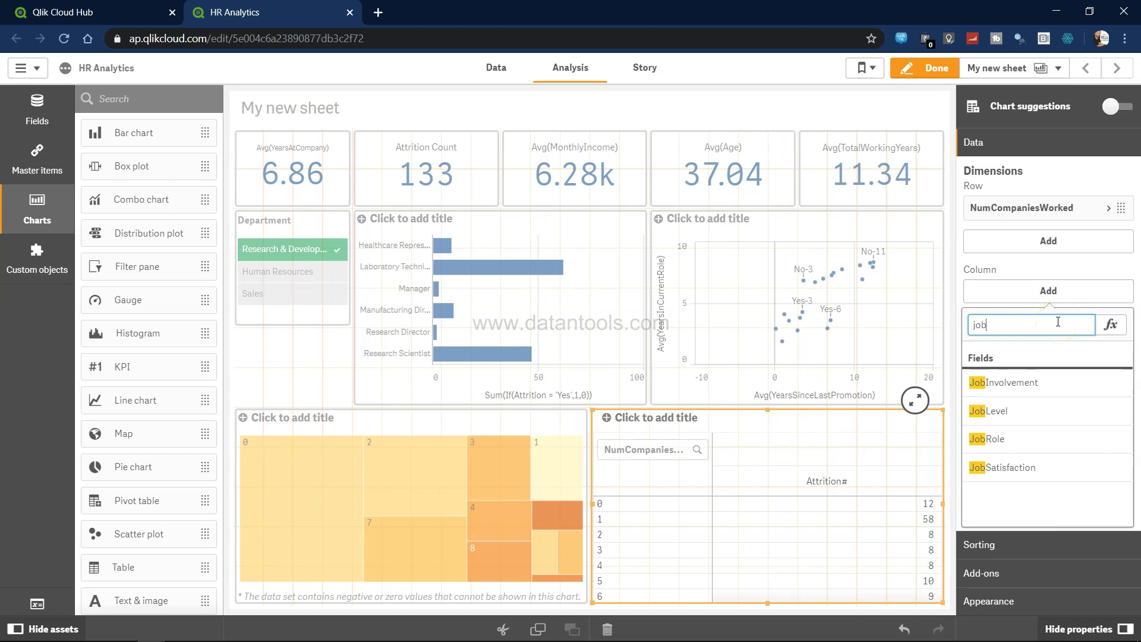
pyautogui.click(1012, 439)
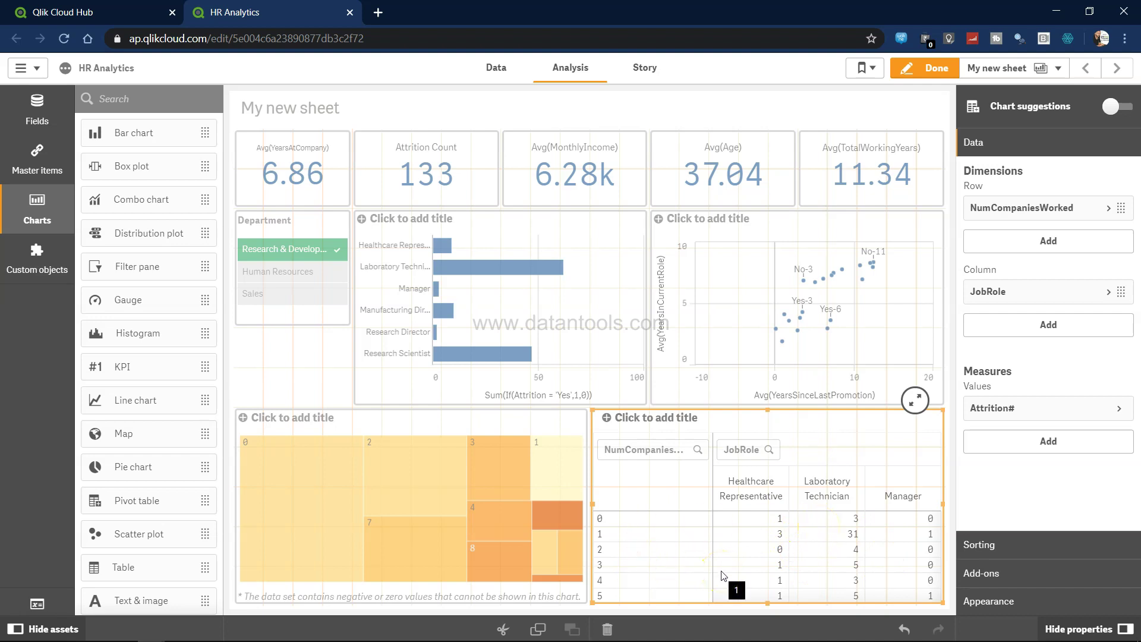
# Look through the available chart types and preview the sheet with the pivot table outside edit mode.
pyautogui.scroll(-2, 154, 518)
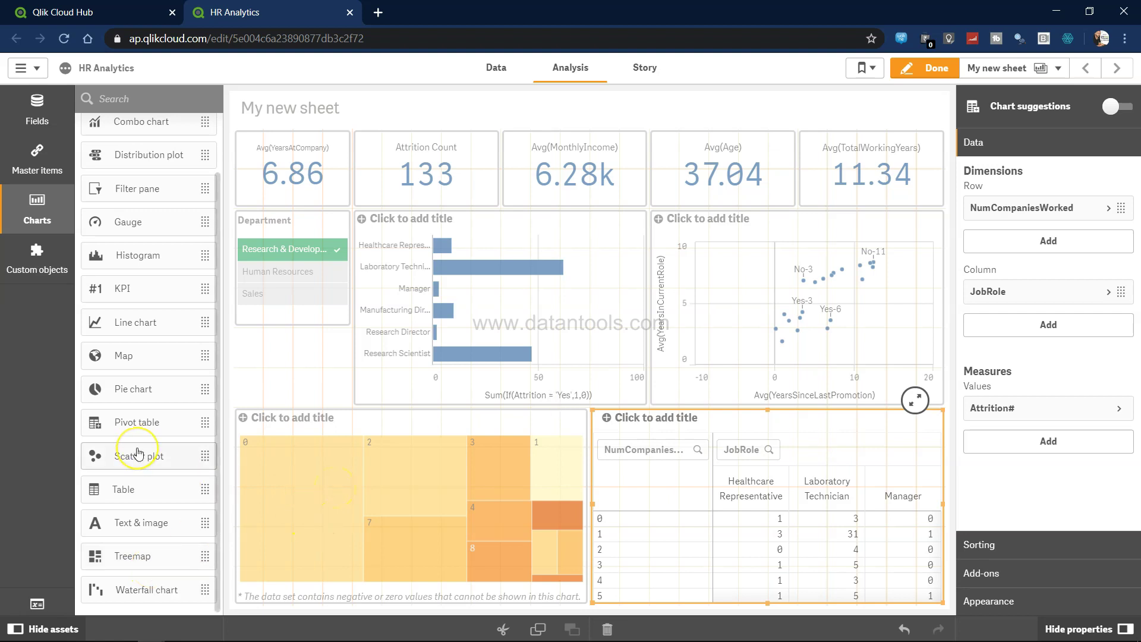
pyautogui.scroll(2, 137, 453)
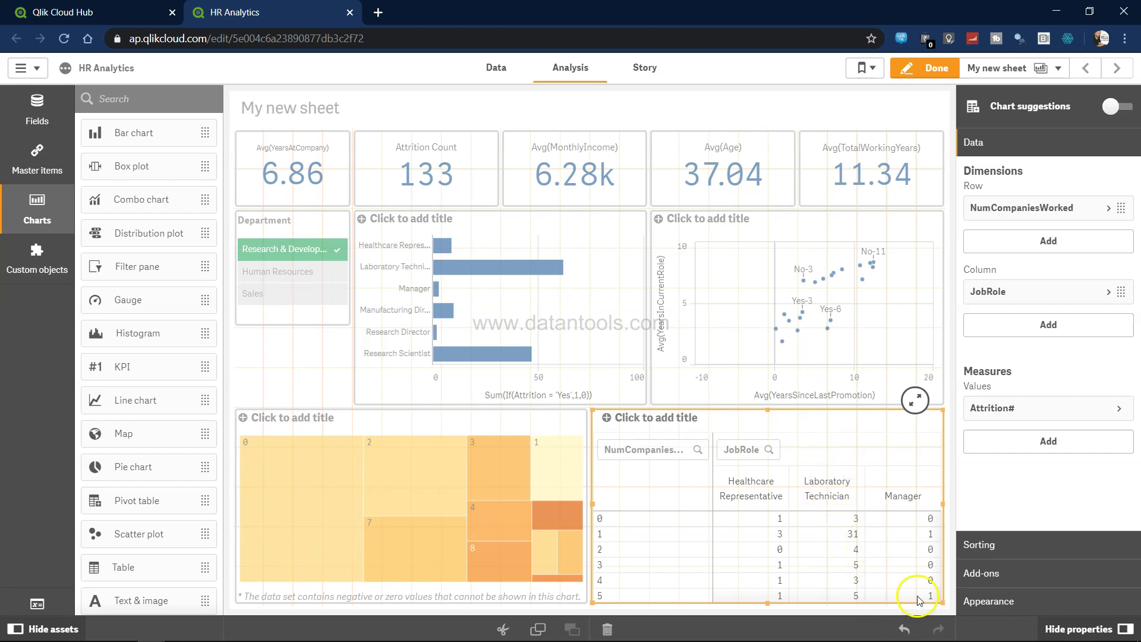
pyautogui.click(930, 70)
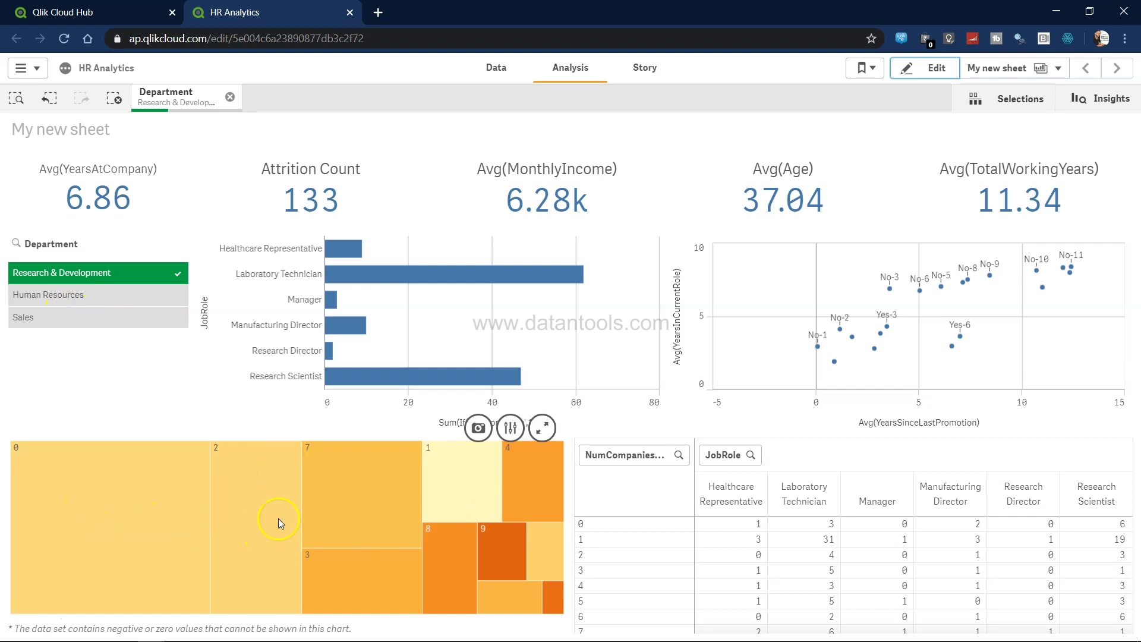
pyautogui.click(932, 72)
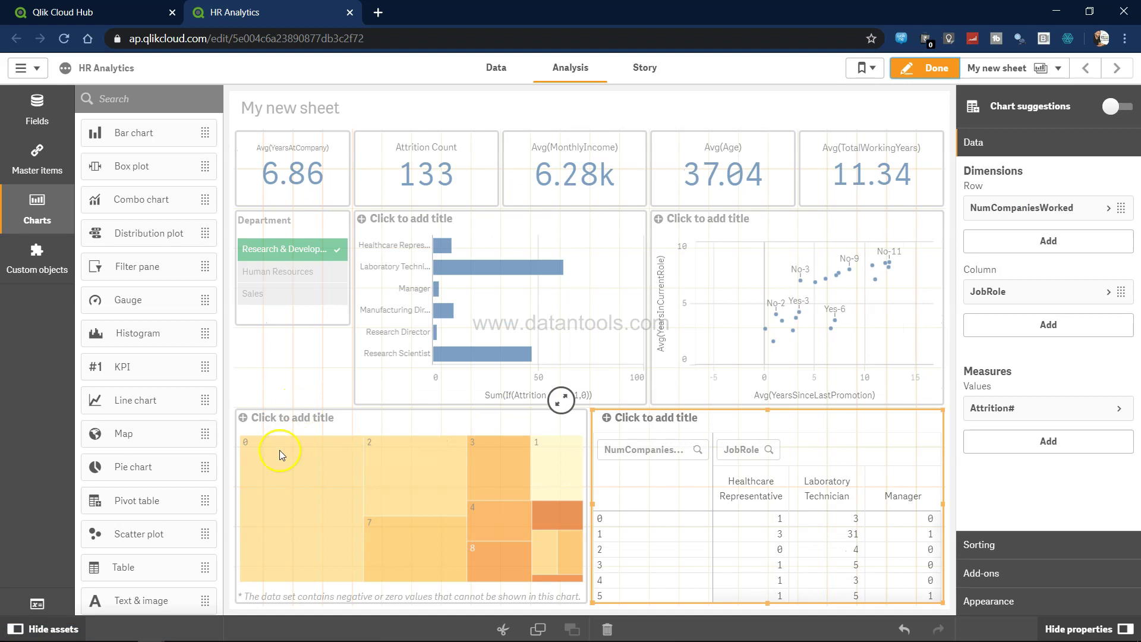
# Resize the treemap and pivot table to line up with the bar chart and scatter plot above, and finish editing.
pyautogui.click(238, 487)
pyautogui.moveTo(239, 487); pyautogui.dragTo(354, 471)
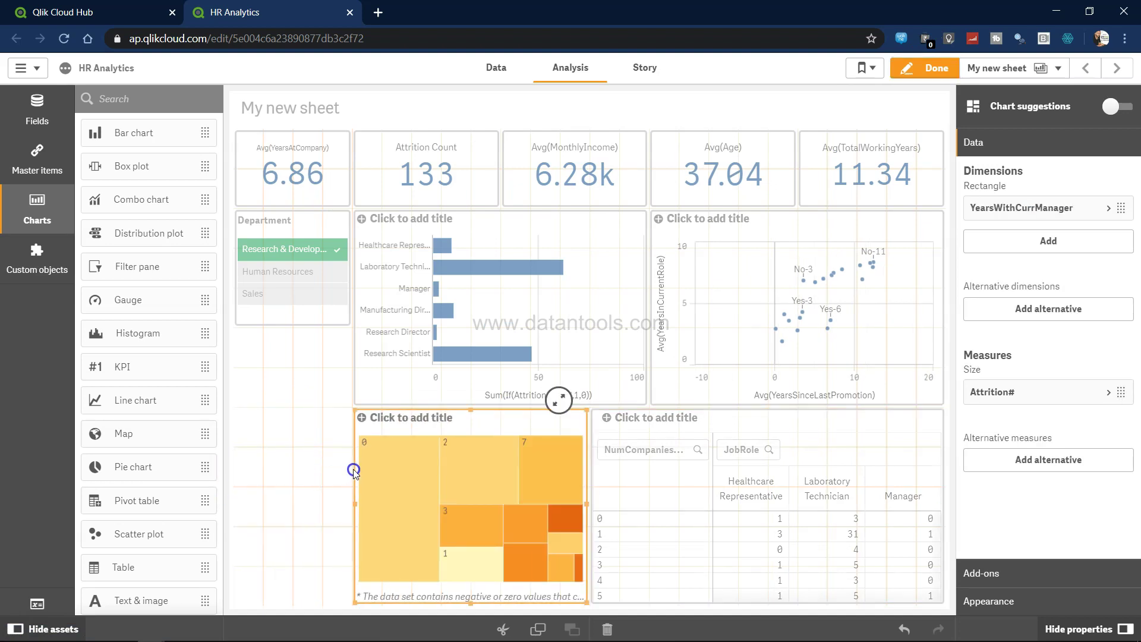
pyautogui.click(595, 462)
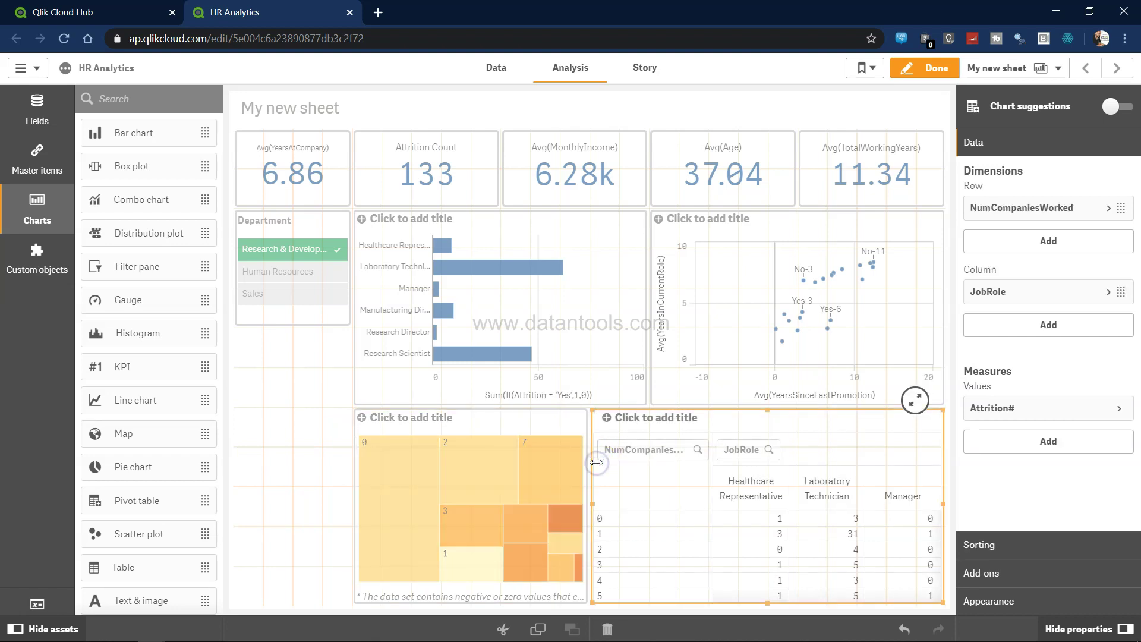
pyautogui.moveTo(597, 462); pyautogui.dragTo(656, 461)
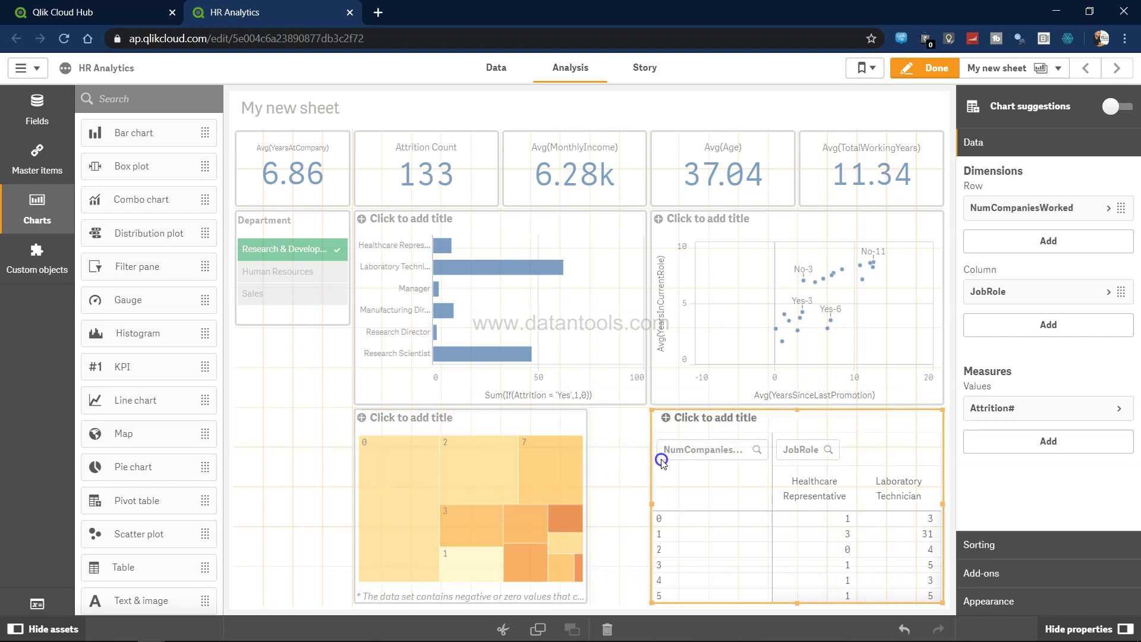
pyautogui.click(568, 433)
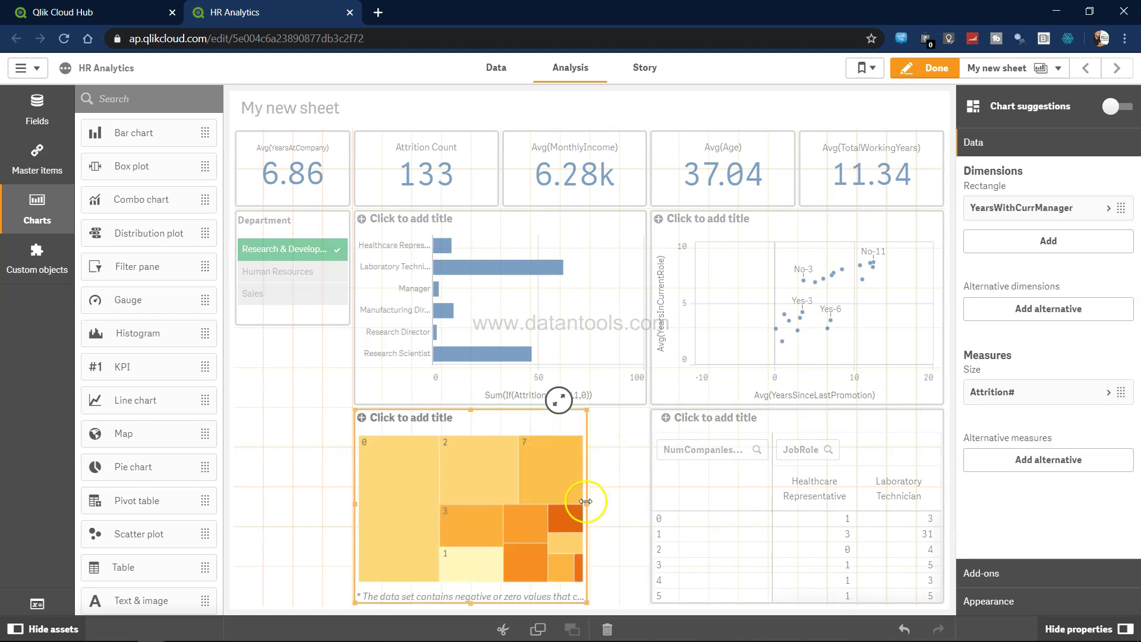
pyautogui.moveTo(586, 502); pyautogui.dragTo(646, 501)
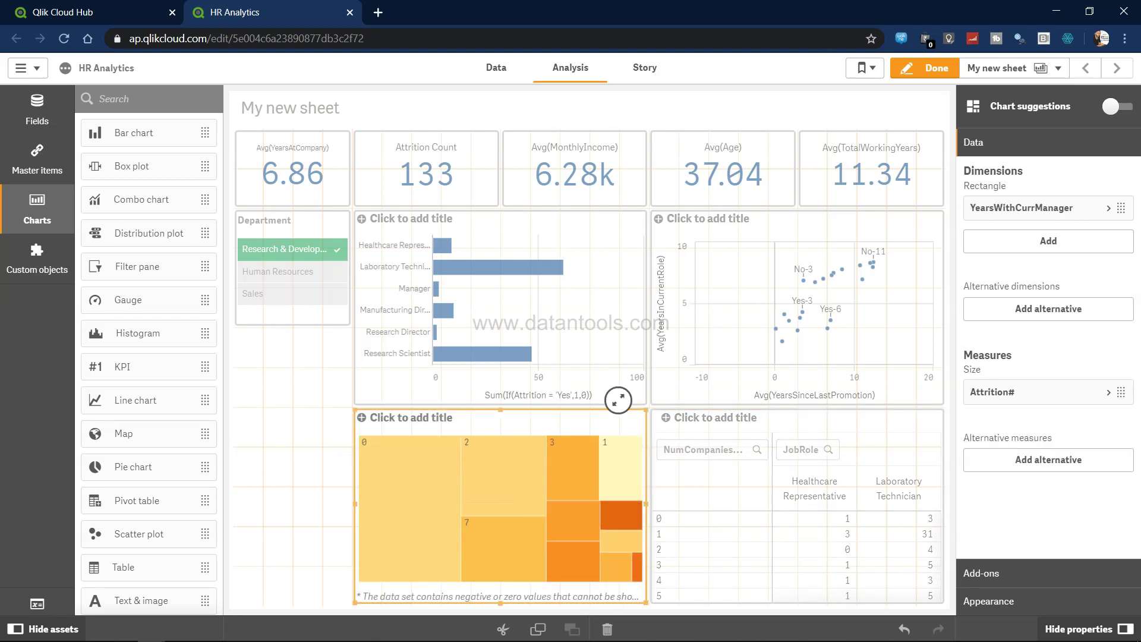
pyautogui.click(930, 73)
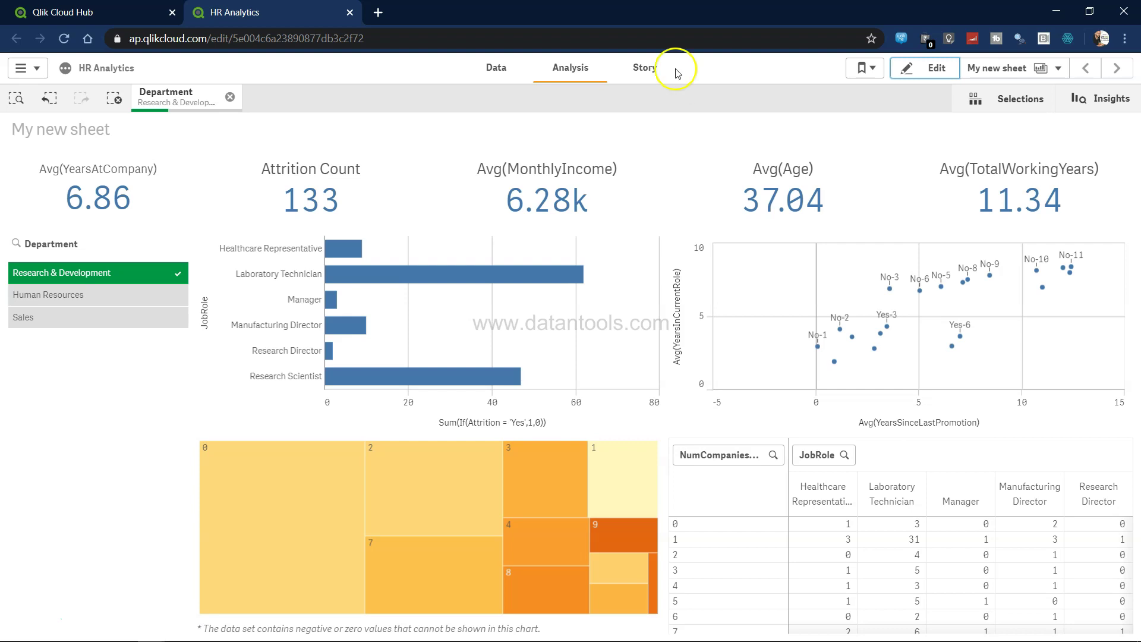
# Filter Department to Human Resources only and examine the treemap and pivot table.
pyautogui.click(130, 296)
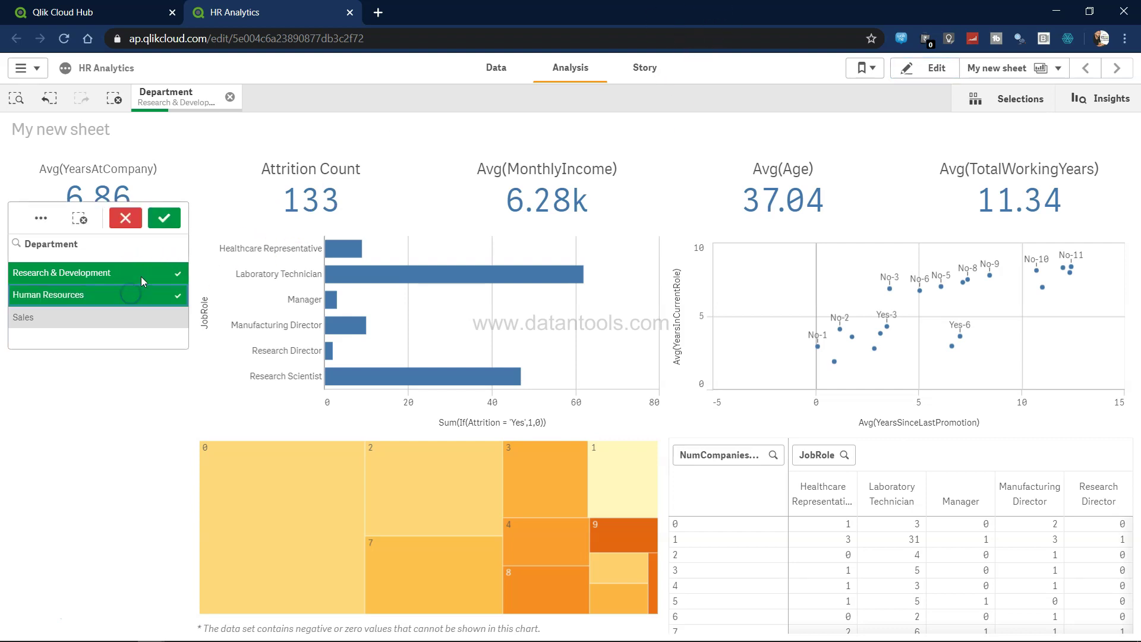
pyautogui.click(141, 275)
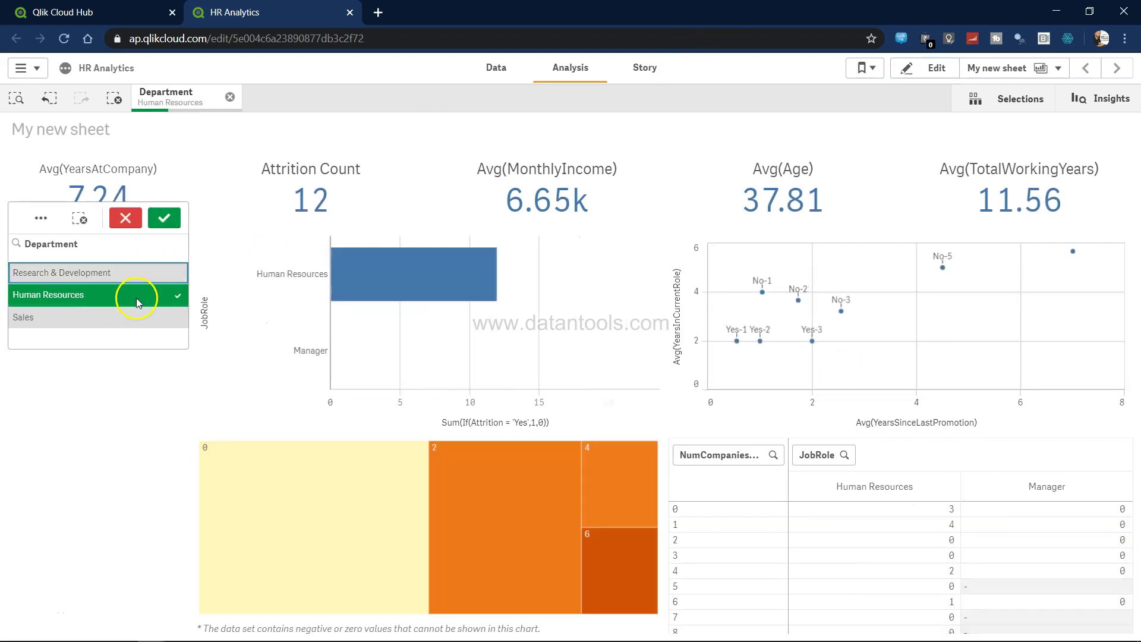
pyautogui.moveTo(463, 529)
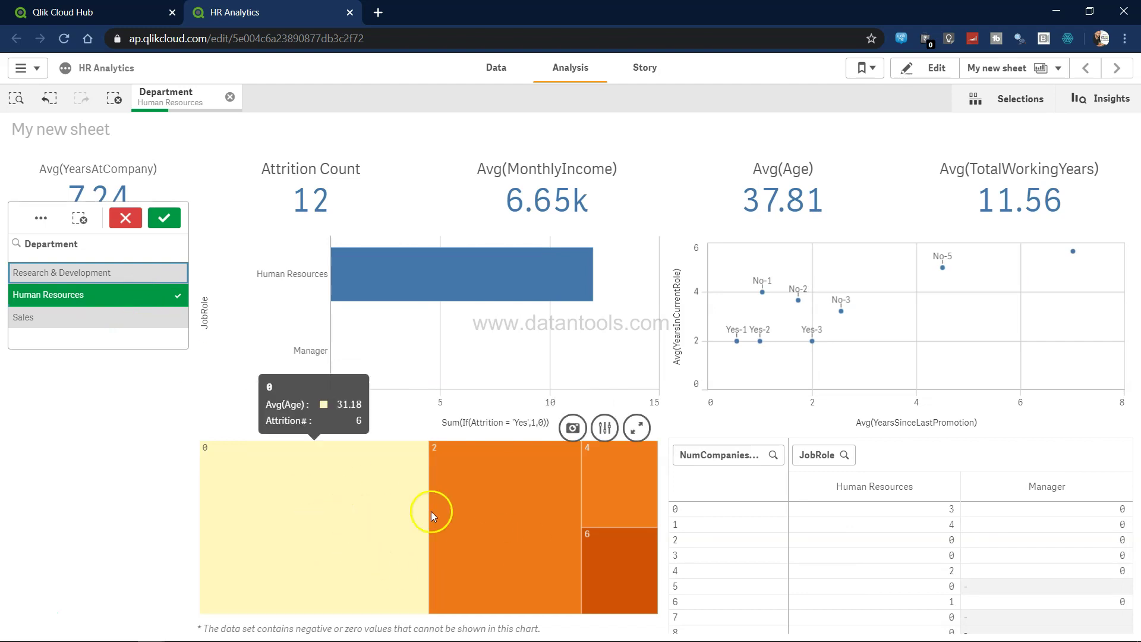
pyautogui.moveTo(536, 537)
pyautogui.moveTo(823, 572)
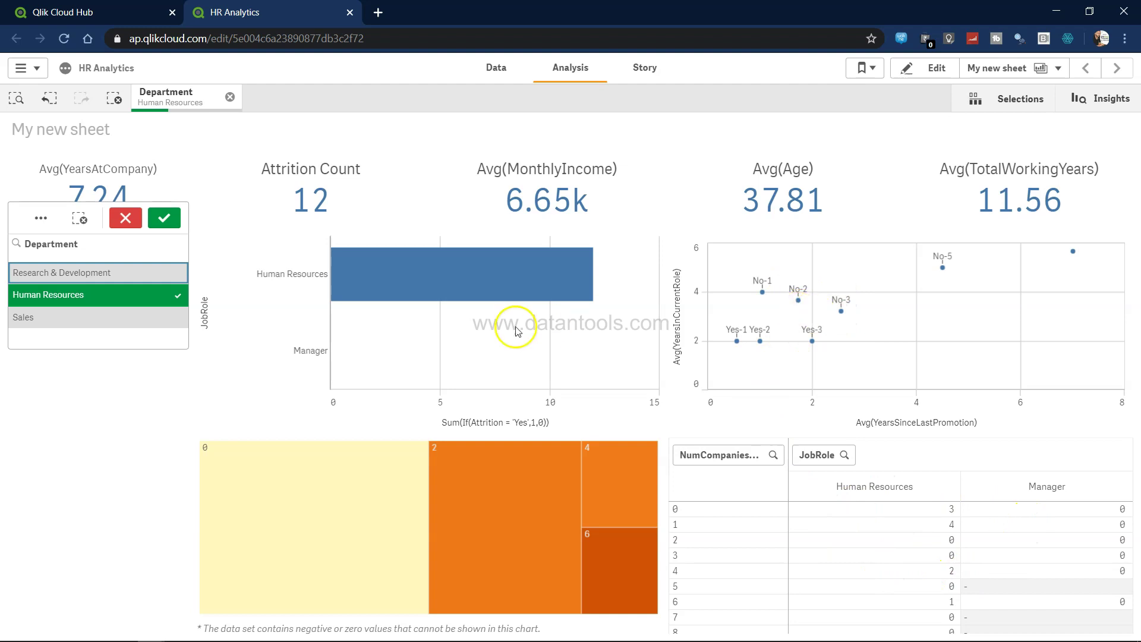
# Change the Department filter to Sales only, inspect the treemap and pivot table, and confirm the selection.
pyautogui.click(90, 318)
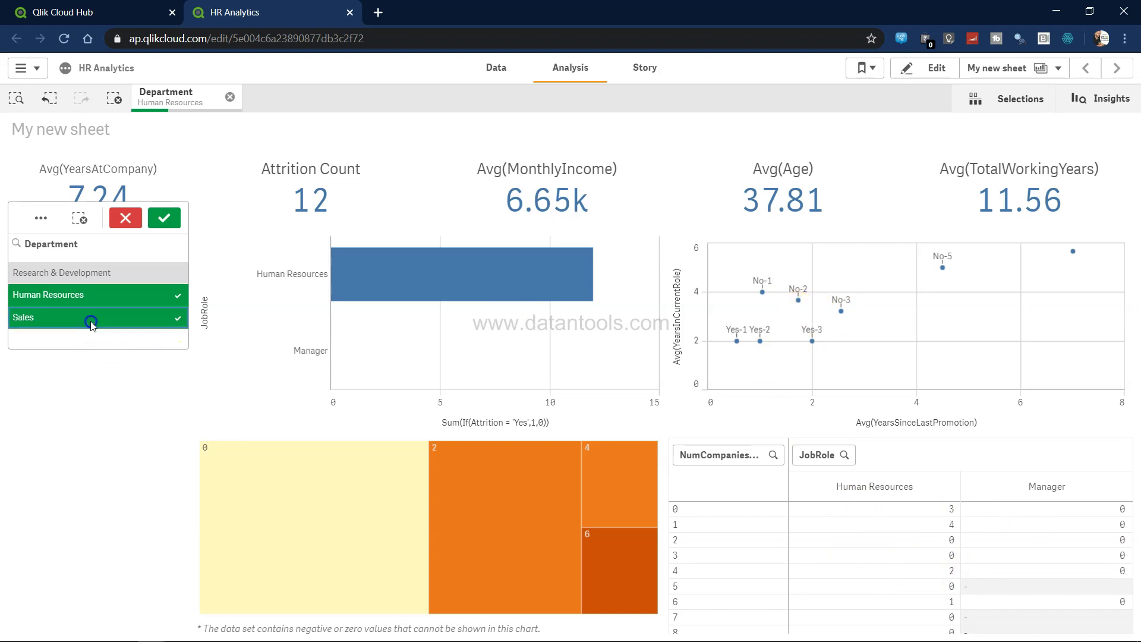
pyautogui.click(104, 297)
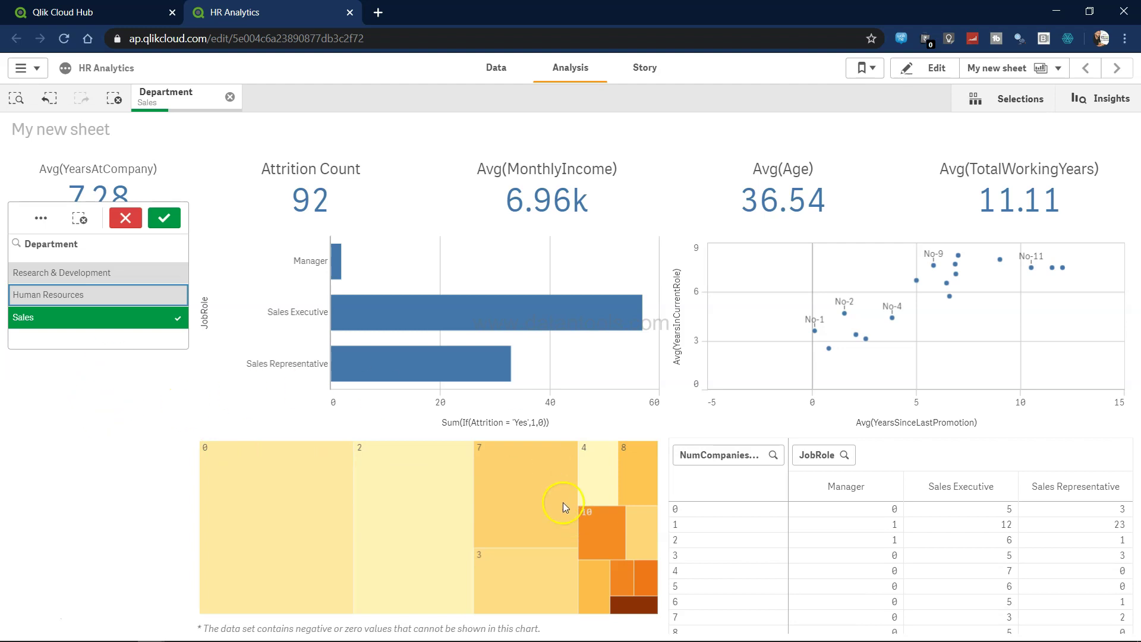
pyautogui.moveTo(559, 511)
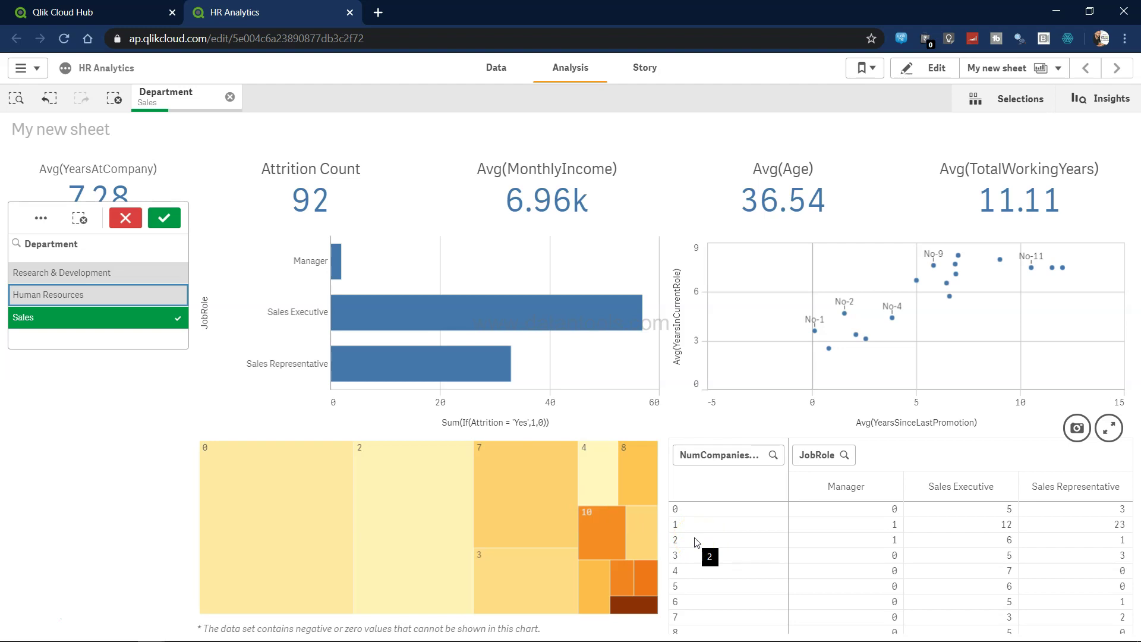
pyautogui.click(151, 395)
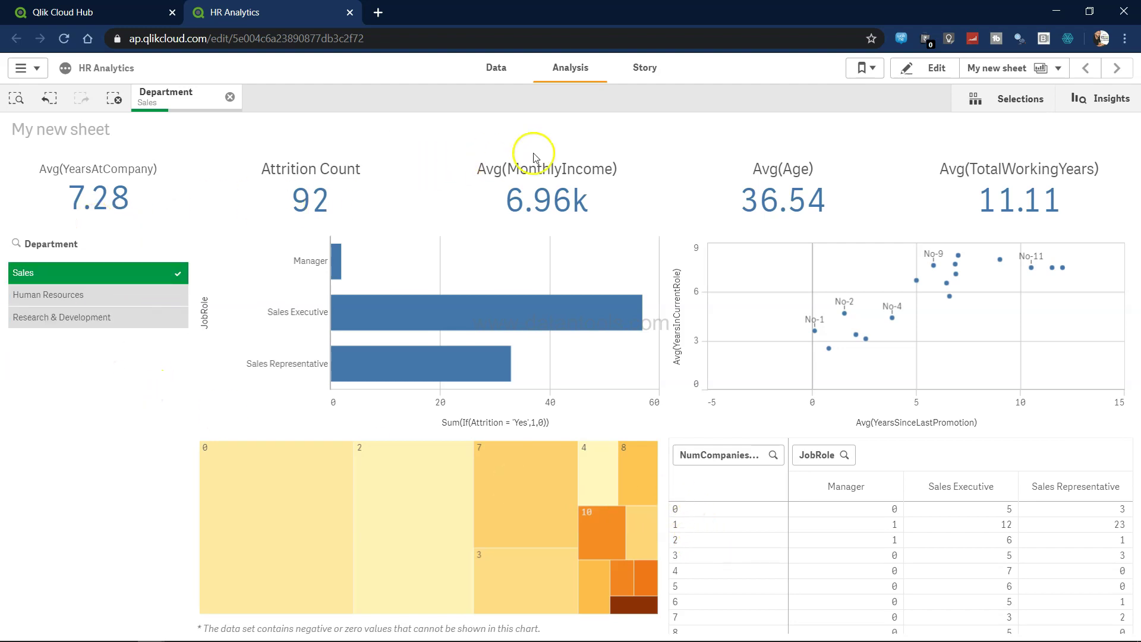